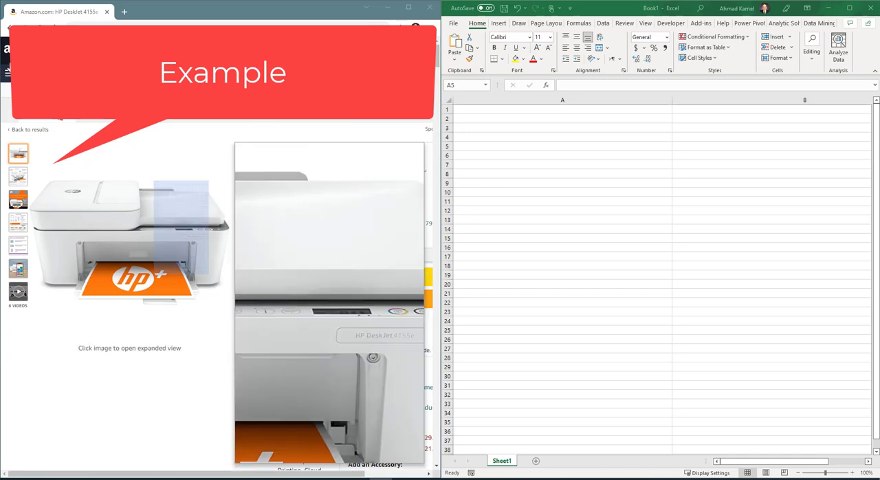
- Return to the HP printer search results and open the HP DeskJet 4155e product page
{"action": "left_click", "coordinate": [8, 28]}
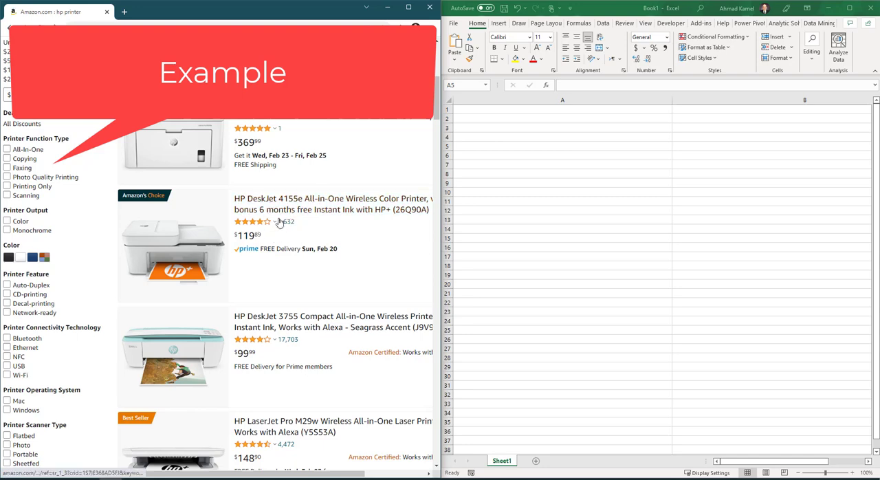
{"action": "scroll", "coordinate": [283, 221], "scroll_direction": "down", "scroll_amount": 2}
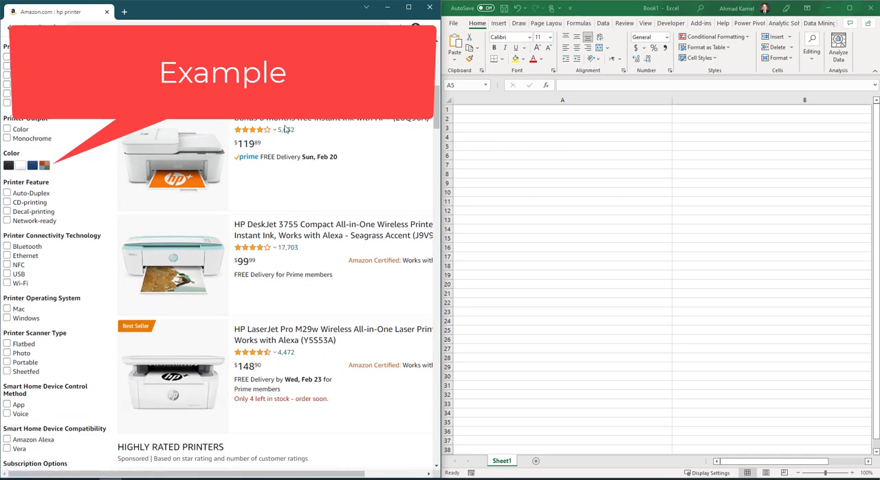
{"action": "left_click", "coordinate": [286, 118]}
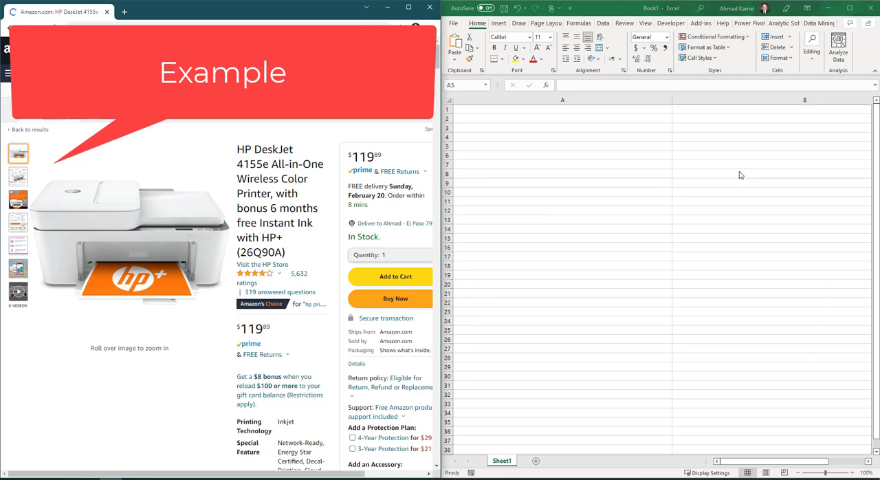
- Look over the HP DeskJet 4155e product details and go to its customer reviews
{"action": "mouse_move", "coordinate": [182, 215]}
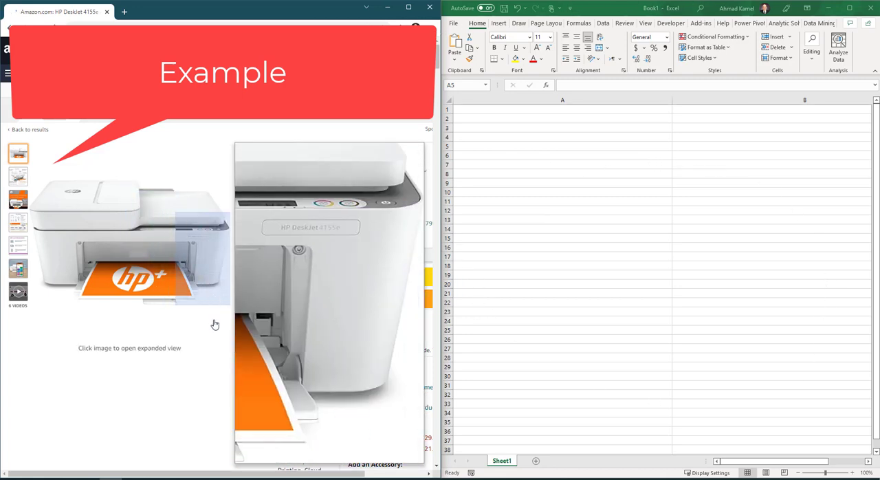
{"action": "scroll", "coordinate": [340, 227], "scroll_direction": "down", "scroll_amount": 5}
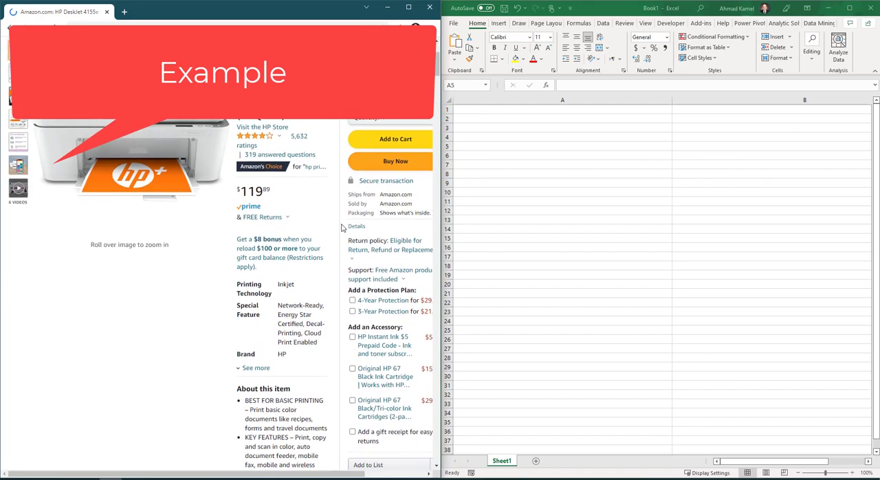
{"action": "scroll", "coordinate": [319, 223], "scroll_direction": "down", "scroll_amount": 10}
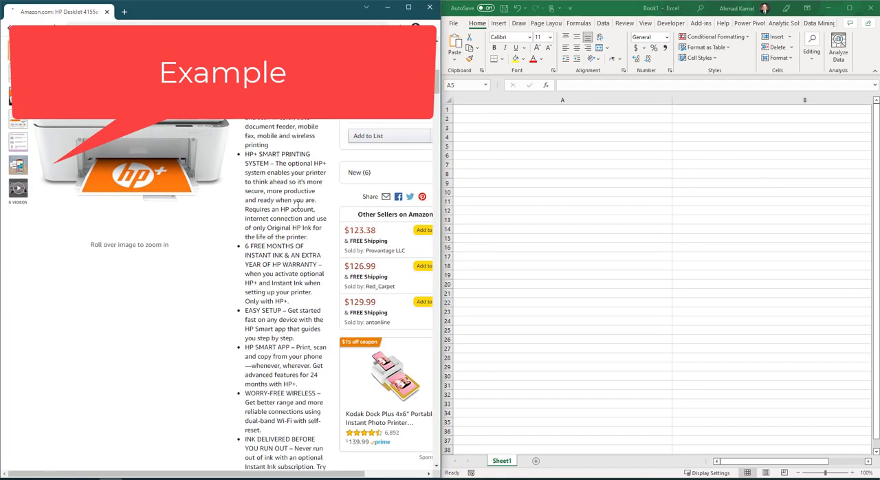
{"action": "scroll", "coordinate": [303, 225], "scroll_direction": "down", "scroll_amount": 2}
{"action": "scroll", "coordinate": [300, 207], "scroll_direction": "up", "scroll_amount": 10}
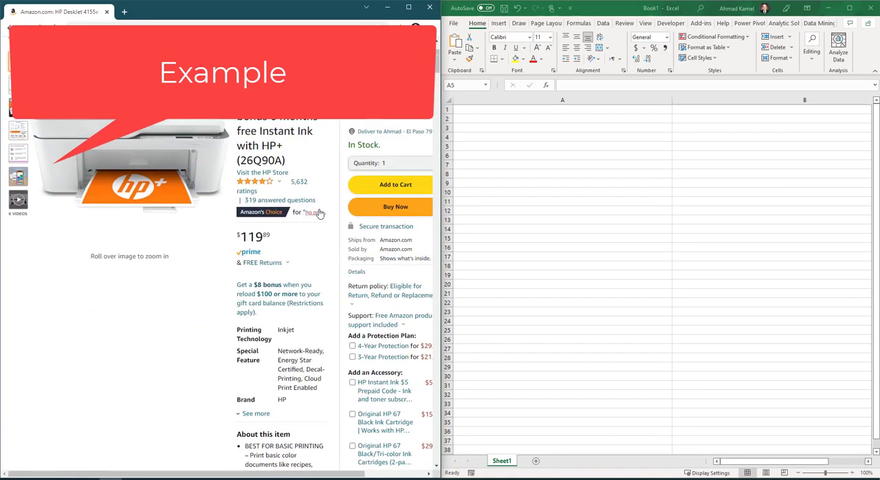
{"action": "left_click", "coordinate": [300, 183]}
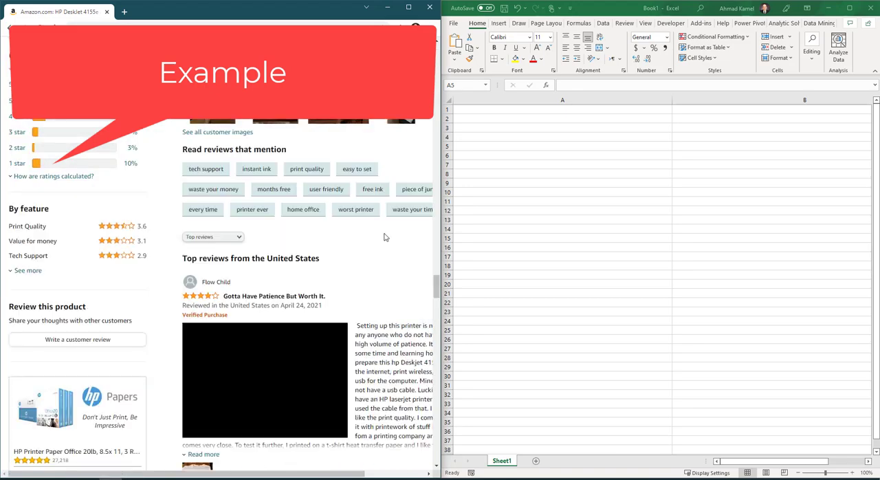
- Copy the first paragraph of the "Bought for home use..great printer." review, ending at "Easiest way that worked for me", into cell A5 of the worksheet
{"action": "scroll", "coordinate": [348, 176], "scroll_direction": "down", "scroll_amount": 4}
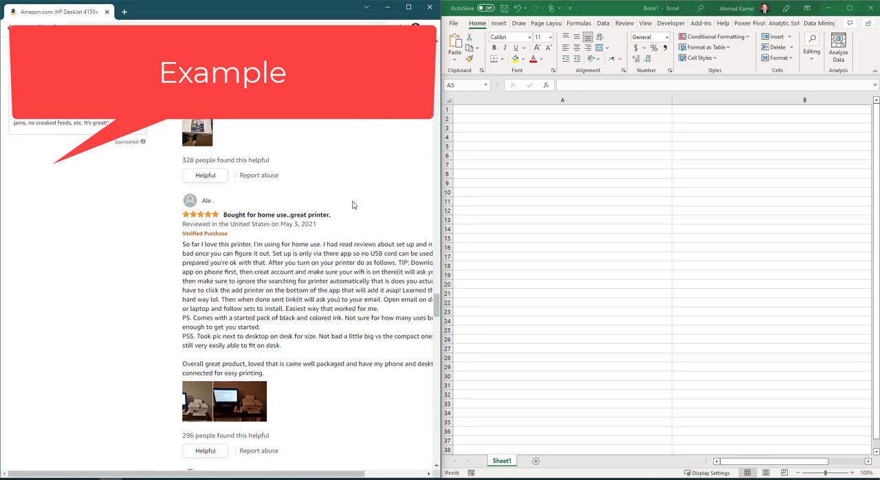
{"action": "scroll", "coordinate": [355, 195], "scroll_direction": "down", "scroll_amount": 1}
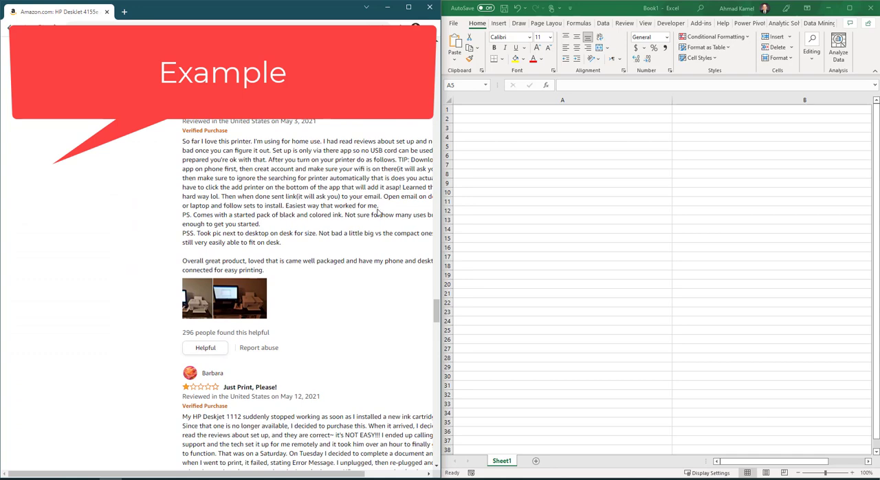
{"action": "left_click_drag", "start_coordinate": [377, 208], "coordinate": [202, 149]}
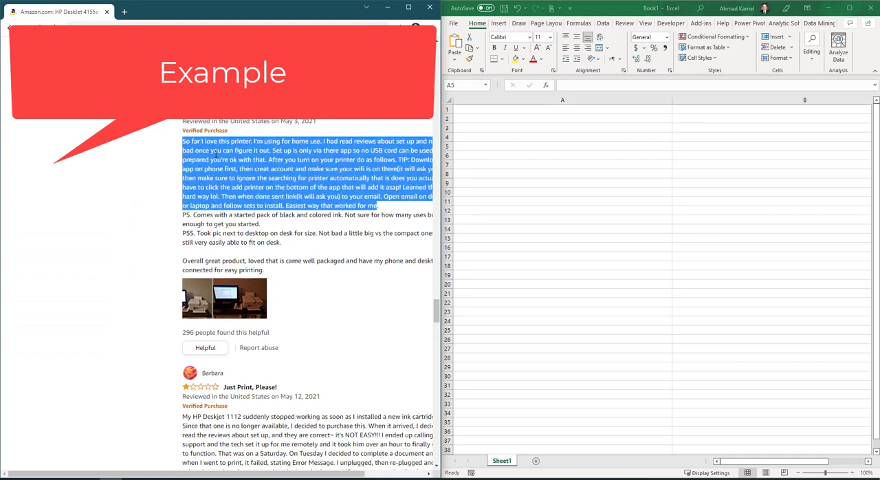
{"action": "right_click", "coordinate": [215, 155]}
{"action": "left_click", "coordinate": [241, 156]}
{"action": "left_click", "coordinate": [486, 147]}
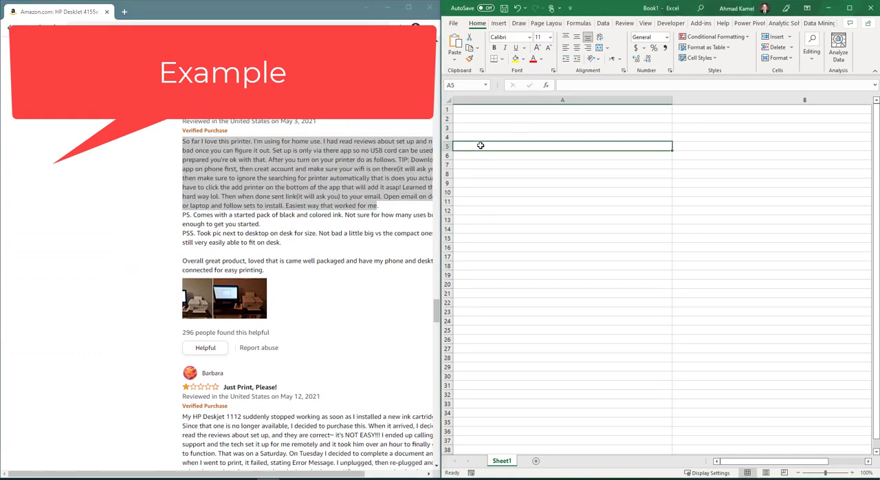
{"action": "key", "text": "ctrl+v"}
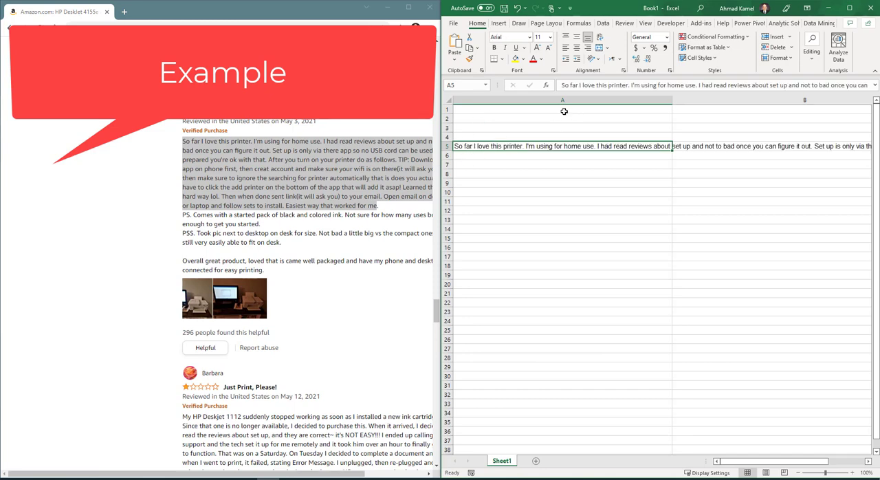
- Enter the column header Review in cell A1
{"action": "left_click", "coordinate": [484, 101]}
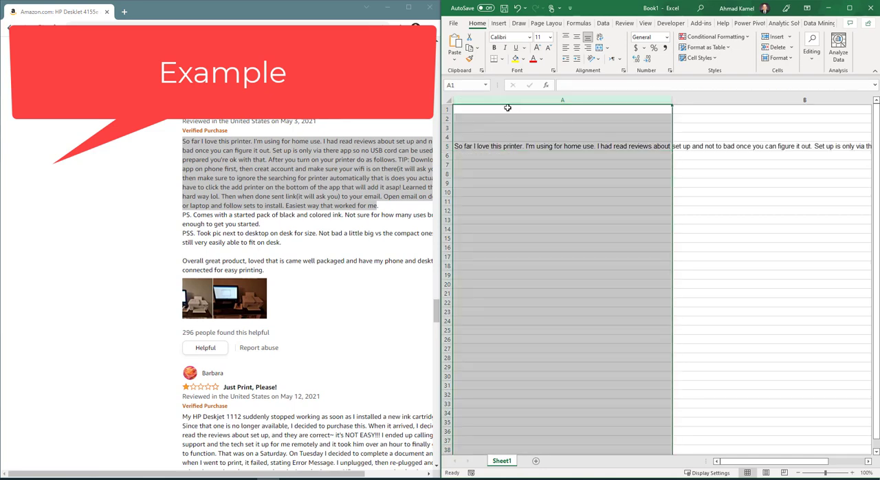
{"action": "left_click", "coordinate": [523, 108]}
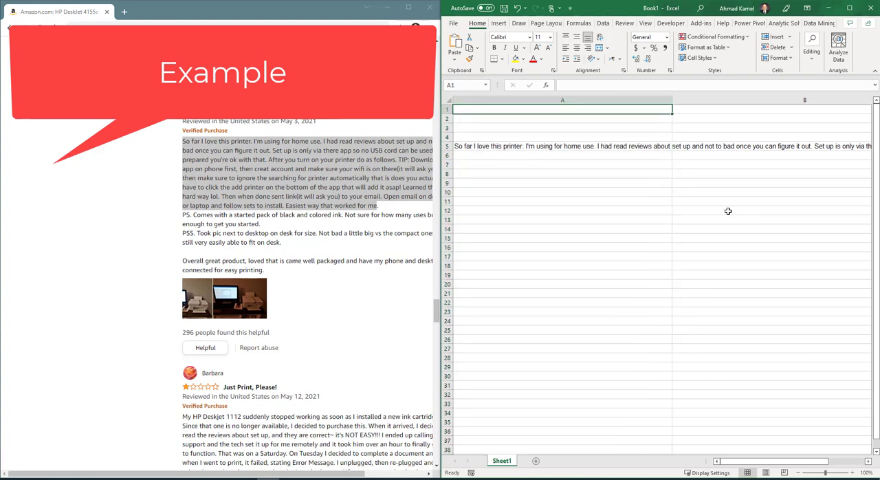
{"action": "type", "text": "Review"}
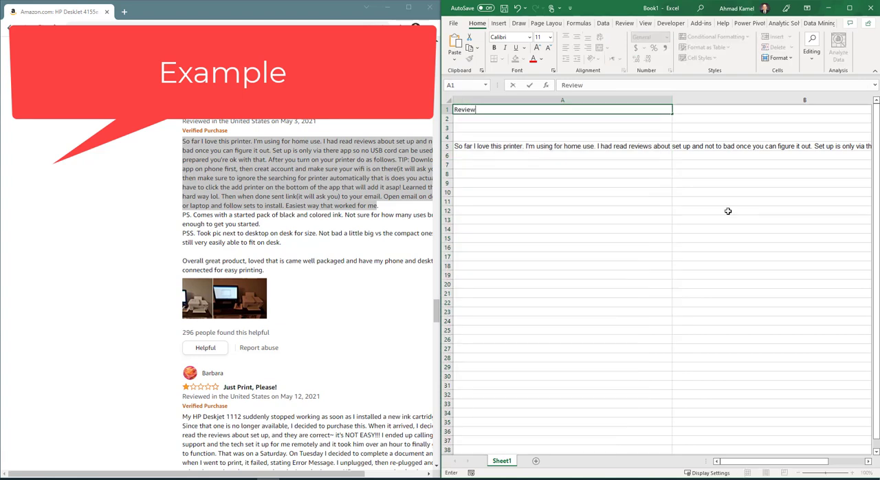
{"action": "key", "text": "Tab"}
- Turn on text wrapping for the whole of column A and widen the column so the review fits on fewer lines
{"action": "key", "text": "ctrl+space"}
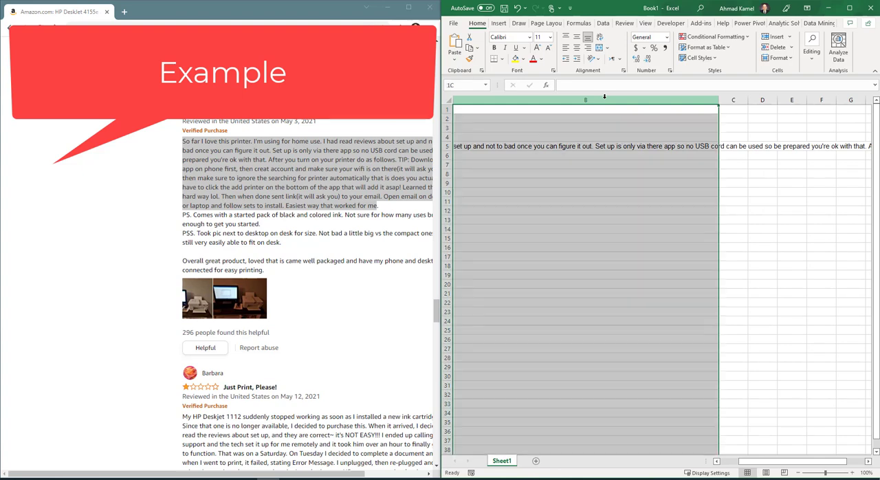
{"action": "scroll", "coordinate": [760, 450], "scroll_direction": "left", "scroll_amount": 3}
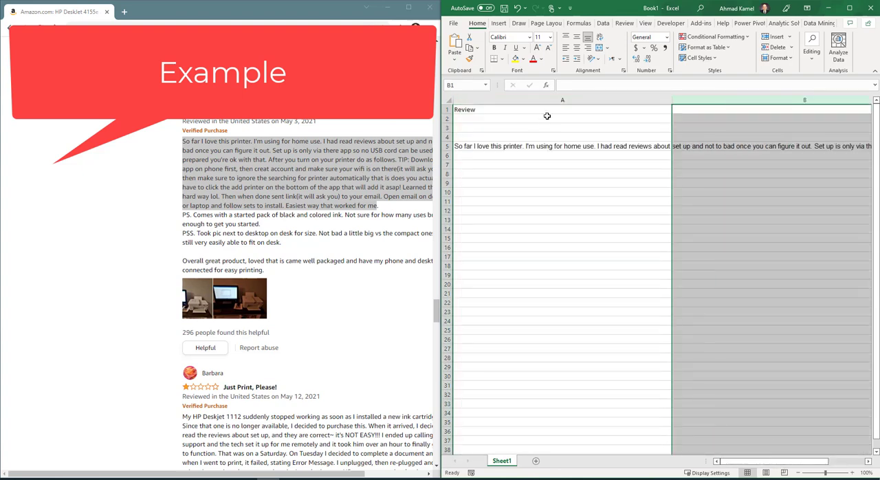
{"action": "left_click", "coordinate": [550, 102]}
{"action": "left_click", "coordinate": [599, 37]}
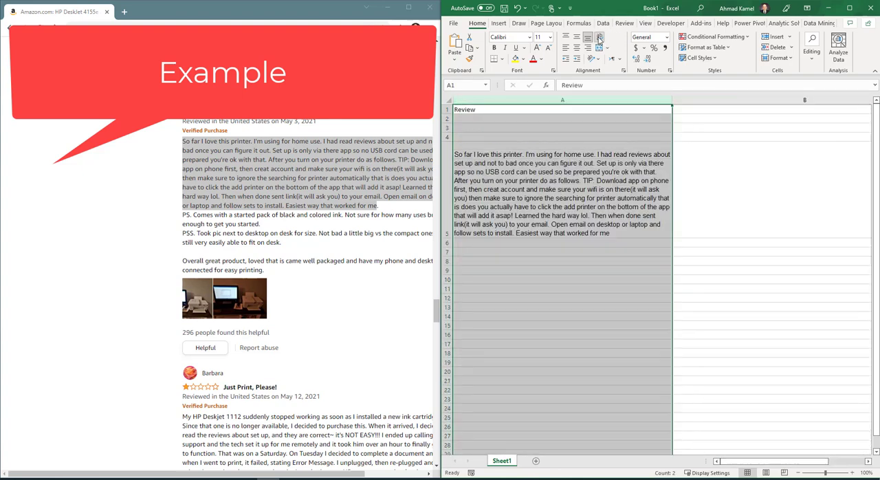
{"action": "left_click", "coordinate": [599, 178]}
{"action": "left_click_drag", "start_coordinate": [672, 99], "coordinate": [784, 100]}
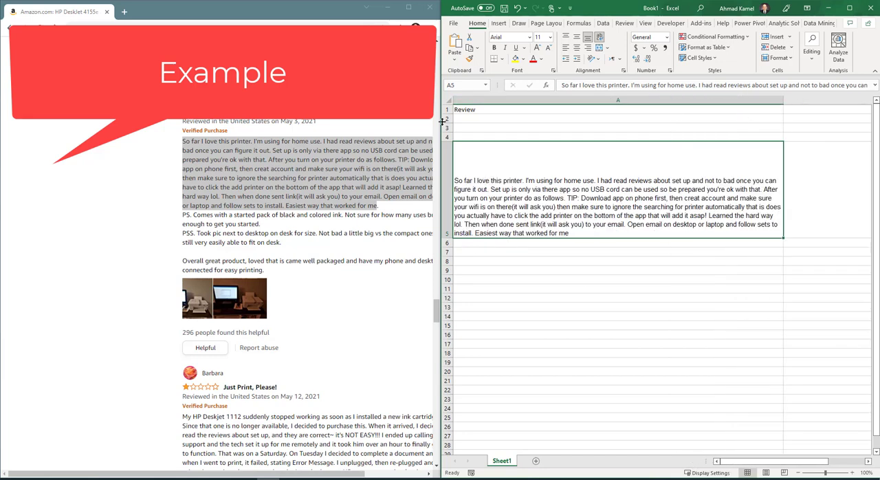
- Delete the empty rows 2 to 4 between the Review header and the pasted review
{"action": "left_click_drag", "start_coordinate": [446, 119], "coordinate": [489, 131]}
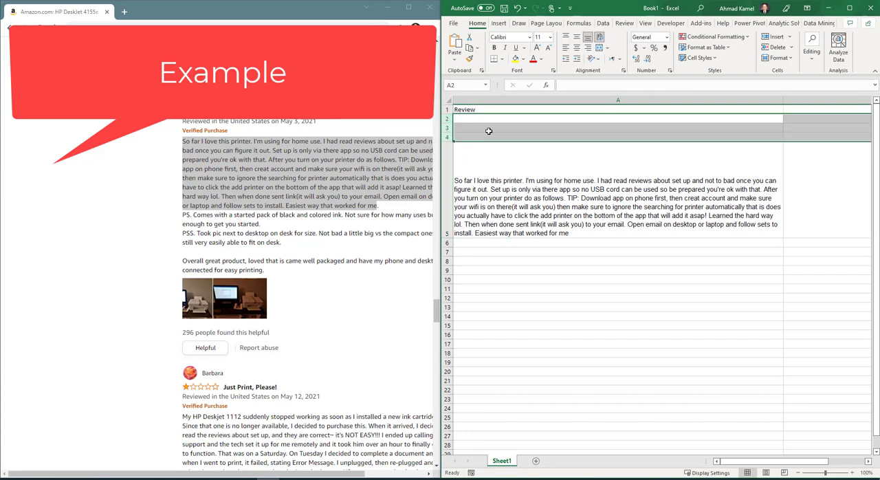
{"action": "right_click", "coordinate": [489, 130]}
{"action": "left_click", "coordinate": [521, 219]}
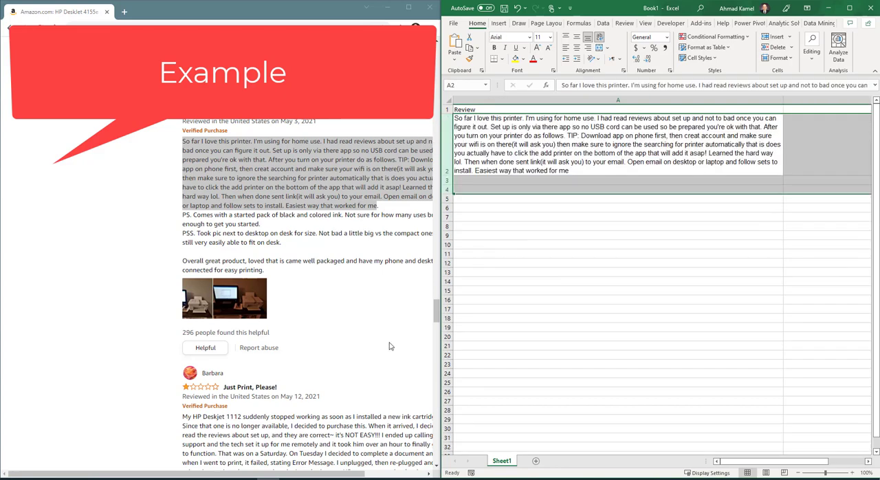
- Copy the text of the one-star review "Just Print, Please!" into cell A3 and wrap the text in that cell
{"action": "scroll", "coordinate": [359, 366], "scroll_direction": "down", "scroll_amount": 3}
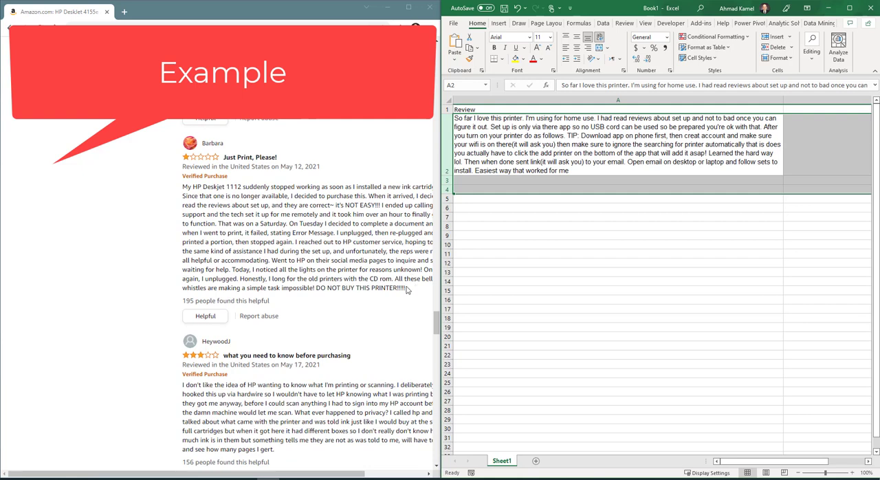
{"action": "left_click_drag", "start_coordinate": [404, 287], "coordinate": [214, 196]}
{"action": "right_click", "coordinate": [225, 214]}
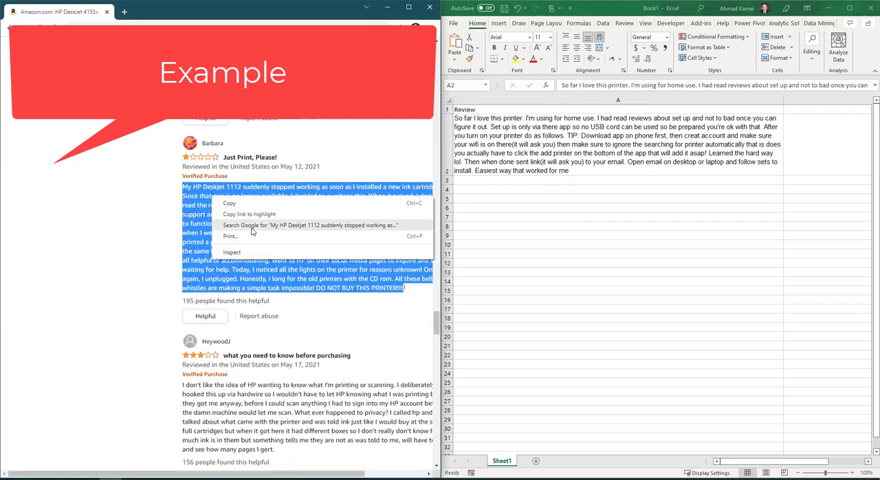
{"action": "left_click", "coordinate": [233, 200]}
{"action": "left_click", "coordinate": [469, 180]}
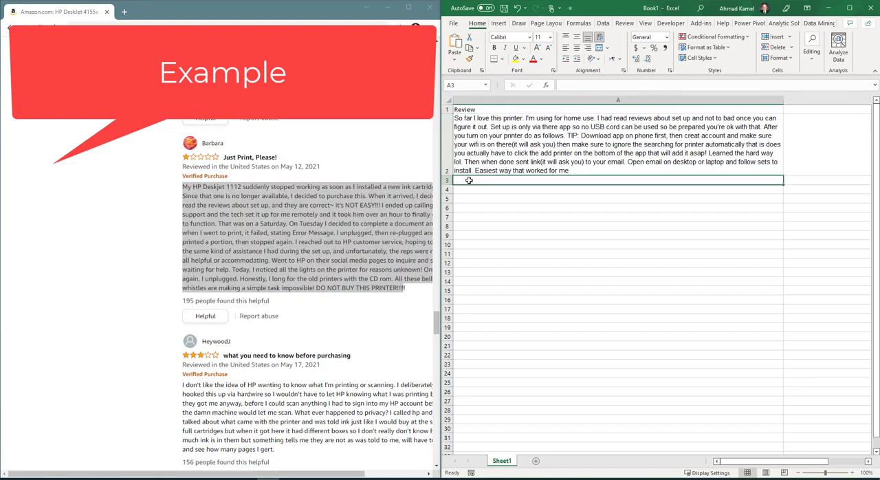
{"action": "key", "text": "ctrl+v"}
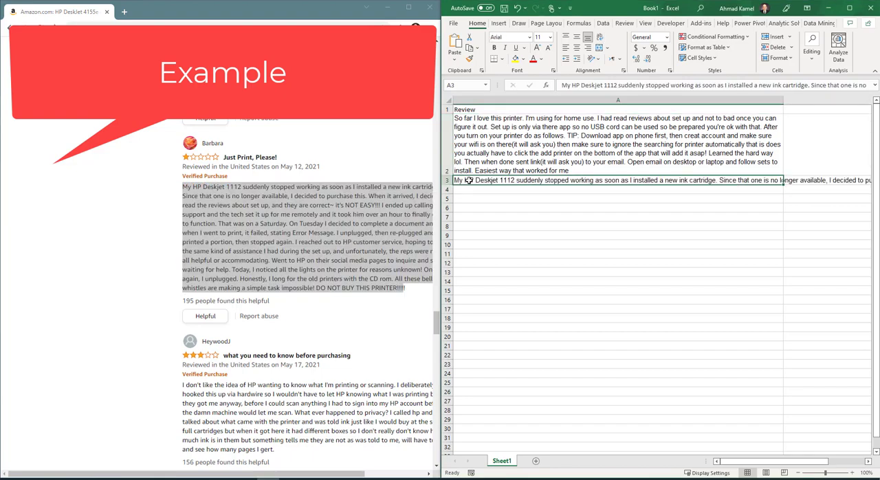
{"action": "left_click", "coordinate": [599, 36]}
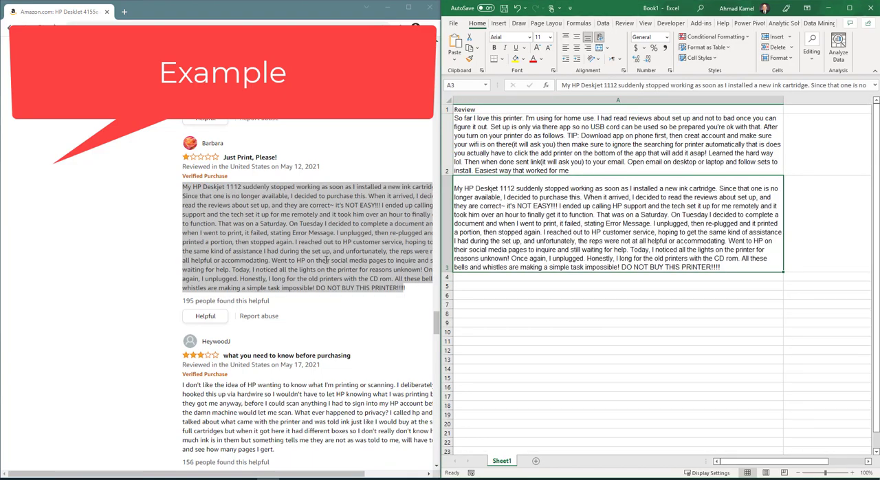
- Copy the text of the three-star review "what you need to know before purchasing" into cell A4 and wrap the text in that cell
{"action": "scroll", "coordinate": [261, 226], "scroll_direction": "down", "scroll_amount": 3}
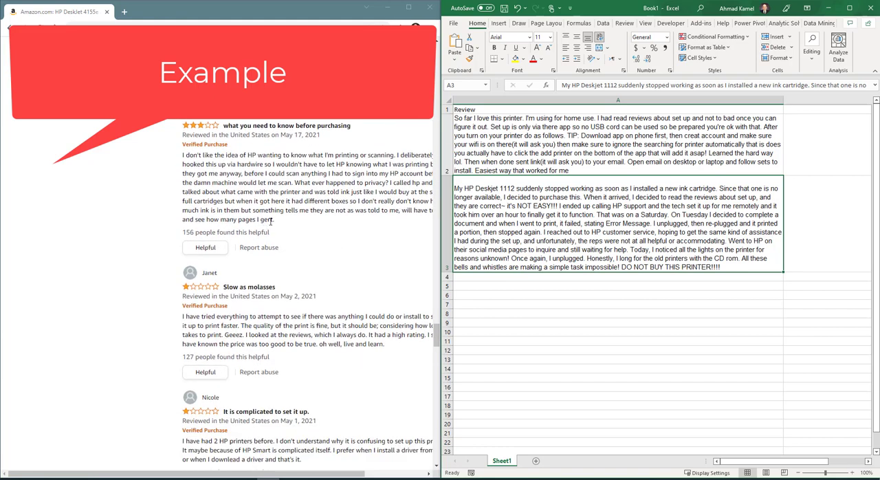
{"action": "left_click_drag", "start_coordinate": [272, 219], "coordinate": [187, 209]}
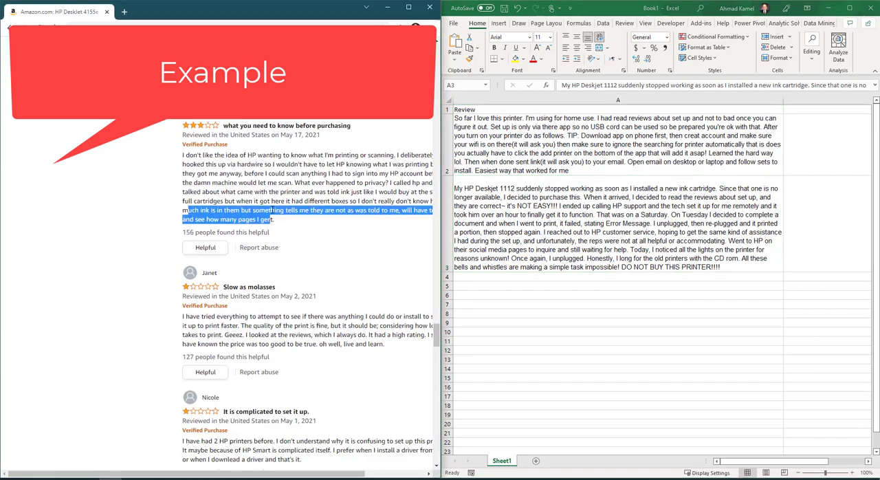
{"action": "left_click", "coordinate": [274, 219]}
{"action": "left_click_drag", "start_coordinate": [273, 219], "coordinate": [165, 159]}
{"action": "right_click", "coordinate": [219, 174]}
{"action": "left_click", "coordinate": [232, 184]}
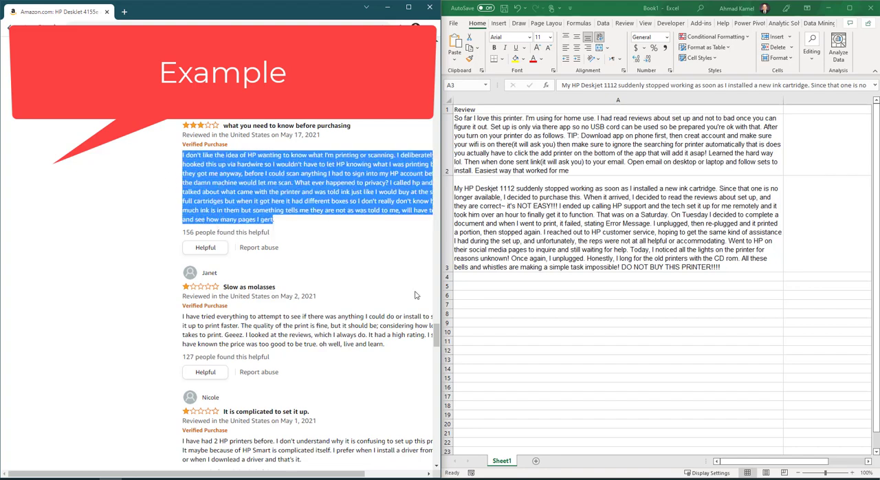
{"action": "left_click", "coordinate": [467, 278]}
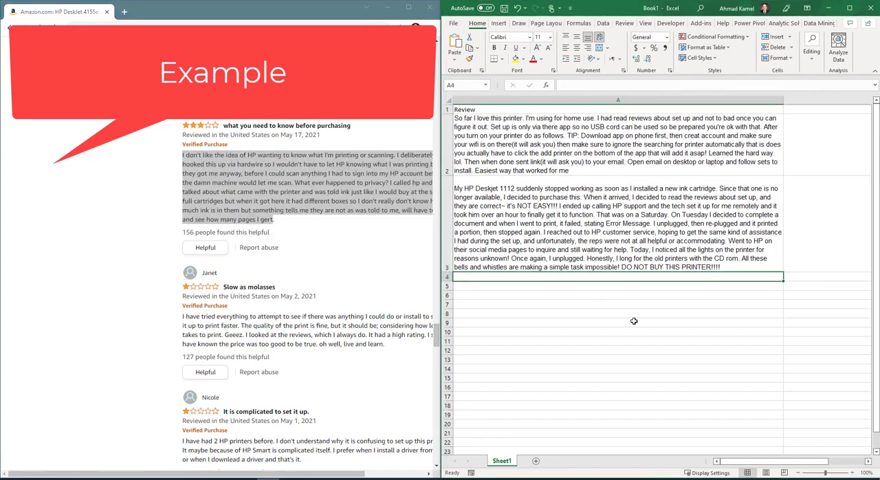
{"action": "key", "text": "ctrl+v"}
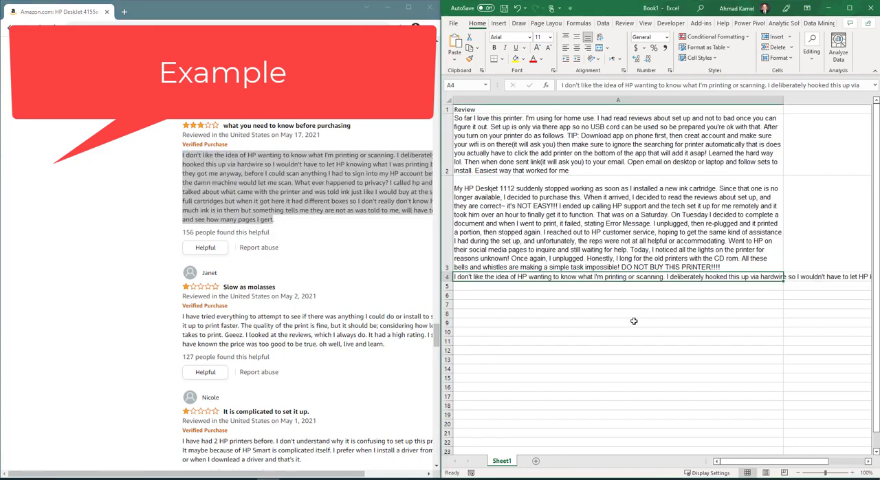
{"action": "left_click", "coordinate": [600, 37]}
- Copy the text of the one-star review "It is complicated to set it up." into cell A5 and wrap the text in that cell
{"action": "scroll", "coordinate": [274, 236], "scroll_direction": "down", "scroll_amount": 4}
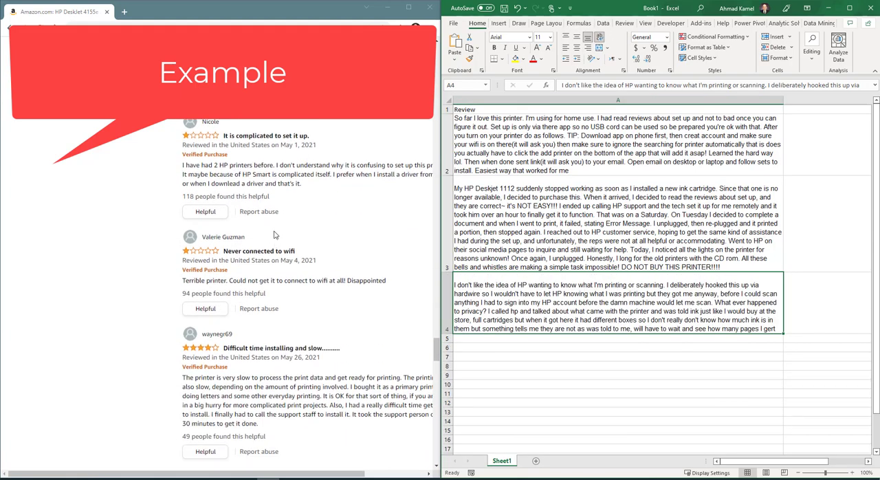
{"action": "left_click_drag", "start_coordinate": [300, 184], "coordinate": [171, 170]}
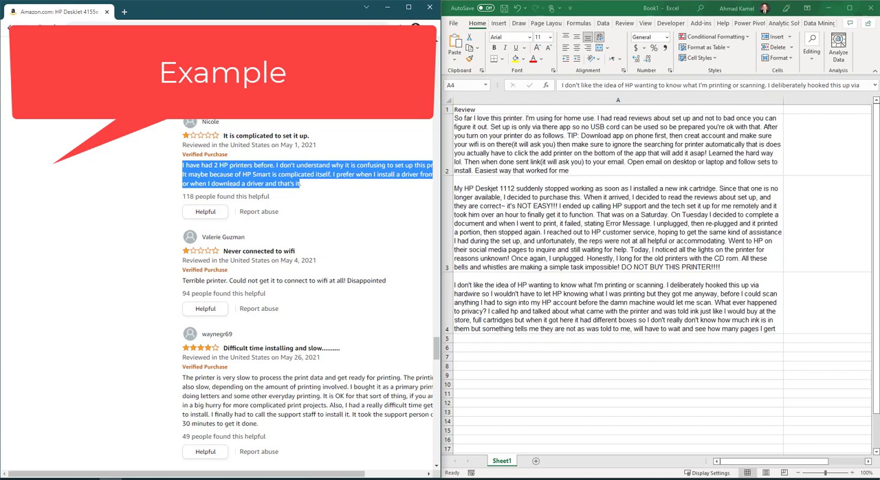
{"action": "left_click", "coordinate": [480, 339]}
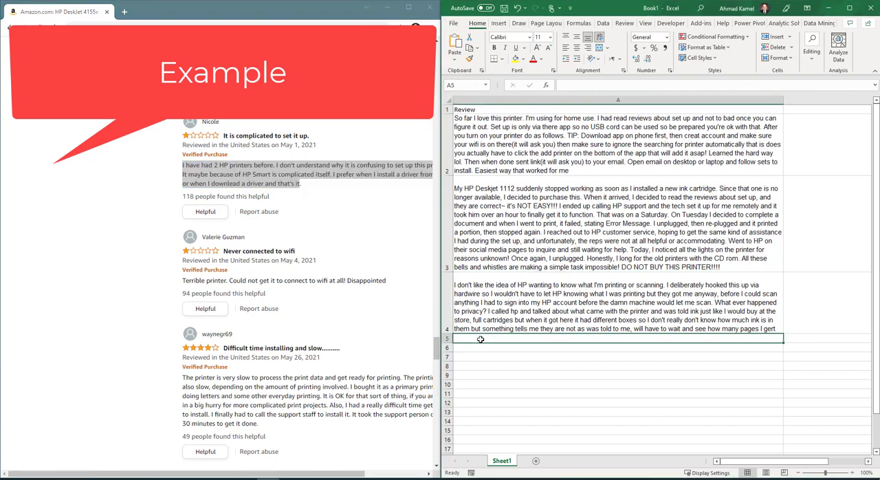
{"action": "key", "text": "ctrl+v"}
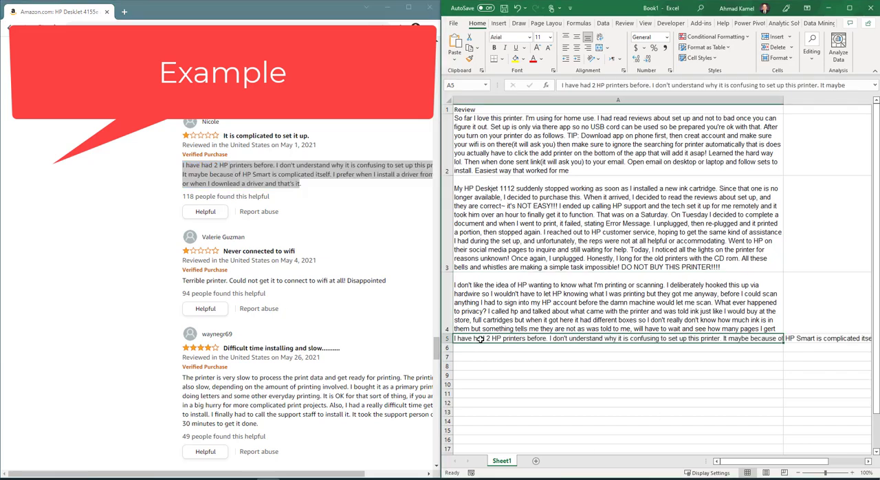
{"action": "left_click", "coordinate": [599, 36]}
- Open the full list of customer reviews from the end of the product page's review section
{"action": "scroll", "coordinate": [221, 250], "scroll_direction": "down", "scroll_amount": 3}
{"action": "scroll", "coordinate": [221, 251], "scroll_direction": "down", "scroll_amount": 4}
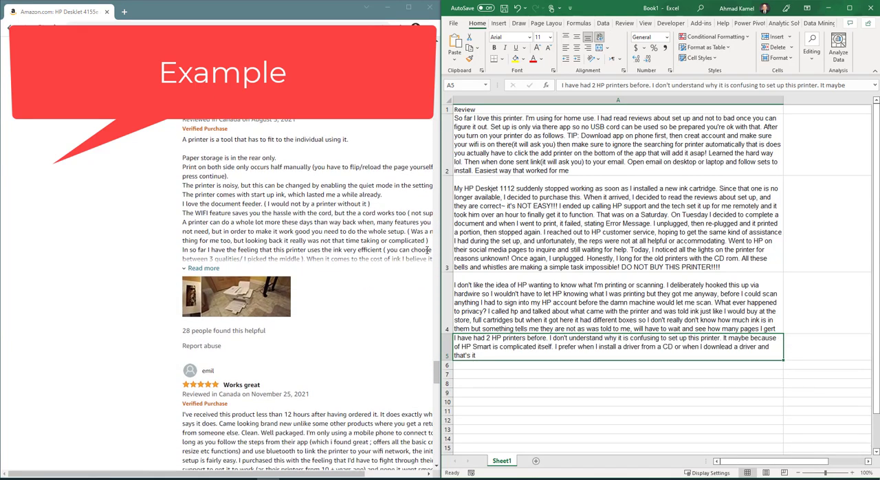
{"action": "scroll", "coordinate": [411, 261], "scroll_direction": "down", "scroll_amount": 10}
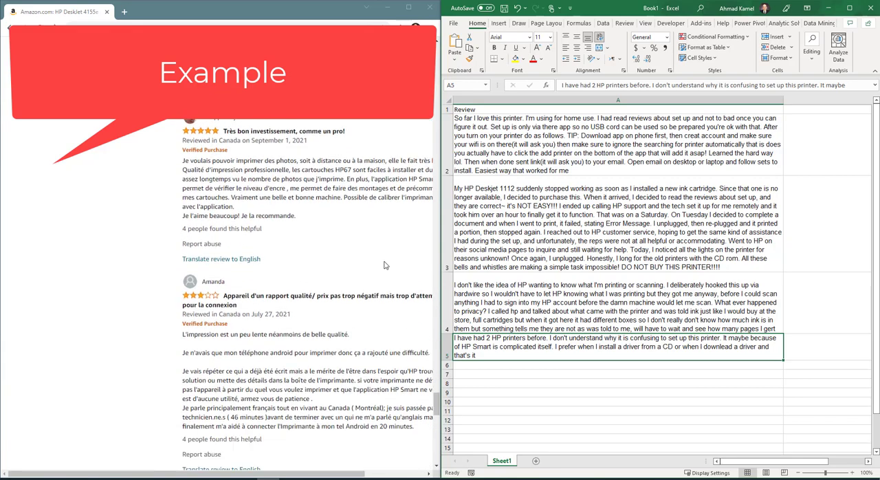
{"action": "scroll", "coordinate": [354, 249], "scroll_direction": "down", "scroll_amount": 10}
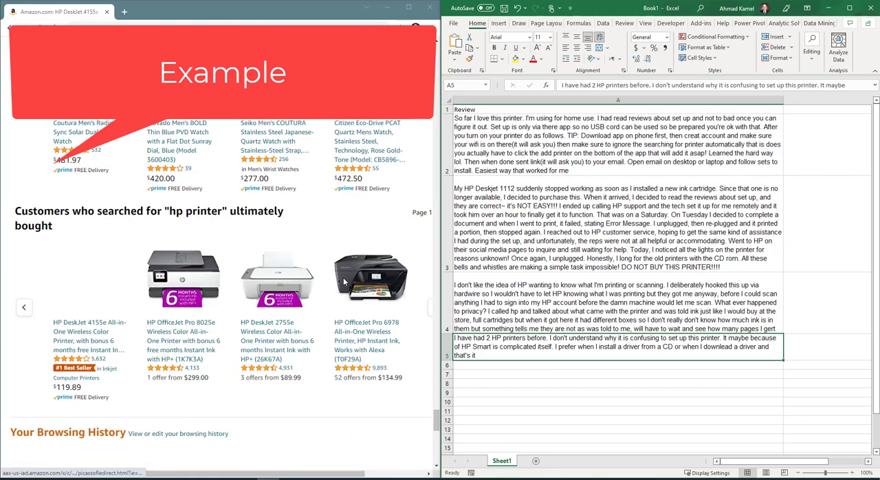
{"action": "scroll", "coordinate": [343, 277], "scroll_direction": "up", "scroll_amount": 8}
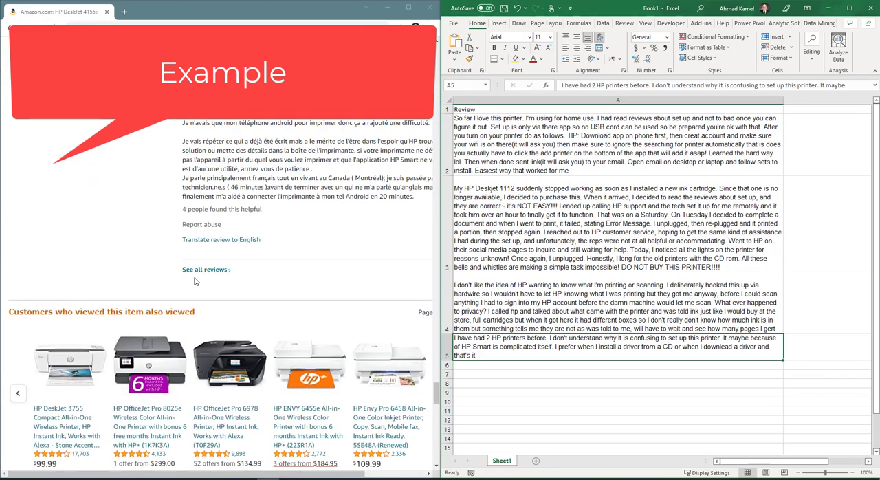
{"action": "left_click", "coordinate": [198, 270]}
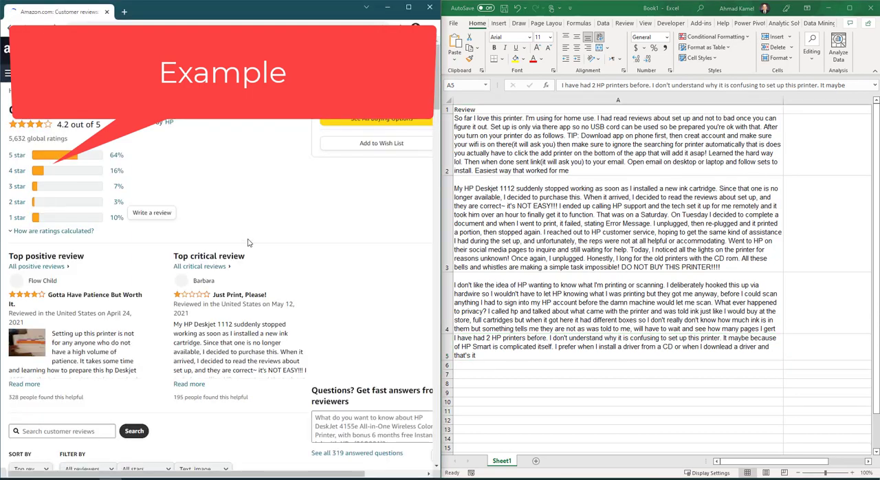
- Copy the text of the one-star review "Slow as molasses" into cell A6
{"action": "scroll", "coordinate": [251, 253], "scroll_direction": "down", "scroll_amount": 5}
{"action": "scroll", "coordinate": [250, 253], "scroll_direction": "down", "scroll_amount": 10}
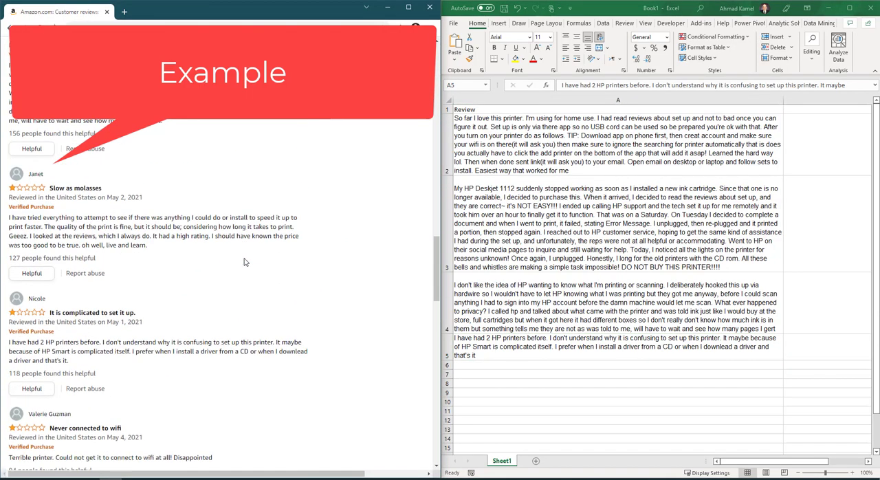
{"action": "left_click_drag", "start_coordinate": [147, 245], "coordinate": [6, 220]}
{"action": "right_click", "coordinate": [96, 240]}
{"action": "left_click", "coordinate": [90, 236]}
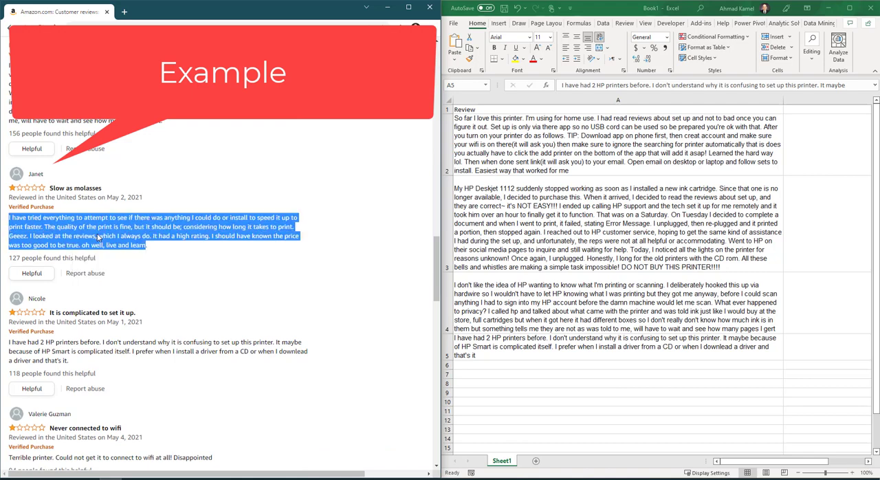
{"action": "left_click", "coordinate": [468, 365]}
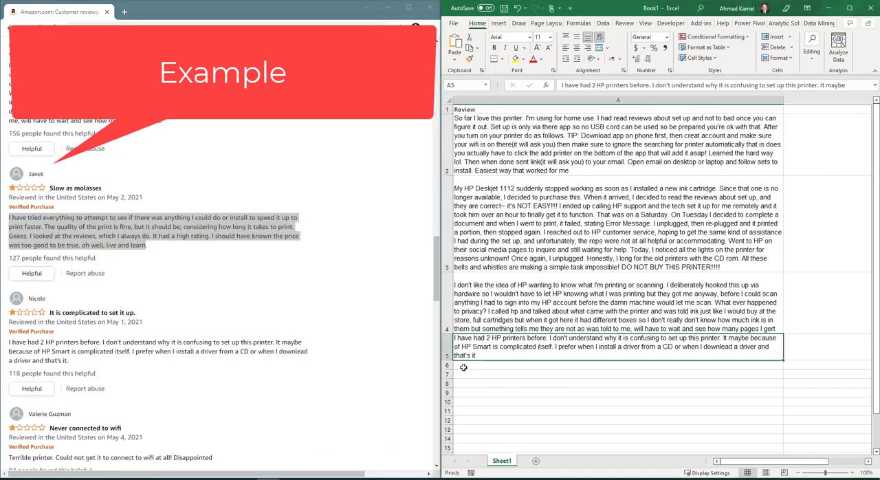
{"action": "left_click", "coordinate": [464, 368]}
{"action": "key", "text": "ctrl+v"}
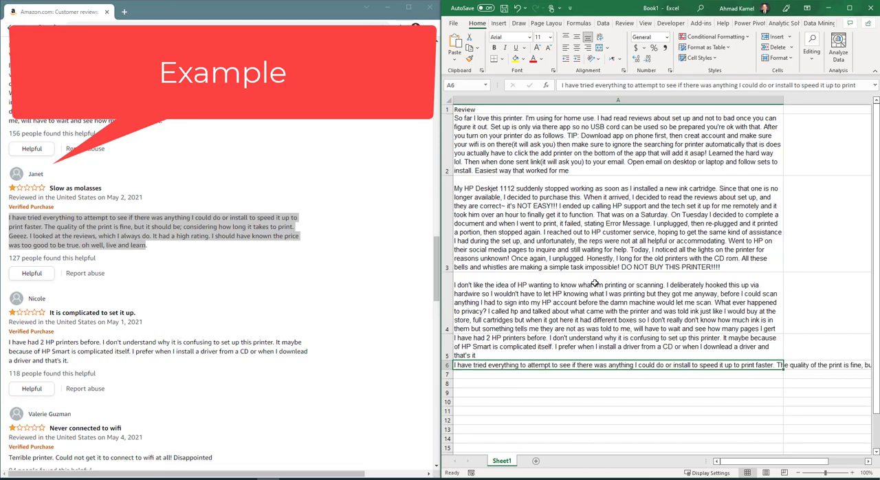
- Copy the text of the one-star review dated June 20, 2021, beginning "I absolutely do not recommend this printer at all", into cell A7
{"action": "scroll", "coordinate": [152, 230], "scroll_direction": "down", "scroll_amount": 3}
{"action": "scroll", "coordinate": [152, 230], "scroll_direction": "down", "scroll_amount": 4}
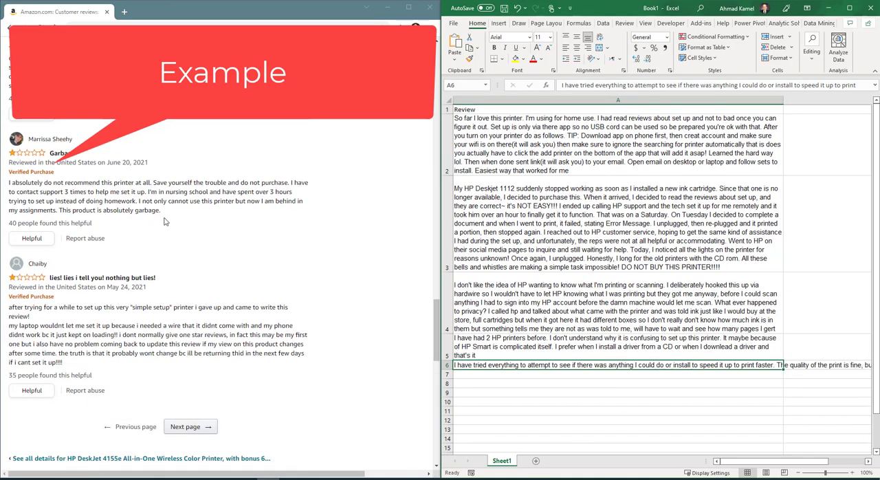
{"action": "left_click_drag", "start_coordinate": [164, 213], "coordinate": [10, 183]}
{"action": "right_click", "coordinate": [47, 195]}
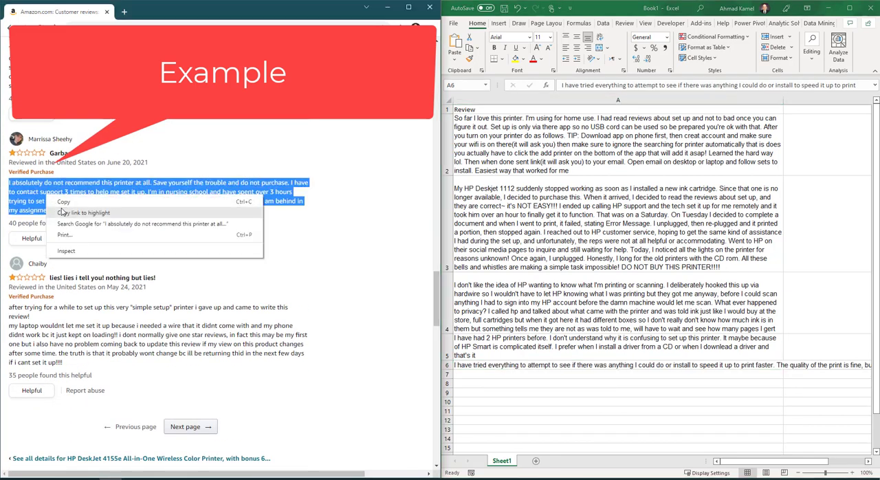
{"action": "left_click", "coordinate": [63, 202]}
{"action": "left_click", "coordinate": [472, 374]}
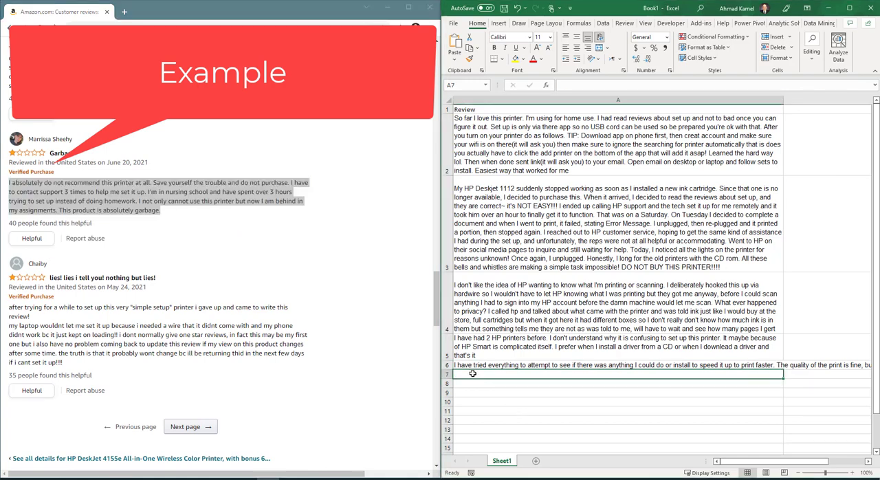
{"action": "key", "text": "ctrl+v"}
- Go to the next page of reviews and copy the review beginning "It took me over four hours on the phone" into cell A8
{"action": "scroll", "coordinate": [300, 368], "scroll_direction": "down", "scroll_amount": 4}
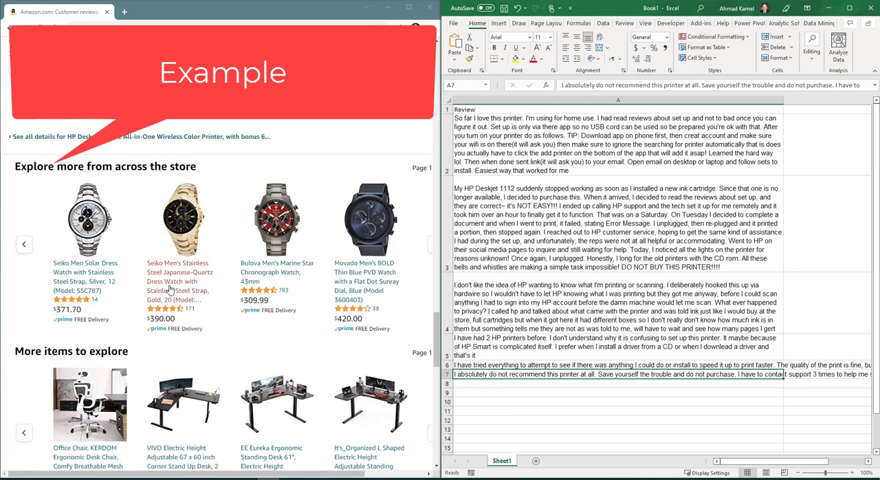
{"action": "scroll", "coordinate": [96, 231], "scroll_direction": "up", "scroll_amount": 2}
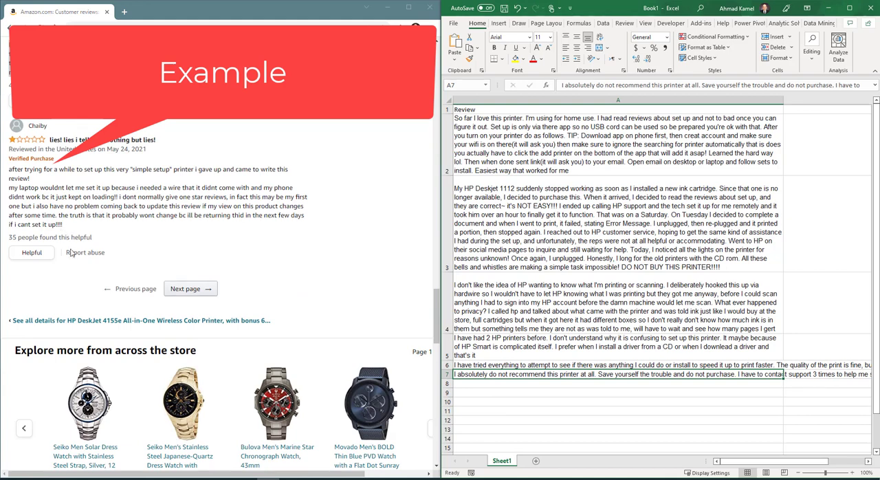
{"action": "left_click", "coordinate": [187, 289]}
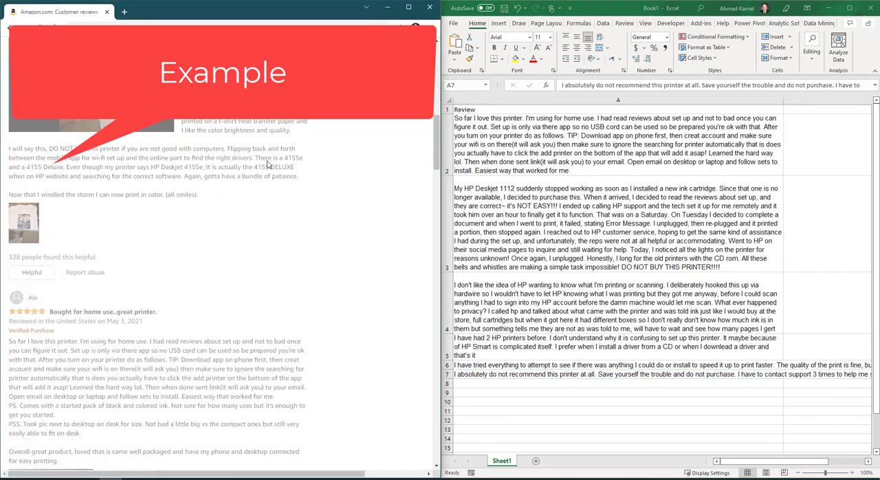
{"action": "scroll", "coordinate": [187, 229], "scroll_direction": "down", "scroll_amount": 1}
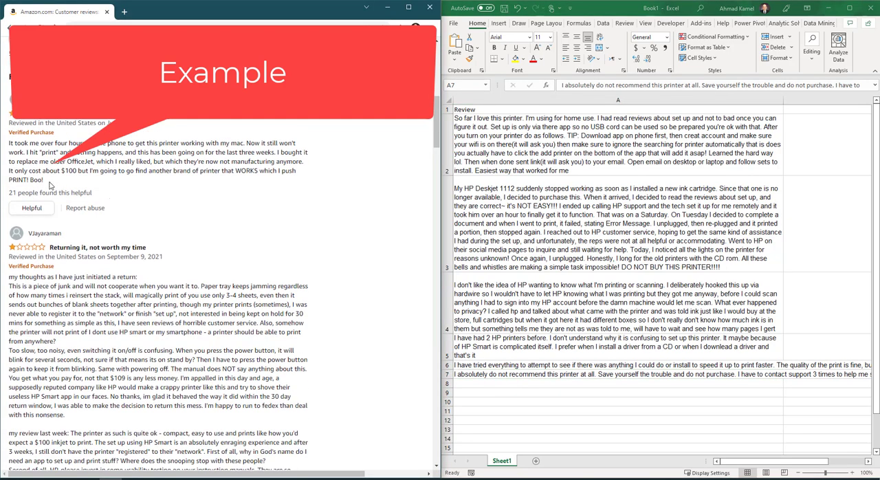
{"action": "left_click_drag", "start_coordinate": [43, 180], "coordinate": [4, 145]}
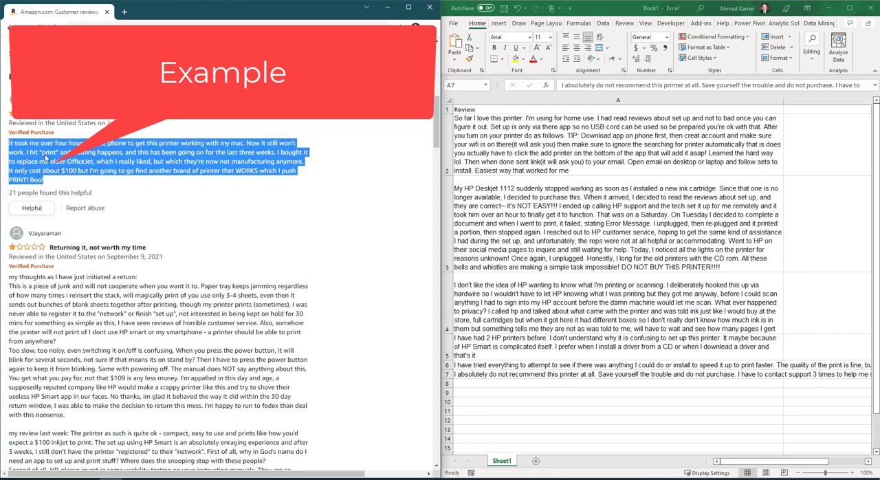
{"action": "right_click", "coordinate": [46, 157]}
{"action": "left_click", "coordinate": [62, 167]}
{"action": "left_click", "coordinate": [471, 385]}
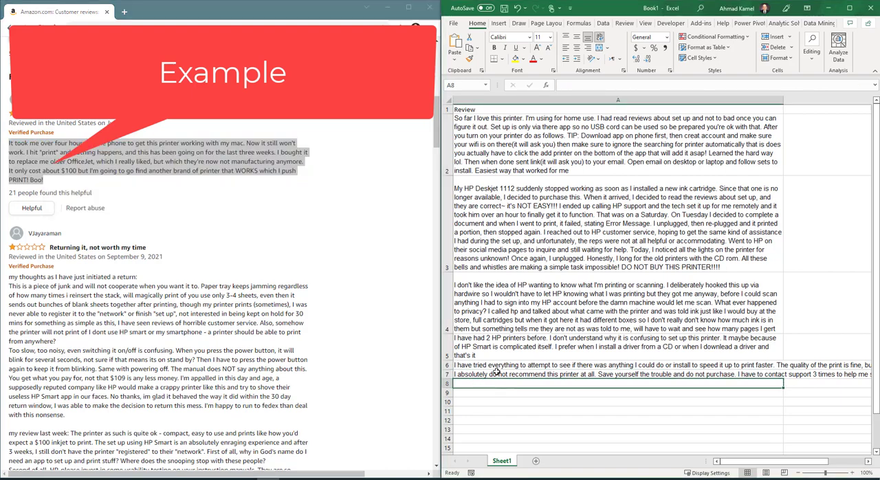
{"action": "key", "text": "ctrl+v"}
- Copy the text of the one-star review "OFFLINE constantly" into the worksheet starting at cell A9
{"action": "scroll", "coordinate": [131, 287], "scroll_direction": "down", "scroll_amount": 4}
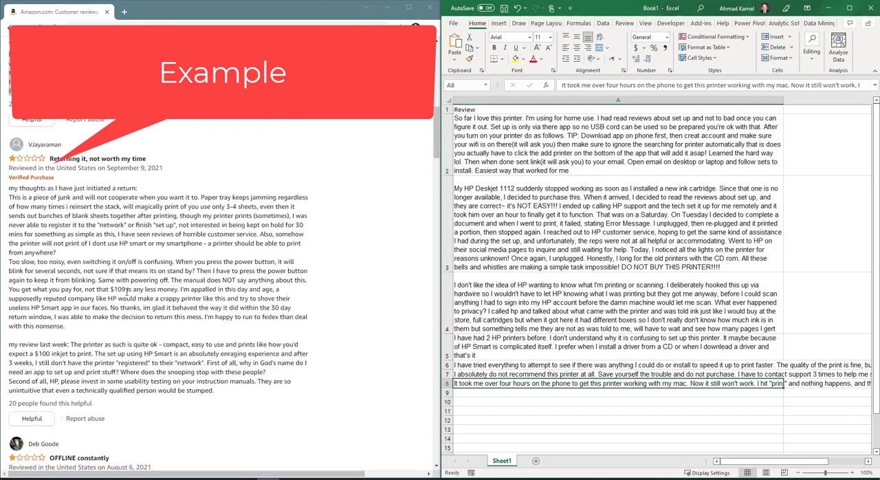
{"action": "scroll", "coordinate": [152, 294], "scroll_direction": "down", "scroll_amount": 3}
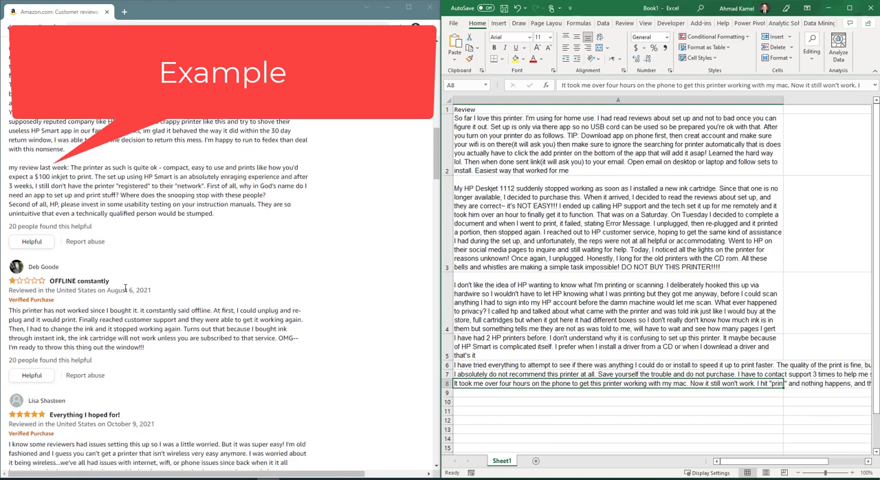
{"action": "left_click_drag", "start_coordinate": [144, 290], "coordinate": [6, 255]}
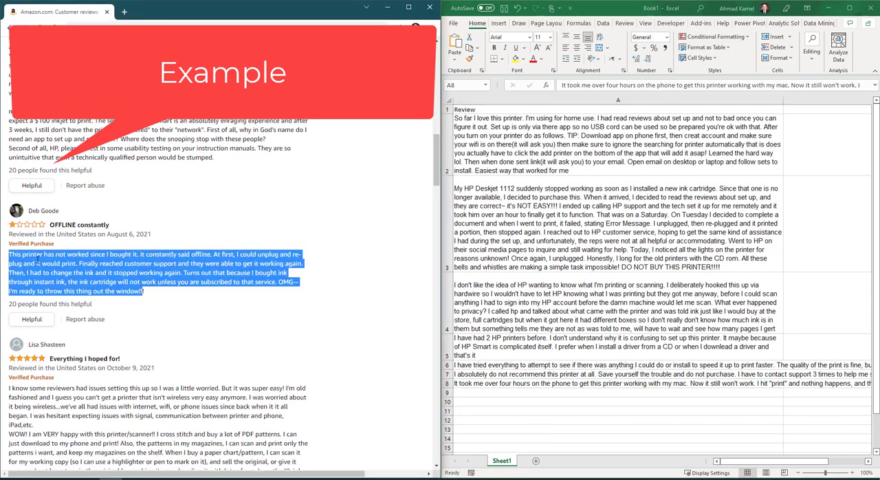
{"action": "right_click", "coordinate": [39, 259]}
{"action": "left_click", "coordinate": [60, 267]}
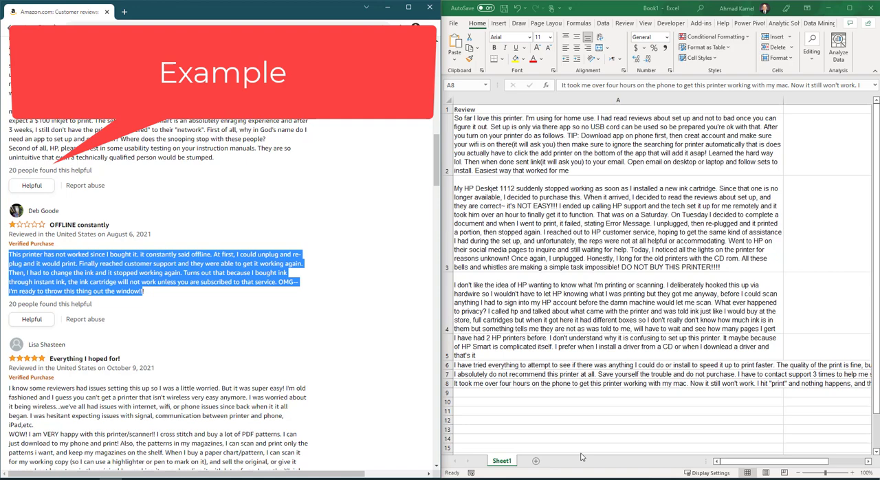
{"action": "left_click", "coordinate": [480, 396]}
{"action": "key", "text": "ctrl+v"}
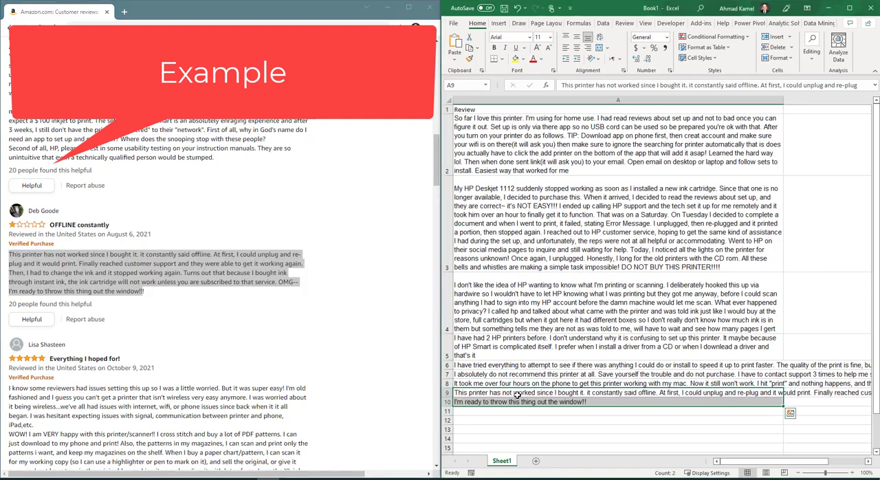
{"action": "scroll", "coordinate": [278, 183], "scroll_direction": "down", "scroll_amount": 4}
{"action": "left_click", "coordinate": [564, 344]}
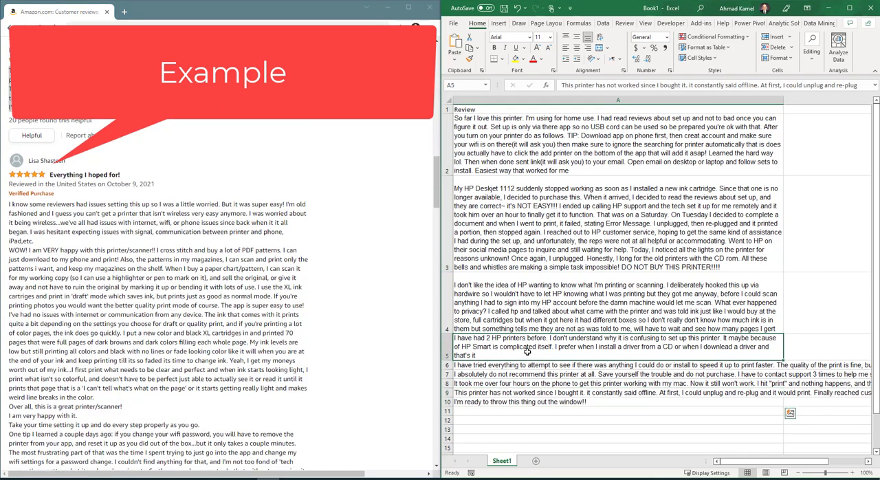
{"action": "scroll", "coordinate": [157, 311], "scroll_direction": "down", "scroll_amount": 3}
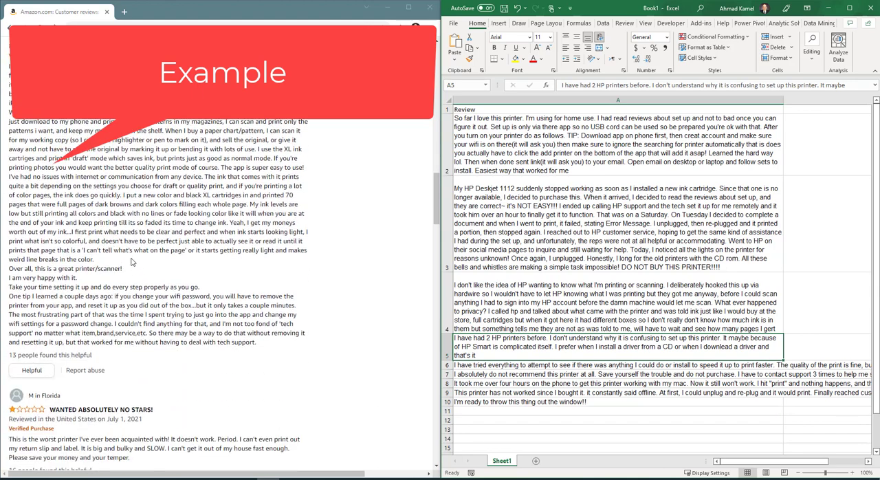
{"action": "scroll", "coordinate": [281, 373], "scroll_direction": "up", "scroll_amount": 1}
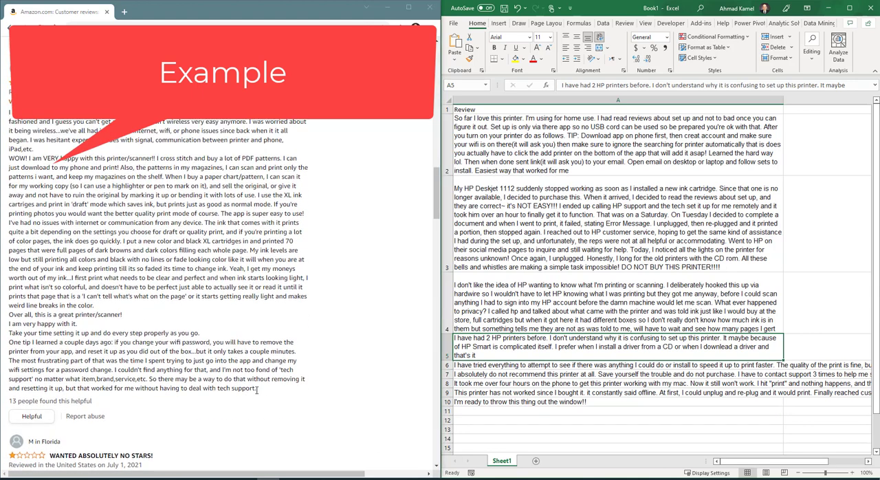
{"action": "left_click_drag", "start_coordinate": [255, 389], "coordinate": [6, 112]}
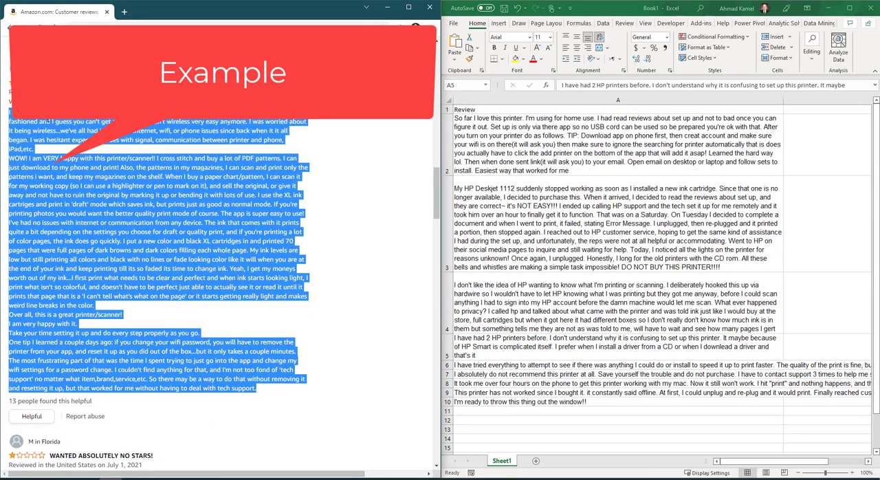
{"action": "right_click", "coordinate": [49, 121]}
{"action": "left_click", "coordinate": [65, 126]}
{"action": "left_click", "coordinate": [76, 234]}
- Copy the text of the review beginning "I wanted an inexpensive printer for home use" into cell A11
{"action": "scroll", "coordinate": [76, 245], "scroll_direction": "down", "scroll_amount": 2}
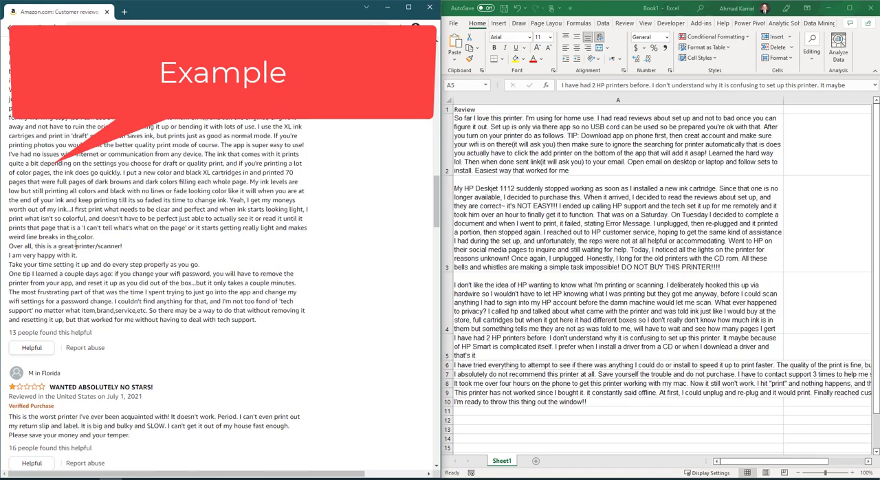
{"action": "scroll", "coordinate": [77, 246], "scroll_direction": "down", "scroll_amount": 18}
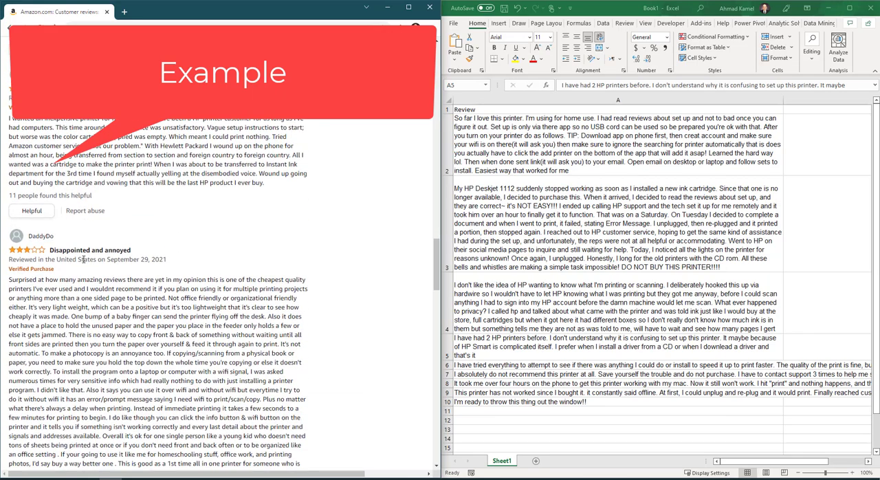
{"action": "scroll", "coordinate": [83, 259], "scroll_direction": "down", "scroll_amount": 1}
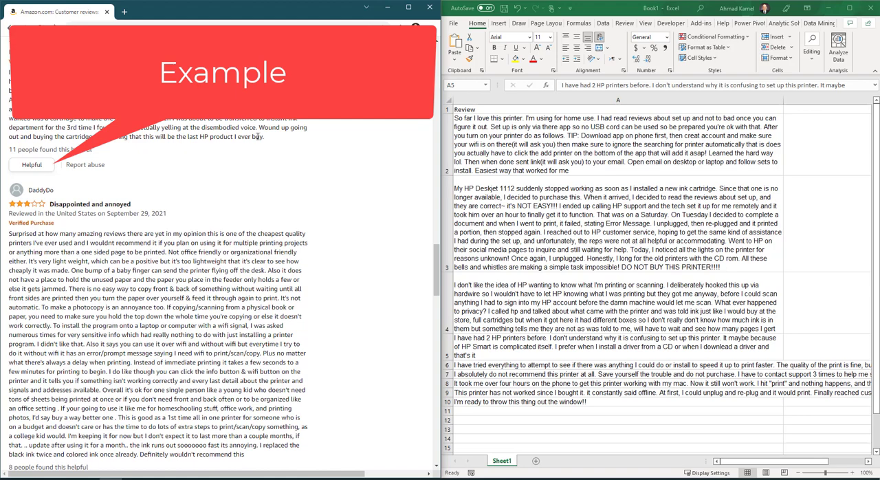
{"action": "left_click_drag", "start_coordinate": [265, 136], "coordinate": [7, 74]}
{"action": "right_click", "coordinate": [54, 76]}
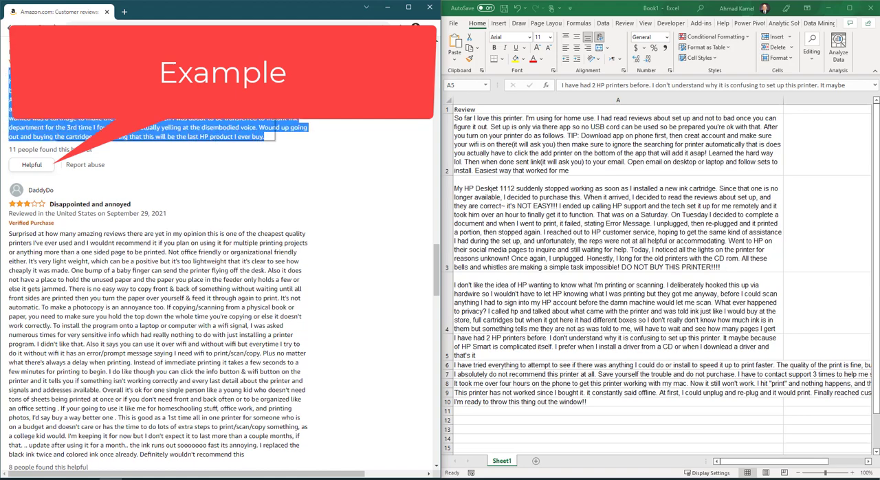
{"action": "left_click", "coordinate": [74, 81]}
{"action": "left_click", "coordinate": [490, 434]}
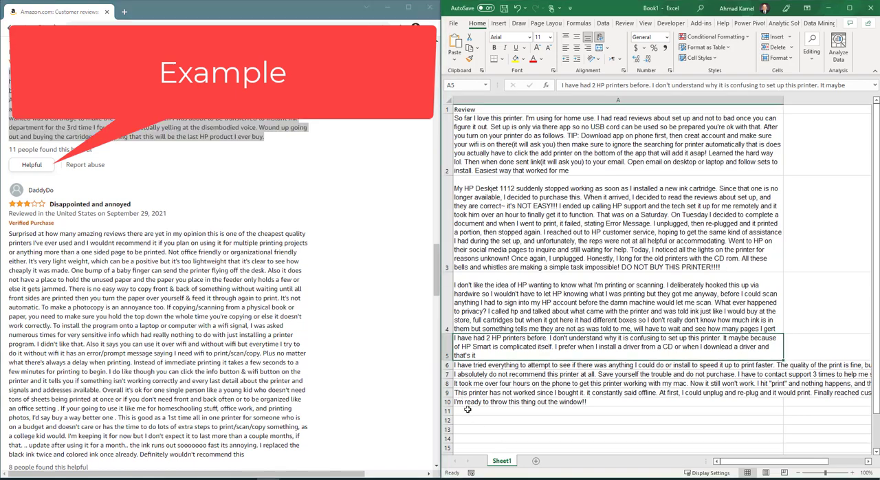
{"action": "left_click", "coordinate": [469, 411]}
{"action": "key", "text": "ctrl+v"}
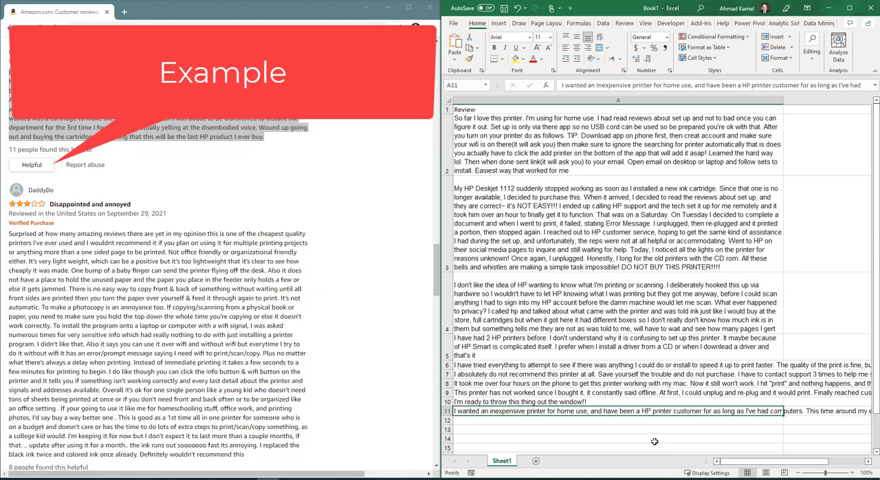
- Wrap the text in all cells of column A and look over the collected reviews
{"action": "left_click", "coordinate": [618, 100]}
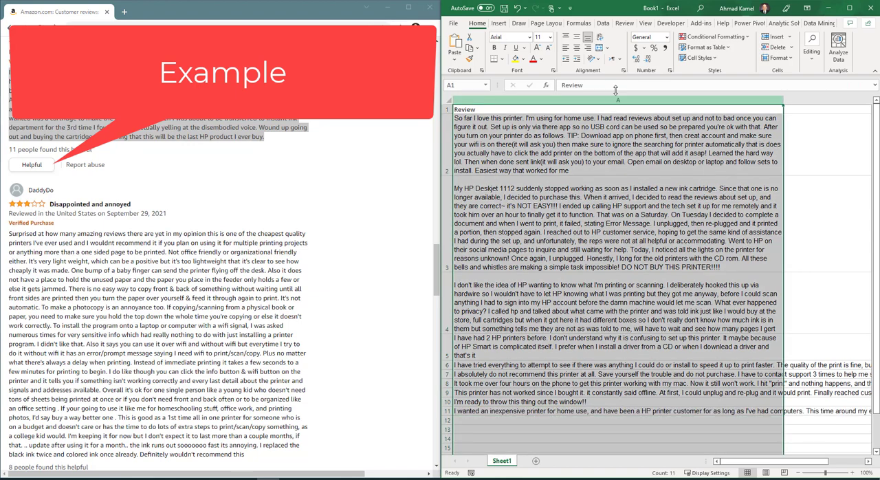
{"action": "left_click", "coordinate": [599, 37]}
{"action": "left_click", "coordinate": [600, 37]}
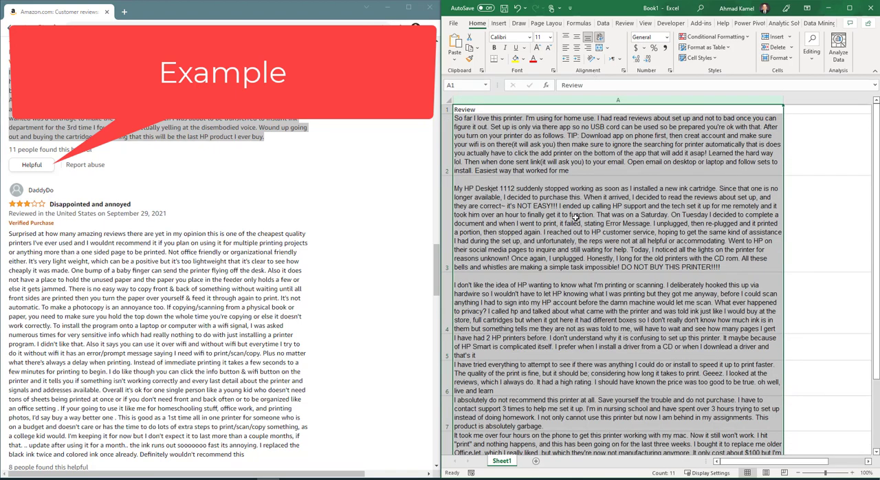
{"action": "scroll", "coordinate": [582, 231], "scroll_direction": "down", "scroll_amount": 4}
{"action": "scroll", "coordinate": [585, 238], "scroll_direction": "up", "scroll_amount": 2}
{"action": "left_click", "coordinate": [532, 242]}
{"action": "scroll", "coordinate": [533, 240], "scroll_direction": "up", "scroll_amount": 2}
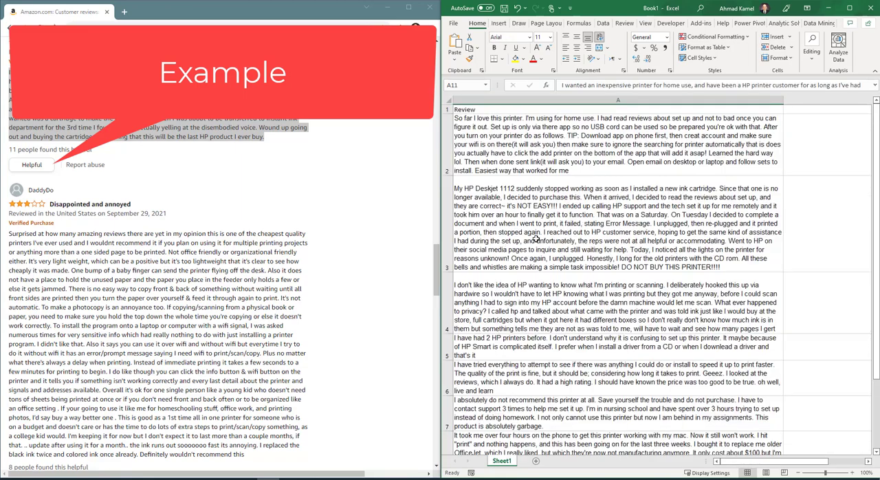
{"action": "scroll", "coordinate": [513, 189], "scroll_direction": "down", "scroll_amount": 3}
{"action": "scroll", "coordinate": [516, 206], "scroll_direction": "up", "scroll_amount": 3}
- Make the header in cell A1 bold and rename it Review_Main
{"action": "left_click", "coordinate": [480, 112]}
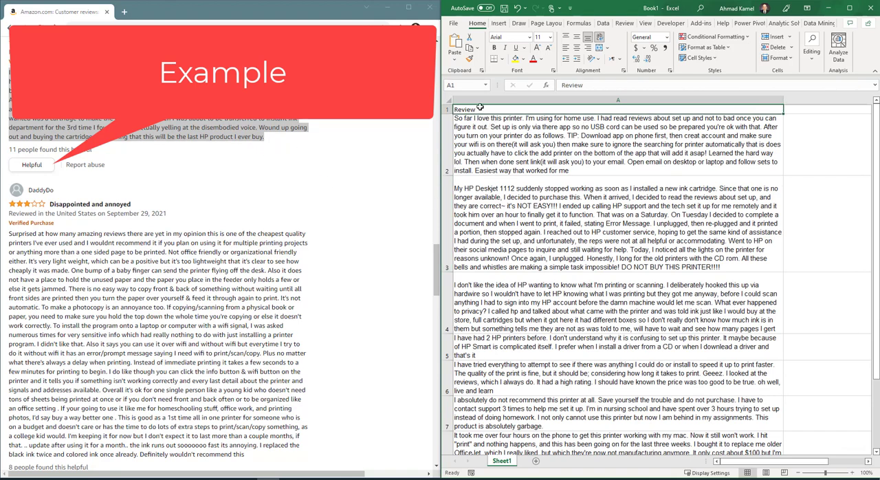
{"action": "left_click", "coordinate": [494, 48]}
{"action": "type", "text": "Revie"}
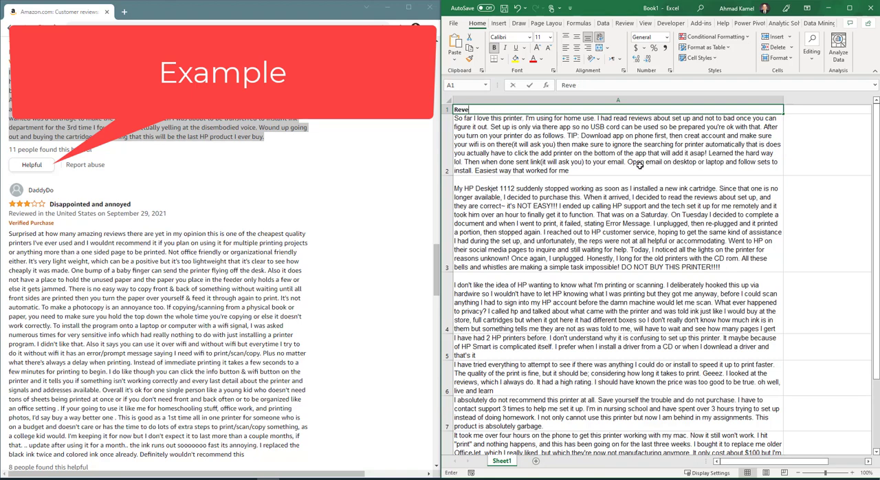
{"action": "key", "text": "BackSpace"}
{"action": "type", "text": "iew"}
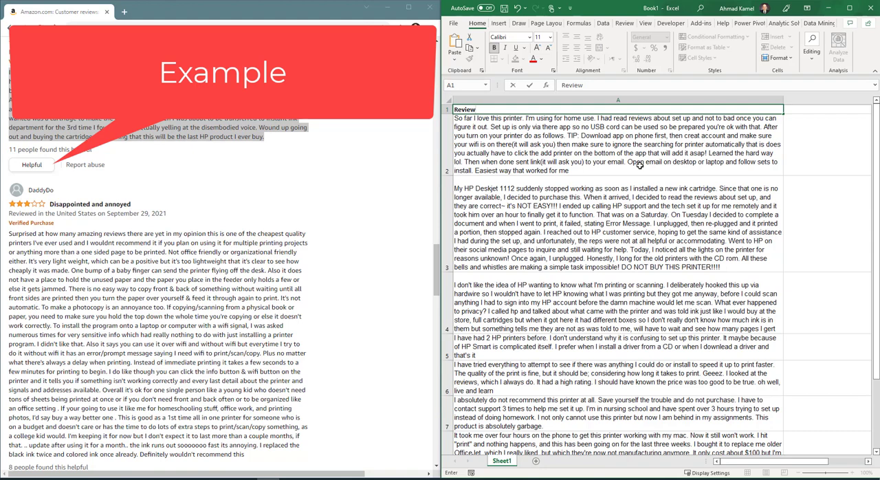
{"action": "key", "text": "Right"}
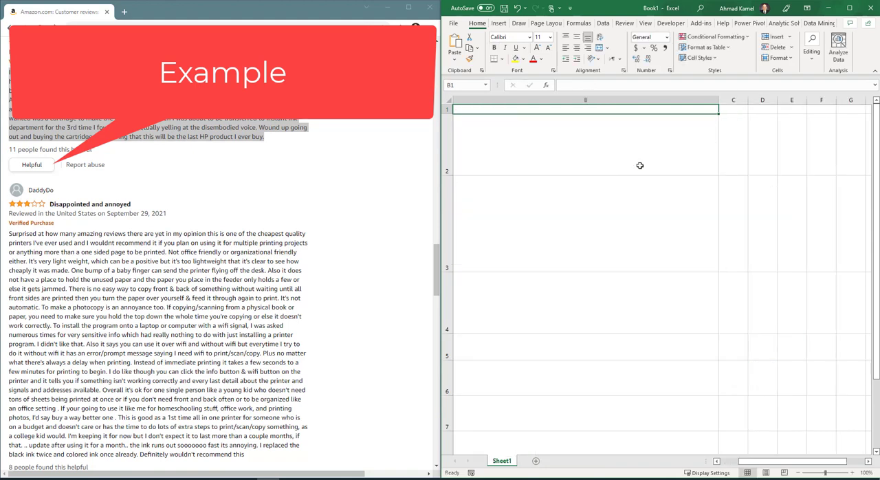
- Enter Review_Sub as the header in cell B1
{"action": "type", "text": "Review_Sub"}
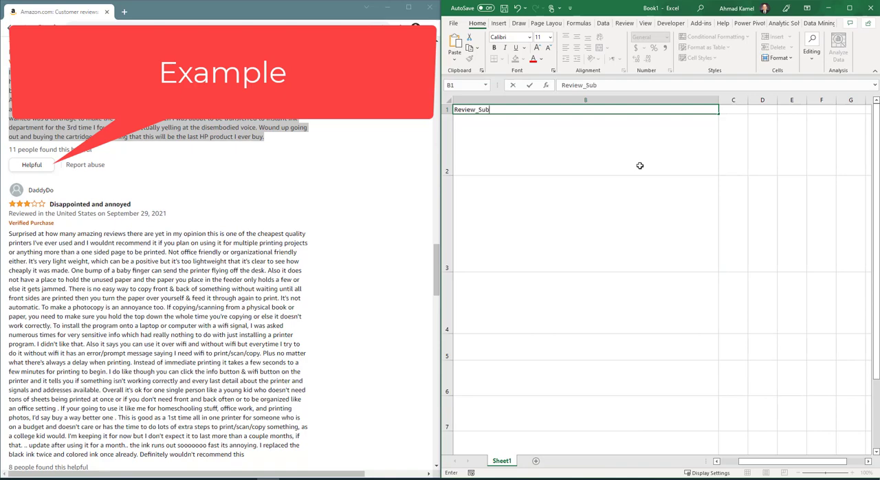
{"action": "key", "text": "Tab"}
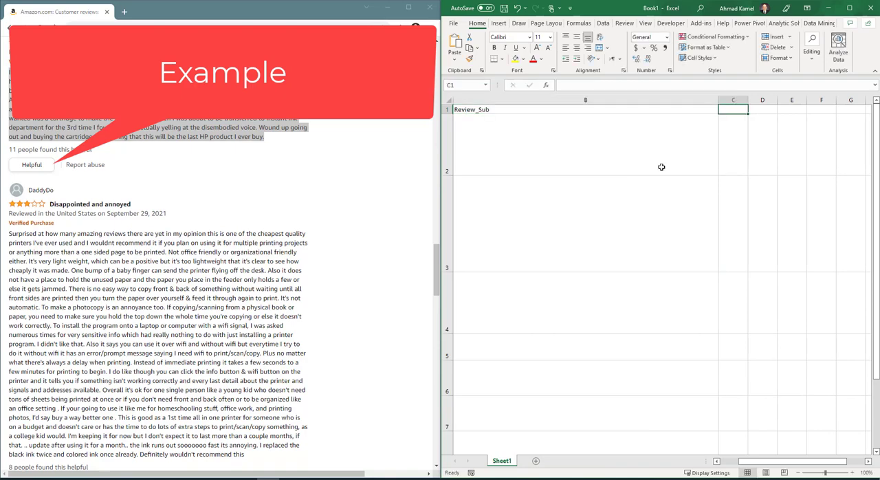
{"action": "left_click_drag", "start_coordinate": [772, 462], "coordinate": [727, 467]}
- Copy the text of the one-star review "I would give it zero star if I could" into cell B2 and wrap it
{"action": "left_click", "coordinate": [800, 127]}
{"action": "scroll", "coordinate": [184, 321], "scroll_direction": "down", "scroll_amount": 10}
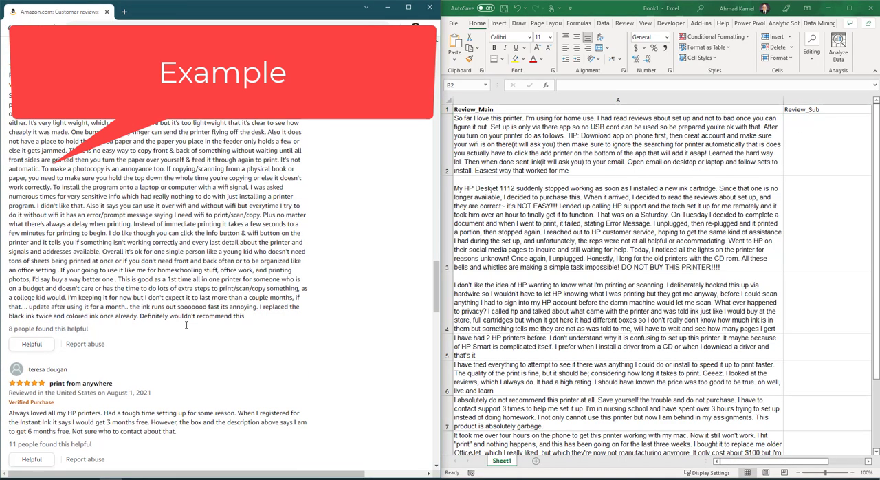
{"action": "left_click_drag", "start_coordinate": [158, 227], "coordinate": [3, 211]}
{"action": "right_click", "coordinate": [40, 215]}
{"action": "left_click", "coordinate": [49, 220]}
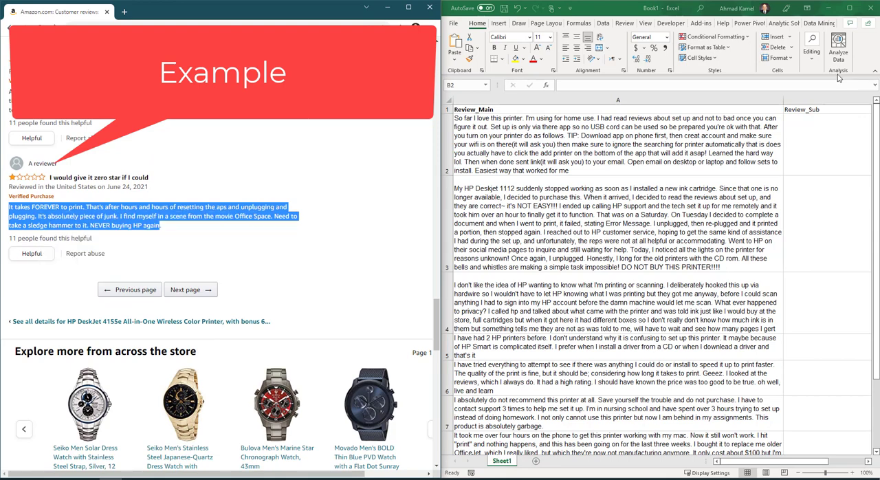
{"action": "left_click", "coordinate": [809, 141]}
{"action": "key", "text": "ctrl+v"}
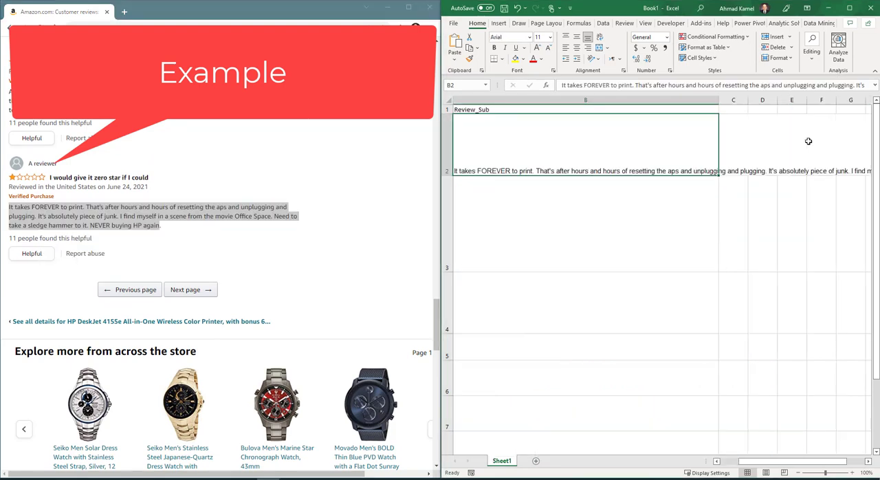
{"action": "left_click", "coordinate": [599, 37]}
{"action": "left_click_drag", "start_coordinate": [764, 465], "coordinate": [749, 464]}
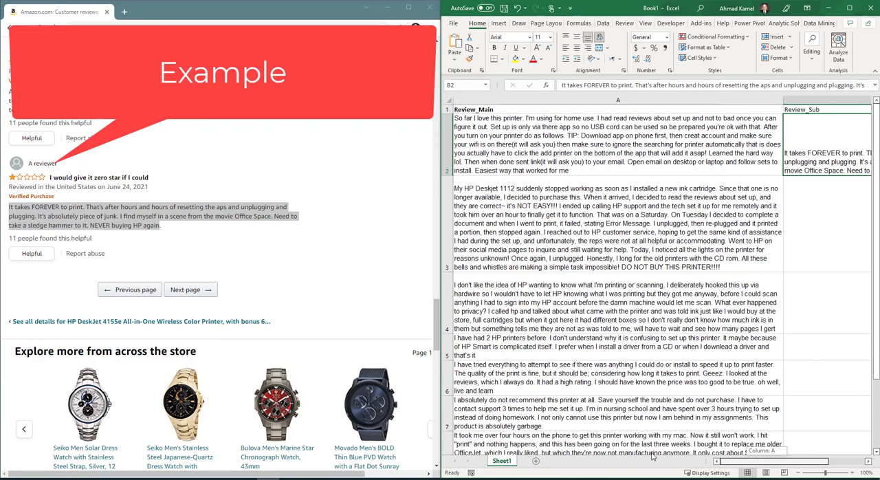
- Narrow the Review_Main column to about 60% of its width
{"action": "left_click", "coordinate": [653, 99]}
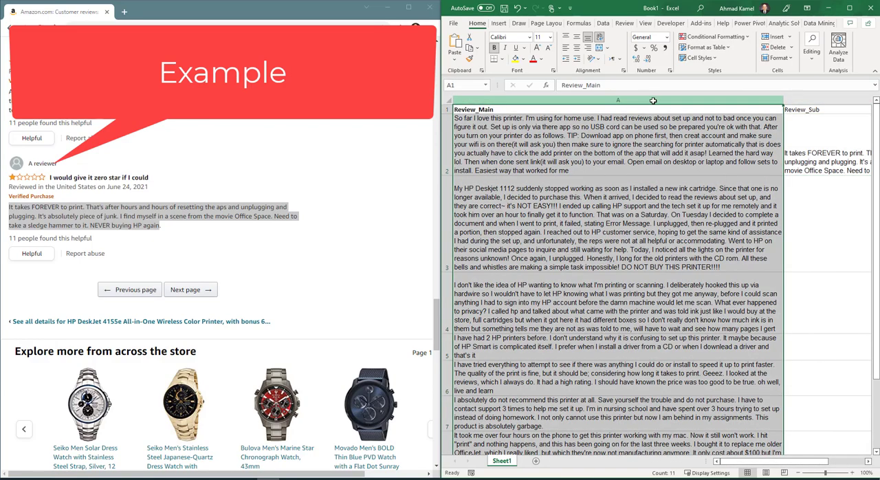
{"action": "left_click", "coordinate": [556, 134]}
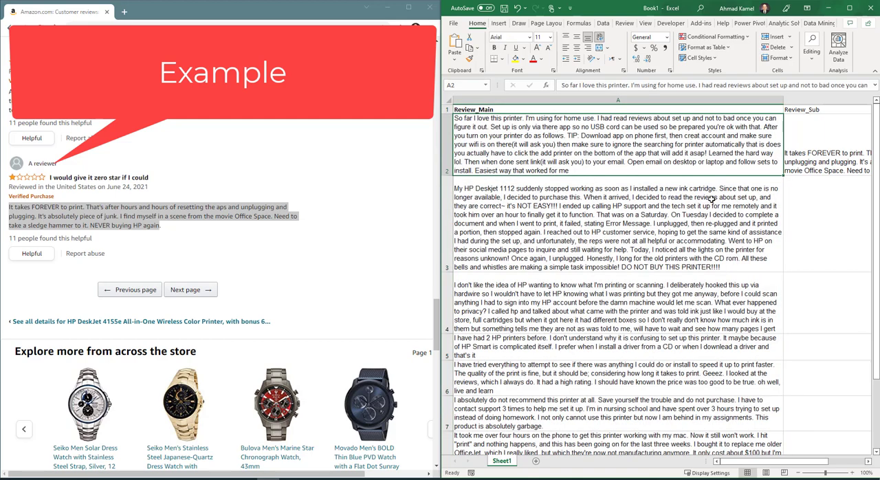
{"action": "left_click", "coordinate": [445, 138]}
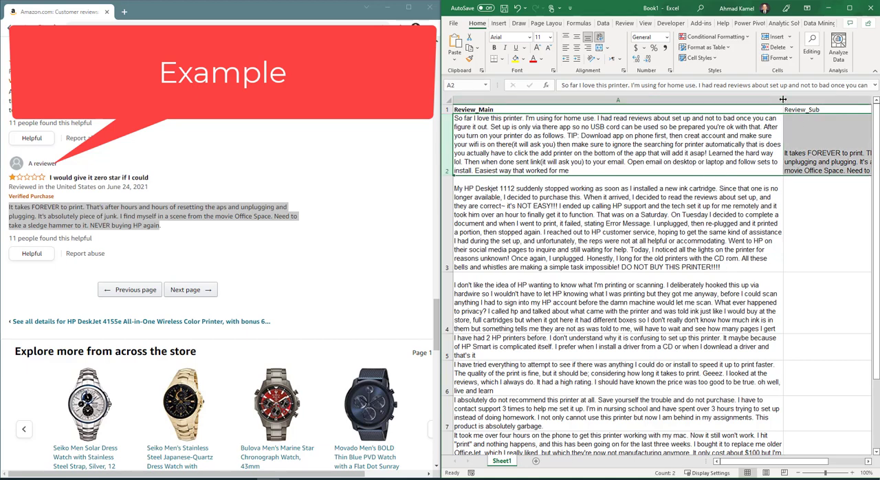
{"action": "left_click_drag", "start_coordinate": [783, 100], "coordinate": [655, 101]}
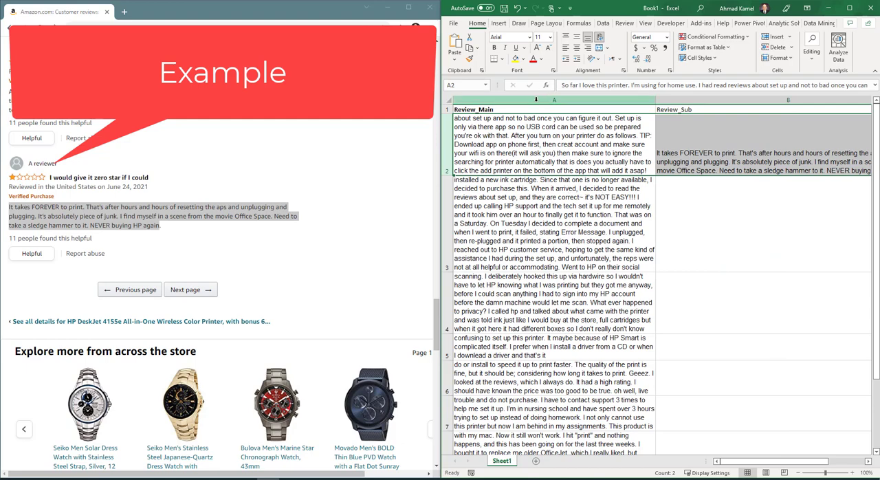
{"action": "left_click", "coordinate": [587, 101]}
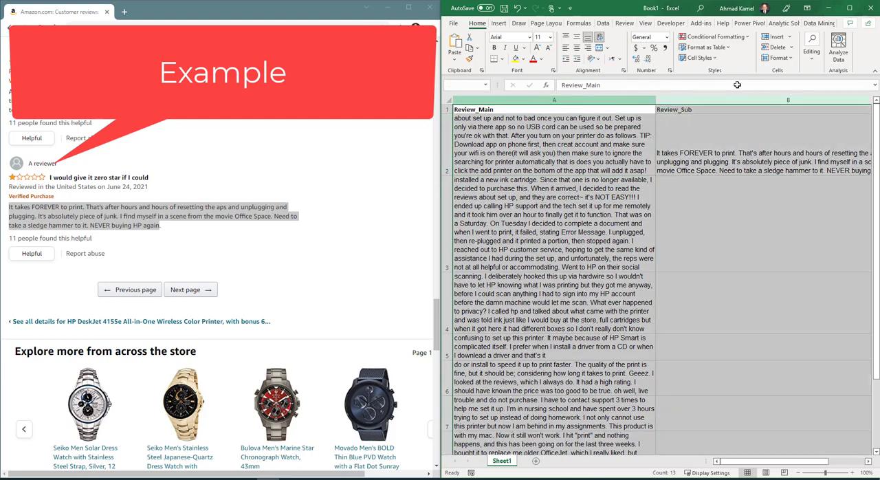
{"action": "left_click", "coordinate": [493, 136]}
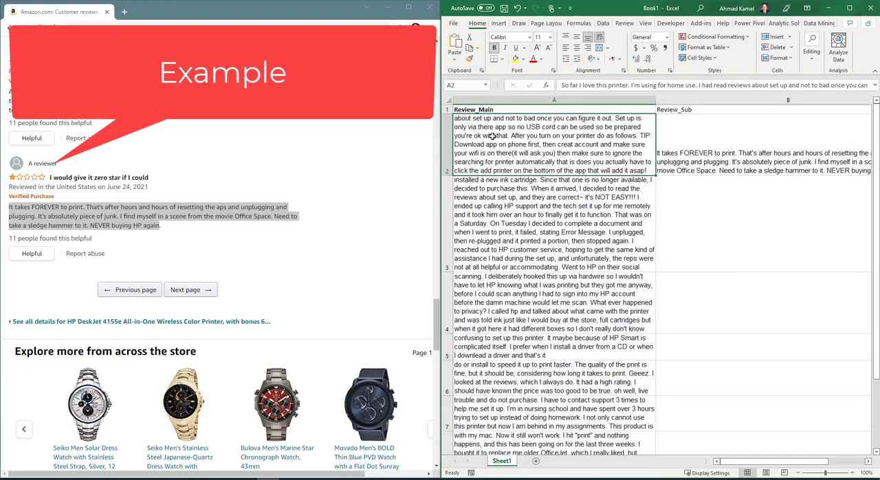
- From the next page of reviews, copy the text of "Takes a genius to set up and keep going" into cell B6 and wrap it
{"action": "left_click", "coordinate": [162, 296]}
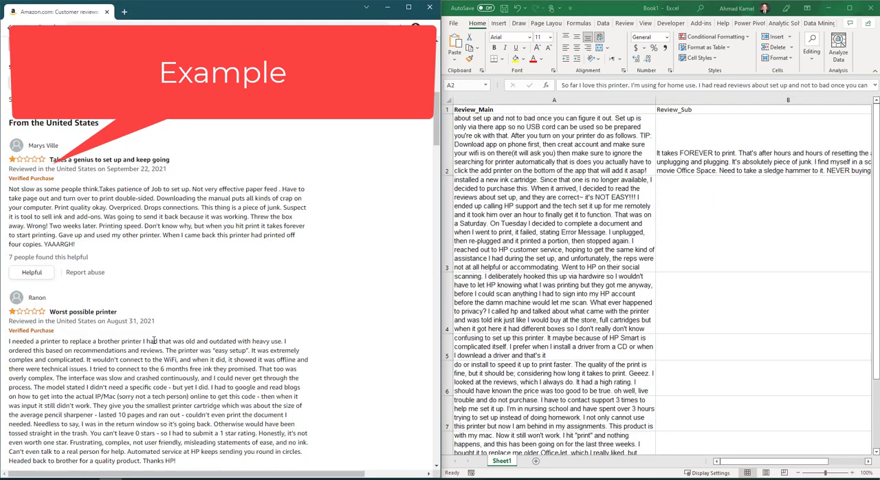
{"action": "scroll", "coordinate": [150, 198], "scroll_direction": "down", "scroll_amount": 2}
{"action": "left_click_drag", "start_coordinate": [72, 153], "coordinate": [3, 101]}
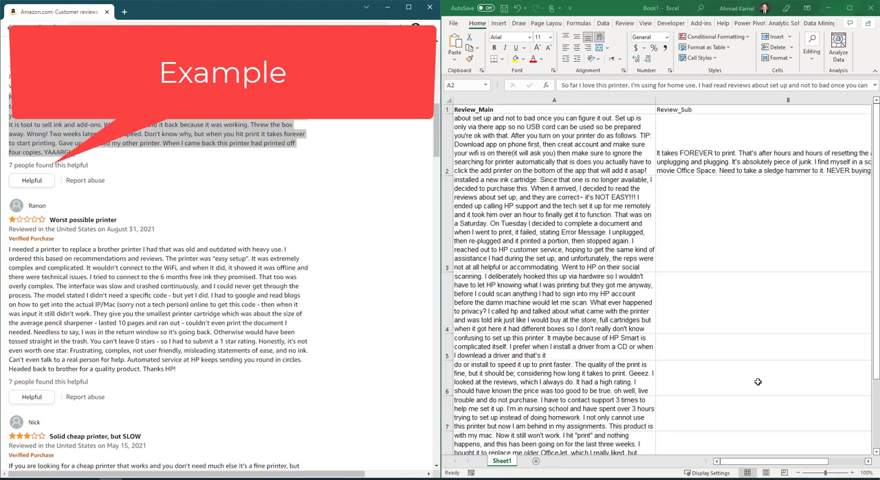
{"action": "left_click", "coordinate": [722, 377]}
{"action": "key", "text": "ctrl+v"}
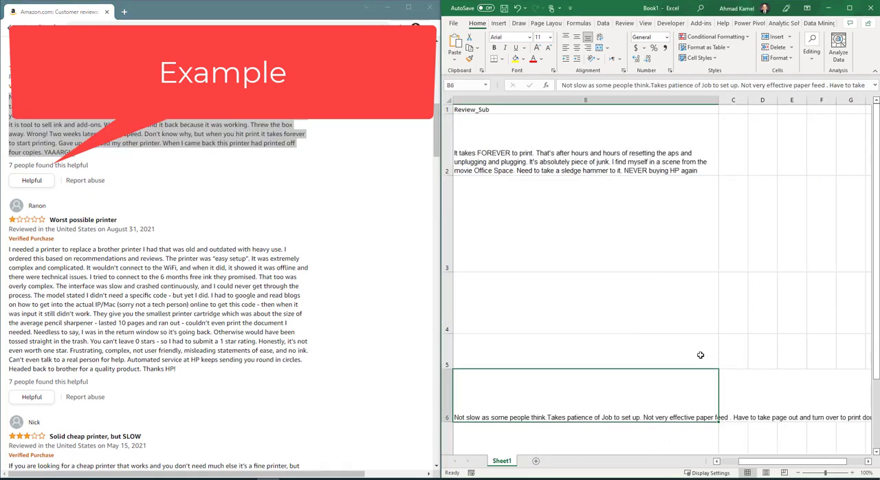
{"action": "left_click", "coordinate": [600, 37]}
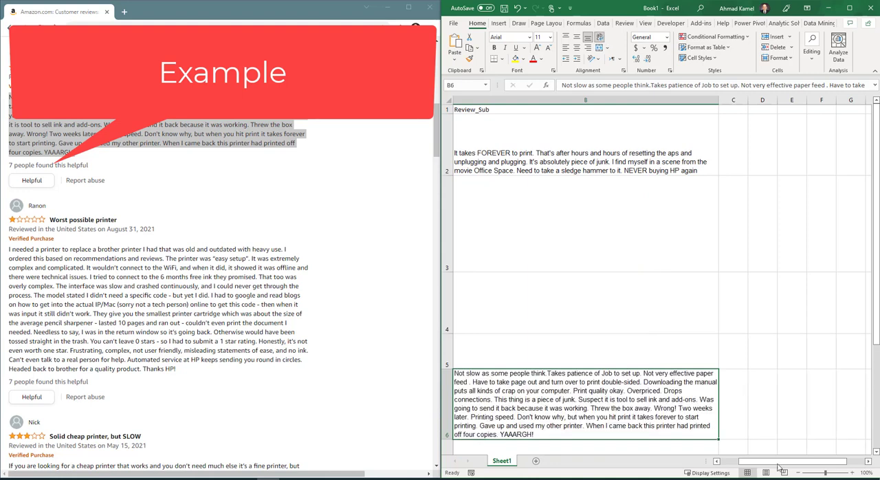
{"action": "left_click_drag", "start_coordinate": [771, 462], "coordinate": [751, 450]}
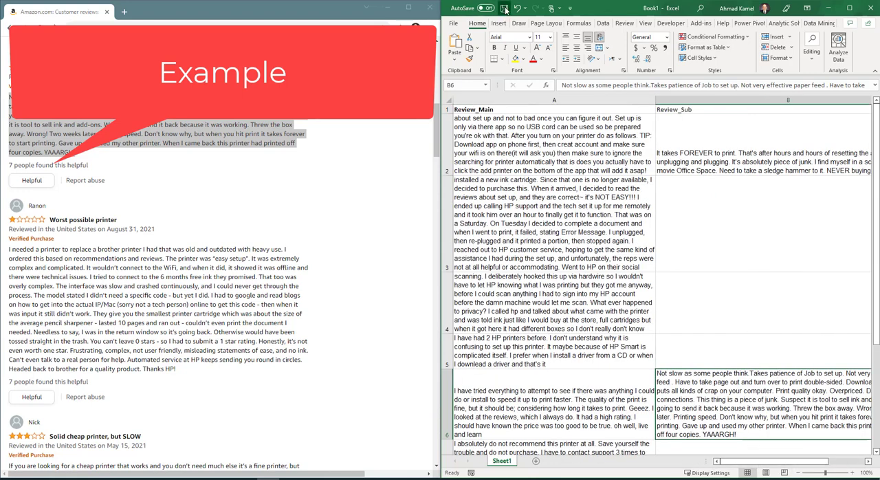
- Maximize the workbook window and open the Text Miner for the reviews on Sheet1
{"action": "left_click", "coordinate": [537, 191]}
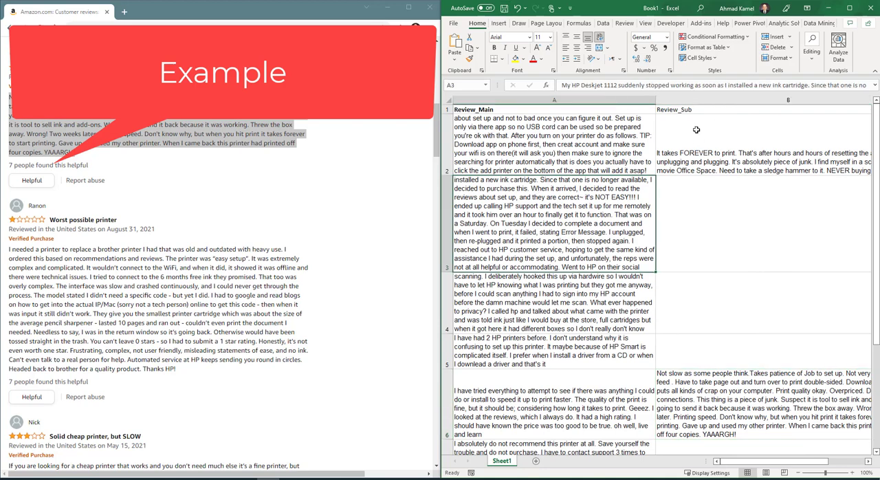
{"action": "left_click", "coordinate": [686, 108]}
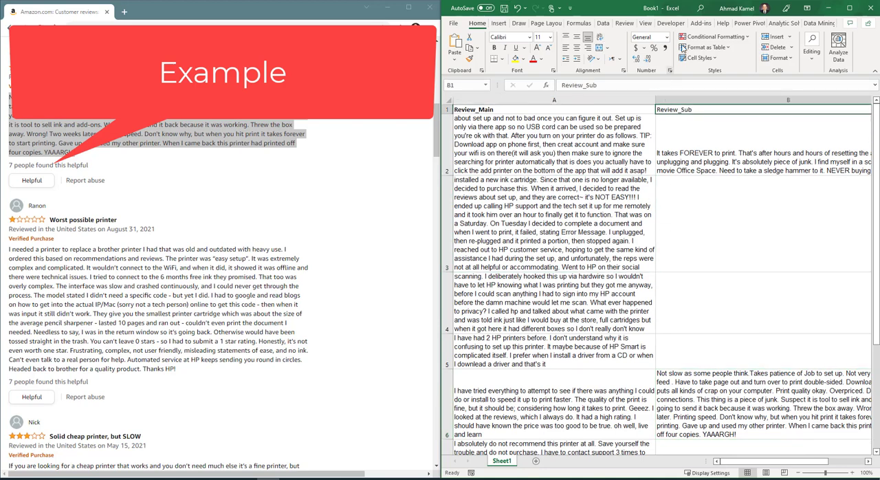
{"action": "left_click", "coordinate": [851, 8]}
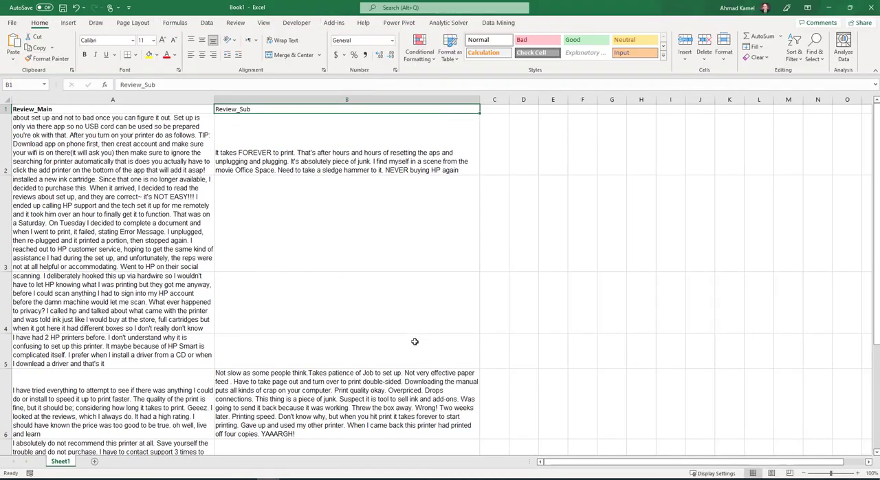
{"action": "left_click", "coordinate": [496, 28]}
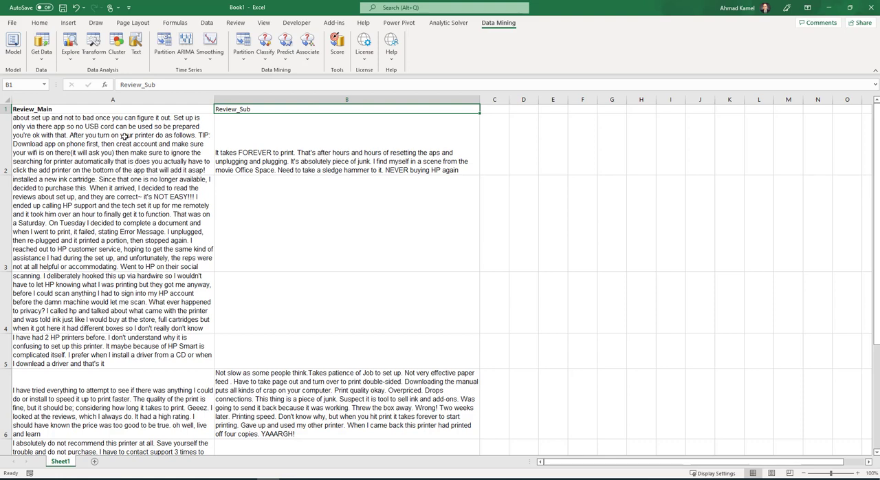
{"action": "left_click", "coordinate": [135, 48]}
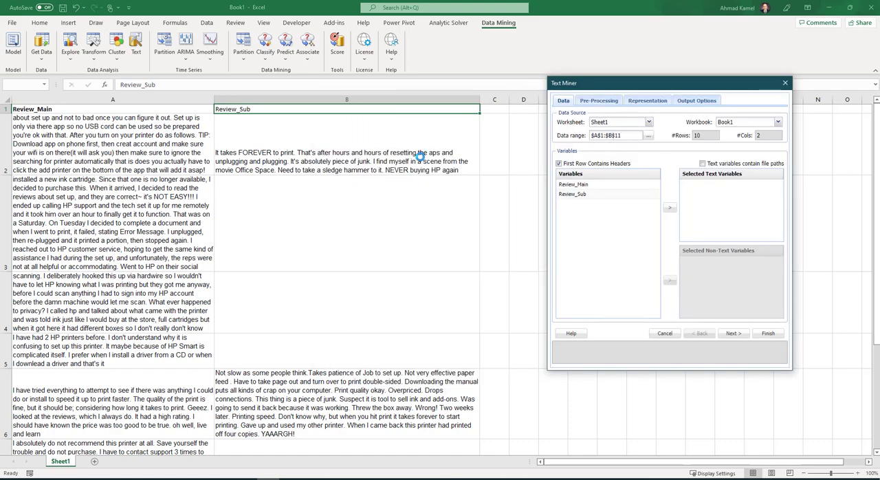
{"action": "left_click", "coordinate": [649, 136]}
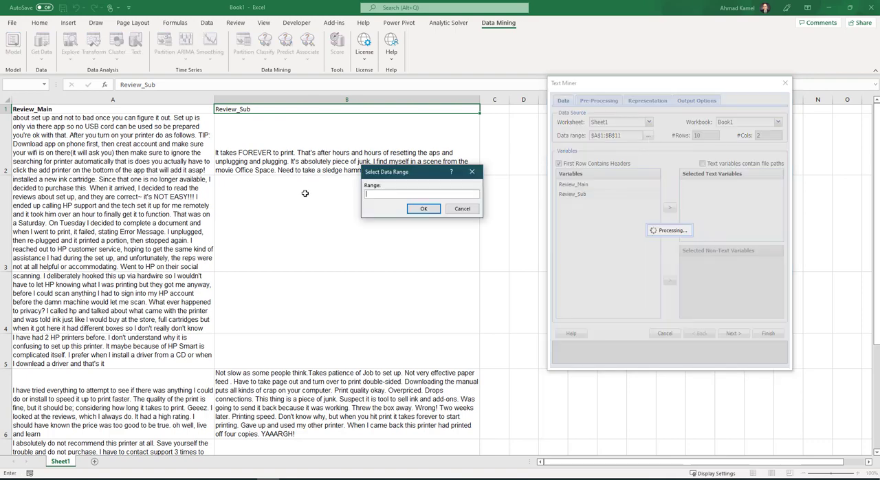
{"action": "scroll", "coordinate": [237, 247], "scroll_direction": "down", "scroll_amount": 4}
{"action": "scroll", "coordinate": [238, 247], "scroll_direction": "up", "scroll_amount": 2}
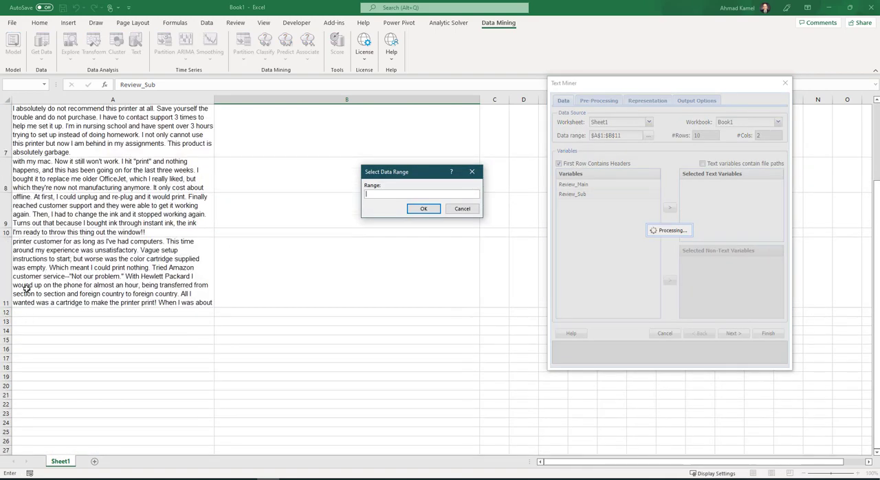
{"action": "left_click", "coordinate": [461, 209]}
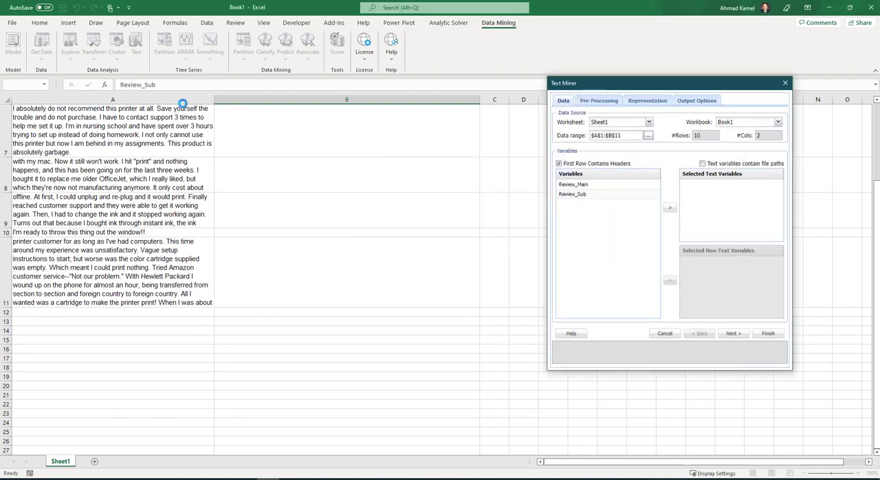
- Add Review_Main to the selected text variables of the Text Miner
{"action": "left_click", "coordinate": [588, 186]}
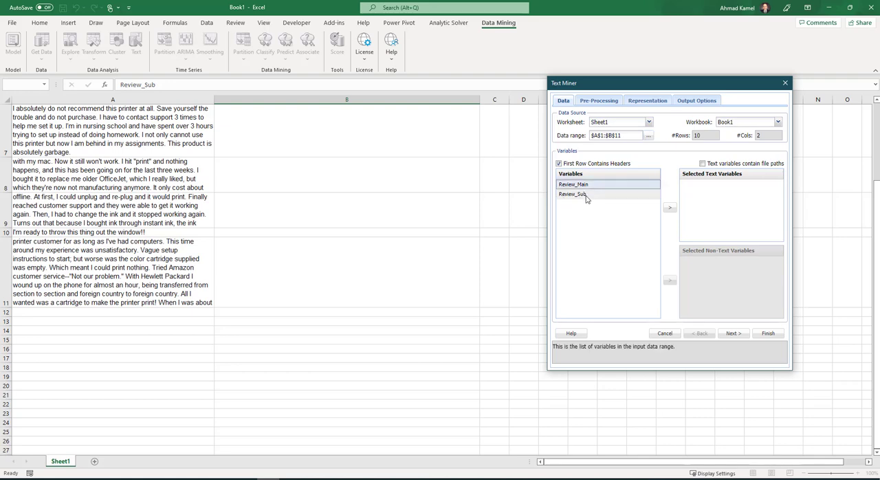
{"action": "left_click", "coordinate": [586, 198]}
{"action": "left_click", "coordinate": [591, 184]}
{"action": "left_click", "coordinate": [670, 207]}
- Try adding Review_Sub as a second text variable and take it back out of the selection
{"action": "left_click", "coordinate": [583, 186]}
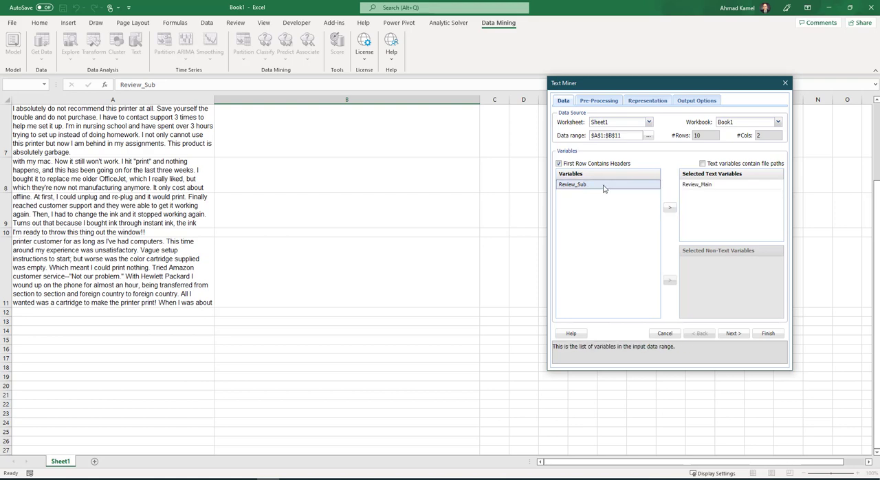
{"action": "left_click", "coordinate": [670, 207]}
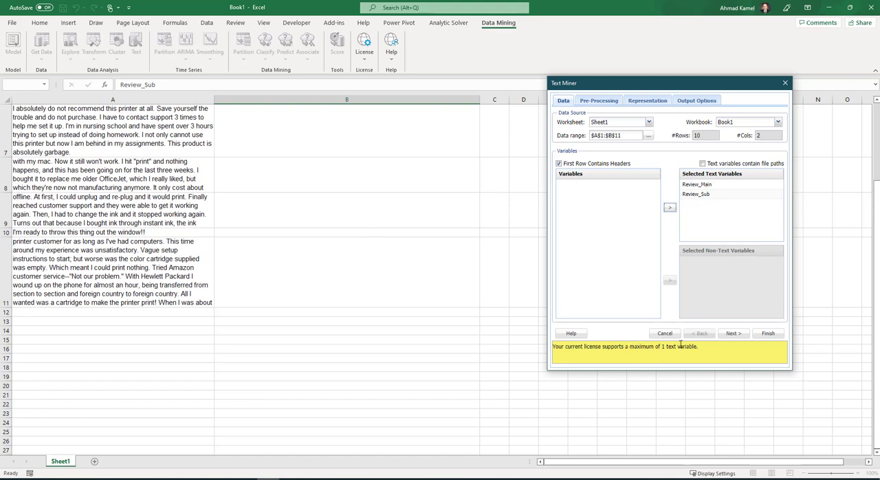
{"action": "left_click", "coordinate": [697, 194]}
{"action": "left_click", "coordinate": [670, 207]}
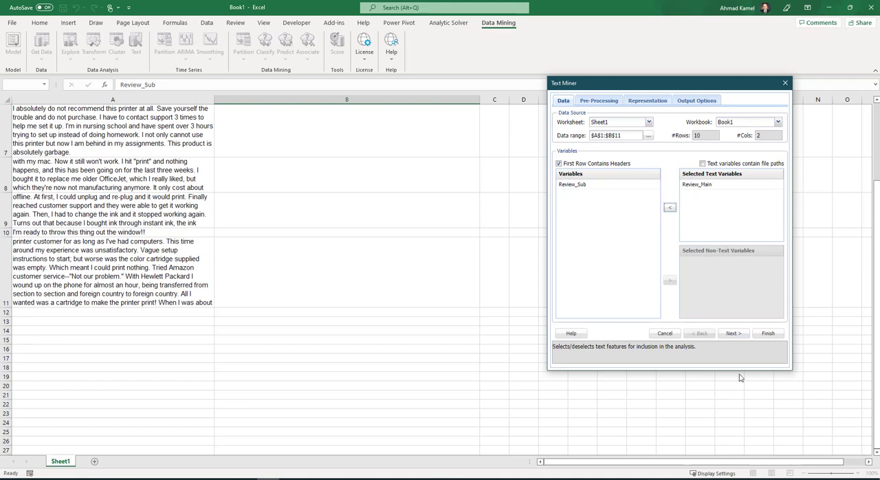
- Switch the pre-processing mode to analyze specified terms only and open the list of exclusive terms
{"action": "left_click", "coordinate": [733, 334]}
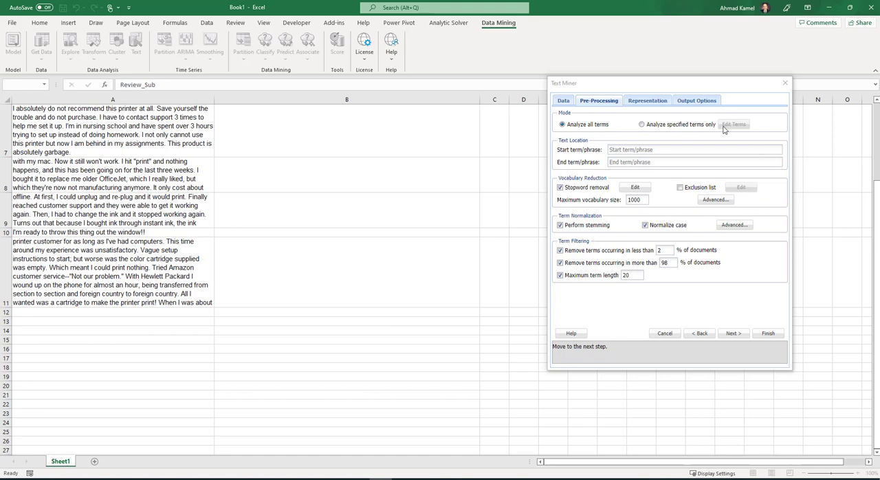
{"action": "left_click", "coordinate": [642, 125]}
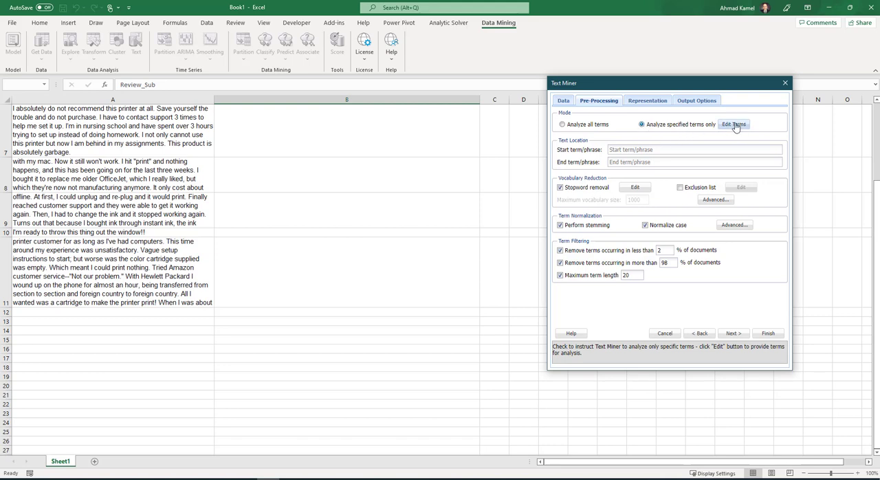
{"action": "left_click", "coordinate": [735, 125]}
{"action": "left_click", "coordinate": [734, 126]}
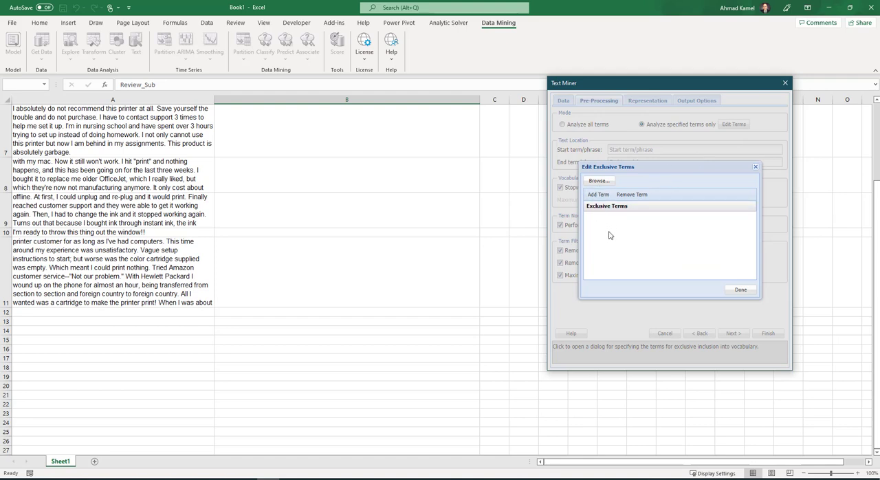
- Add "school" as an exclusive term for the analysis
{"action": "left_click", "coordinate": [598, 195]}
{"action": "left_click", "coordinate": [605, 218]}
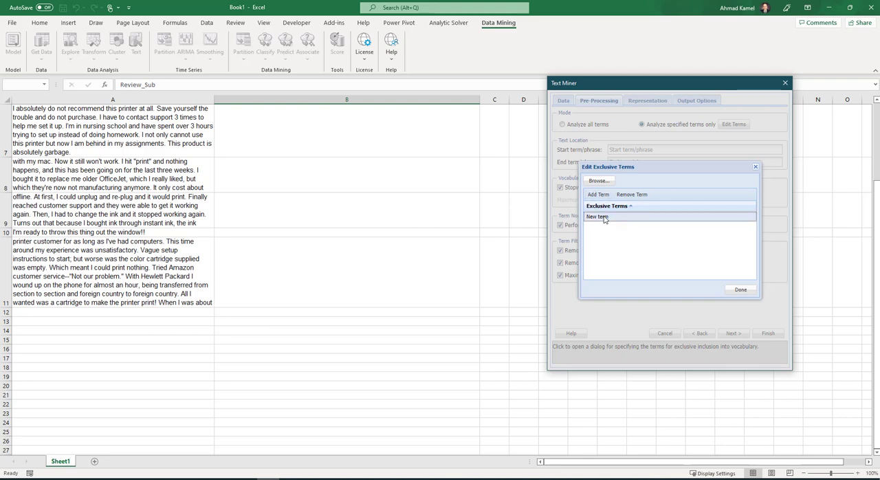
{"action": "left_click", "coordinate": [607, 218]}
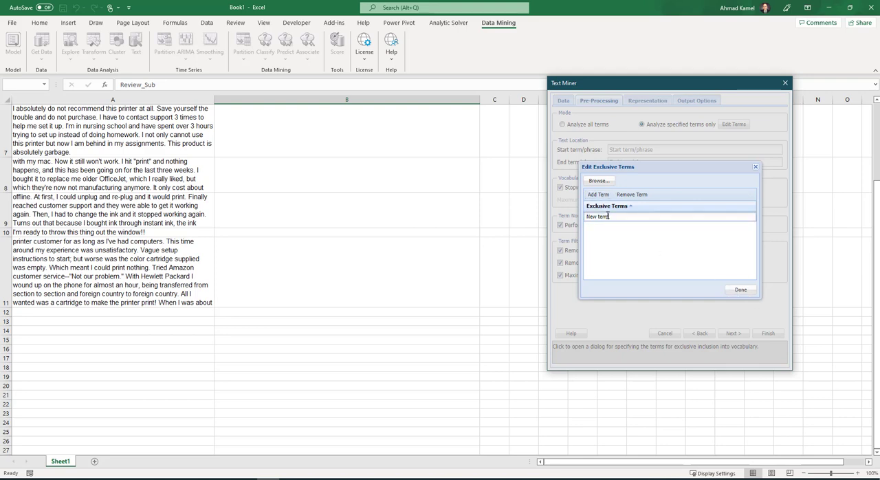
{"action": "left_click_drag", "start_coordinate": [618, 218], "coordinate": [570, 220]}
{"action": "type", "text": "school"}
- Add "homework" as a second exclusive term and accept the term list
{"action": "left_click", "coordinate": [599, 194]}
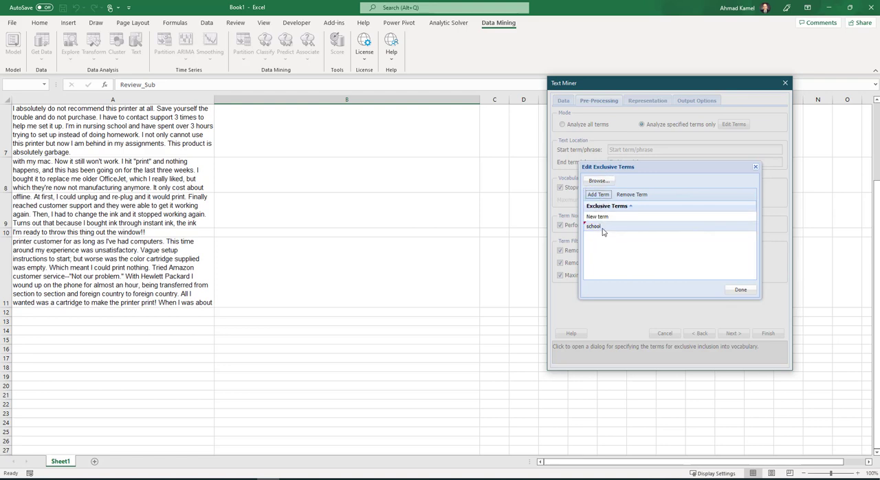
{"action": "left_click", "coordinate": [615, 217]}
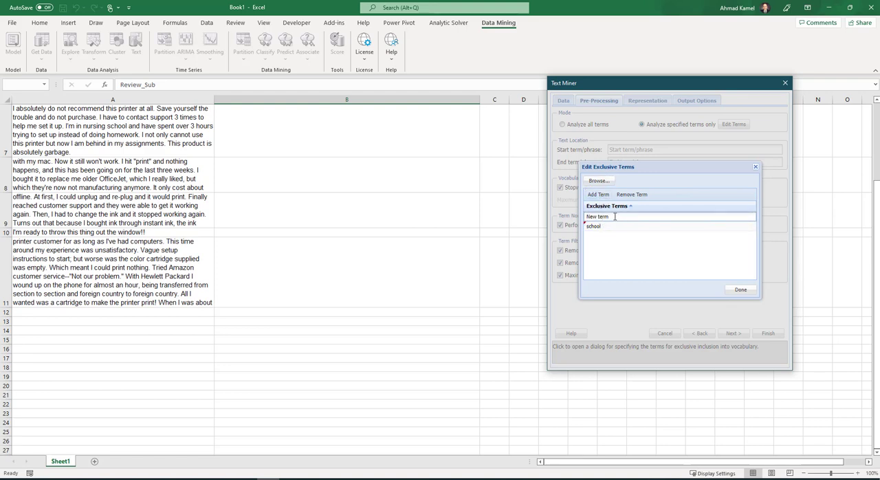
{"action": "left_click_drag", "start_coordinate": [615, 217], "coordinate": [564, 218]}
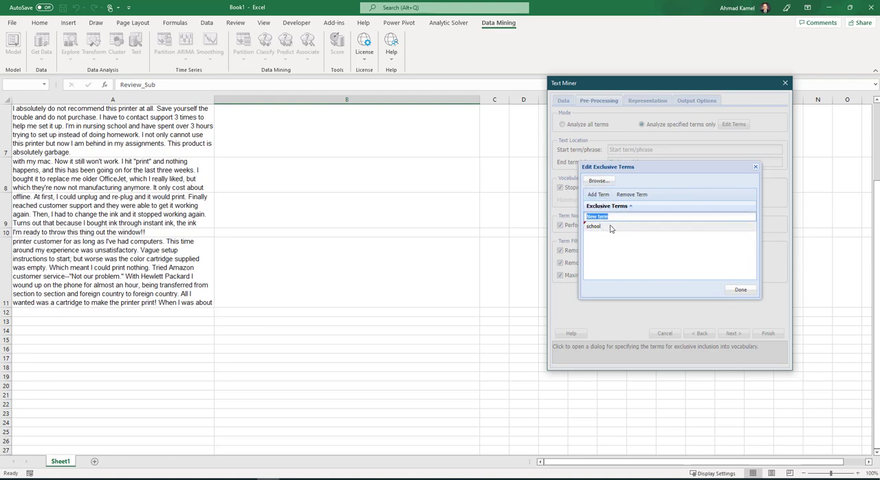
{"action": "type", "text": "homework"}
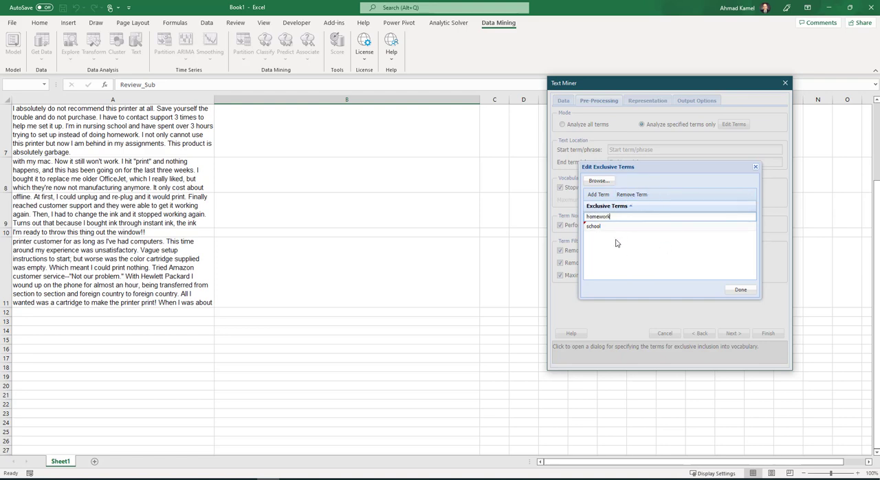
{"action": "left_click", "coordinate": [617, 244]}
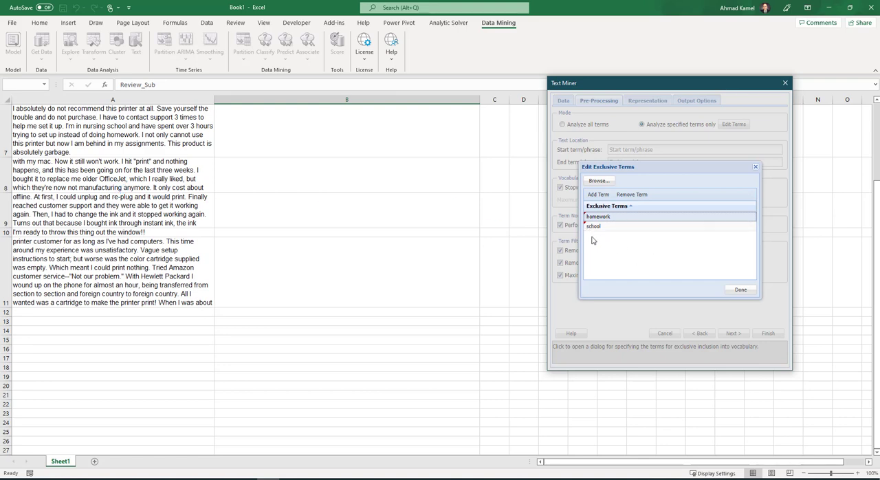
{"action": "left_click", "coordinate": [740, 290]}
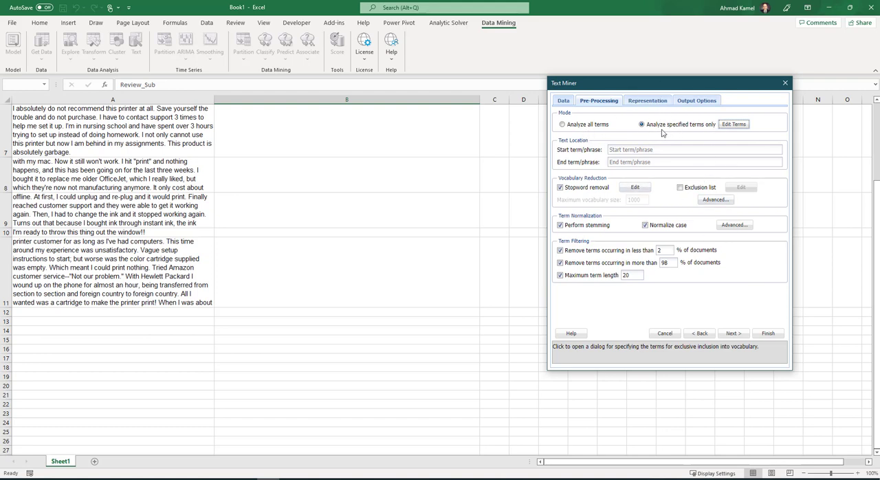
- Run the Text Miner with the default representation settings and widen the Document ID column on TM_Output to fit the full names
{"action": "left_click", "coordinate": [736, 334]}
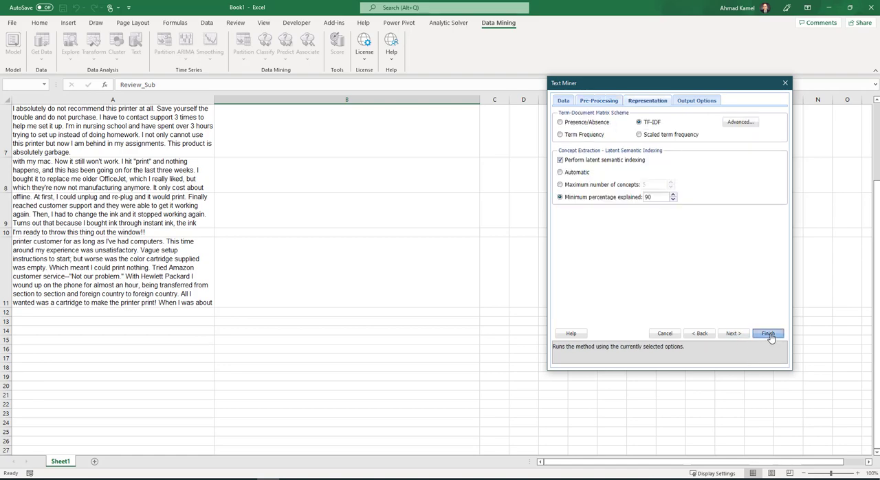
{"action": "left_click", "coordinate": [756, 334]}
{"action": "scroll", "coordinate": [310, 289], "scroll_direction": "down", "scroll_amount": 12}
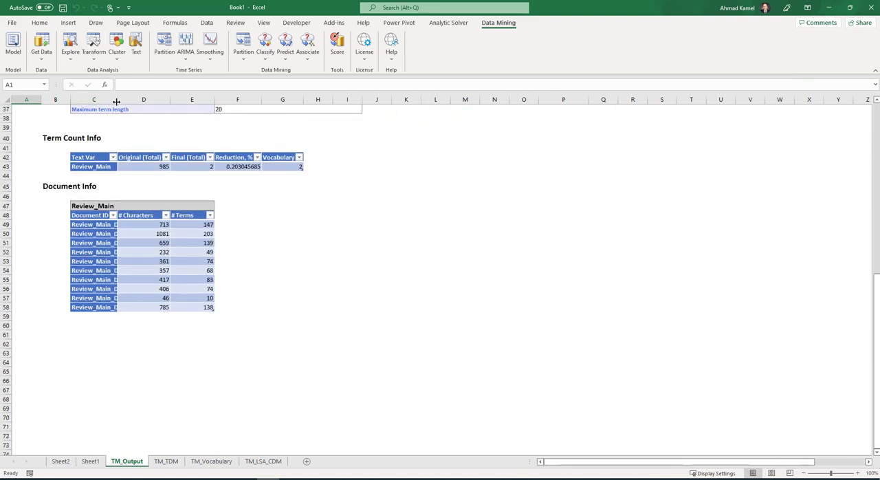
{"action": "left_click_drag", "start_coordinate": [118, 100], "coordinate": [134, 100]}
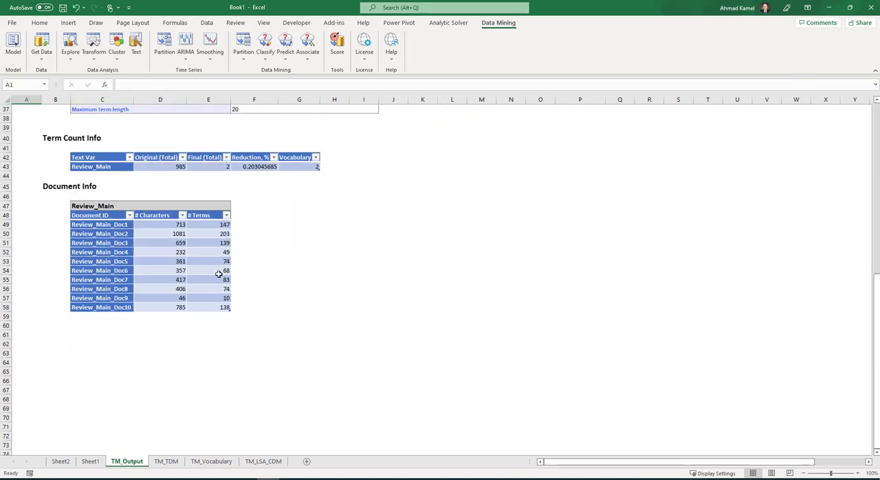
- On the TM_TDM sheet, widen the Doc ID and school columns of the term-document matrix so their entries fit
{"action": "left_click", "coordinate": [165, 461]}
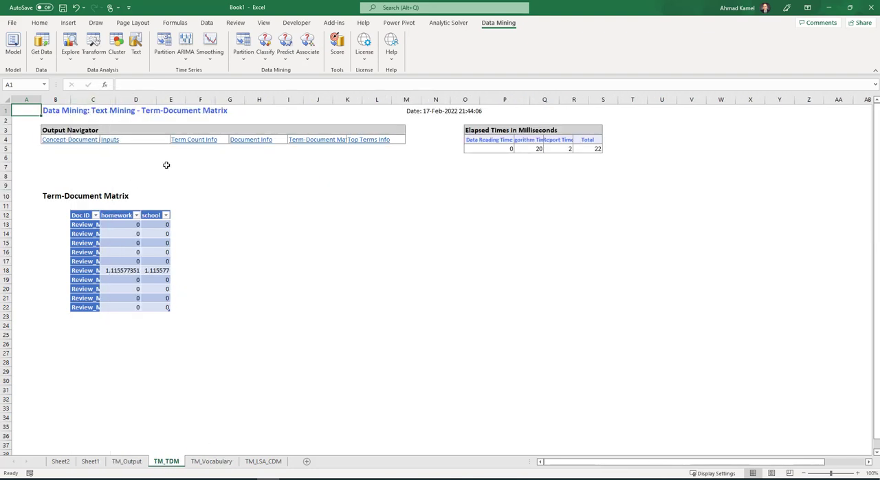
{"action": "left_click_drag", "start_coordinate": [100, 100], "coordinate": [117, 100]}
{"action": "left_click", "coordinate": [137, 215]}
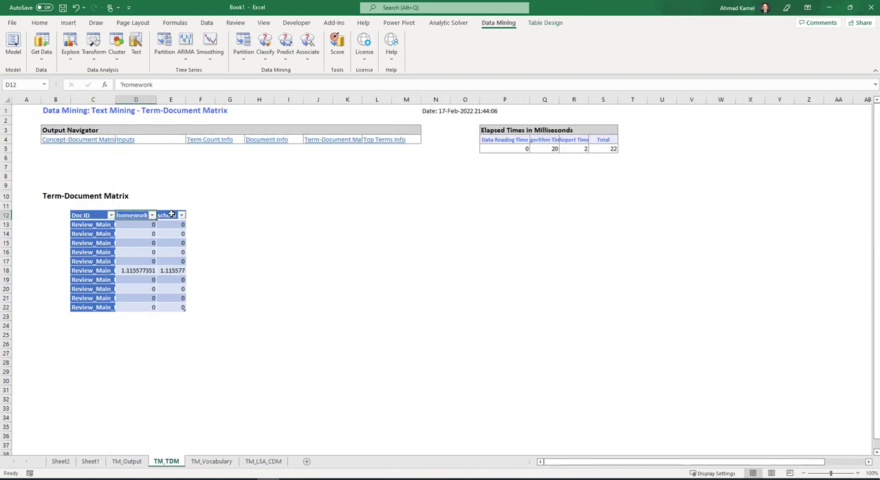
{"action": "left_click", "coordinate": [167, 215]}
{"action": "left_click_drag", "start_coordinate": [186, 99], "coordinate": [222, 100]}
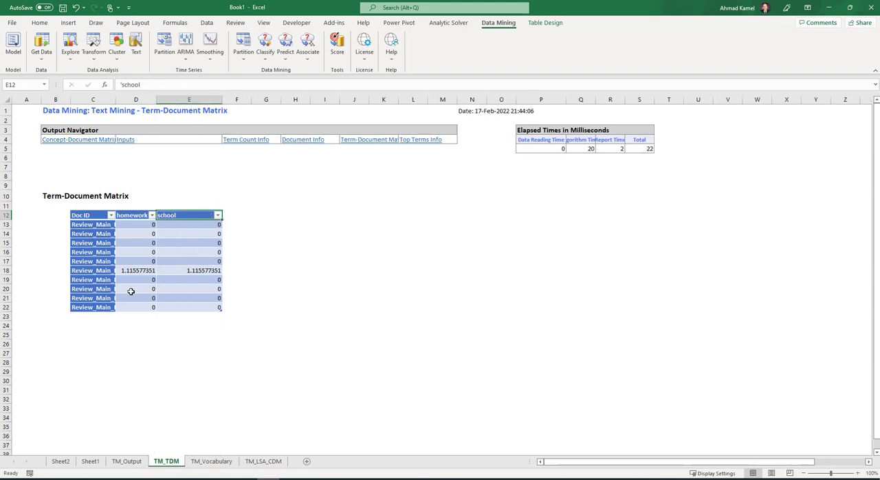
{"action": "left_click_drag", "start_coordinate": [115, 102], "coordinate": [155, 102]}
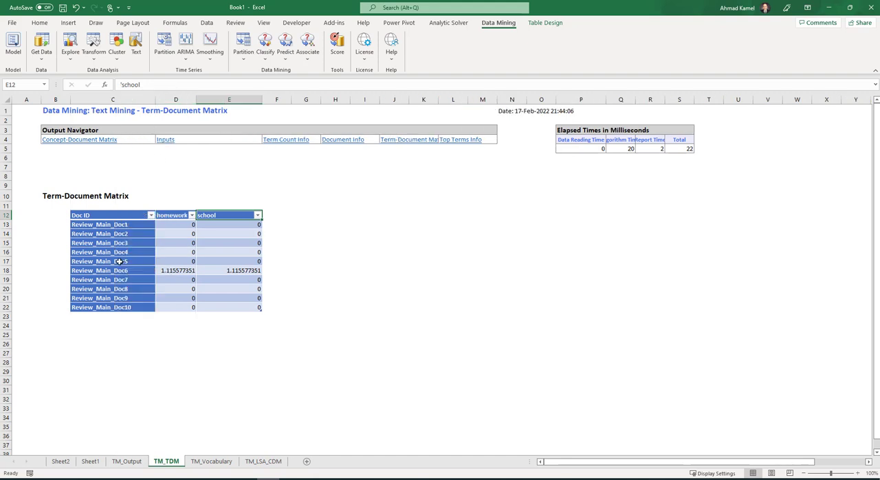
- Examine the document IDs in the term-document matrix and compare Review_Main_Doc1 with the first Review_Main entry on Sheet1
{"action": "left_click", "coordinate": [127, 273]}
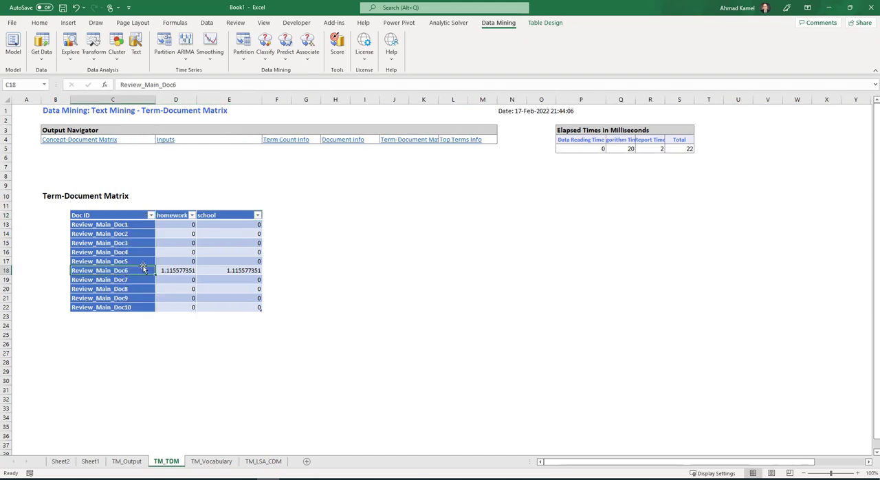
{"action": "left_click_drag", "start_coordinate": [132, 226], "coordinate": [134, 293]}
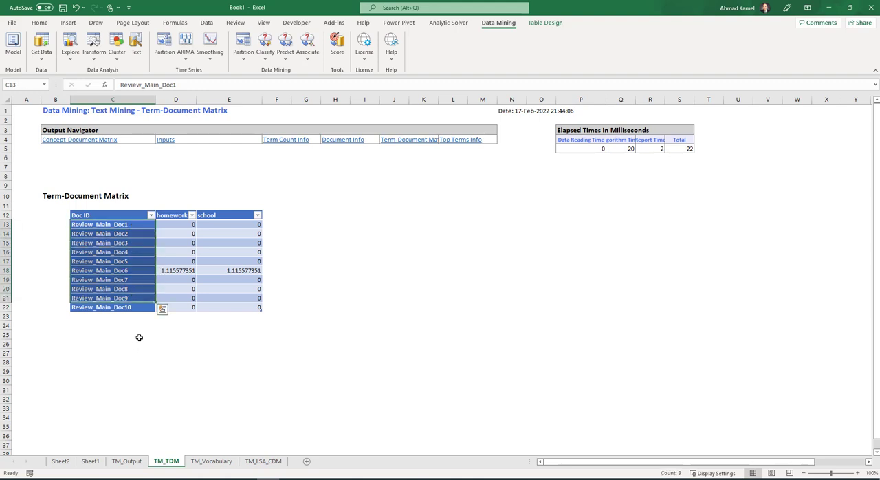
{"action": "left_click", "coordinate": [132, 226]}
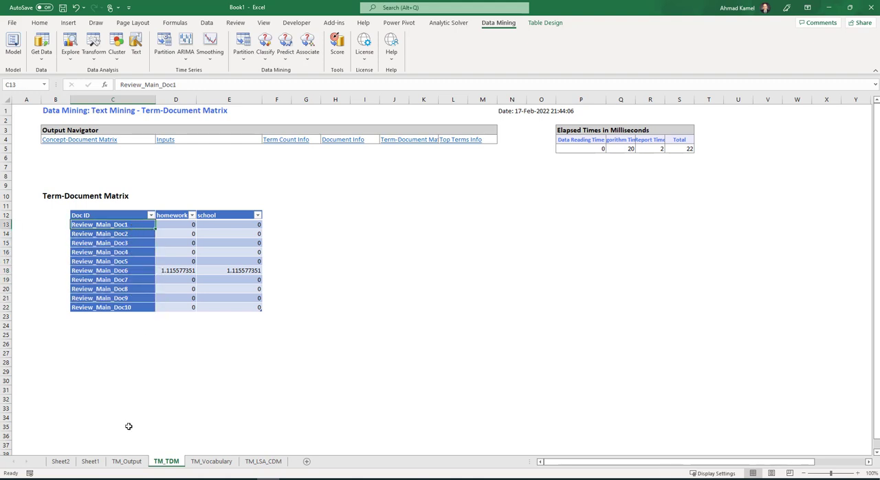
{"action": "left_click", "coordinate": [90, 461]}
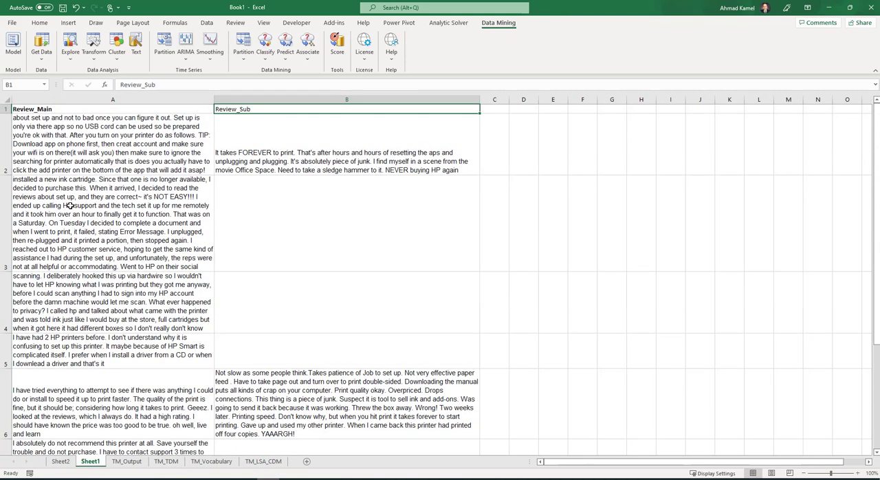
{"action": "left_click", "coordinate": [4, 134]}
{"action": "left_click", "coordinate": [61, 144]}
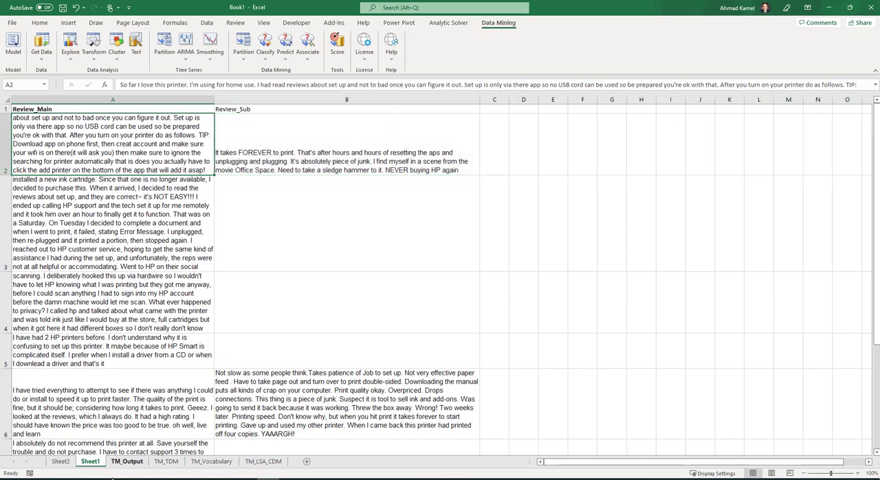
- Compare the Review_Main_Doc6 scores in the term-document matrix with the matching sixth review in row 7 of Sheet1
{"action": "left_click", "coordinate": [166, 461]}
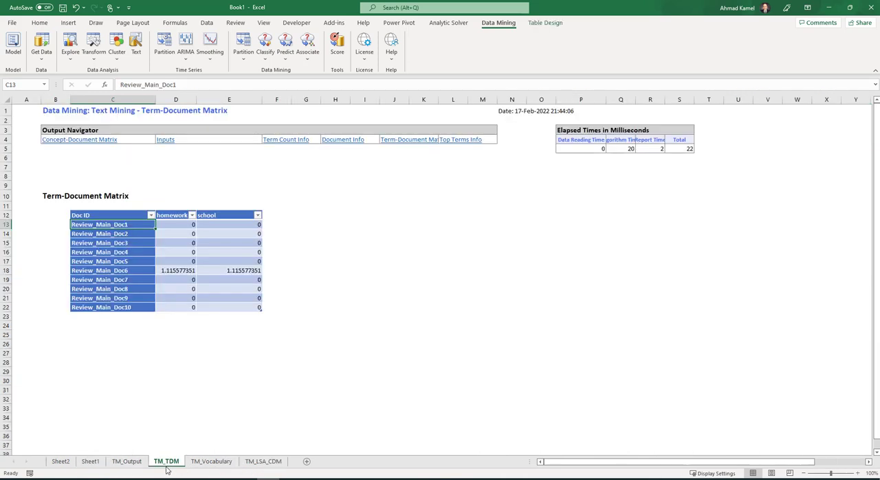
{"action": "left_click", "coordinate": [177, 271]}
{"action": "left_click", "coordinate": [131, 271]}
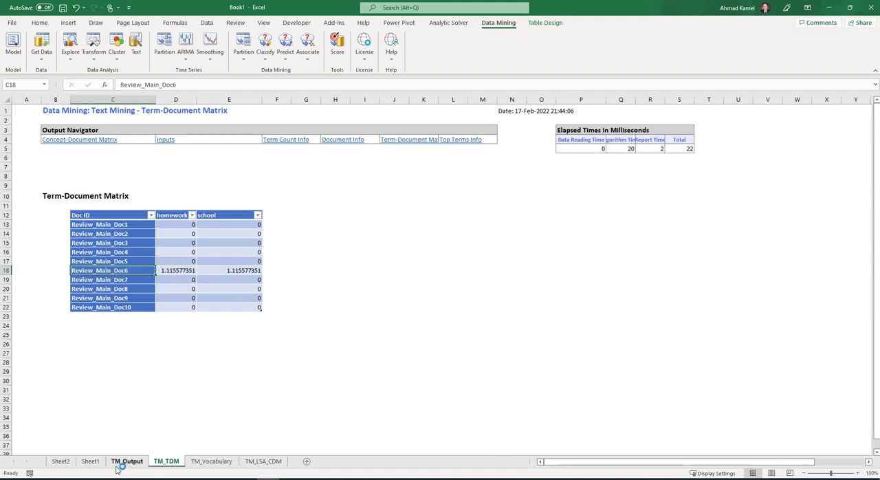
{"action": "left_click", "coordinate": [90, 461]}
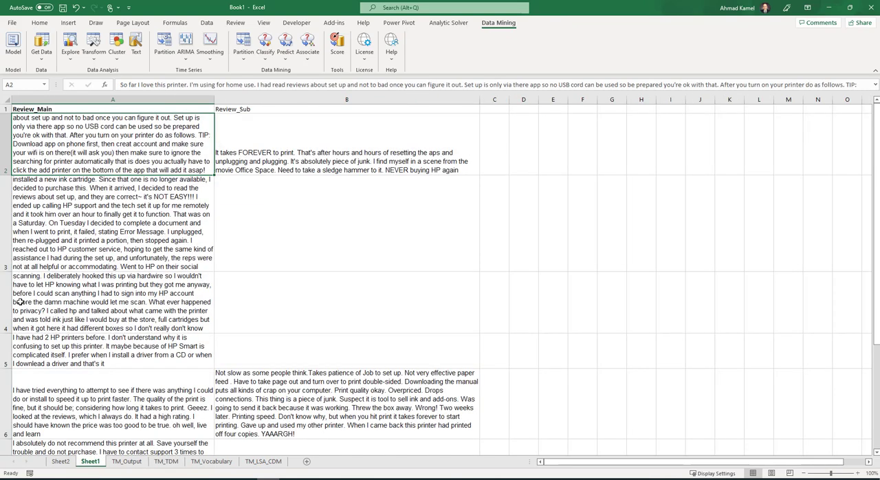
{"action": "left_click", "coordinate": [57, 410]}
{"action": "scroll", "coordinate": [115, 311], "scroll_direction": "down", "scroll_amount": 2}
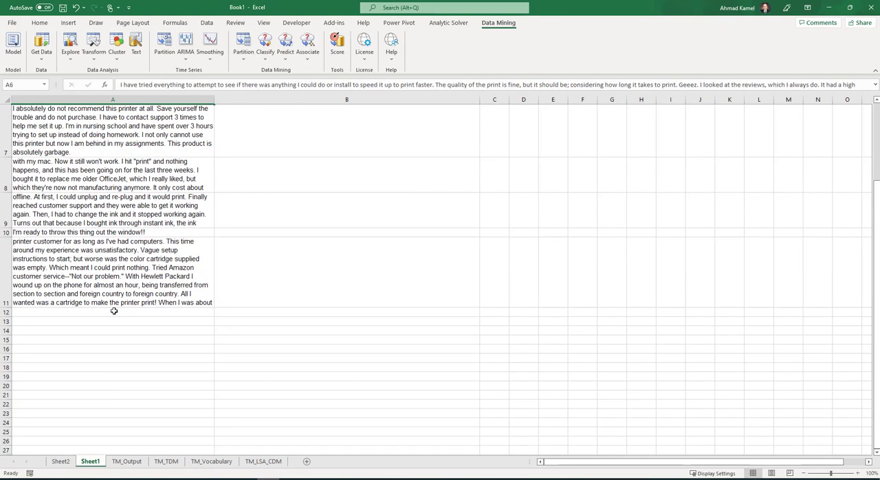
{"action": "scroll", "coordinate": [114, 311], "scroll_direction": "up", "scroll_amount": 1}
{"action": "left_click", "coordinate": [53, 301]}
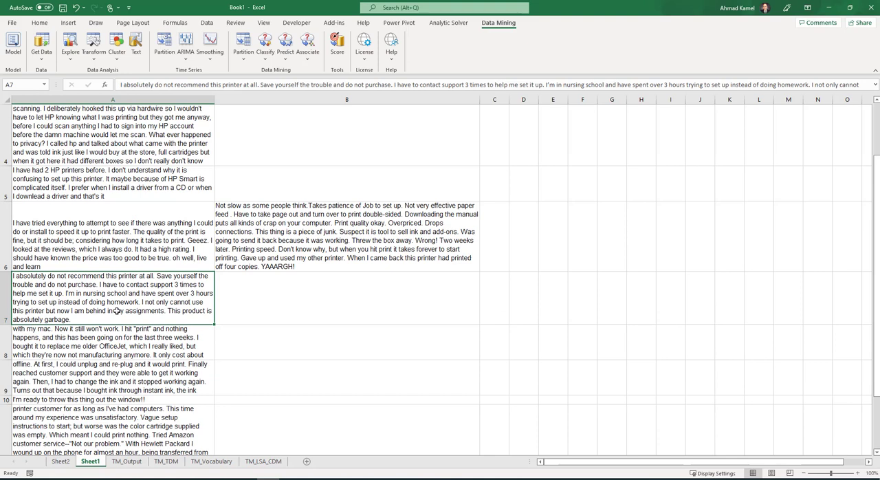
- Color the words "homework" and "school" red in the review text of cell A7 on Sheet1
{"action": "double_click", "coordinate": [137, 303]}
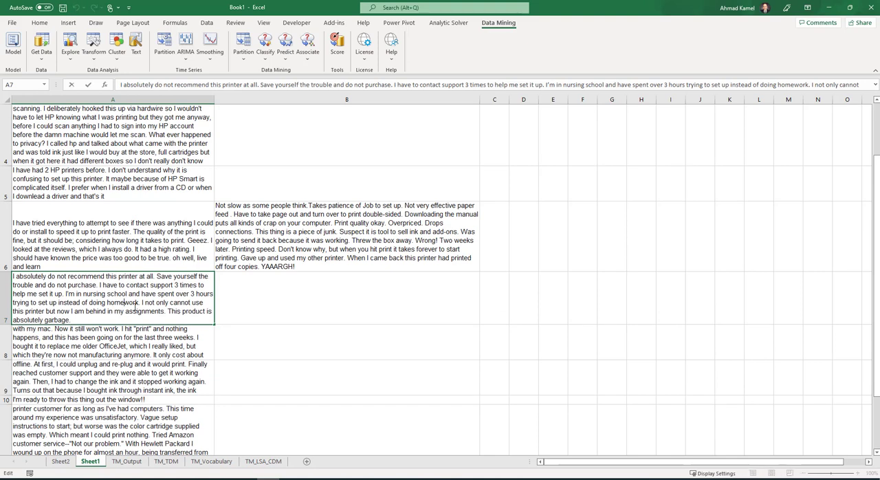
{"action": "double_click", "coordinate": [131, 302]}
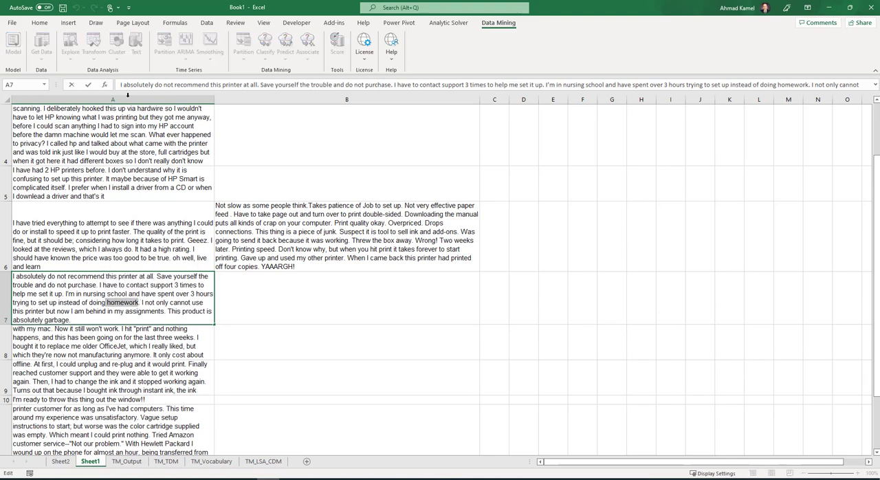
{"action": "left_click", "coordinate": [41, 23]}
{"action": "left_click", "coordinate": [166, 55]}
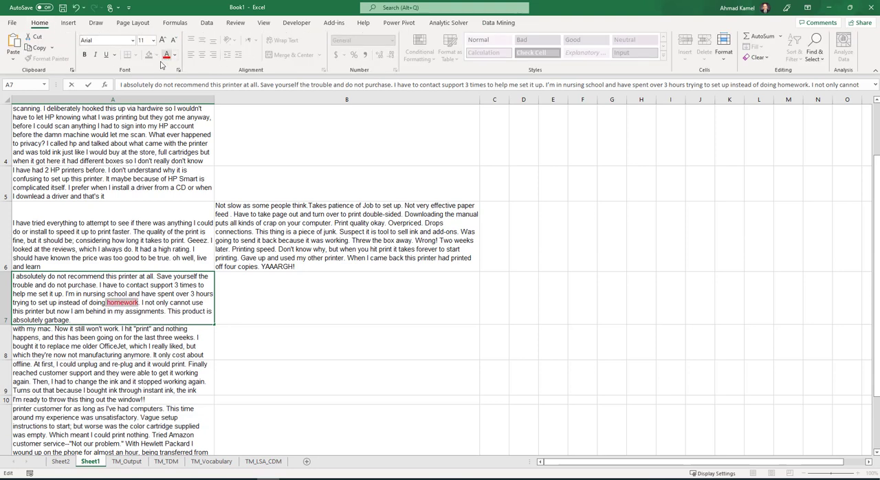
{"action": "left_click", "coordinate": [131, 290]}
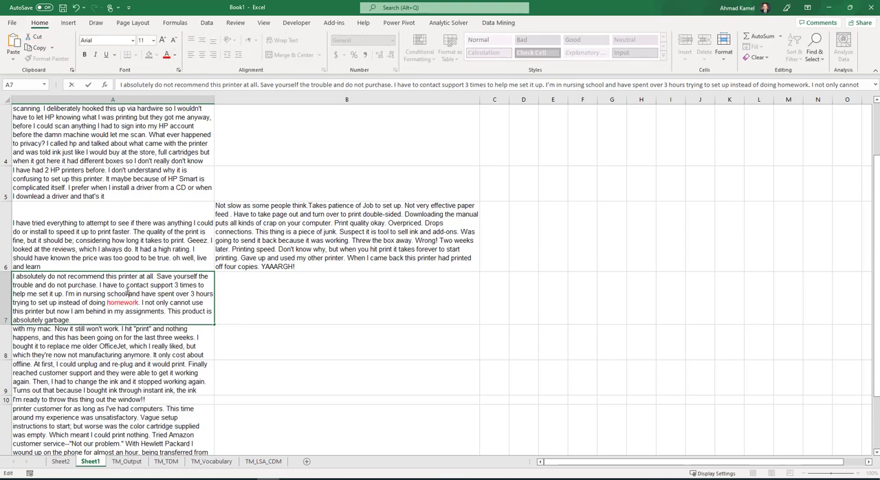
{"action": "double_click", "coordinate": [127, 293]}
{"action": "left_click", "coordinate": [167, 55]}
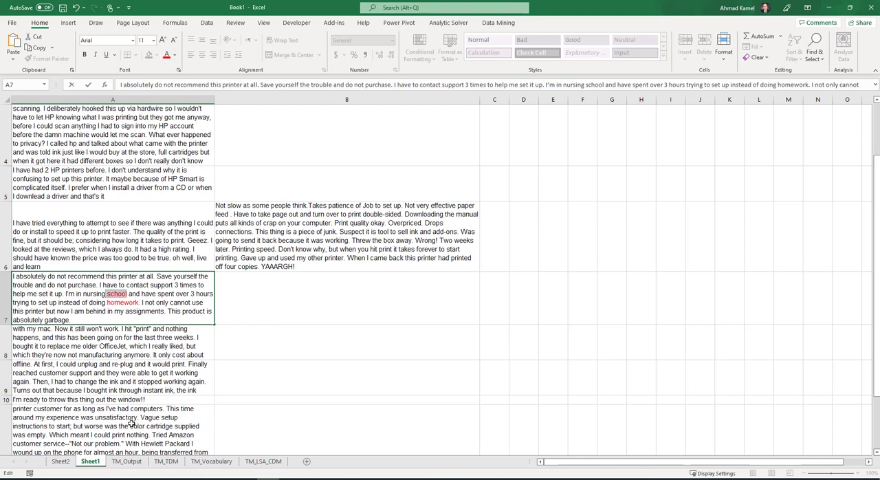
- Examine the term frequencies on TM_Vocabulary and compare the TM_TDM and TM_Output results with the reviews on Sheet1
{"action": "left_click", "coordinate": [212, 462]}
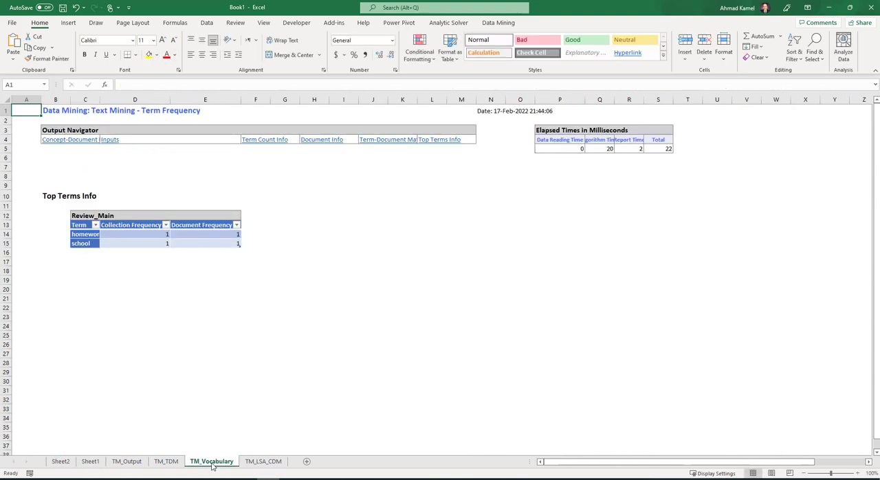
{"action": "left_click", "coordinate": [167, 462]}
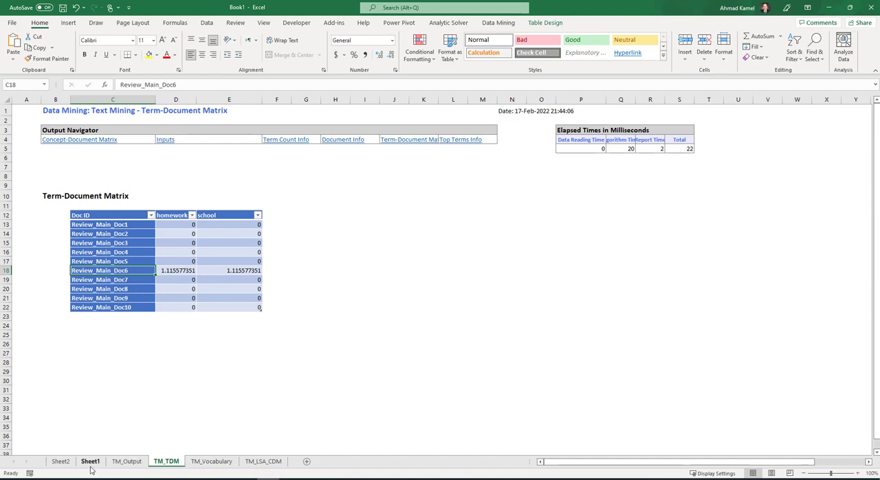
{"action": "left_click", "coordinate": [61, 462]}
{"action": "left_click", "coordinate": [90, 461]}
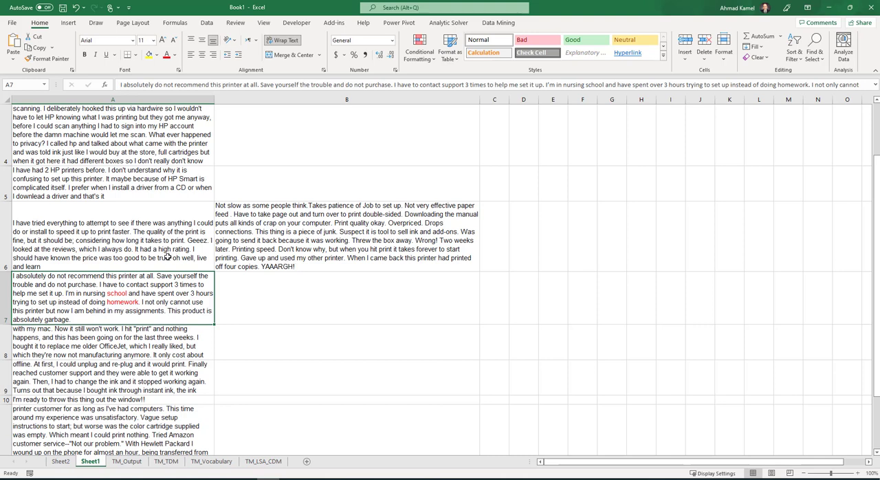
{"action": "left_click", "coordinate": [166, 462]}
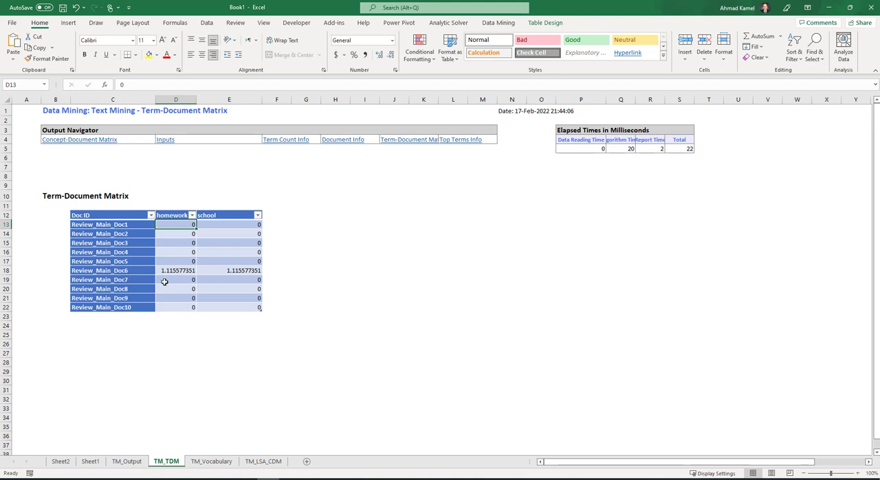
{"action": "left_click", "coordinate": [119, 464]}
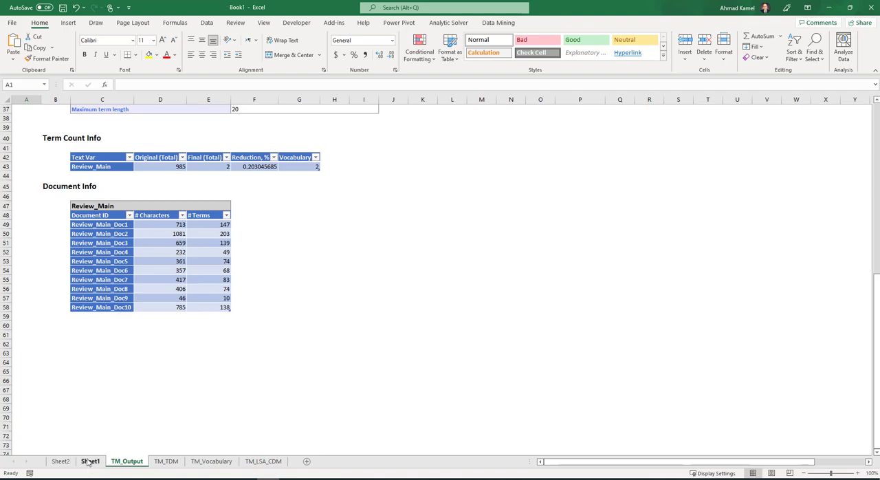
{"action": "left_click", "coordinate": [90, 462]}
- Search Sheet1 for "homework" and "school" to check which reviews contain these terms
{"action": "double_click", "coordinate": [130, 303]}
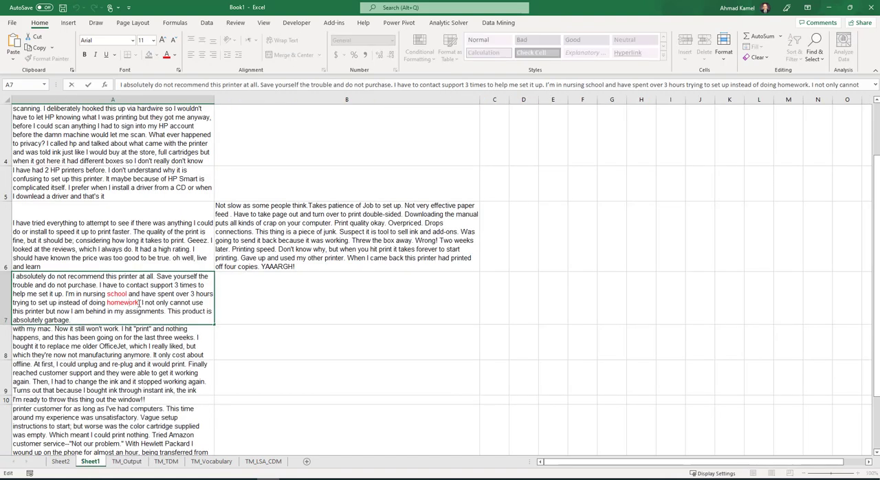
{"action": "left_click_drag", "start_coordinate": [138, 302], "coordinate": [106, 303]}
{"action": "key", "text": "ctrl+f"}
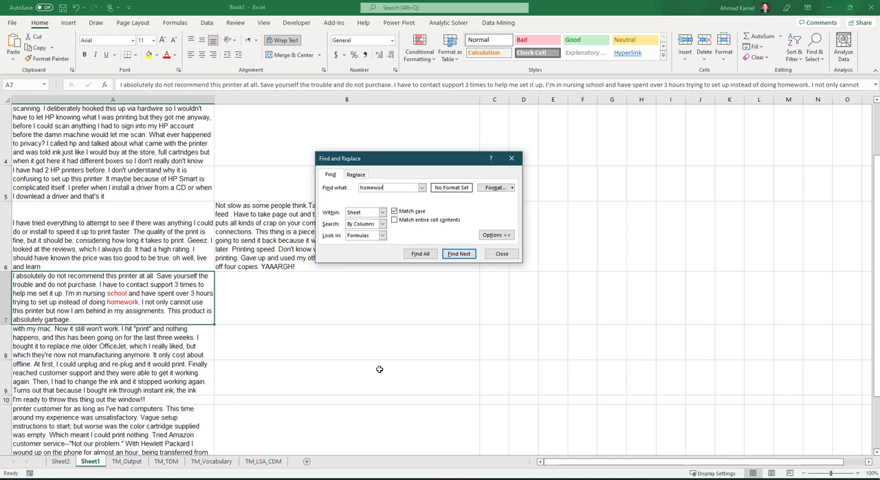
{"action": "key", "text": "BackSpace"}
{"action": "key", "text": "BackSpace"}
{"action": "key", "text": "BackSpace"}
{"action": "key", "text": "BackSpace"}
{"action": "key", "text": "BackSpace"}
{"action": "key", "text": "BackSpace"}
{"action": "key", "text": "BackSpace"}
{"action": "left_click", "coordinate": [459, 256]}
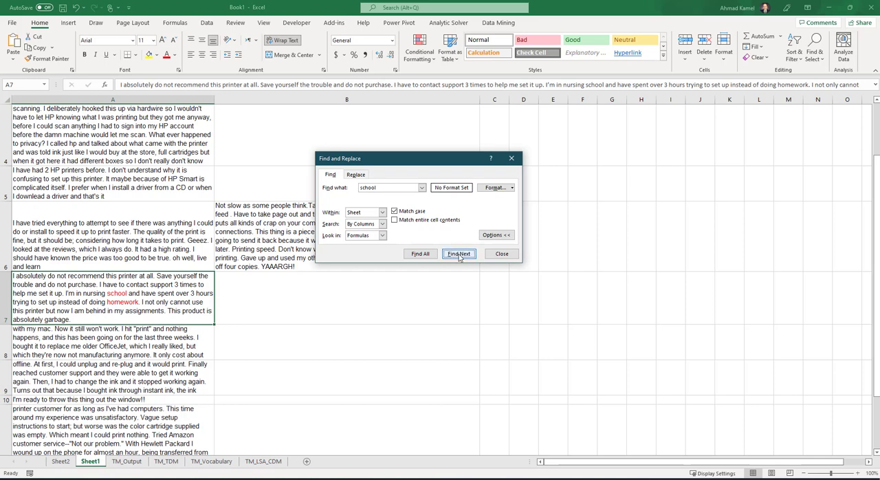
{"action": "left_click", "coordinate": [502, 253]}
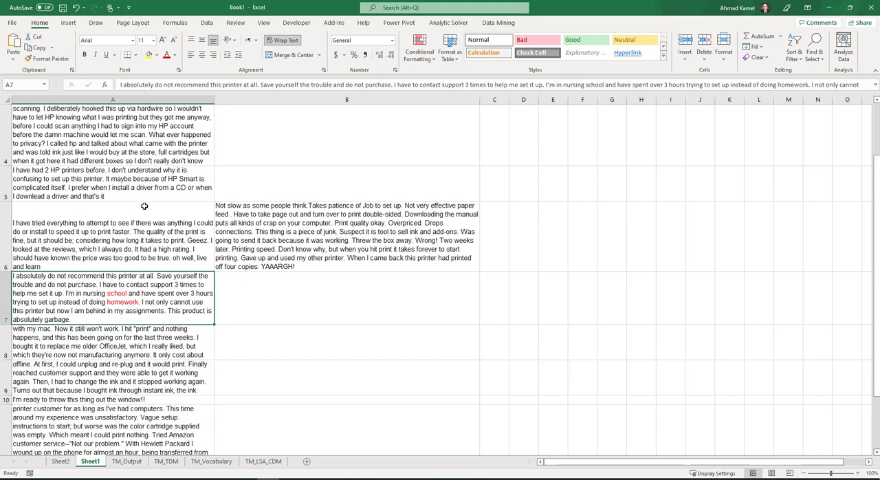
- Search Sheet1 for "work", go through the matching reviews, and close the search
{"action": "scroll", "coordinate": [147, 204], "scroll_direction": "down", "scroll_amount": 1}
{"action": "scroll", "coordinate": [131, 227], "scroll_direction": "up", "scroll_amount": 1}
{"action": "left_click", "coordinate": [124, 241]}
{"action": "key", "text": "ctrl+f"}
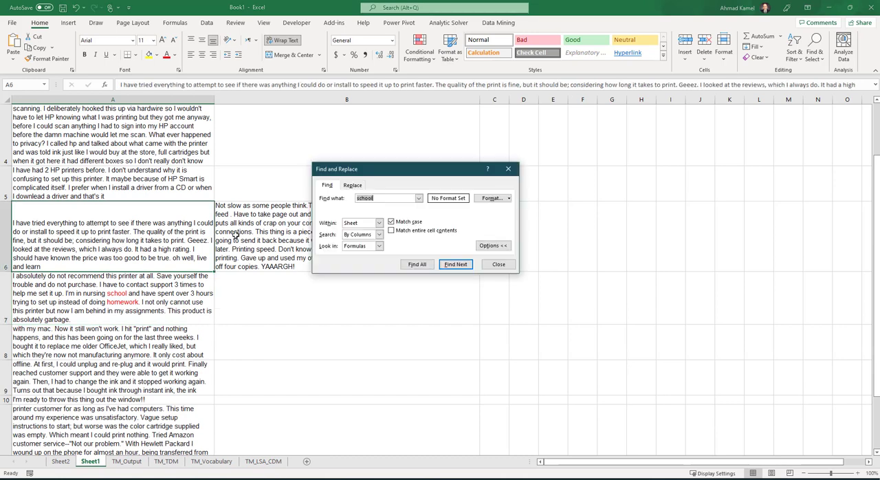
{"action": "type", "text": "w"}
{"action": "key", "text": "Return"}
{"action": "key", "text": "Return"}
{"action": "key", "text": "Return"}
{"action": "key", "text": "Return"}
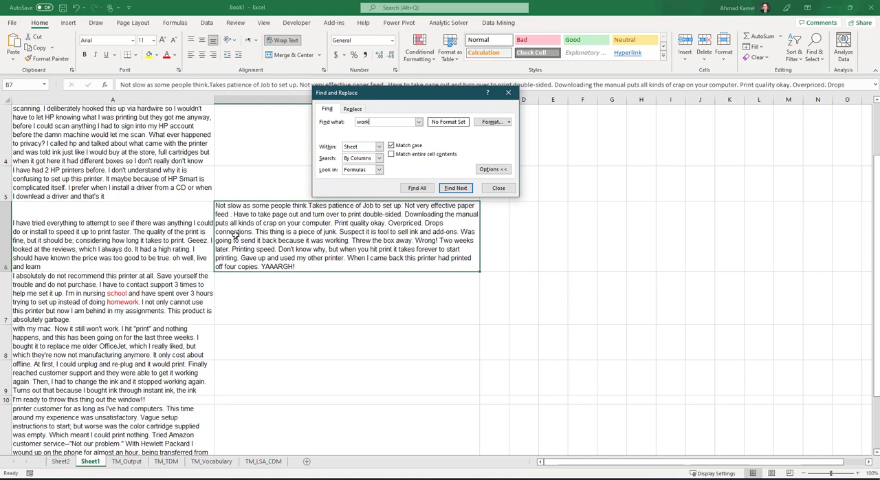
{"action": "key", "text": "Return"}
{"action": "key", "text": "Return"}
{"action": "key", "text": "Return"}
{"action": "key", "text": "Return"}
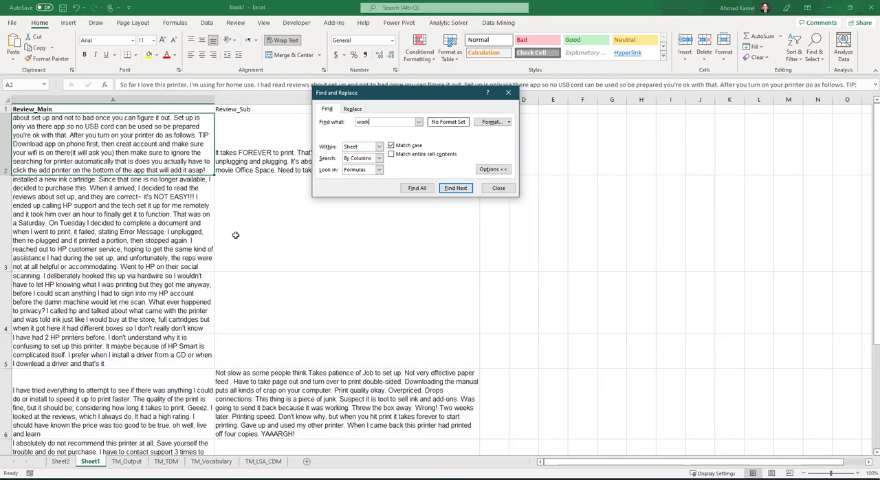
{"action": "key", "text": "Escape"}
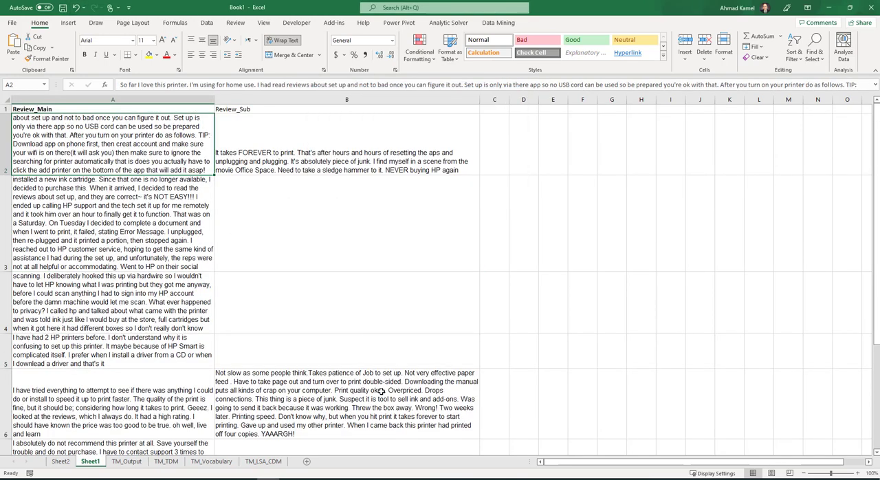
- Start a new Text Miner analysis on Sheet1 with Review_Main as the text variable, analyzing specified terms only
{"action": "left_click", "coordinate": [495, 23]}
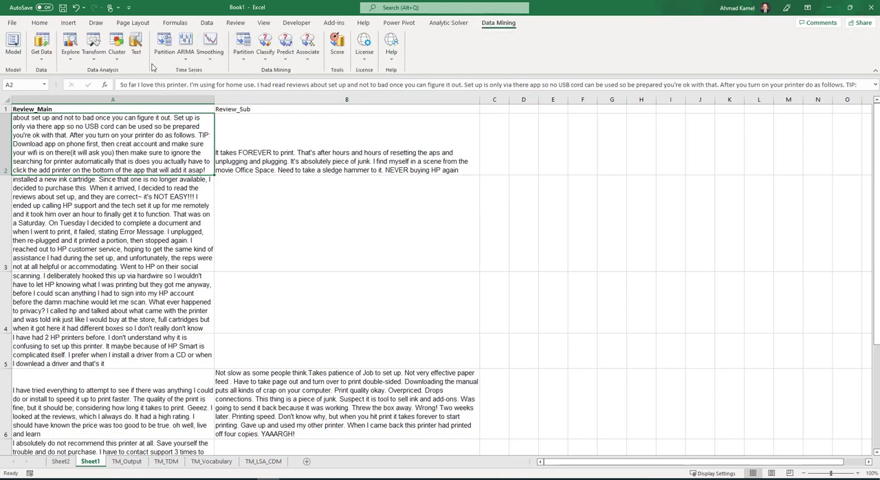
{"action": "left_click", "coordinate": [136, 45]}
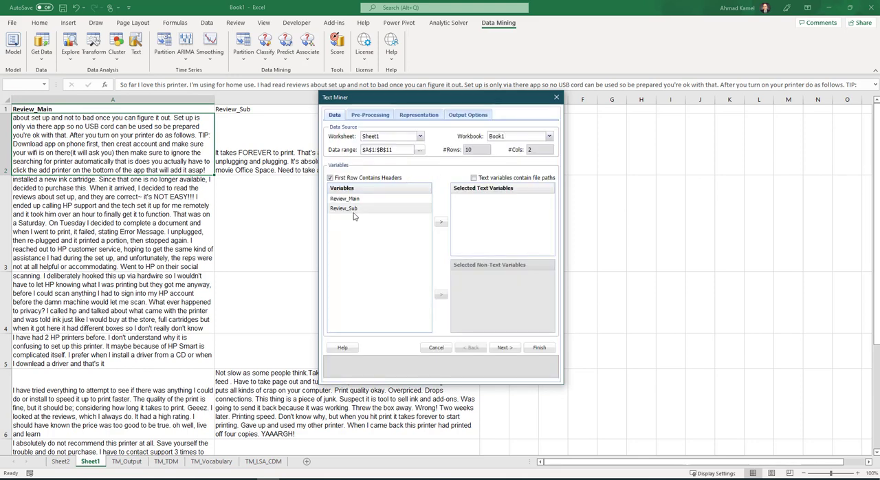
{"action": "left_click", "coordinate": [364, 199]}
{"action": "left_click", "coordinate": [441, 222]}
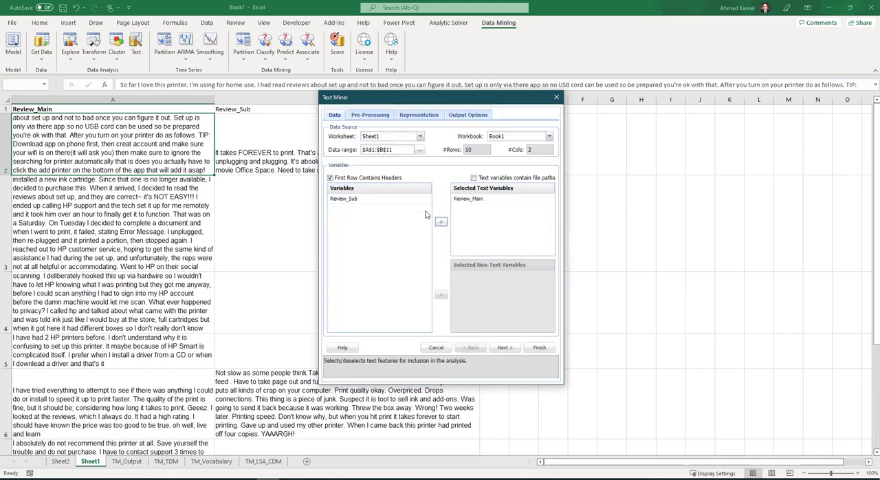
{"action": "left_click", "coordinate": [505, 347]}
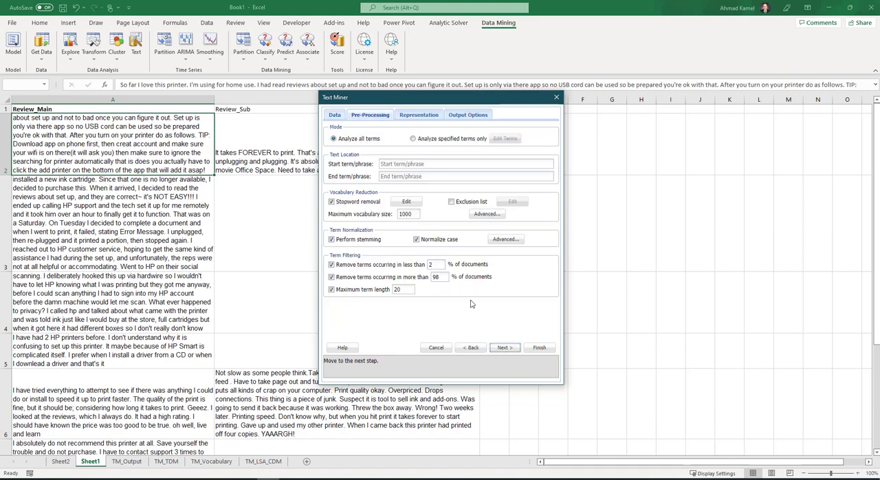
{"action": "left_click", "coordinate": [414, 139]}
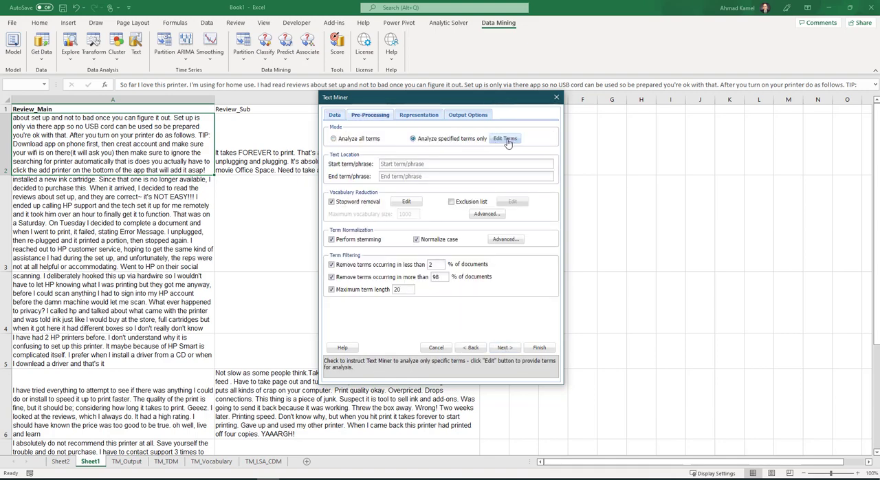
- Add "work" and "printer" as the exclusive terms and accept the term list
{"action": "left_click", "coordinate": [506, 139]}
{"action": "left_click", "coordinate": [369, 208]}
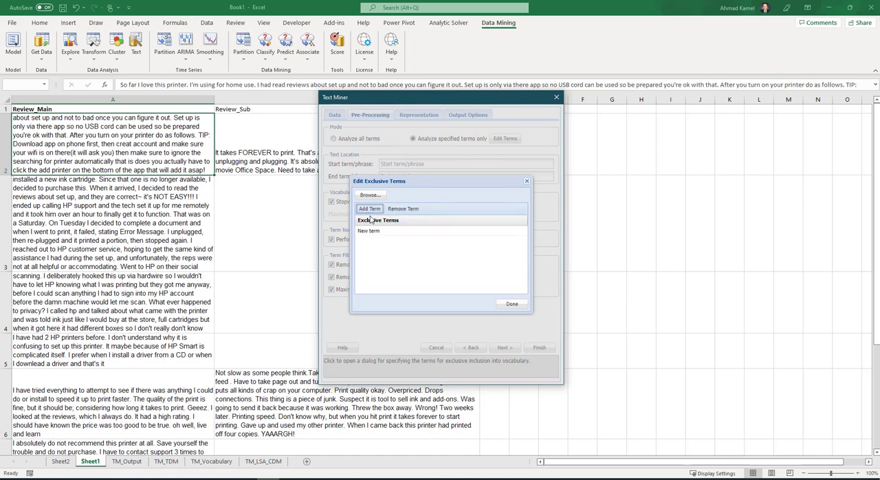
{"action": "double_click", "coordinate": [380, 232]}
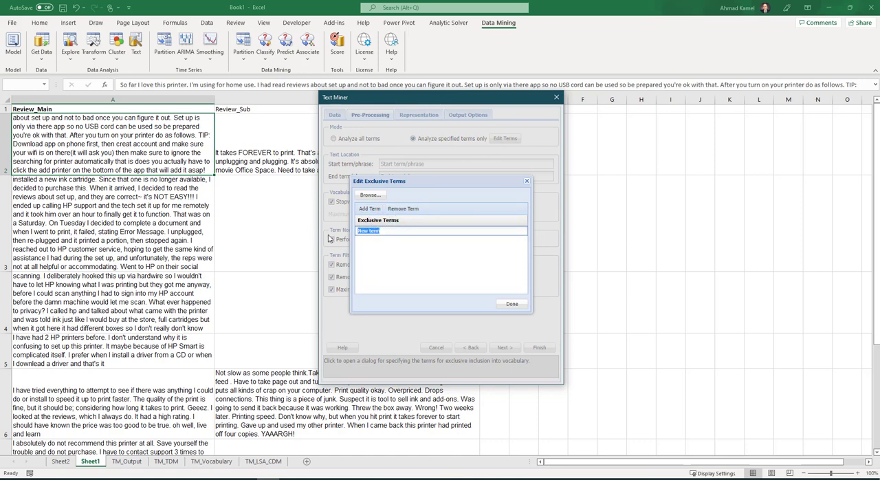
{"action": "type", "text": "work"}
{"action": "left_click", "coordinate": [370, 208]}
{"action": "left_click", "coordinate": [374, 232]}
{"action": "left_click_drag", "start_coordinate": [359, 231], "coordinate": [295, 193]}
{"action": "type", "text": "printer"}
{"action": "left_click", "coordinate": [512, 307]}
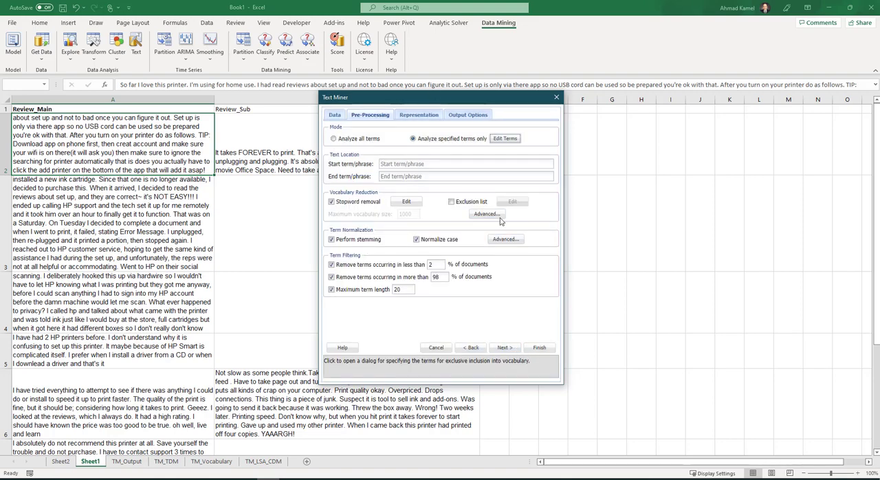
- Run the Text Miner with the remaining default settings and open the new term-document matrix on TM_TDM1
{"action": "left_click", "coordinate": [540, 347]}
{"action": "scroll", "coordinate": [226, 307], "scroll_direction": "down", "scroll_amount": 11}
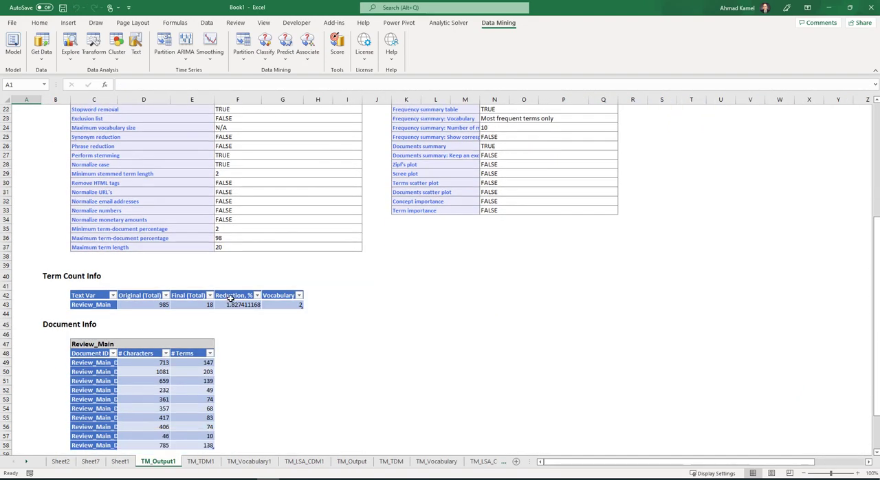
{"action": "left_click", "coordinate": [201, 462]}
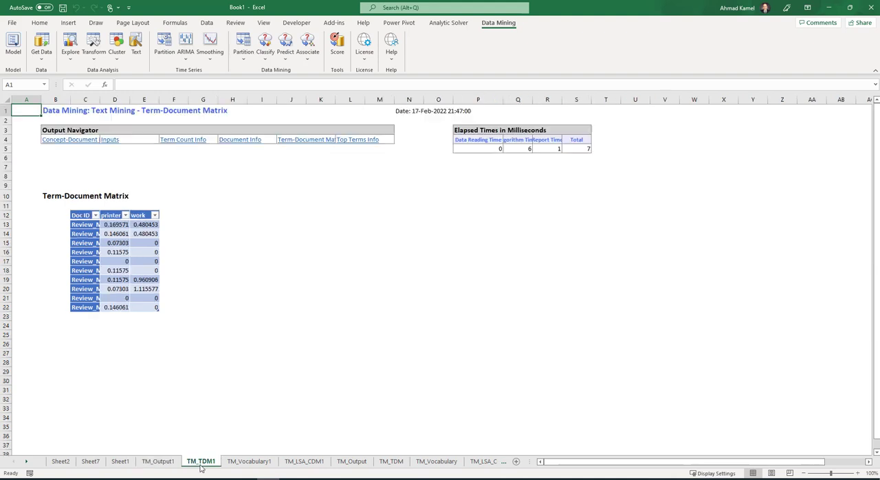
- Format the printer and work scores in D13:E22 of TM_TDM1 with the comma number style
{"action": "left_click", "coordinate": [111, 215]}
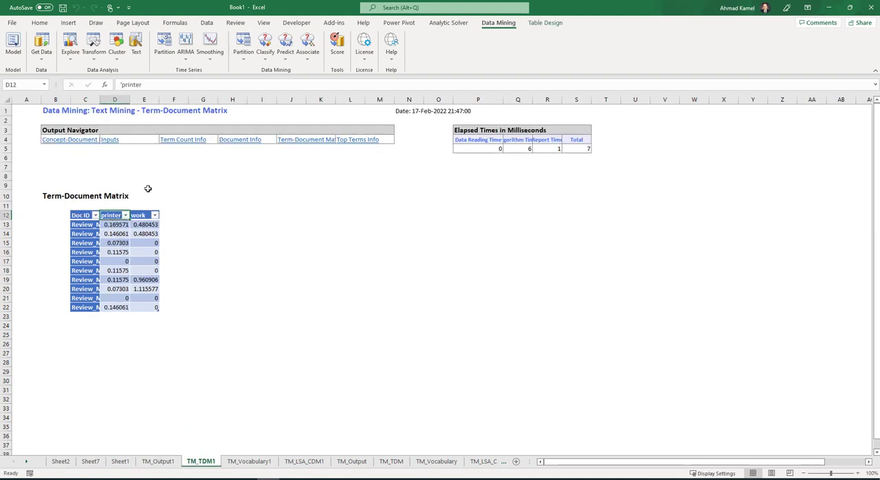
{"action": "left_click_drag", "start_coordinate": [114, 224], "coordinate": [146, 308]}
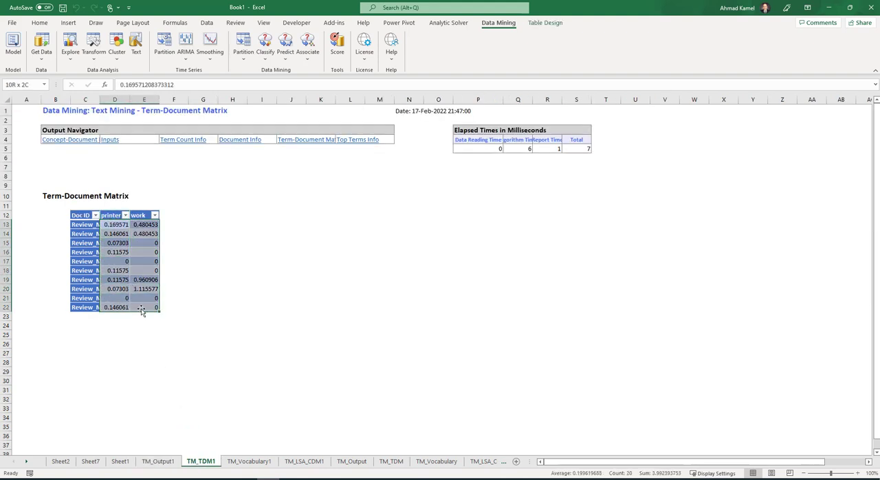
{"action": "left_click", "coordinate": [39, 23]}
{"action": "left_click", "coordinate": [365, 54]}
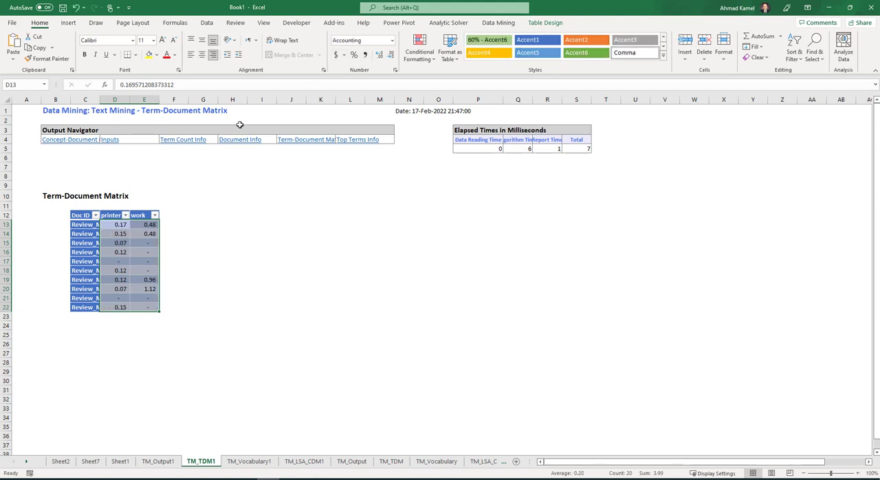
- Widen columns C, D and E on TM_TDM1 to make room for the document IDs and the printer and work headers
{"action": "left_click", "coordinate": [123, 226]}
{"action": "left_click_drag", "start_coordinate": [100, 100], "coordinate": [128, 99]}
{"action": "left_click", "coordinate": [103, 226]}
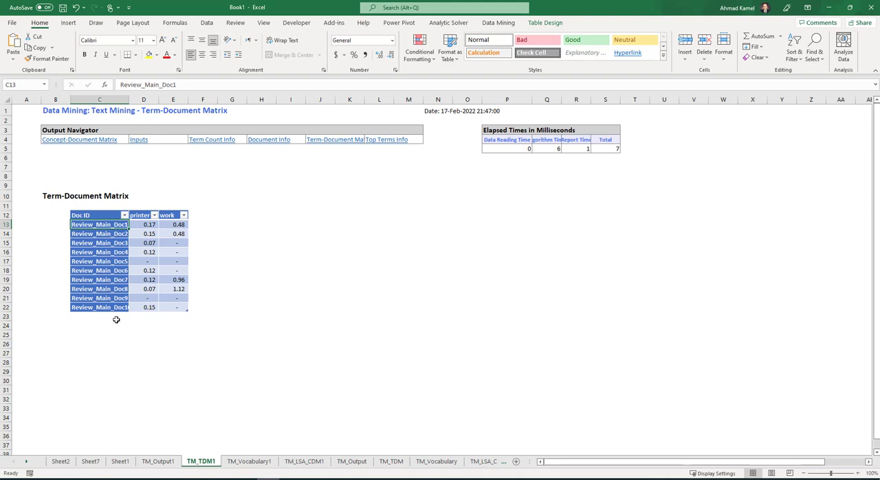
{"action": "left_click_drag", "start_coordinate": [158, 100], "coordinate": [239, 128]}
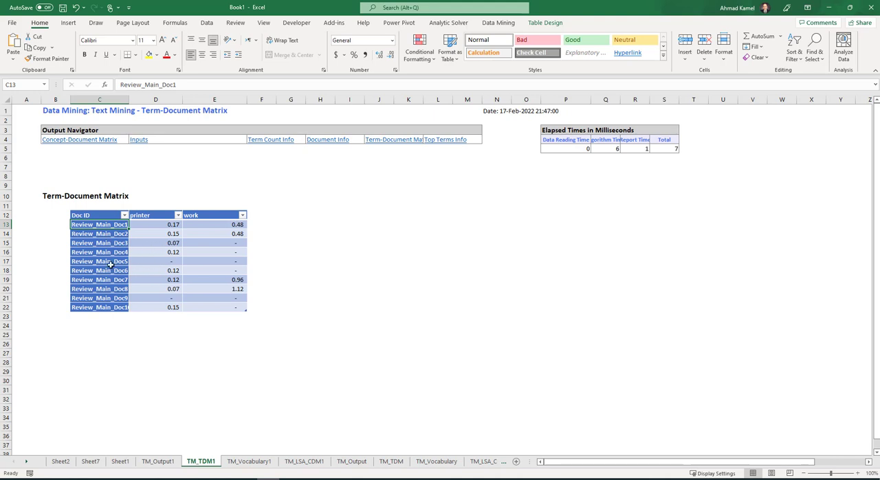
{"action": "left_click", "coordinate": [106, 242]}
{"action": "left_click", "coordinate": [152, 224]}
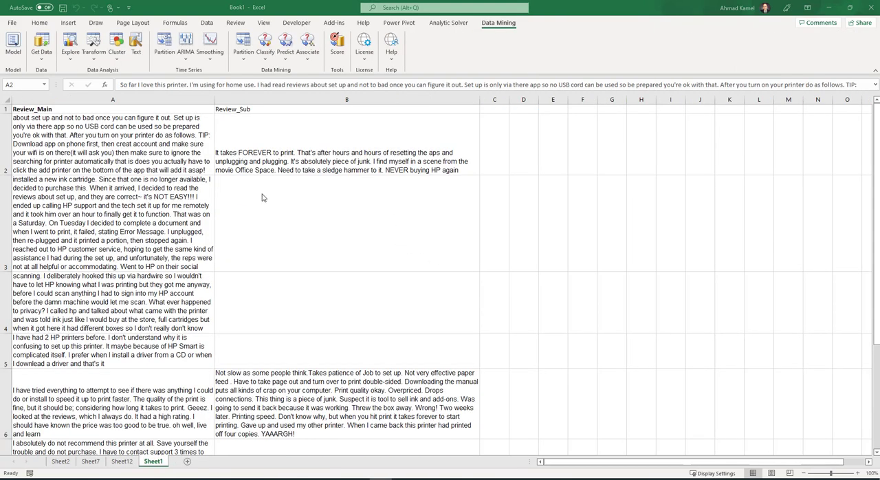
- Start a new Text Miner analysis on Sheet1 with Review_Main as the text variable, analyzing all terms
{"action": "left_click", "coordinate": [150, 156]}
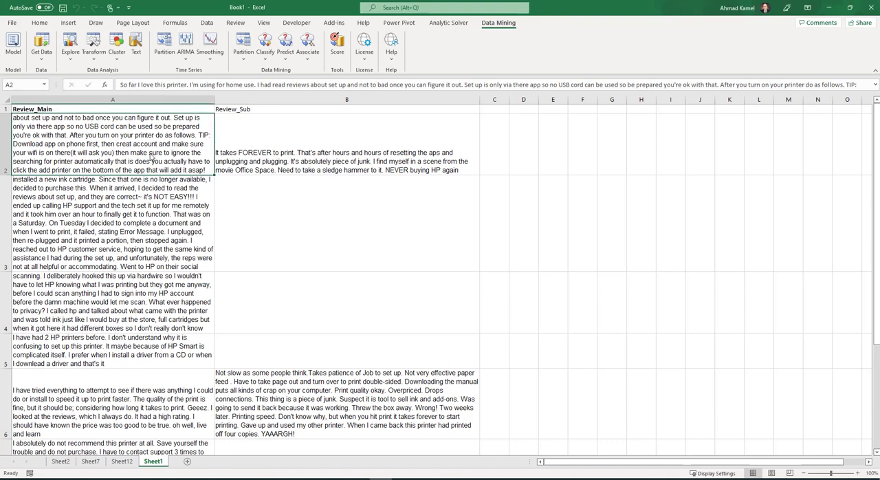
{"action": "left_click", "coordinate": [136, 45]}
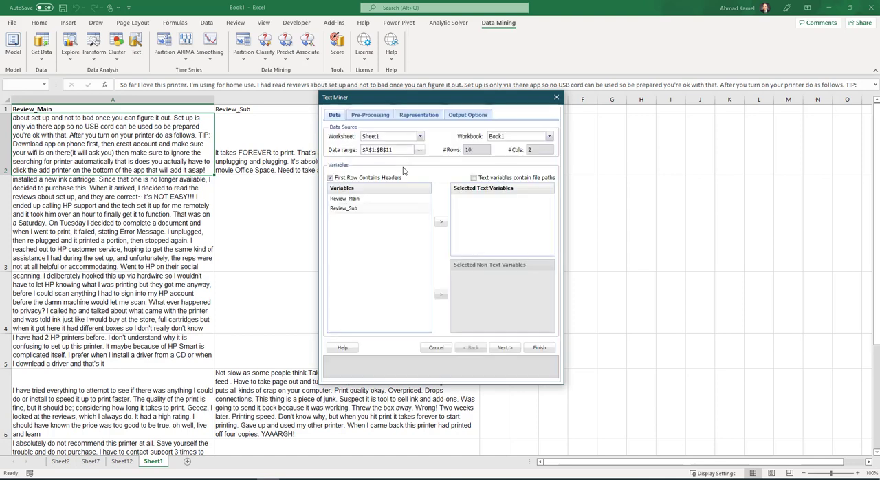
{"action": "left_click", "coordinate": [349, 199]}
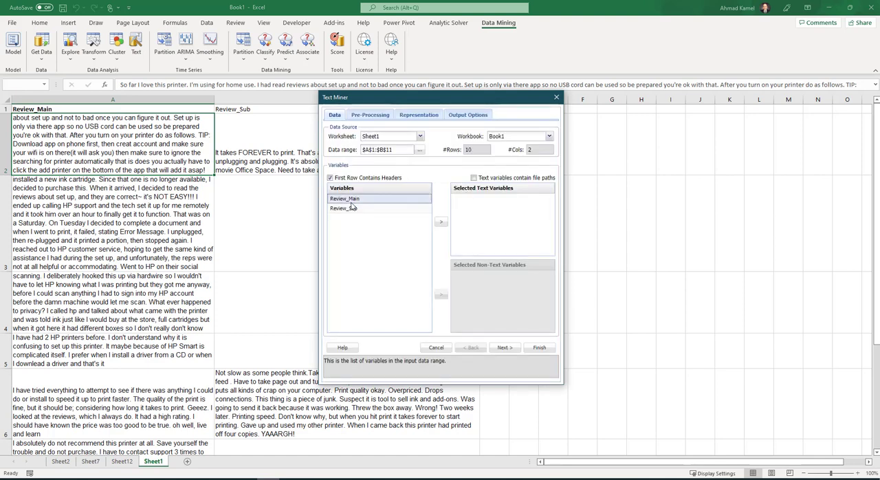
{"action": "left_click", "coordinate": [441, 223]}
{"action": "left_click", "coordinate": [505, 348]}
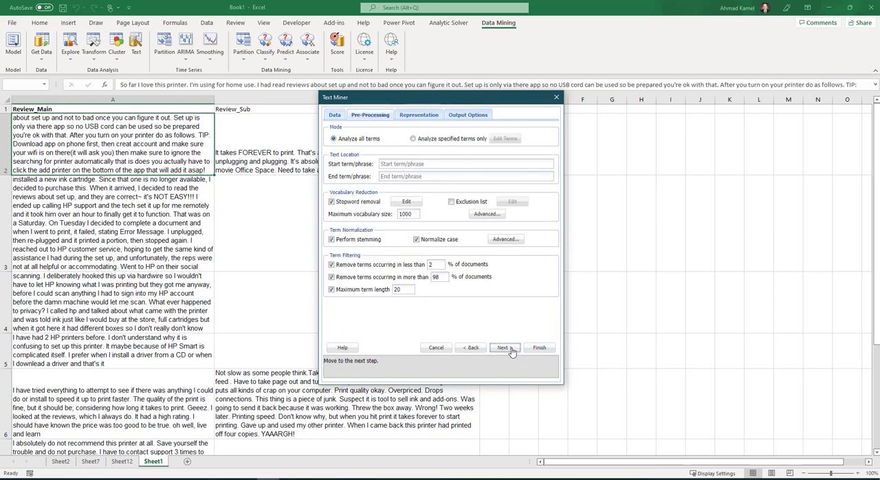
{"action": "left_click", "coordinate": [413, 138]}
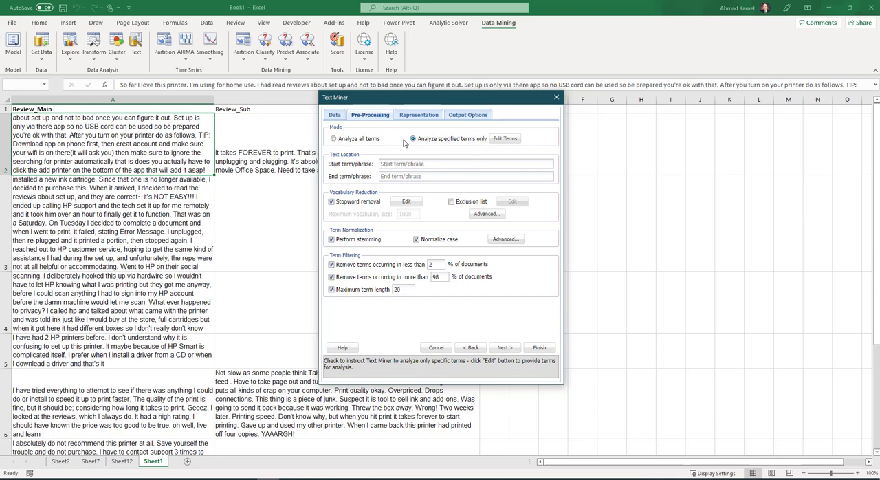
{"action": "left_click", "coordinate": [337, 140]}
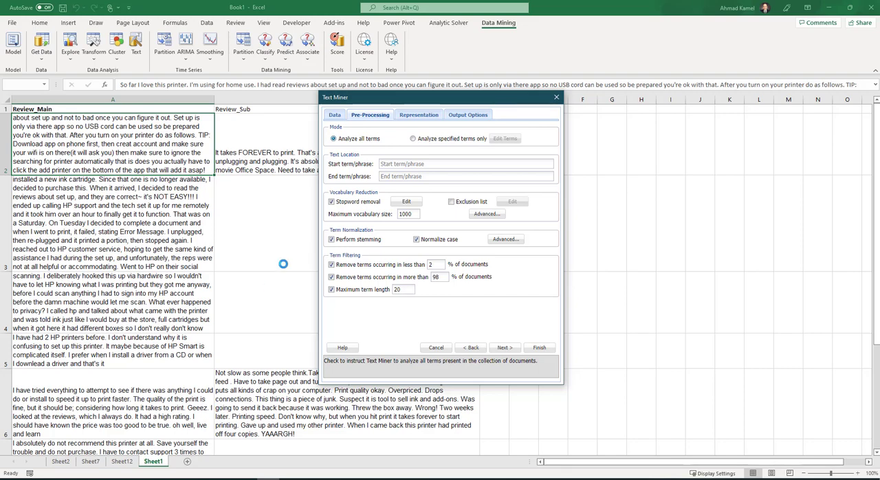
- Try to run the Text Miner on all terms with the default pre-processing, representation and output settings
{"action": "left_click_drag", "start_coordinate": [399, 100], "coordinate": [574, 68]}
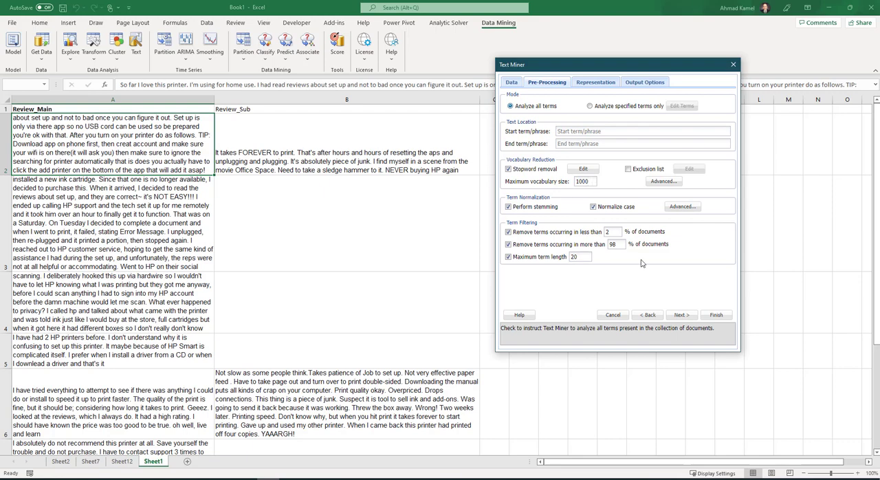
{"action": "left_click", "coordinate": [686, 317]}
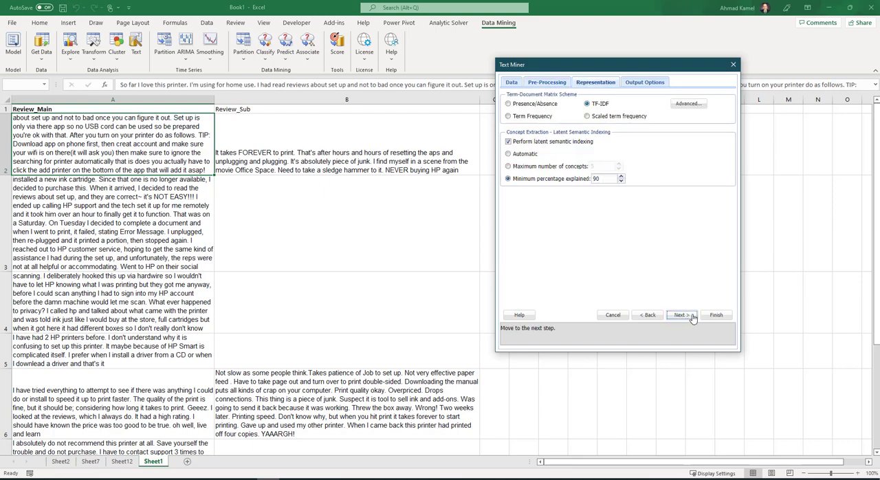
{"action": "left_click", "coordinate": [693, 316]}
{"action": "left_click", "coordinate": [717, 316]}
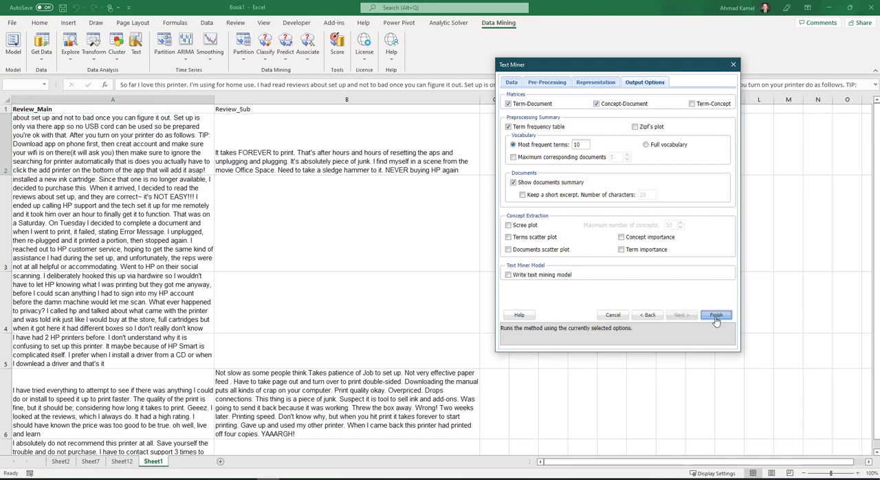
{"action": "left_click_drag", "start_coordinate": [544, 77], "coordinate": [326, 78]}
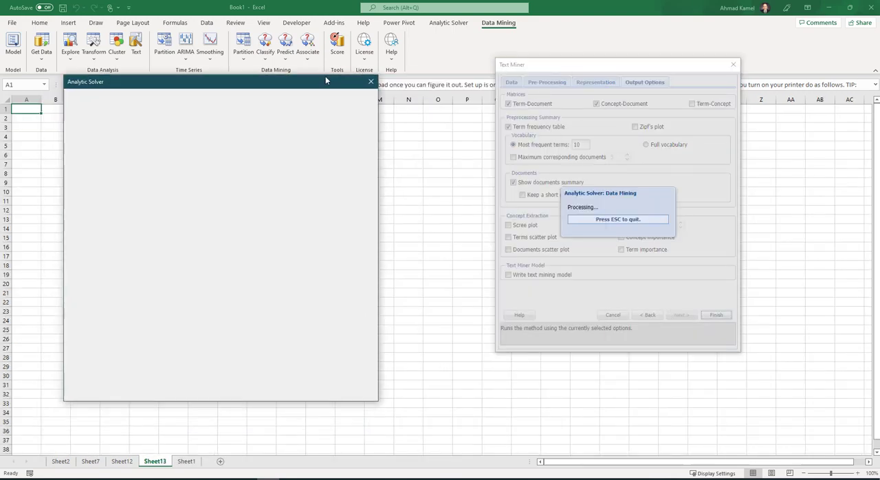
{"action": "left_click", "coordinate": [374, 85]}
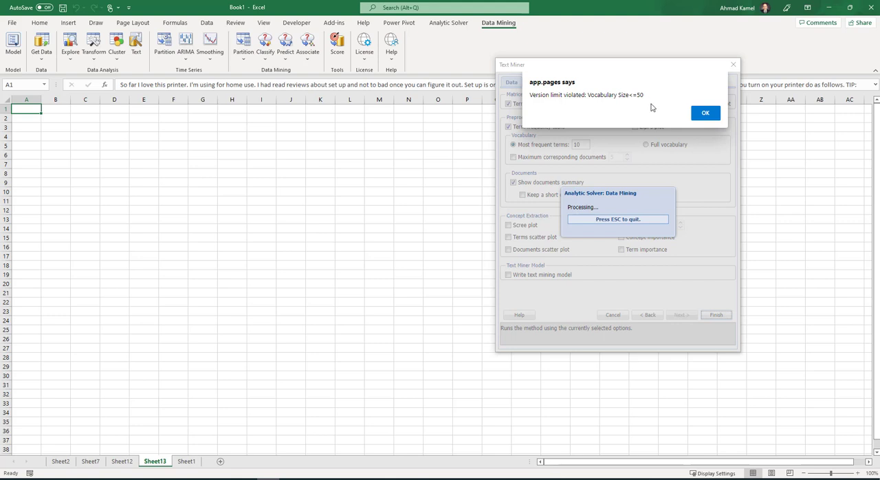
{"action": "left_click", "coordinate": [705, 112]}
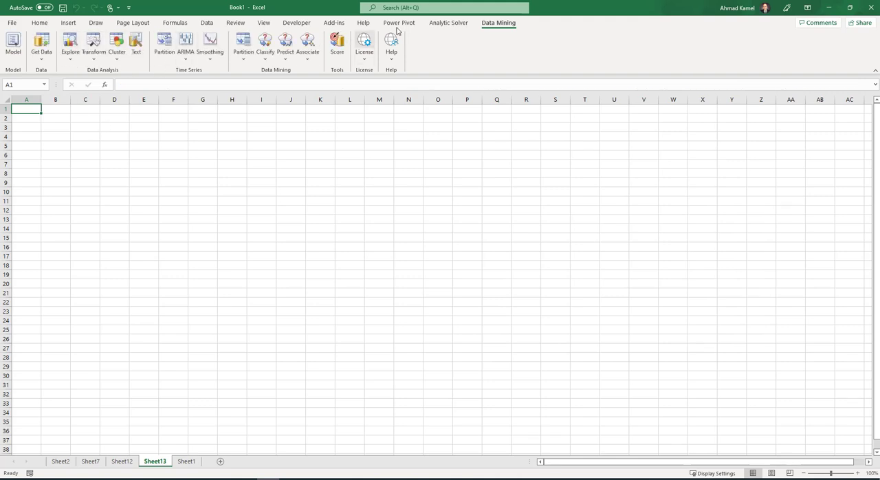
- Restart the Text Miner on Sheet1 with Review_Main as the text variable and proceed to its pre-processing settings
{"action": "left_click", "coordinate": [186, 462]}
{"action": "left_click", "coordinate": [133, 212]}
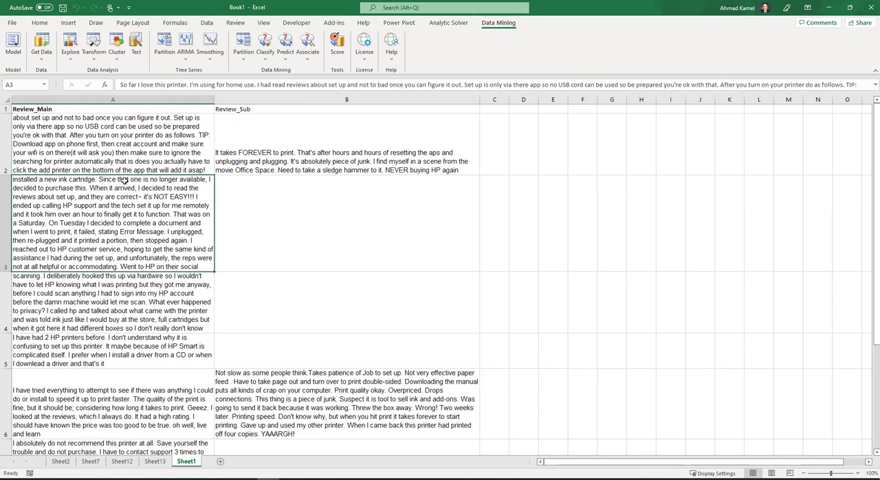
{"action": "left_click", "coordinate": [136, 47]}
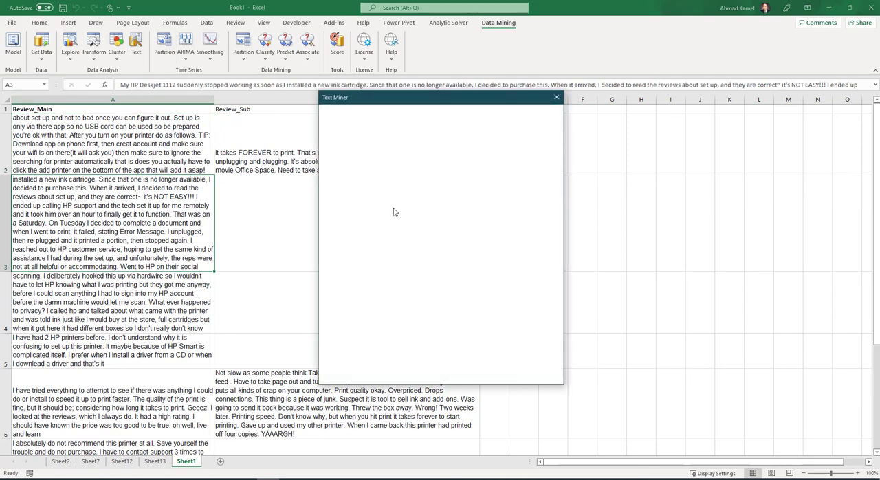
{"action": "left_click", "coordinate": [362, 199]}
{"action": "left_click", "coordinate": [441, 222]}
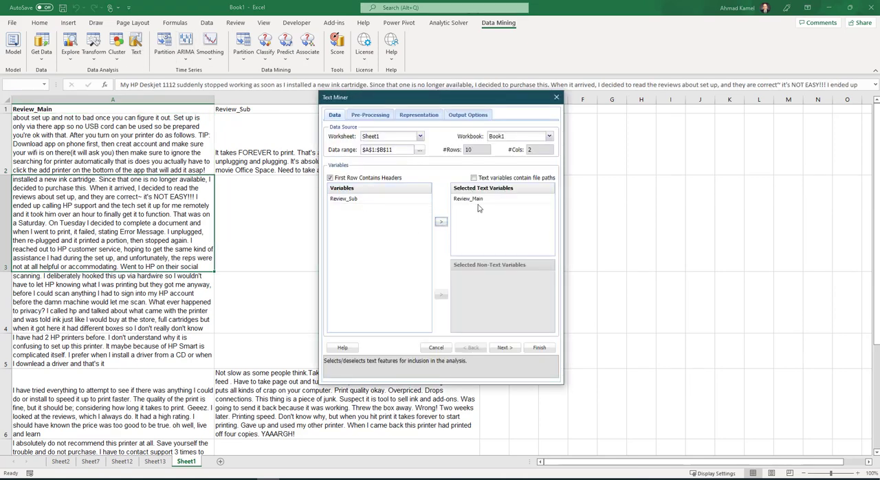
{"action": "left_click", "coordinate": [509, 349]}
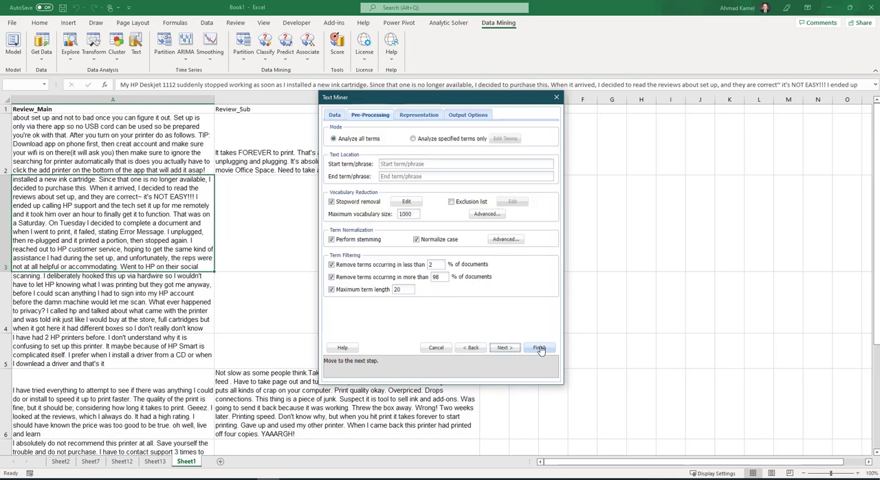
- Set the maximum vocabulary size to 50 and run the Text Miner with the remaining default settings
{"action": "double_click", "coordinate": [413, 214]}
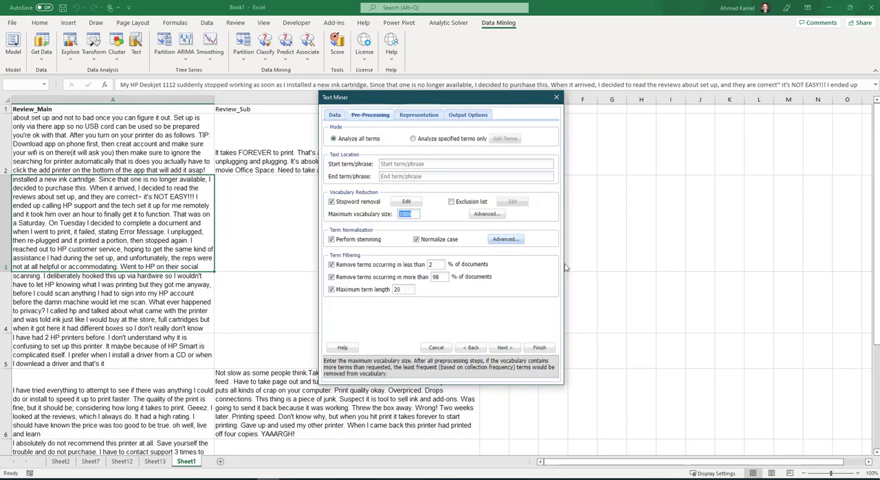
{"action": "type", "text": "50"}
{"action": "left_click", "coordinate": [512, 349]}
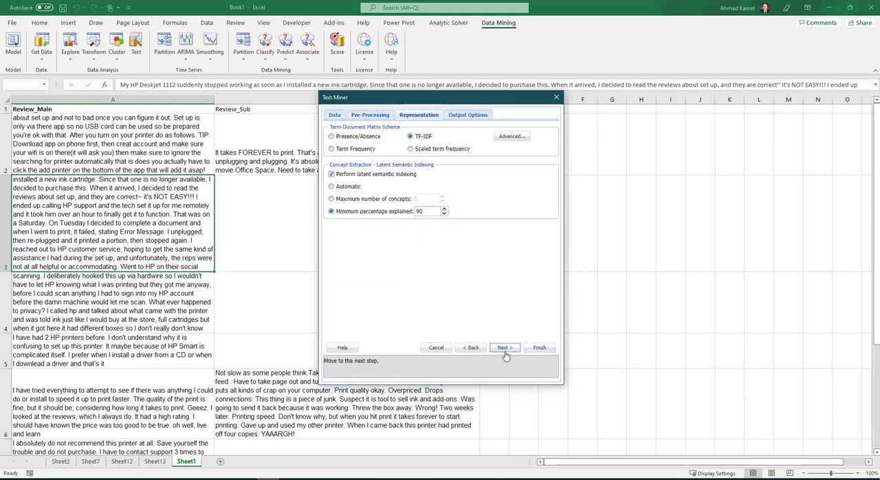
{"action": "left_click", "coordinate": [511, 349]}
{"action": "left_click", "coordinate": [539, 348]}
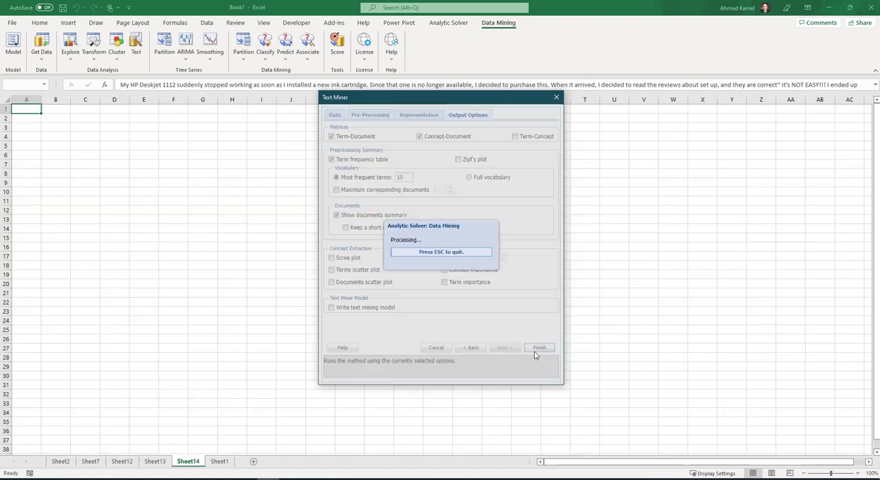
- Fit the width of column C to the document IDs in the Document Info table on TM_Output
{"action": "scroll", "coordinate": [345, 325], "scroll_direction": "down", "scroll_amount": 2}
{"action": "scroll", "coordinate": [344, 325], "scroll_direction": "down", "scroll_amount": 12}
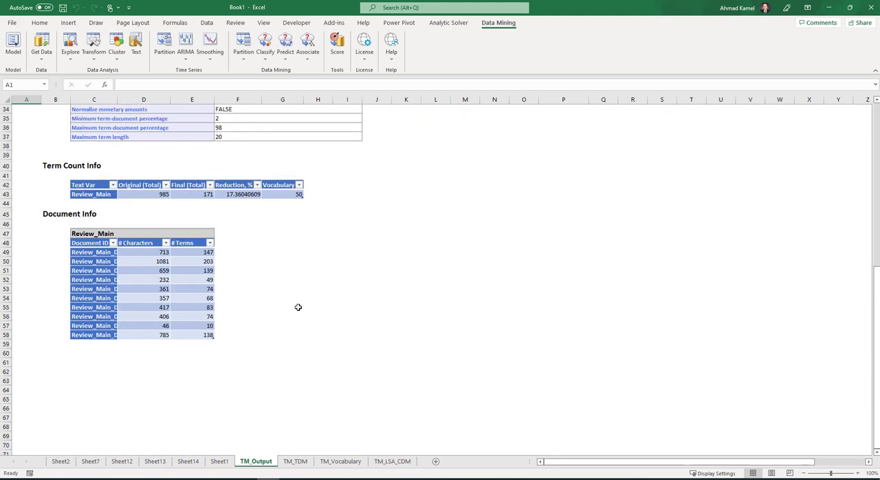
{"action": "double_click", "coordinate": [117, 100]}
{"action": "left_click", "coordinate": [168, 176]}
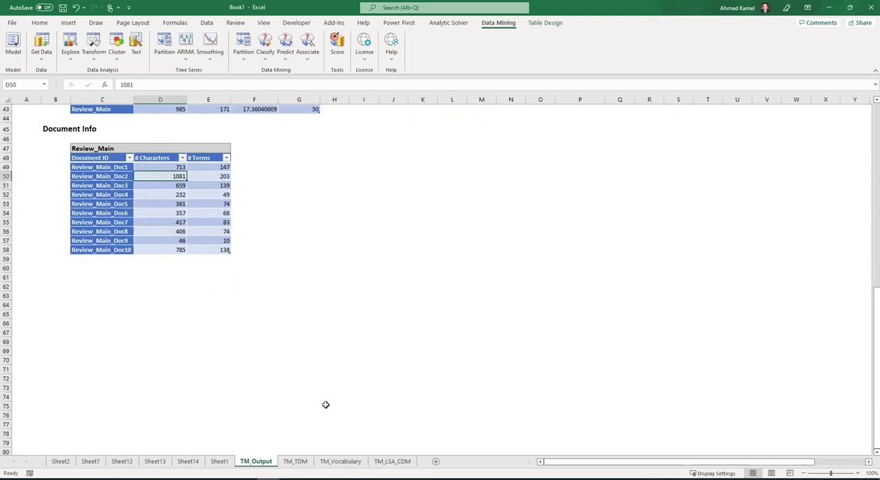
- Open another Text Miner analysis on Sheet1 with Review_Main as the text variable and go to pre-processing
{"action": "left_click", "coordinate": [220, 461]}
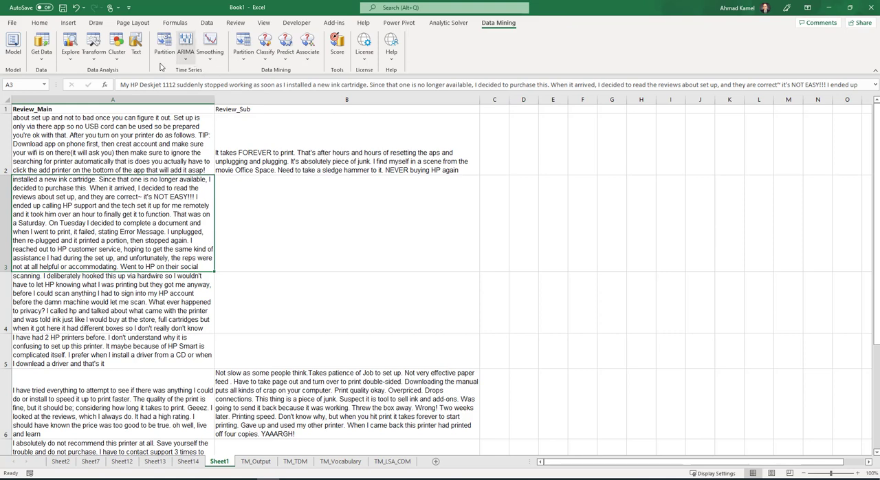
{"action": "left_click", "coordinate": [136, 45]}
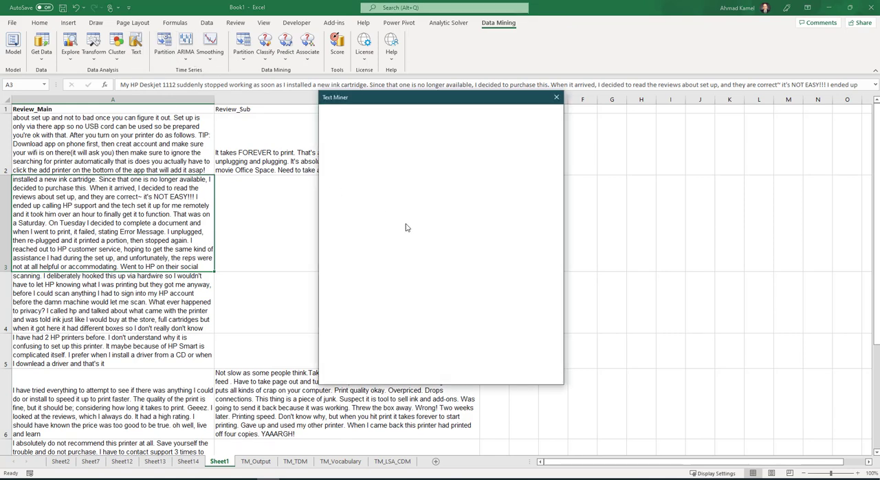
{"action": "left_click", "coordinate": [366, 200]}
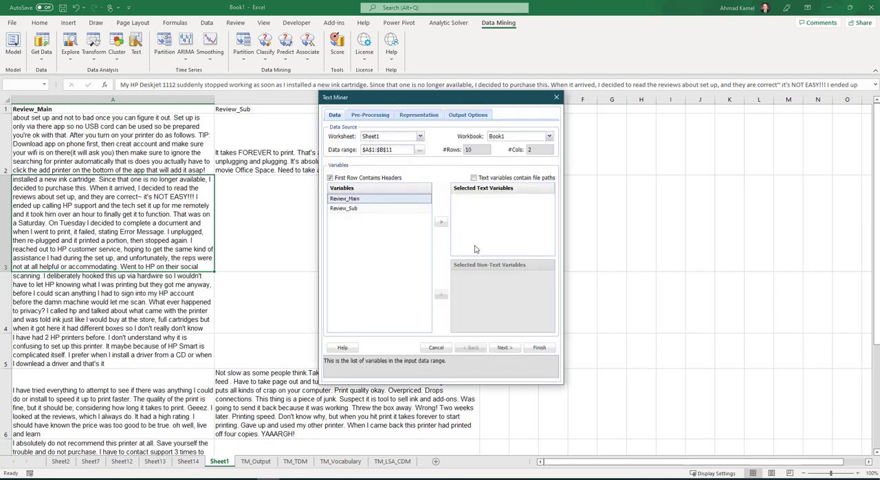
{"action": "left_click", "coordinate": [443, 222]}
{"action": "left_click", "coordinate": [505, 347]}
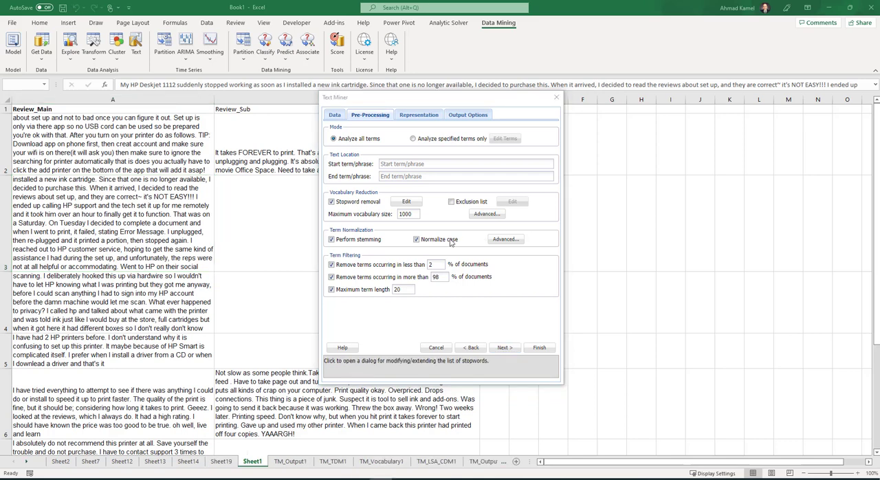
- Examine the words in the Text Miner's default stopword list and close the list without changes
{"action": "left_click", "coordinate": [407, 201]}
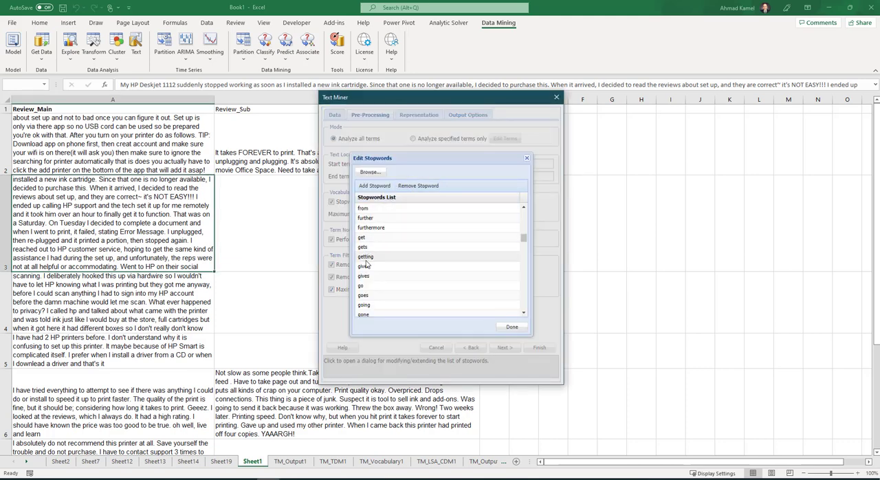
{"action": "scroll", "coordinate": [435, 268], "scroll_direction": "down", "scroll_amount": 5}
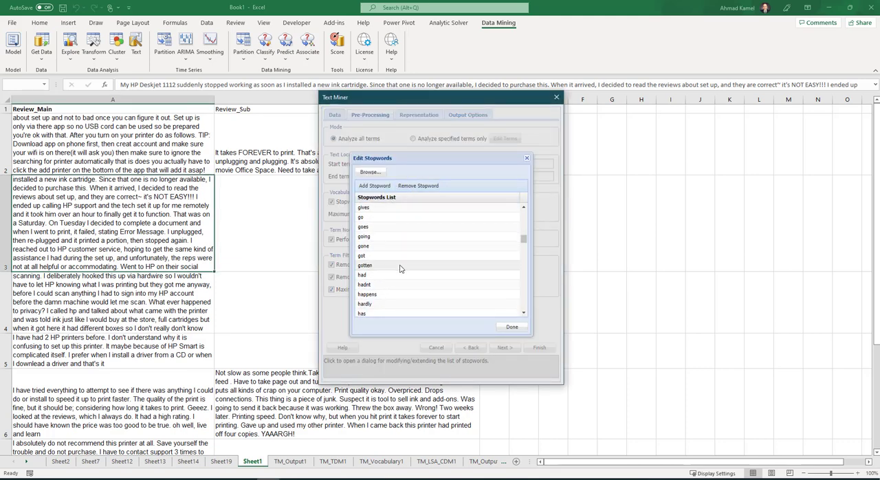
{"action": "scroll", "coordinate": [435, 269], "scroll_direction": "down", "scroll_amount": 7}
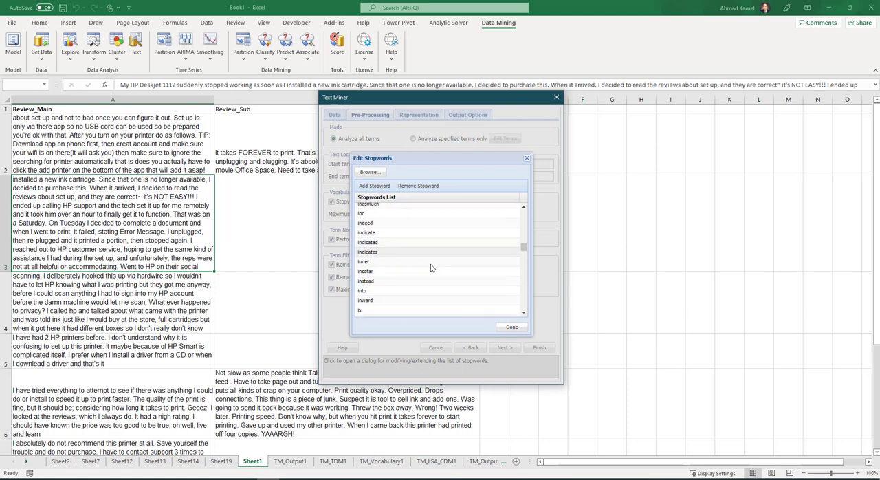
{"action": "scroll", "coordinate": [434, 270], "scroll_direction": "down", "scroll_amount": 10}
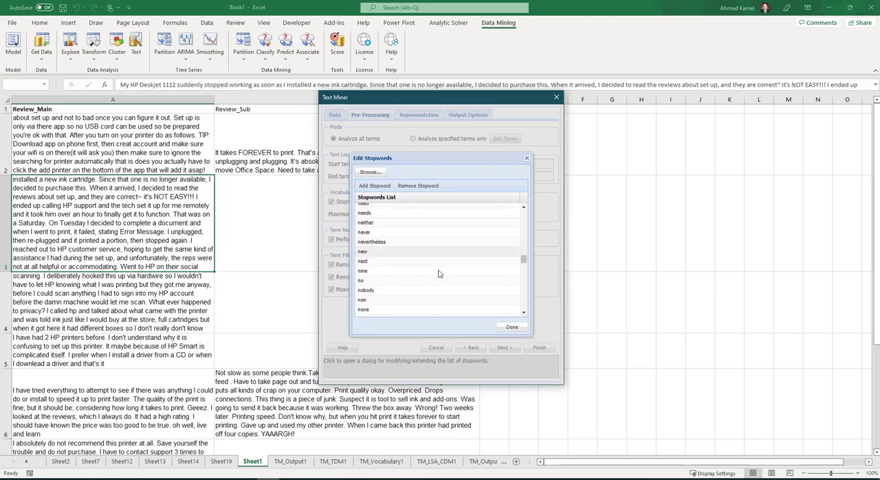
{"action": "scroll", "coordinate": [438, 274], "scroll_direction": "down", "scroll_amount": 10}
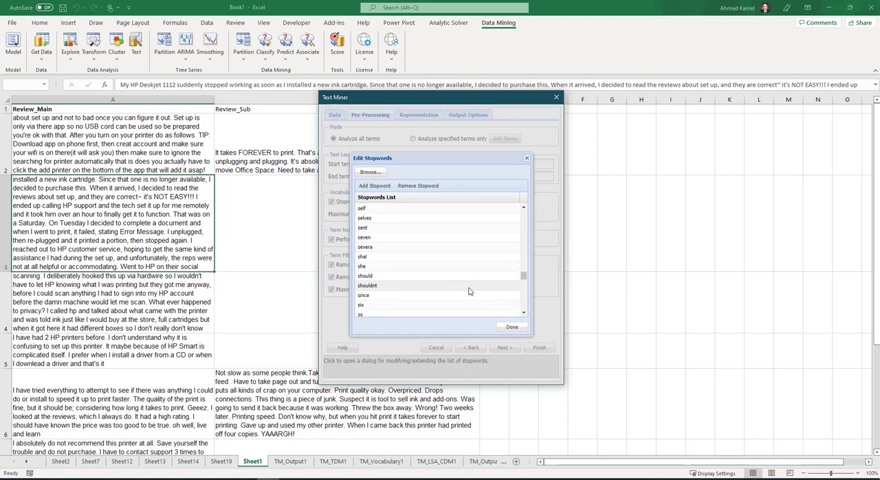
{"action": "scroll", "coordinate": [462, 287], "scroll_direction": "down", "scroll_amount": 5}
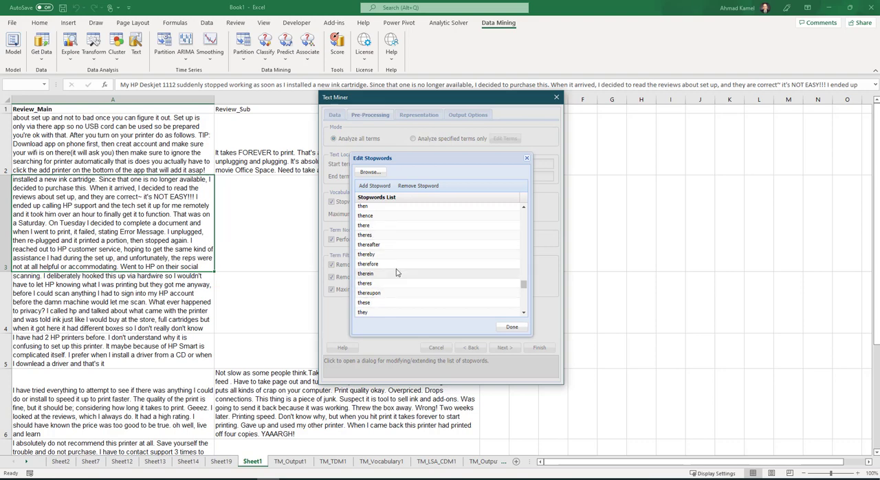
{"action": "scroll", "coordinate": [420, 291], "scroll_direction": "down", "scroll_amount": 1}
{"action": "scroll", "coordinate": [419, 290], "scroll_direction": "down", "scroll_amount": 4}
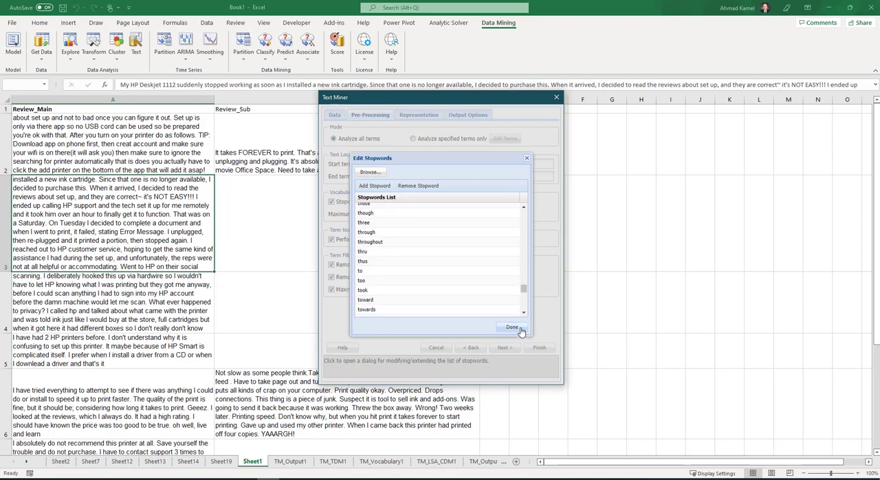
{"action": "left_click", "coordinate": [513, 327]}
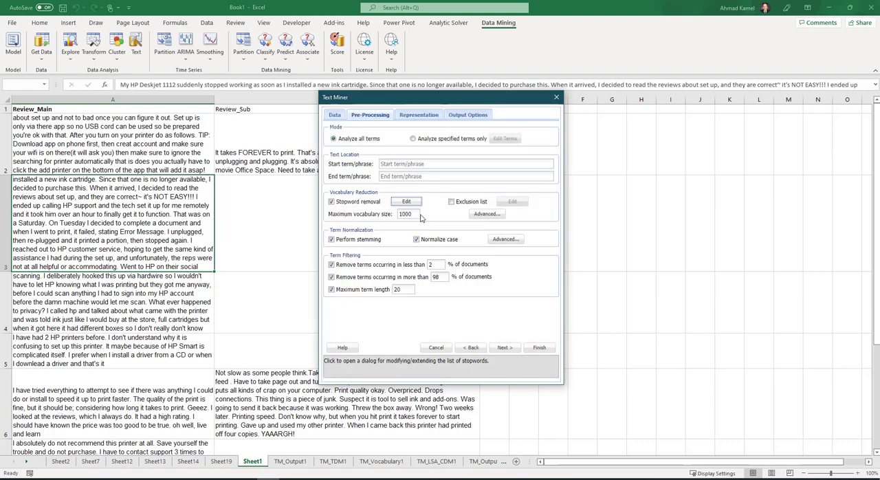
- Set the maximum vocabulary size to 5 and run the Text Miner with the remaining default settings
{"action": "double_click", "coordinate": [415, 214]}
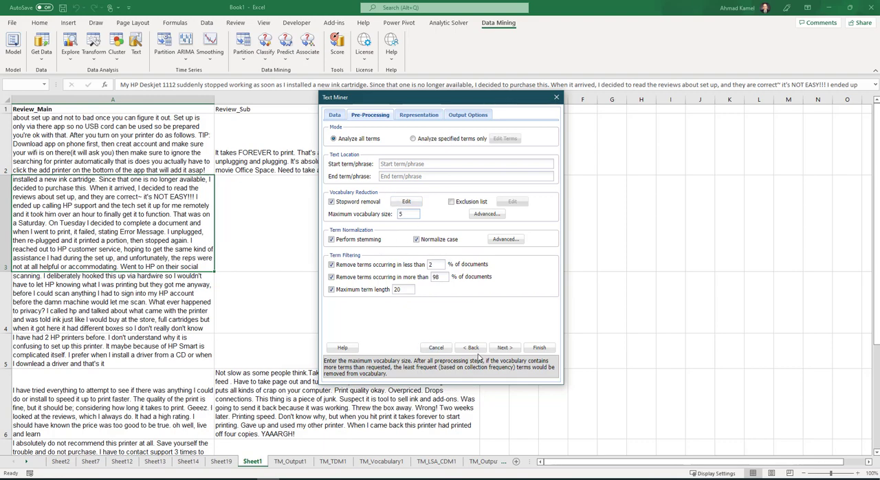
{"action": "left_click", "coordinate": [541, 348]}
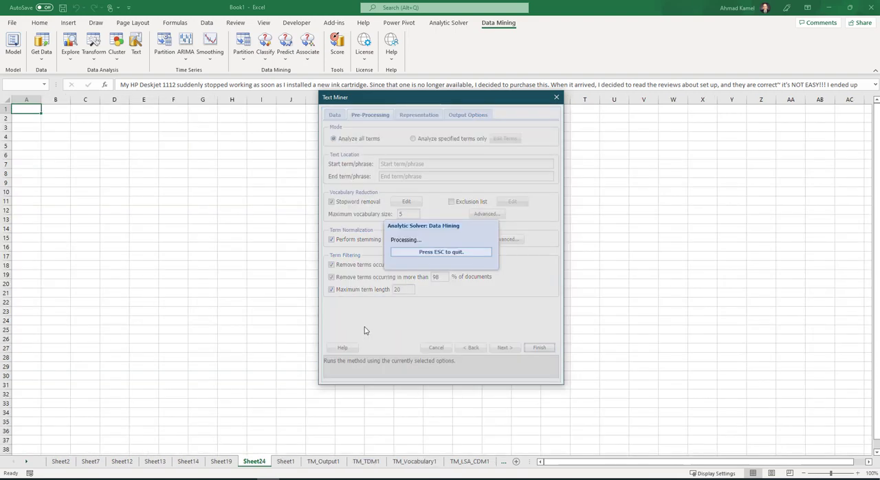
{"action": "scroll", "coordinate": [184, 277], "scroll_direction": "down", "scroll_amount": 11}
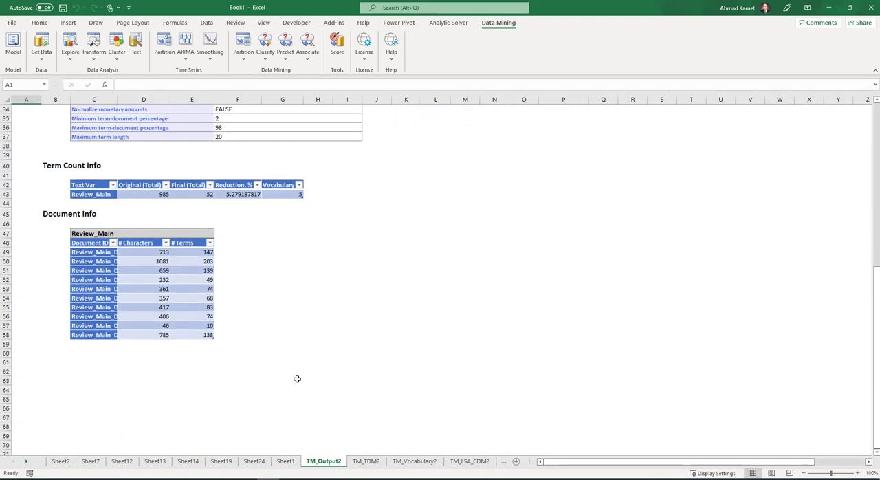
- Widen columns D to F of the Term-Document Matrix on TM_TDM2 and go through its term headers
{"action": "left_click", "coordinate": [366, 462]}
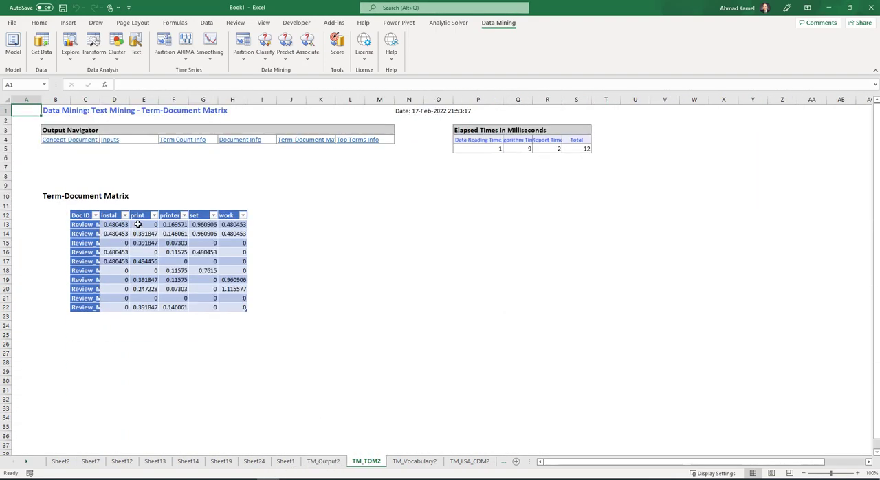
{"action": "left_click", "coordinate": [126, 213]}
{"action": "left_click_drag", "start_coordinate": [129, 100], "coordinate": [247, 100]}
{"action": "left_click", "coordinate": [125, 213]}
{"action": "left_click", "coordinate": [159, 216]}
{"action": "left_click", "coordinate": [208, 215]}
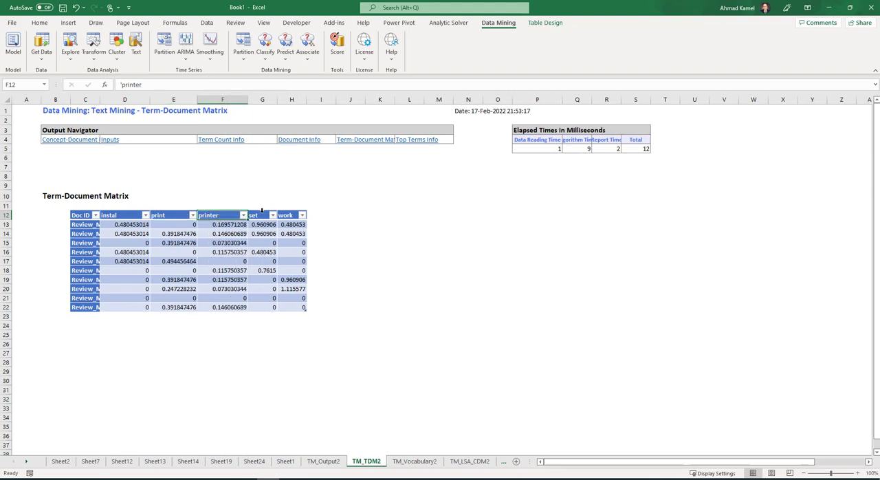
{"action": "left_click", "coordinate": [259, 215]}
{"action": "left_click", "coordinate": [278, 216]}
{"action": "left_click", "coordinate": [215, 209]}
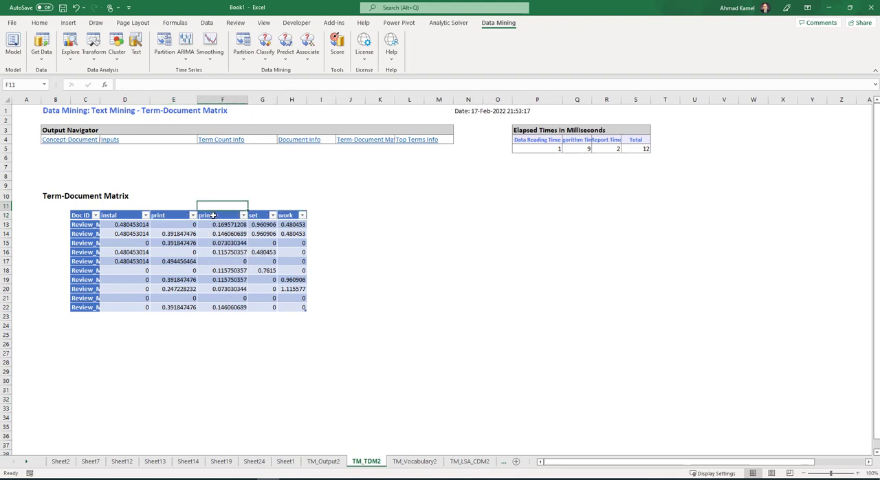
{"action": "left_click", "coordinate": [220, 216]}
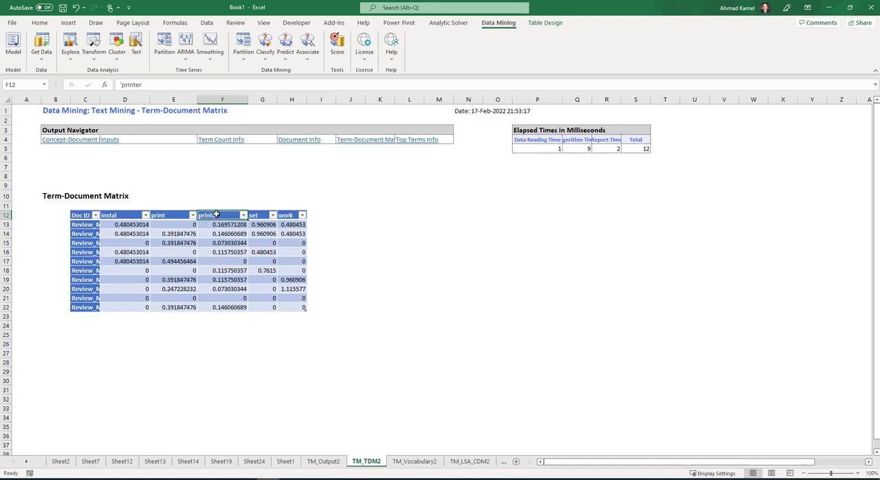
- Start a new Text Miner analysis on Sheet1 with Review_Main as the text variable and proceed to pre-processing
{"action": "left_click", "coordinate": [285, 461]}
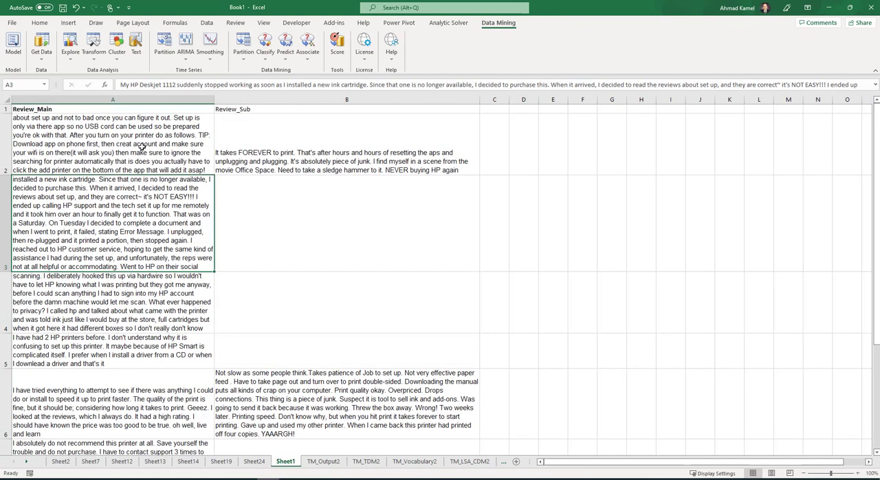
{"action": "left_click", "coordinate": [136, 48]}
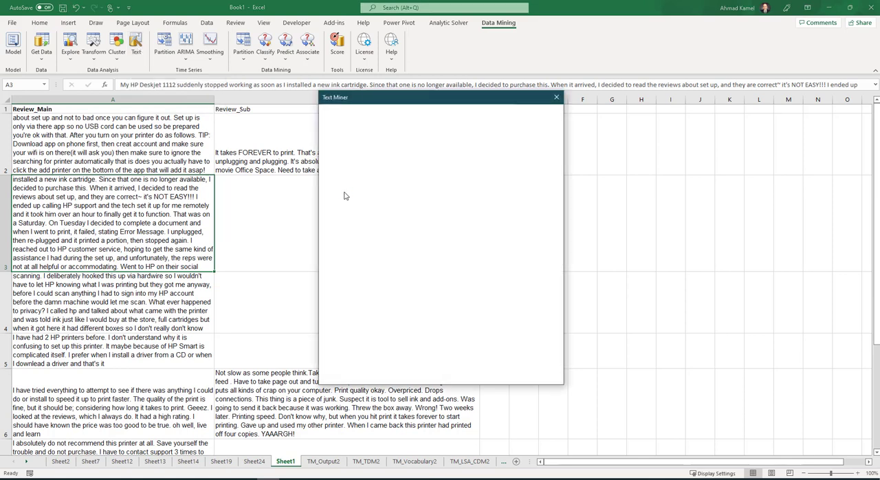
{"action": "left_click", "coordinate": [357, 199]}
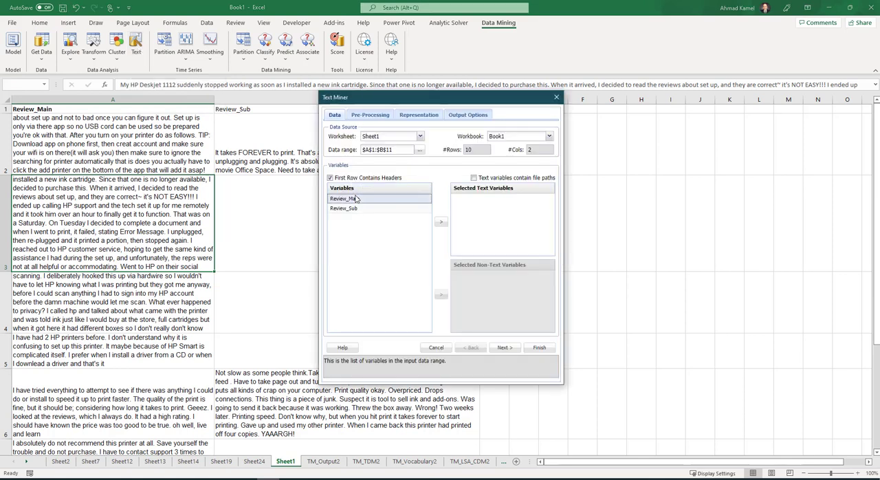
{"action": "left_click", "coordinate": [442, 224]}
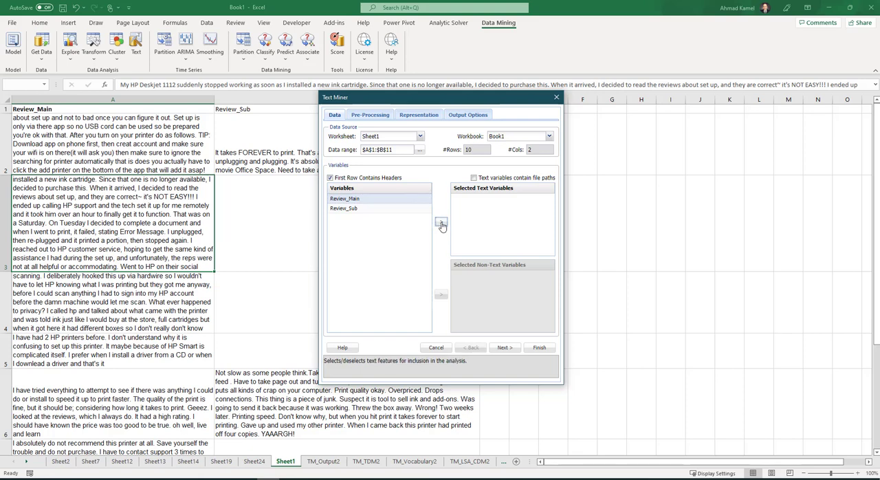
{"action": "left_click", "coordinate": [515, 347]}
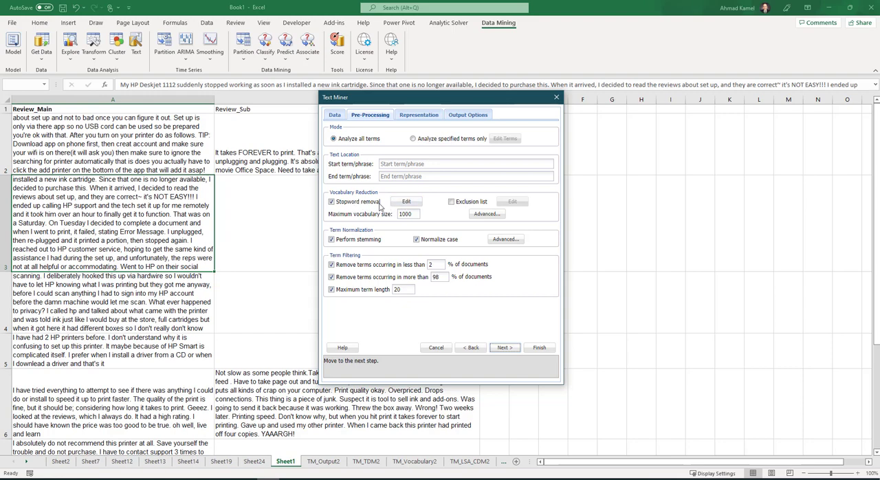
- Open the stopword list for editing and remove the two placeholder "stopword" entries at its end
{"action": "left_click", "coordinate": [410, 202]}
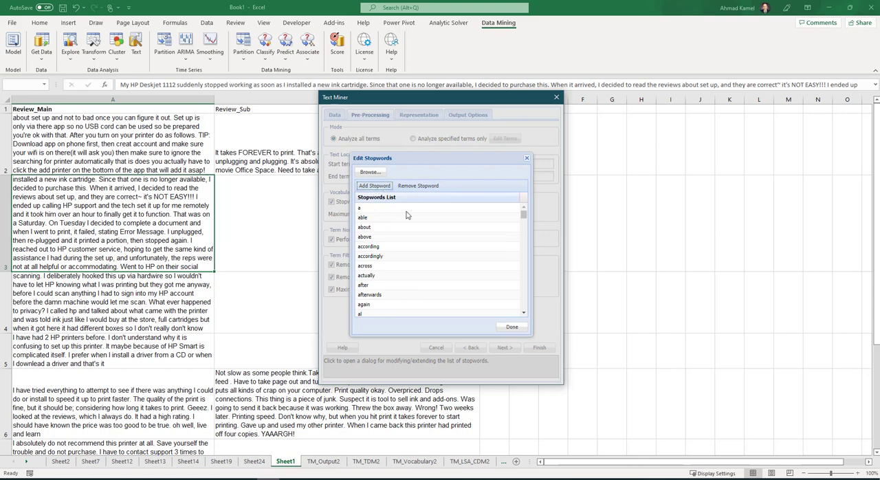
{"action": "scroll", "coordinate": [473, 240], "scroll_direction": "down", "scroll_amount": 10}
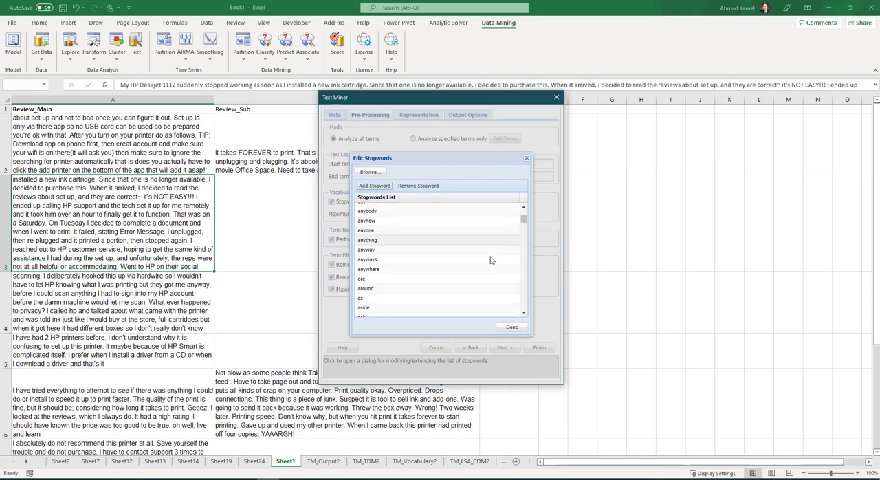
{"action": "left_click_drag", "start_coordinate": [526, 226], "coordinate": [522, 324]}
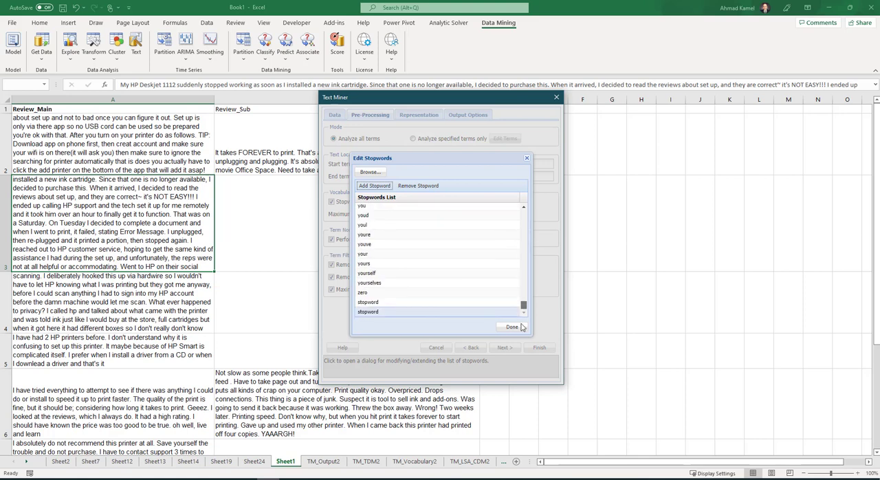
{"action": "left_click", "coordinate": [375, 302]}
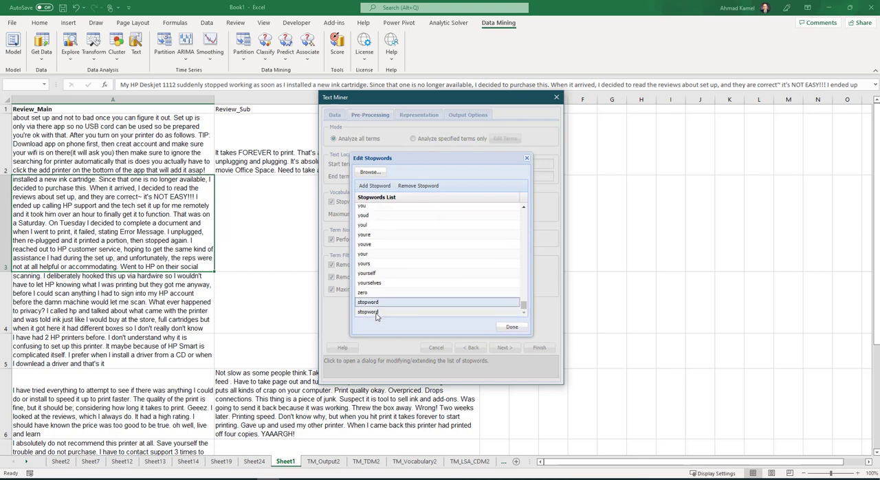
{"action": "left_click", "coordinate": [418, 185]}
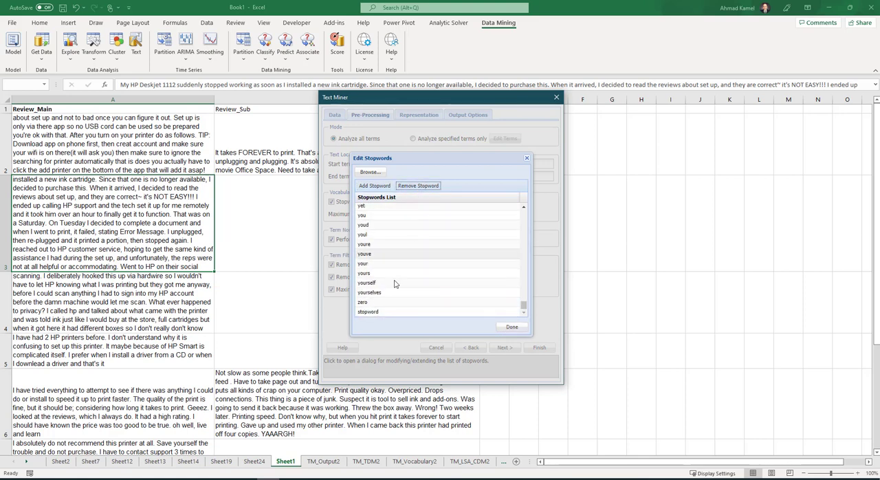
{"action": "left_click", "coordinate": [377, 313]}
{"action": "left_click", "coordinate": [418, 186]}
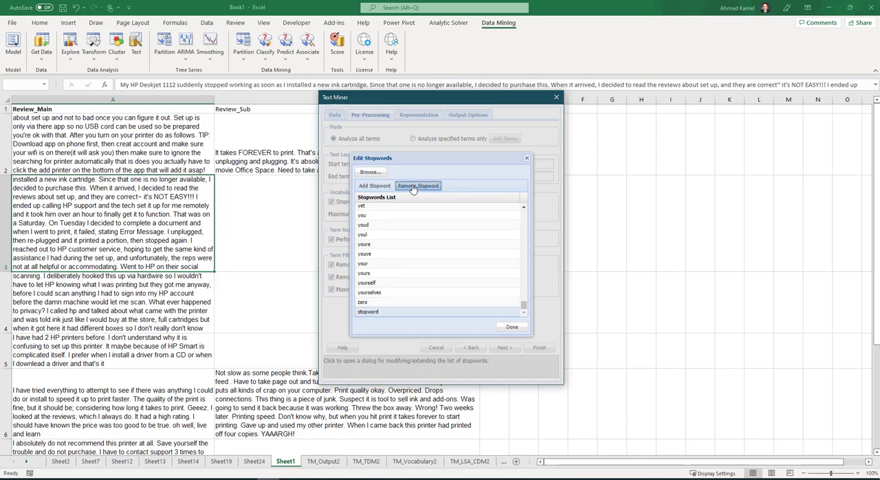
- Add "printer" as a new entry in the stopword list and finish editing the list
{"action": "left_click", "coordinate": [375, 187]}
{"action": "scroll", "coordinate": [369, 317], "scroll_direction": "down", "scroll_amount": 1}
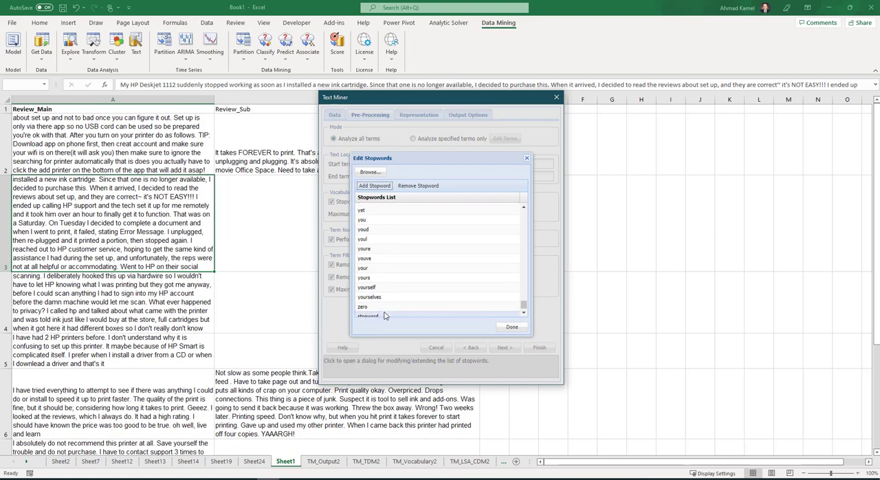
{"action": "double_click", "coordinate": [369, 313]}
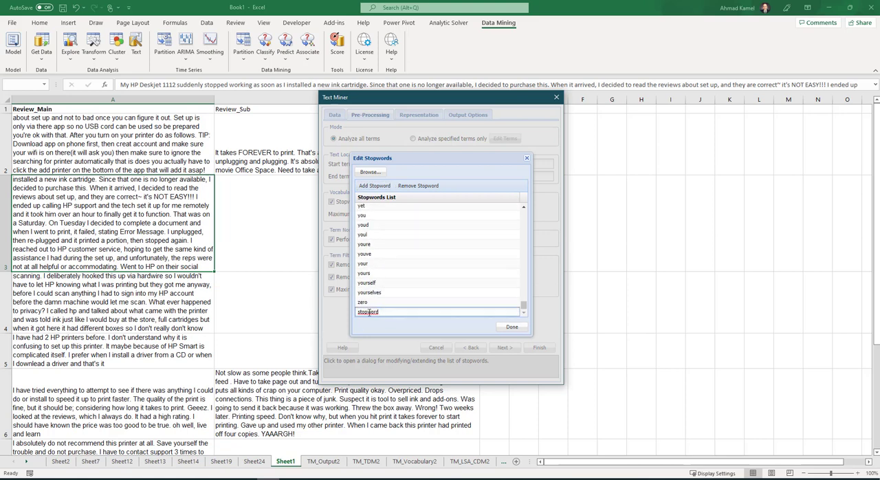
{"action": "double_click", "coordinate": [369, 313]}
{"action": "type", "text": "Pr"}
{"action": "key", "text": "BackSpace"}
{"action": "key", "text": "BackSpace"}
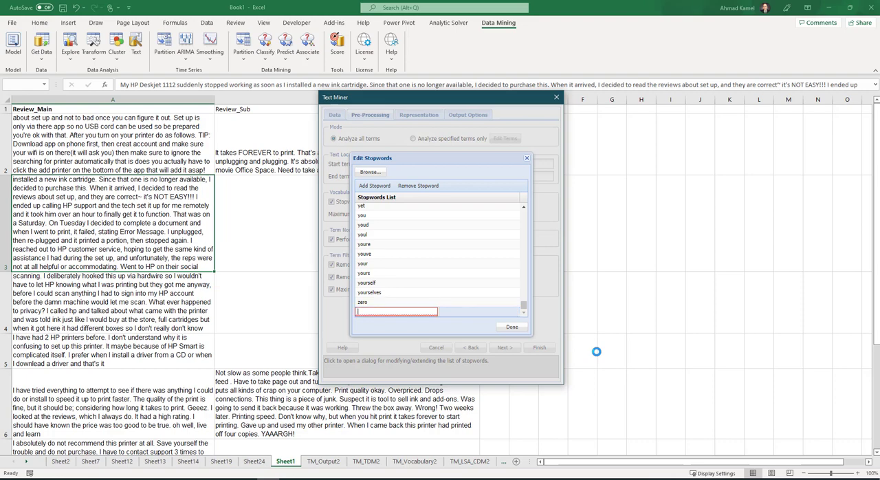
{"action": "type", "text": "printer"}
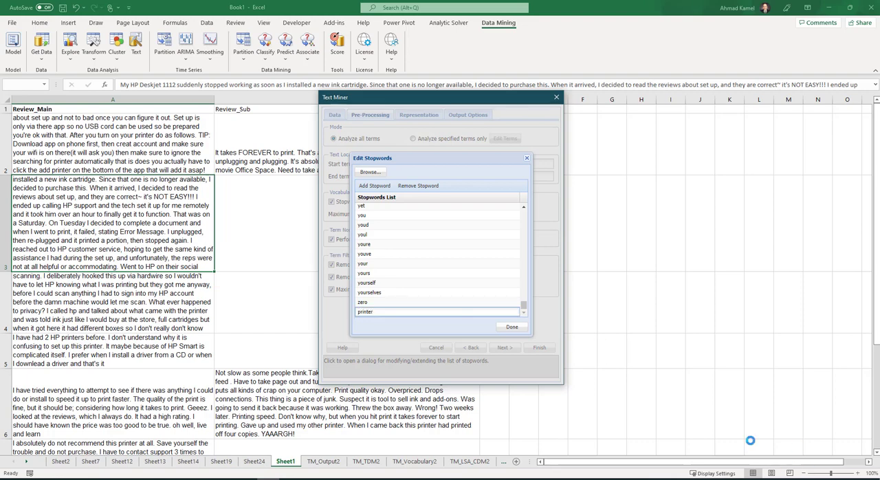
{"action": "left_click", "coordinate": [522, 327]}
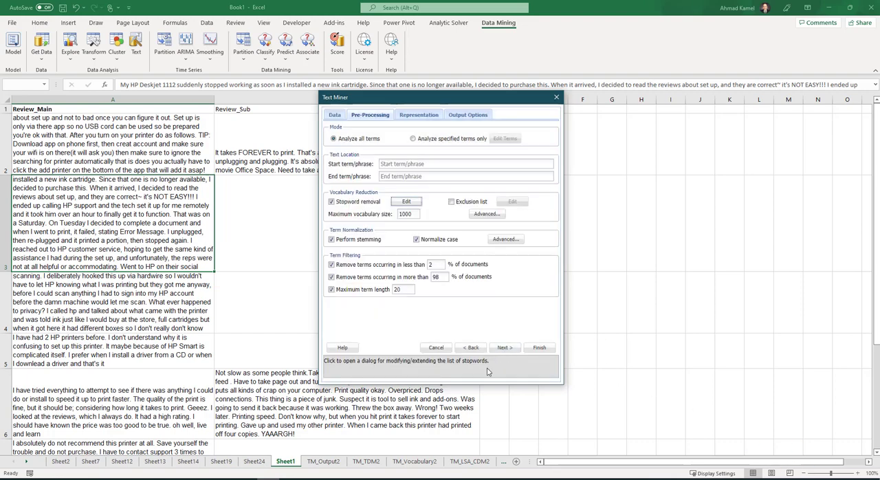
- Limit the vocabulary to a maximum of 5 terms and run the Text Miner with the customized stopword list
{"action": "double_click", "coordinate": [415, 214]}
{"action": "type", "text": "5"}
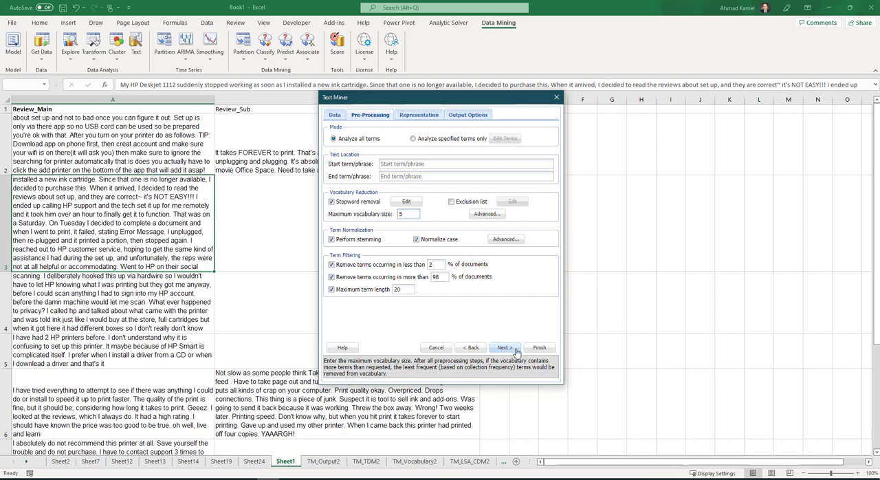
{"action": "left_click", "coordinate": [539, 347]}
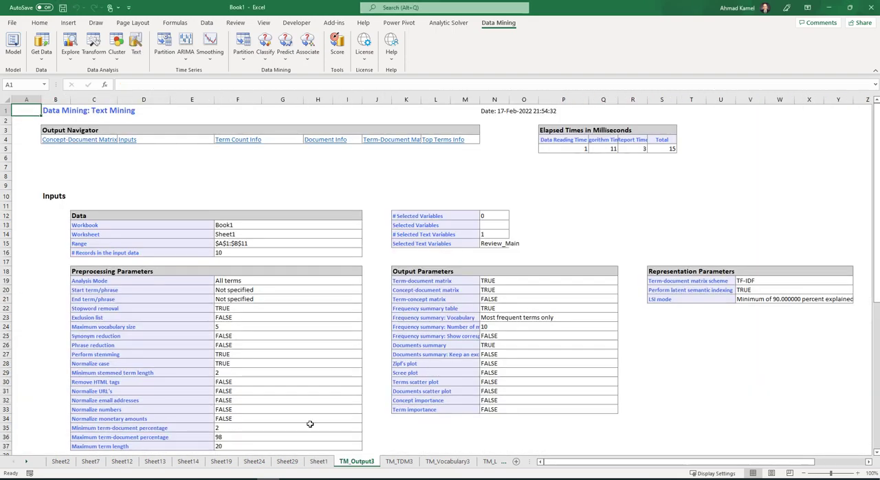
- Review the new analysis output and examine the term headers of the Term-Document Matrix on TM_TDM3
{"action": "scroll", "coordinate": [310, 424], "scroll_direction": "down", "scroll_amount": 5}
{"action": "left_click", "coordinate": [399, 461]}
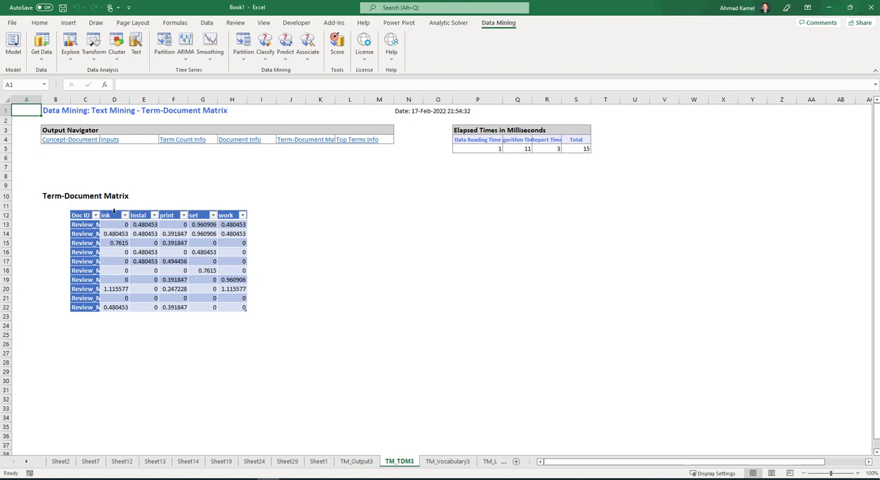
{"action": "mouse_move", "coordinate": [114, 211]}
{"action": "left_mouse_down"}
{"action": "mouse_move", "coordinate": [241, 214]}
{"action": "mouse_move", "coordinate": [104, 213]}
{"action": "left_mouse_up"}
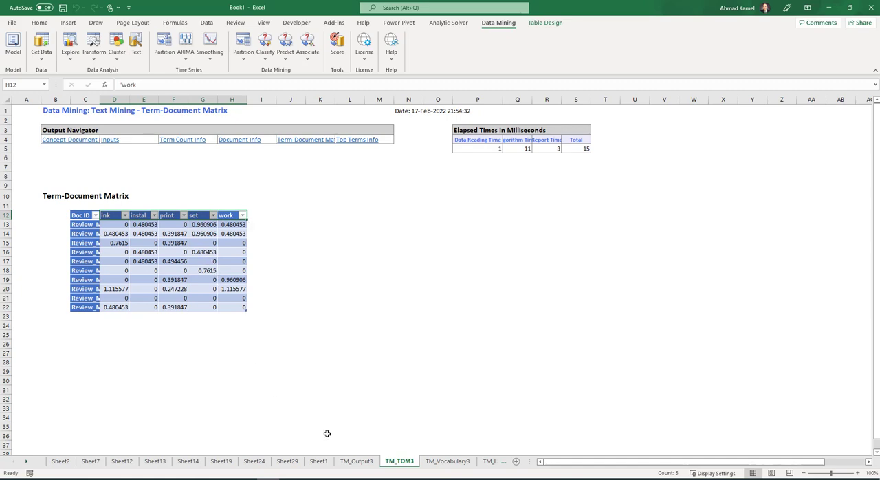
- Start a new Text Miner analysis on Sheet1 with Review_Main as the text variable and proceed to the pre-processing options
{"action": "left_click", "coordinate": [319, 462]}
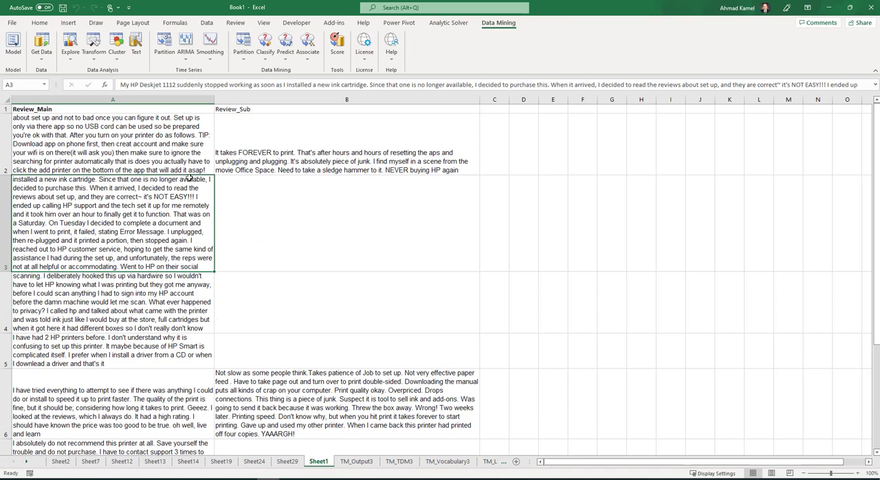
{"action": "left_click", "coordinate": [137, 47]}
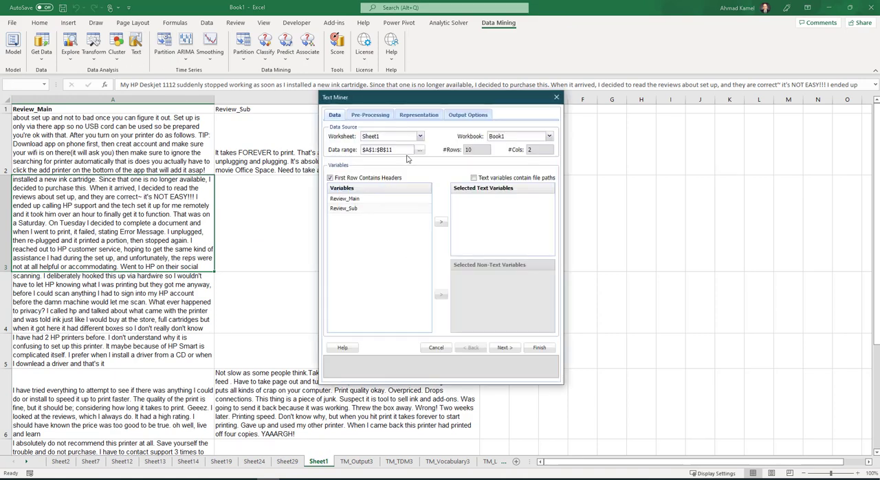
{"action": "left_click", "coordinate": [347, 199]}
{"action": "left_click", "coordinate": [441, 222]}
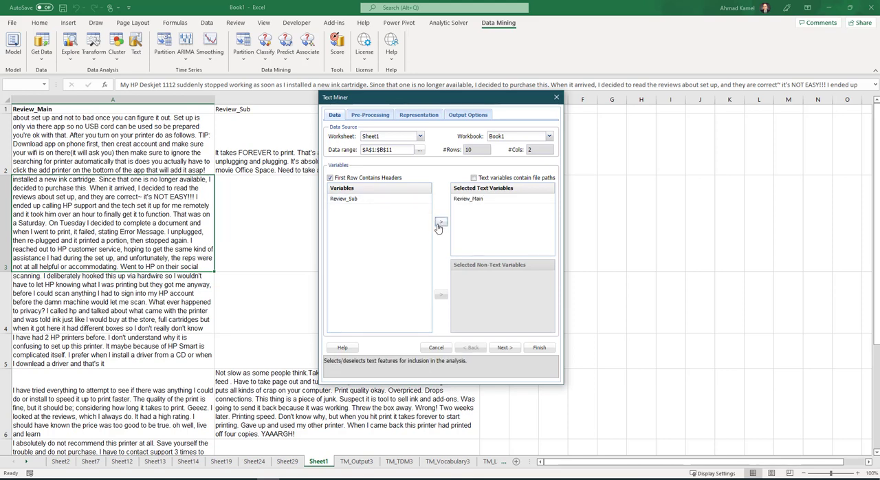
{"action": "left_click", "coordinate": [507, 349]}
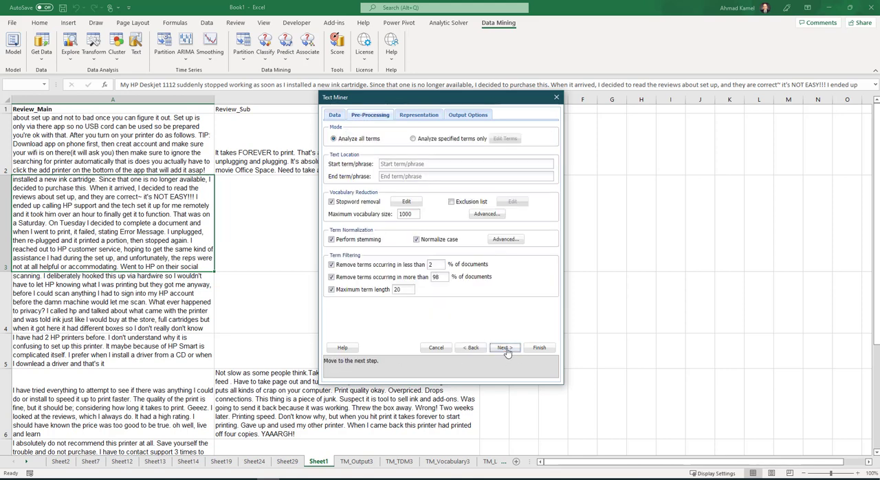
- Open the default stopword list and look through its entries beginning with "p"
{"action": "left_click", "coordinate": [408, 202]}
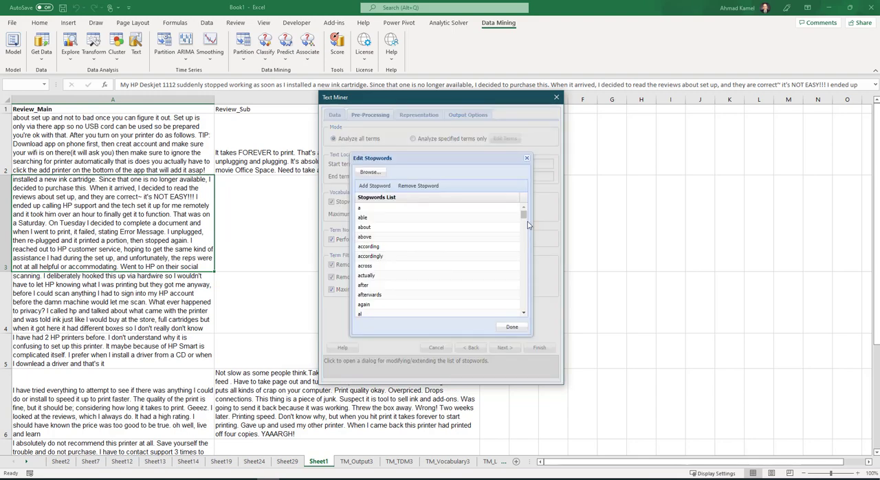
{"action": "left_click_drag", "start_coordinate": [524, 216], "coordinate": [516, 275]}
{"action": "scroll", "coordinate": [483, 281], "scroll_direction": "up", "scroll_amount": 9}
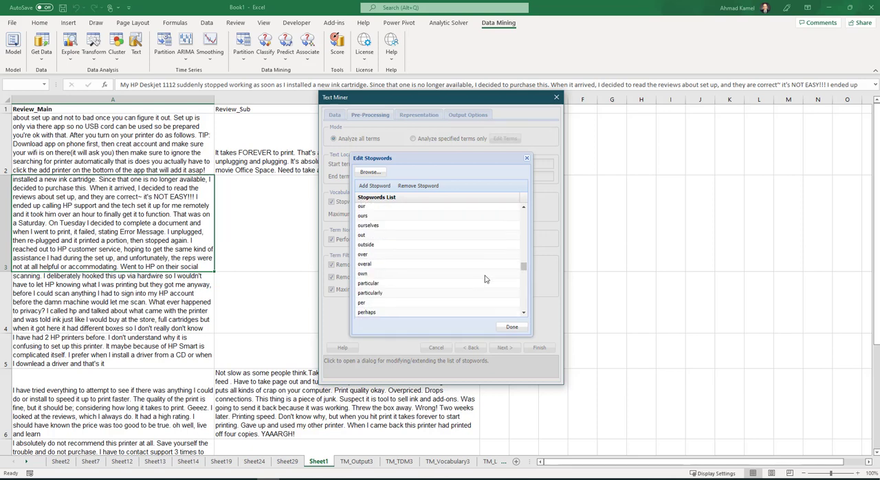
{"action": "scroll", "coordinate": [484, 279], "scroll_direction": "down", "scroll_amount": 7}
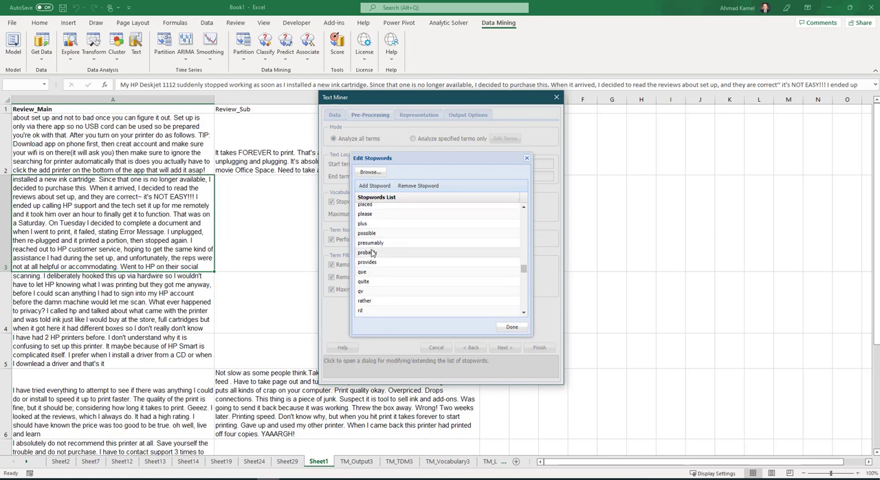
{"action": "scroll", "coordinate": [402, 249], "scroll_direction": "down", "scroll_amount": 2}
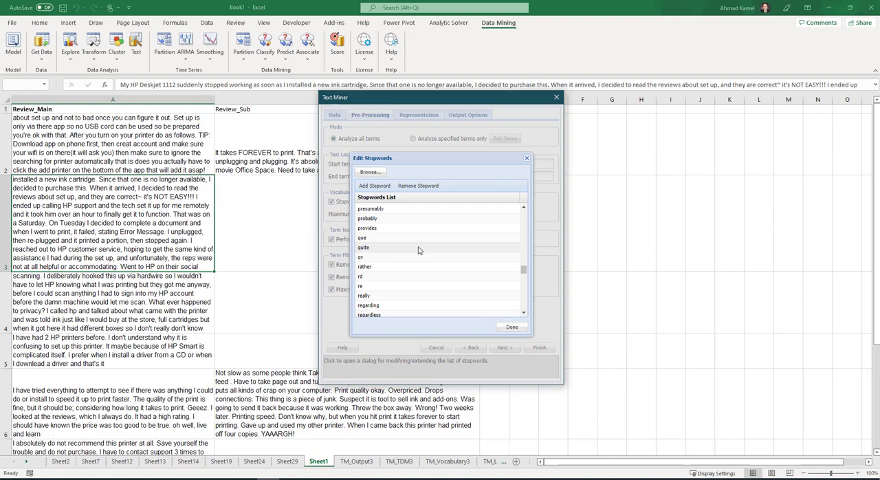
{"action": "scroll", "coordinate": [419, 250], "scroll_direction": "up", "scroll_amount": 3}
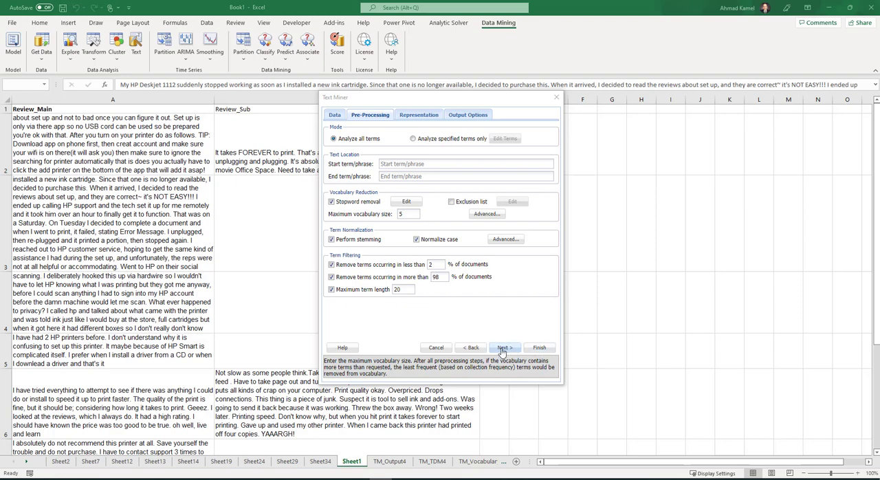
- Run the Text Miner with a maximum vocabulary of 5 terms and examine the term headers, including "printer", on TM_TDM5
{"action": "left_click", "coordinate": [548, 350]}
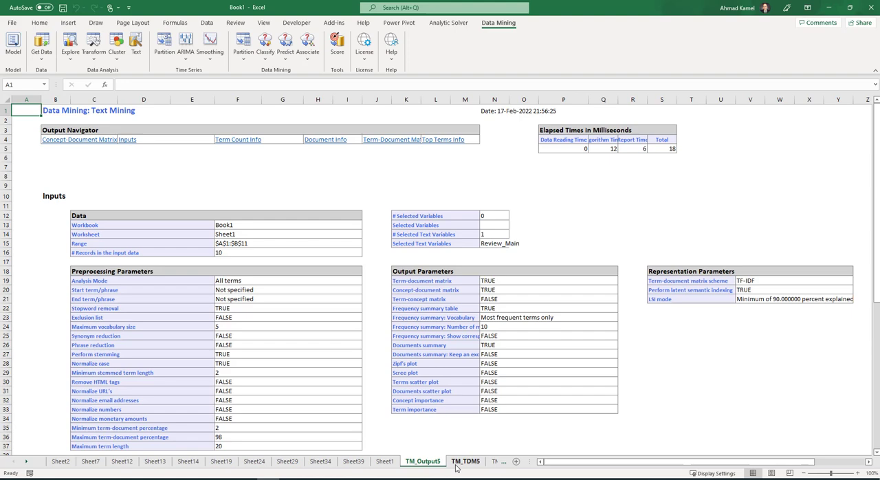
{"action": "left_click", "coordinate": [462, 462]}
{"action": "left_click_drag", "start_coordinate": [103, 217], "coordinate": [233, 216]}
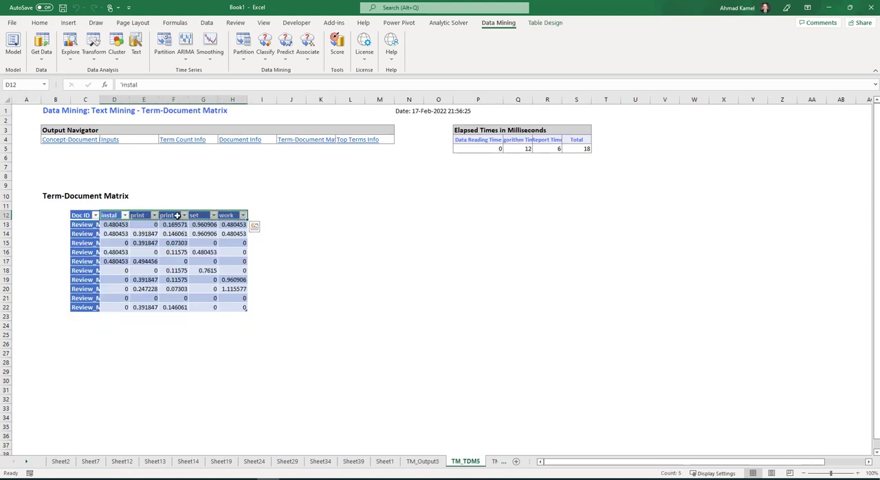
{"action": "left_click", "coordinate": [176, 216]}
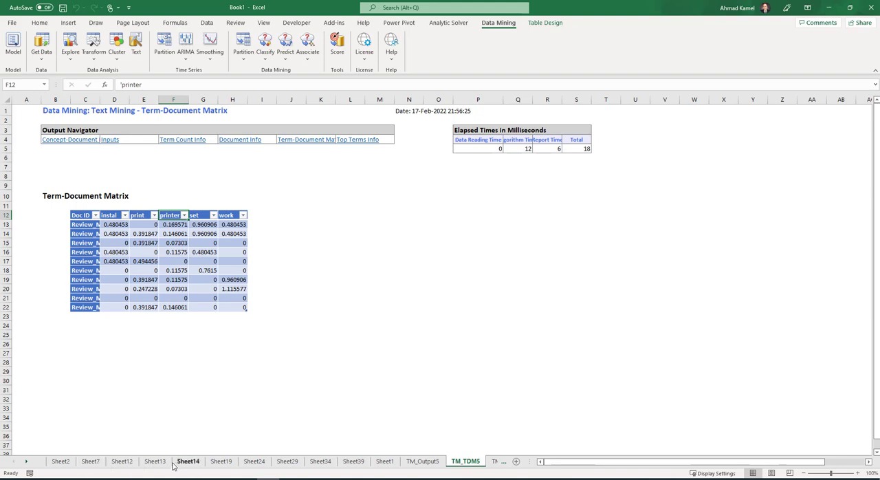
- Look through the additional numbered worksheets from Sheet2 to Sheet34 to check their contents
{"action": "left_click", "coordinate": [60, 461]}
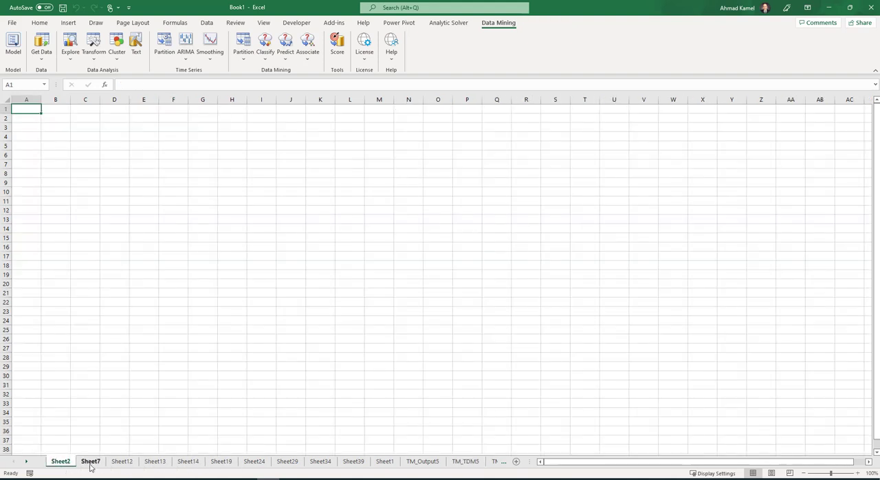
{"action": "left_click", "coordinate": [122, 461]}
{"action": "left_click", "coordinate": [155, 462]}
{"action": "left_click", "coordinate": [188, 461]}
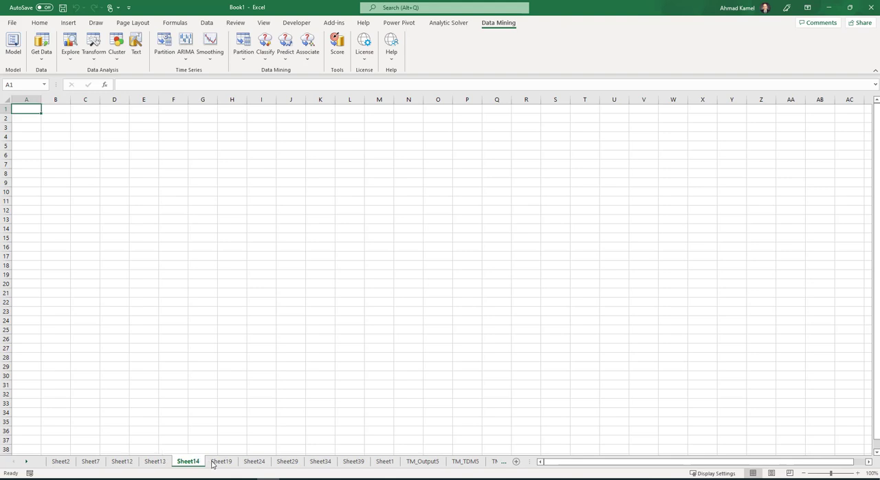
{"action": "left_click", "coordinate": [220, 461]}
{"action": "left_click", "coordinate": [254, 462]}
{"action": "left_click", "coordinate": [287, 461]}
{"action": "left_click", "coordinate": [320, 462]}
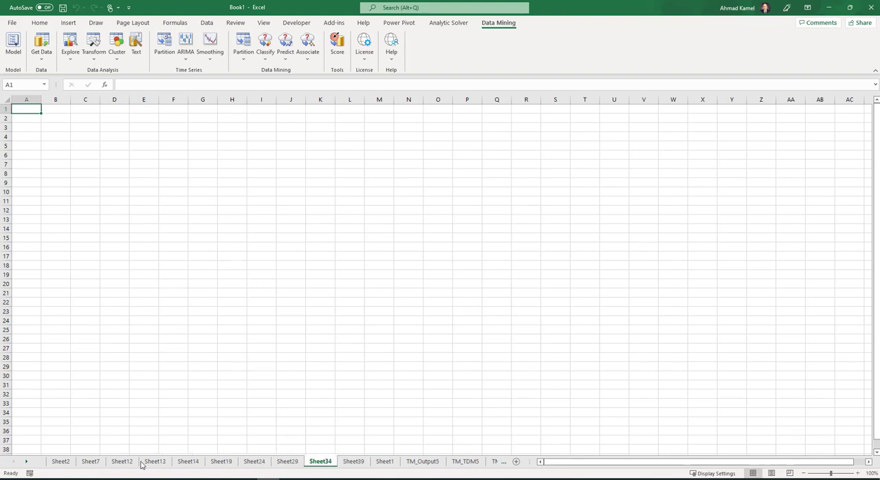
- Return to Sheet1, set up another Text Miner run with Review_Main as the selected text variable, and advance to pre-processing
{"action": "left_click", "coordinate": [385, 463]}
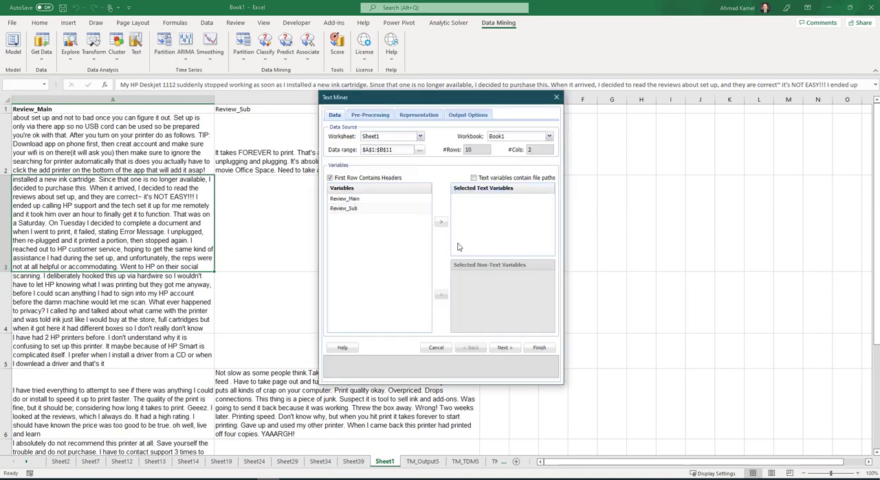
{"action": "left_click", "coordinate": [364, 199]}
{"action": "left_click", "coordinate": [441, 222]}
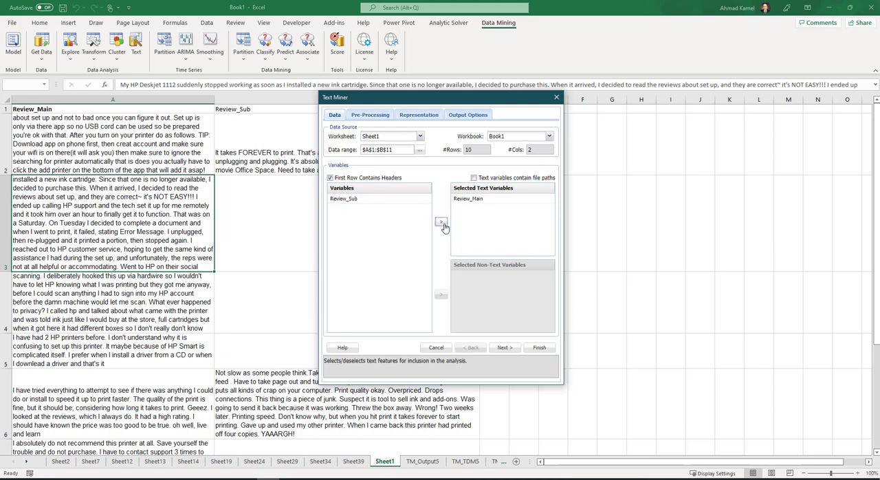
{"action": "left_click", "coordinate": [505, 348]}
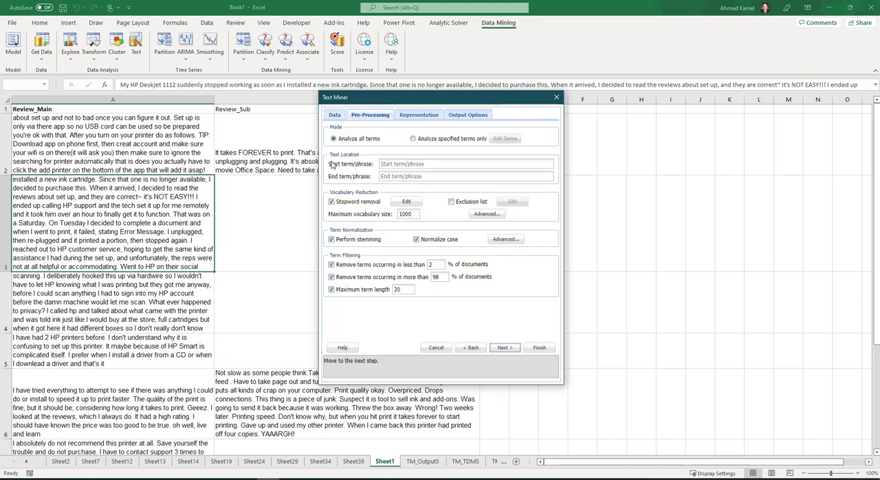
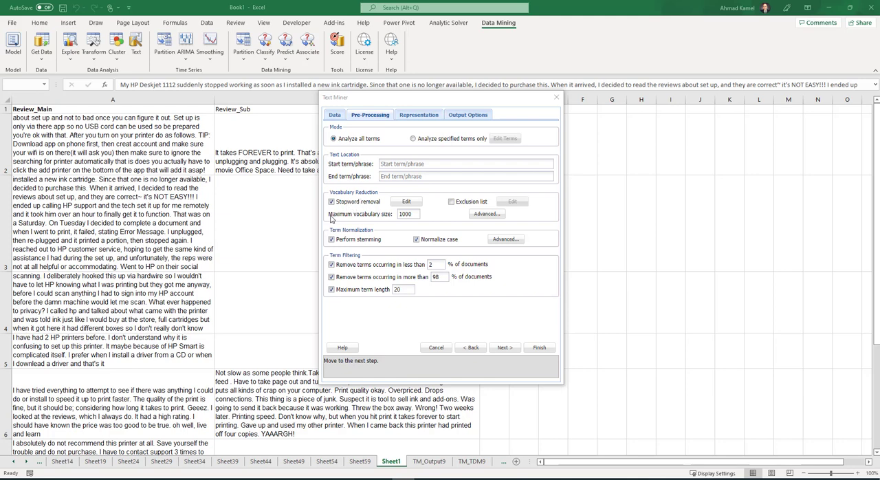
- Open the stopword list, look through its entries to the end, and close it without editing
{"action": "left_click", "coordinate": [404, 203]}
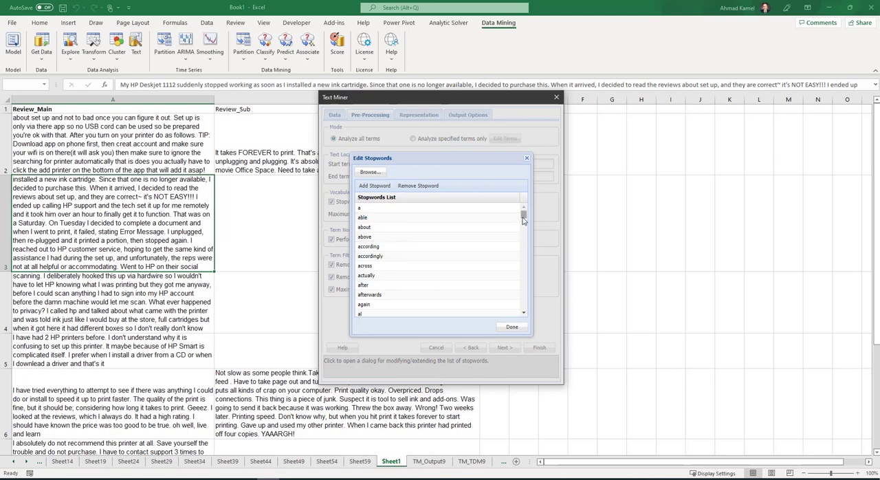
{"action": "left_click_drag", "start_coordinate": [524, 214], "coordinate": [512, 312]}
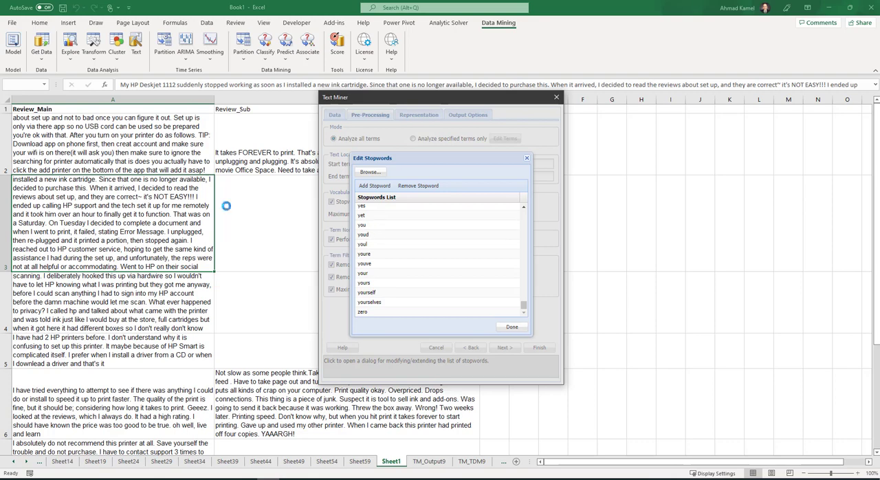
{"action": "left_click", "coordinate": [526, 159]}
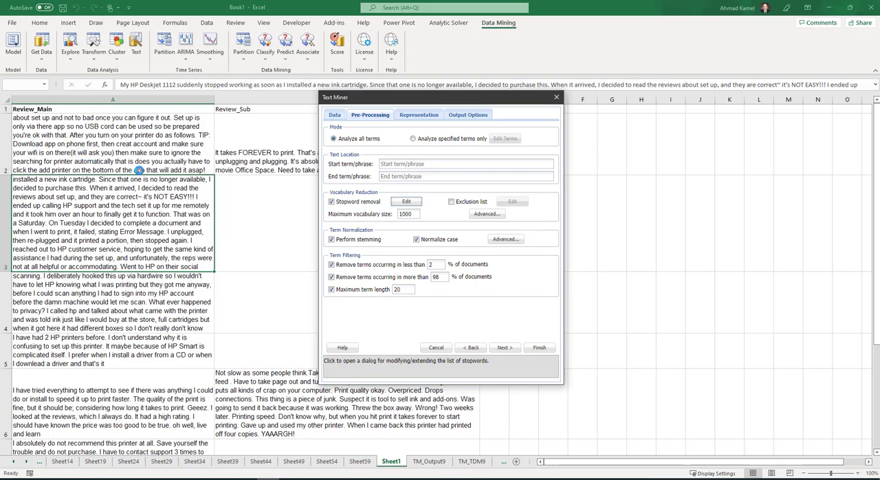
- Enable the exclusion list and set the maximum vocabulary size to 5
{"action": "left_click", "coordinate": [452, 203]}
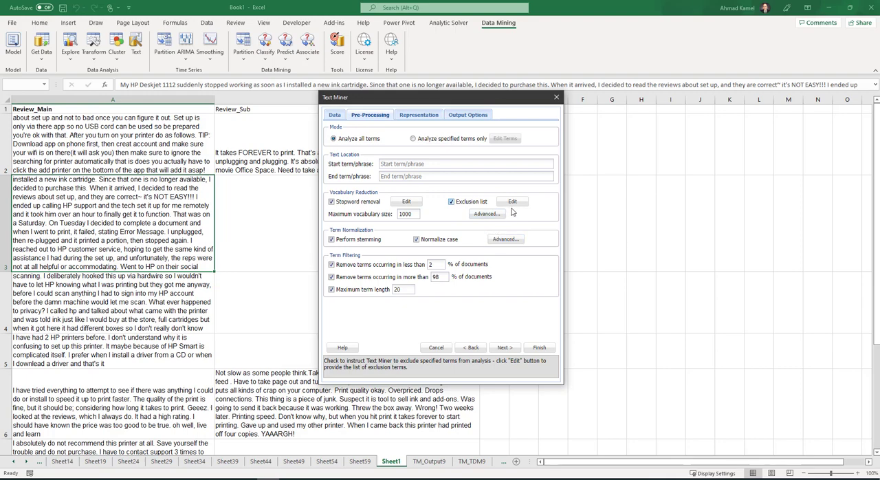
{"action": "left_click", "coordinate": [419, 214]}
{"action": "left_click_drag", "start_coordinate": [419, 215], "coordinate": [331, 216]}
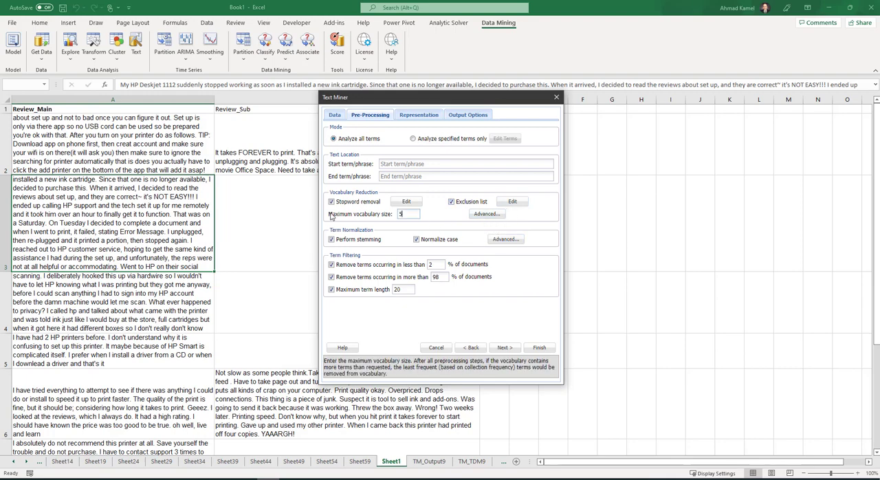
{"action": "type", "text": "5"}
- Add "printer" as a term in the exclusion list and accept the list
{"action": "left_click", "coordinate": [515, 202]}
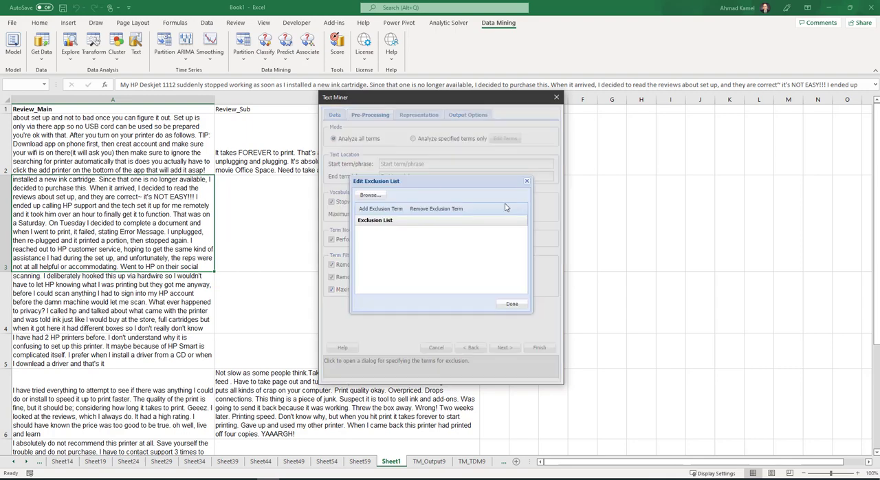
{"action": "left_click", "coordinate": [380, 208]}
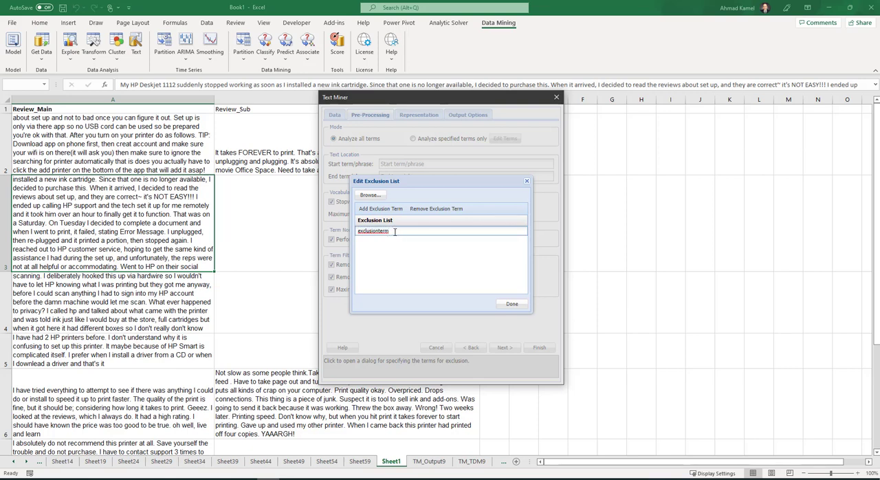
{"action": "double_click", "coordinate": [394, 232]}
{"action": "type", "text": "P"}
{"action": "key", "text": "BackSpace"}
{"action": "type", "text": "printer"}
{"action": "left_click", "coordinate": [512, 304]}
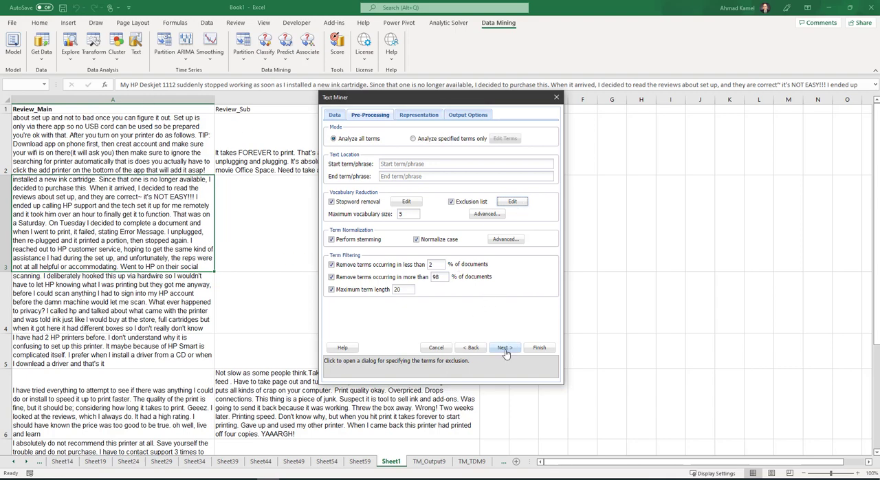
- Run the Text Miner with the exclusion list and examine the term headers on TM_TDM10
{"action": "left_click", "coordinate": [540, 348]}
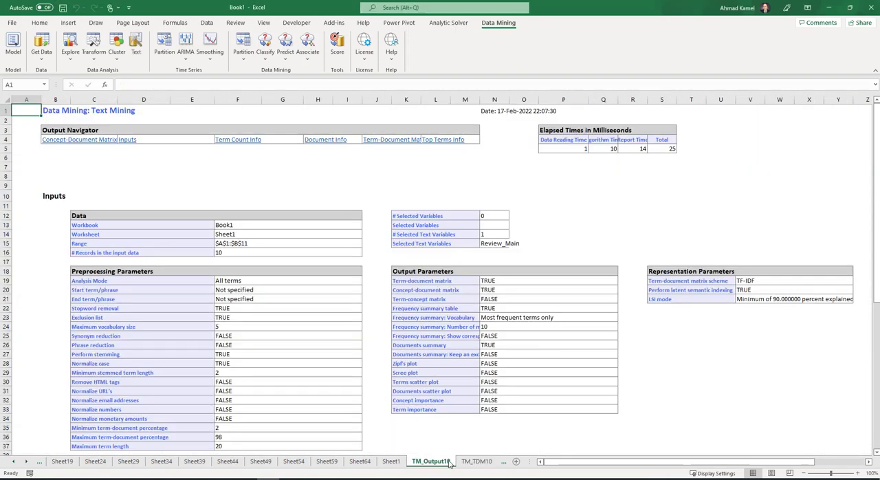
{"action": "left_click", "coordinate": [477, 461]}
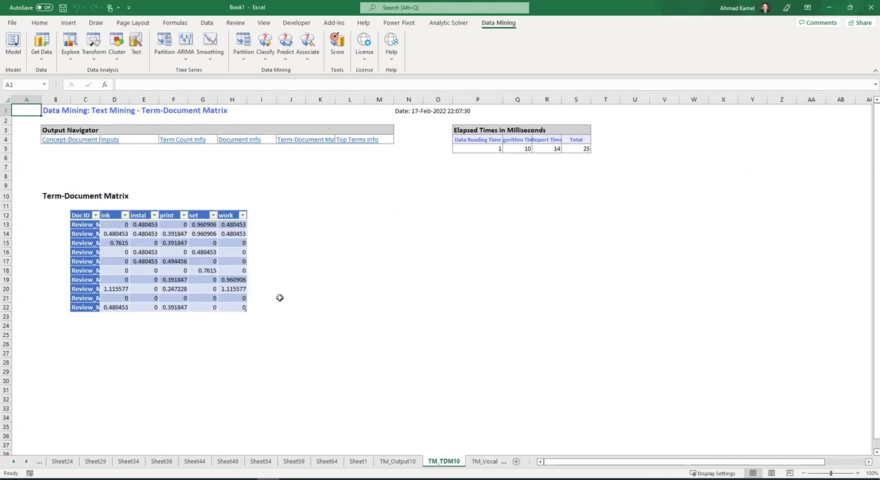
{"action": "left_click", "coordinate": [107, 211]}
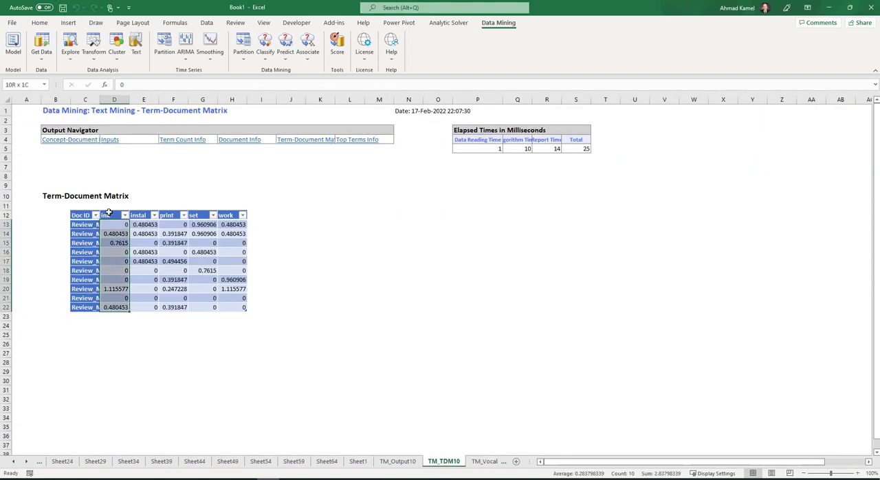
{"action": "left_click_drag", "start_coordinate": [110, 214], "coordinate": [242, 215]}
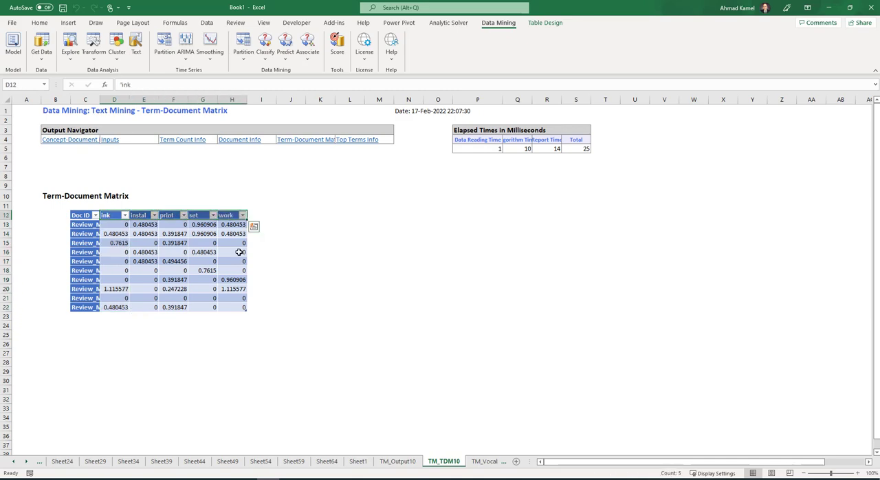
- Return to Sheet1, set up another Text Miner run with Review_Main as the text variable, and advance to pre-processing
{"action": "left_click", "coordinate": [358, 462]}
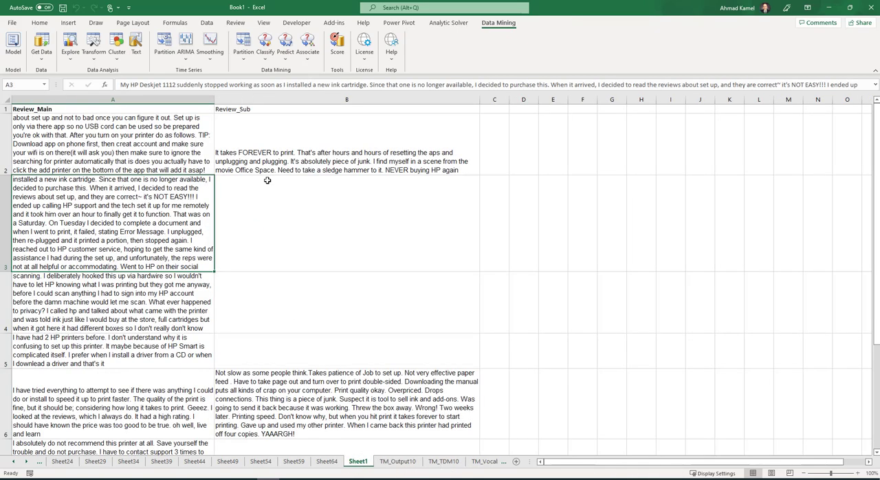
{"action": "left_click", "coordinate": [136, 43]}
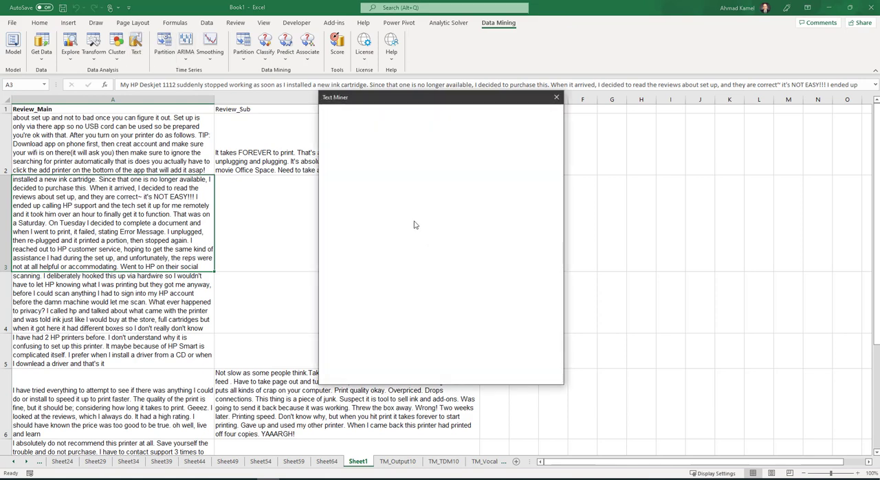
{"action": "left_click", "coordinate": [350, 198]}
{"action": "left_click", "coordinate": [441, 222]}
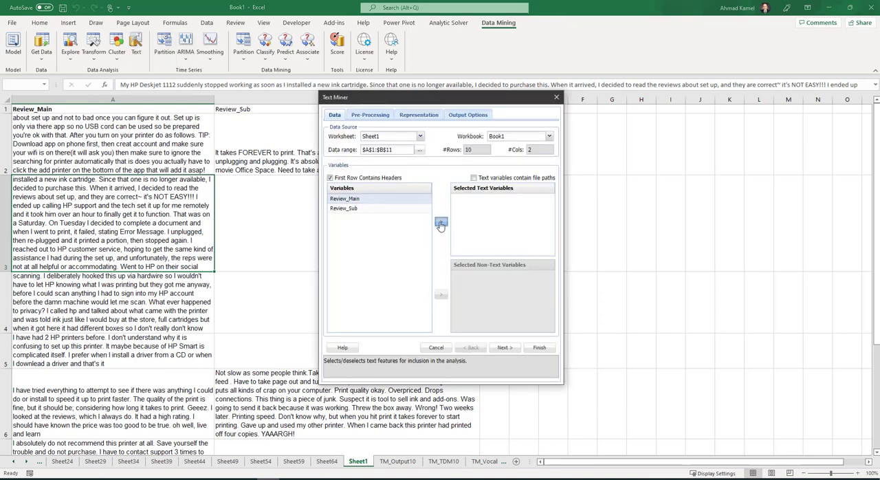
{"action": "left_click", "coordinate": [506, 347]}
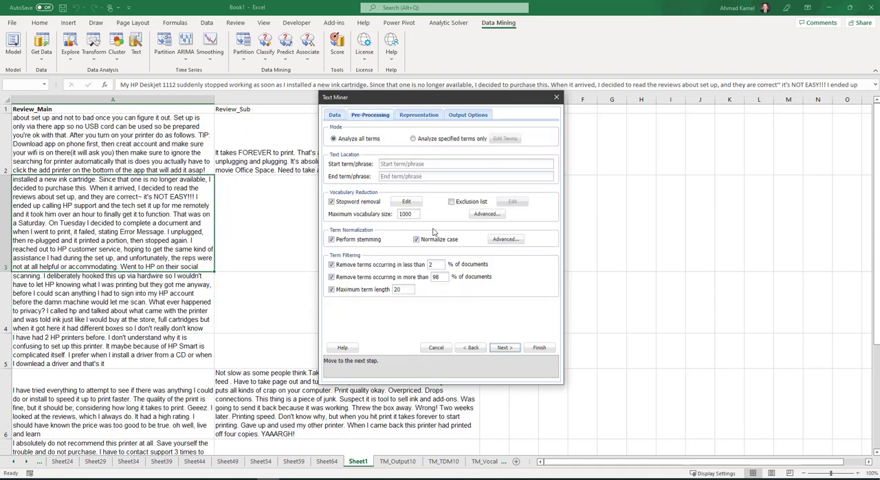
- Enable the exclusion list for this run and check whether it still contains any terms
{"action": "left_click", "coordinate": [453, 202]}
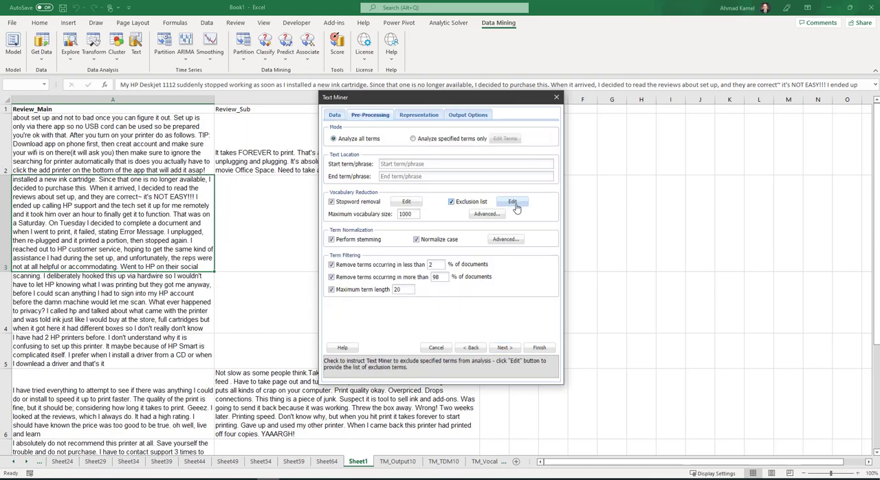
{"action": "left_click", "coordinate": [512, 202]}
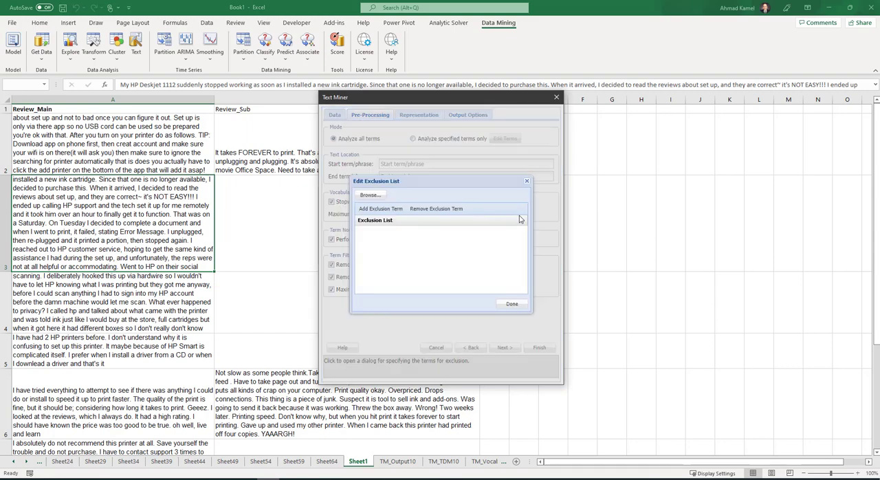
{"action": "left_click", "coordinate": [512, 304]}
- Run the Text Miner with a maximum vocabulary of 5 and no exclusion list, and check the "printer" header on TM_TDM11
{"action": "double_click", "coordinate": [417, 215]}
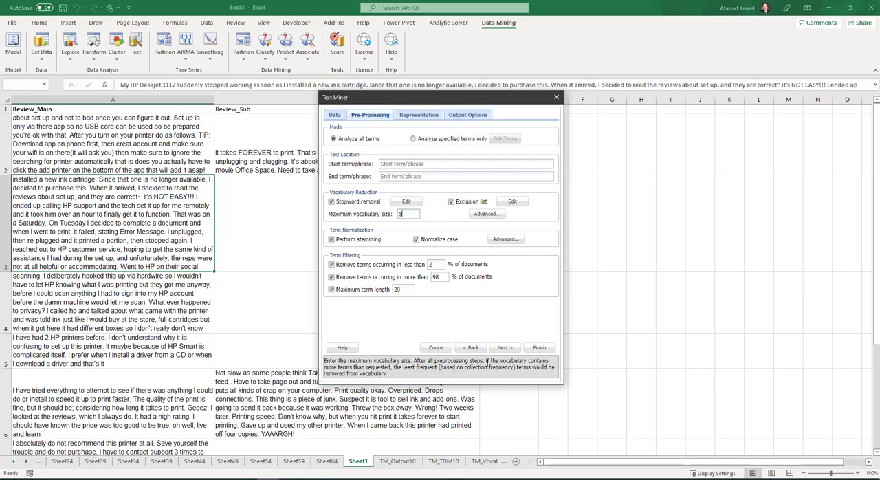
{"action": "left_click", "coordinate": [539, 347]}
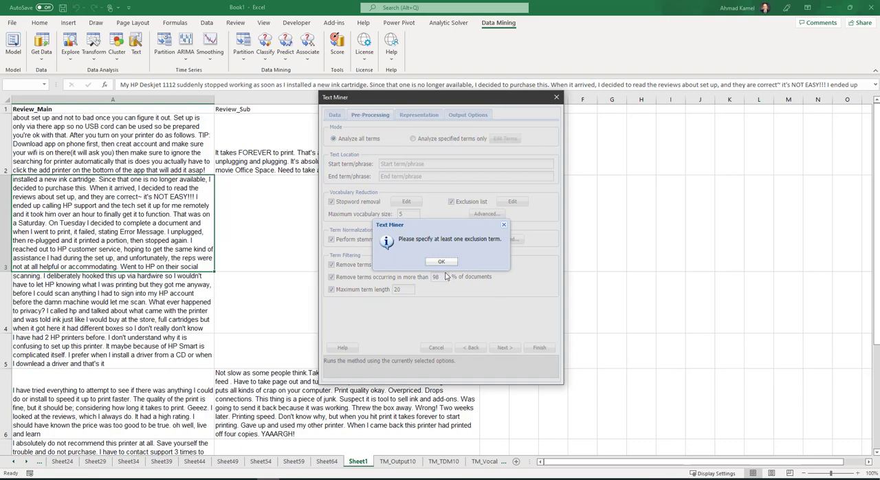
{"action": "left_click", "coordinate": [441, 262]}
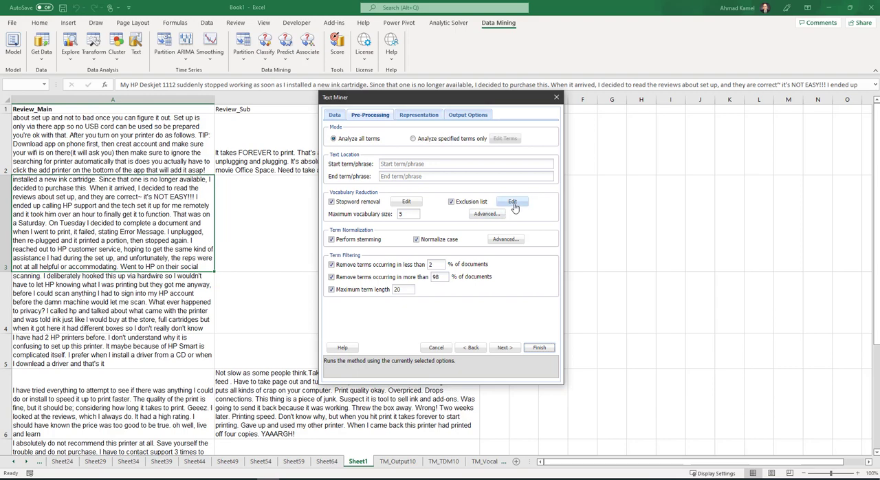
{"action": "left_click", "coordinate": [452, 203]}
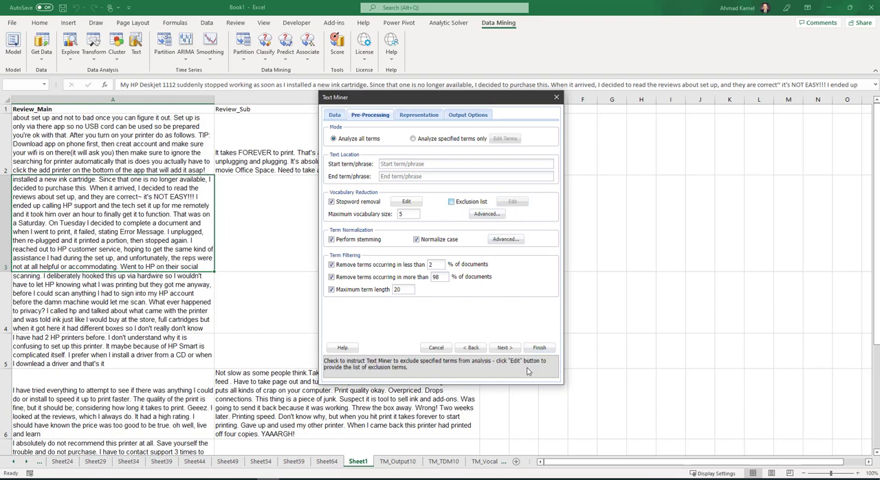
{"action": "left_click", "coordinate": [539, 348]}
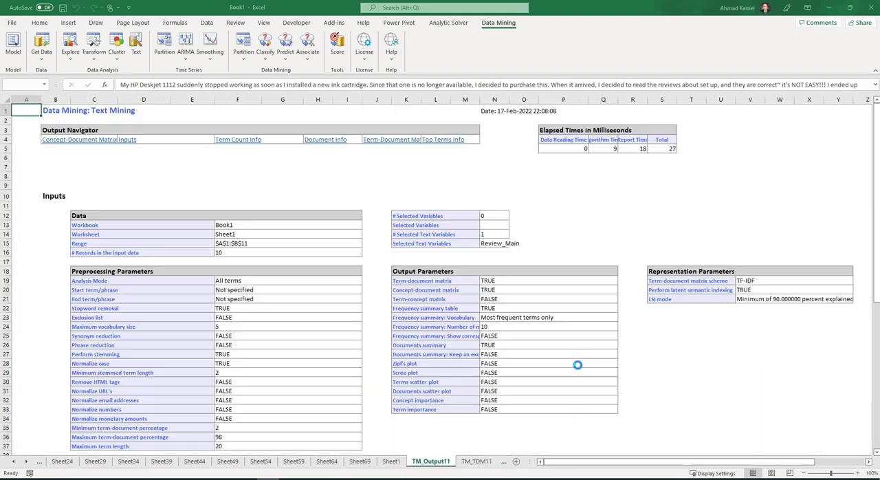
{"action": "left_click", "coordinate": [476, 462]}
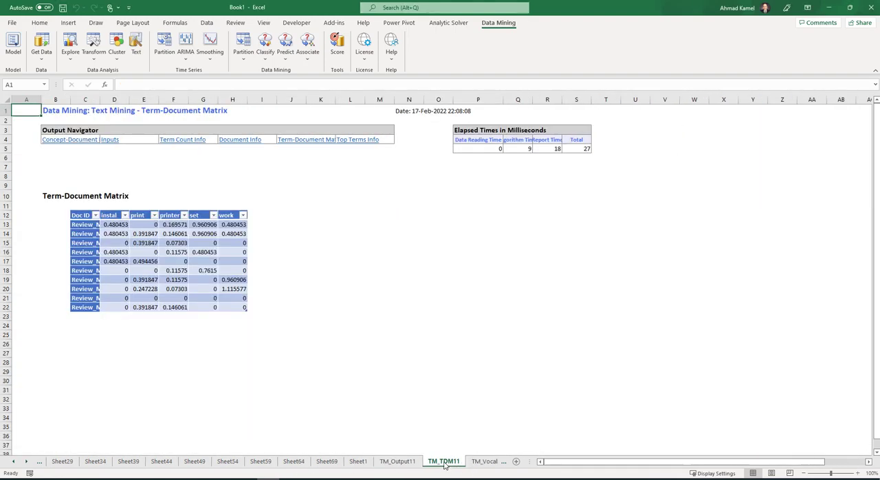
{"action": "left_click", "coordinate": [173, 217]}
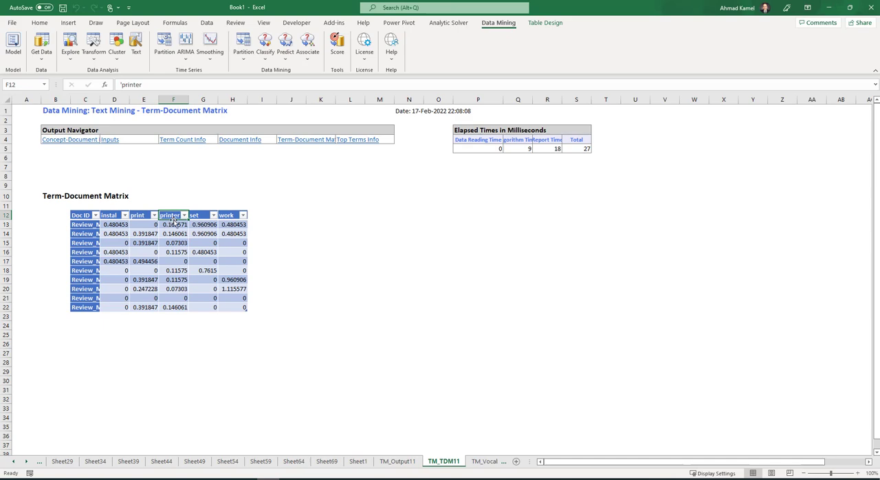
- Run the Text Miner on Review_Main from Sheet1 with a maximum vocabulary size of 10
{"action": "left_click", "coordinate": [359, 462]}
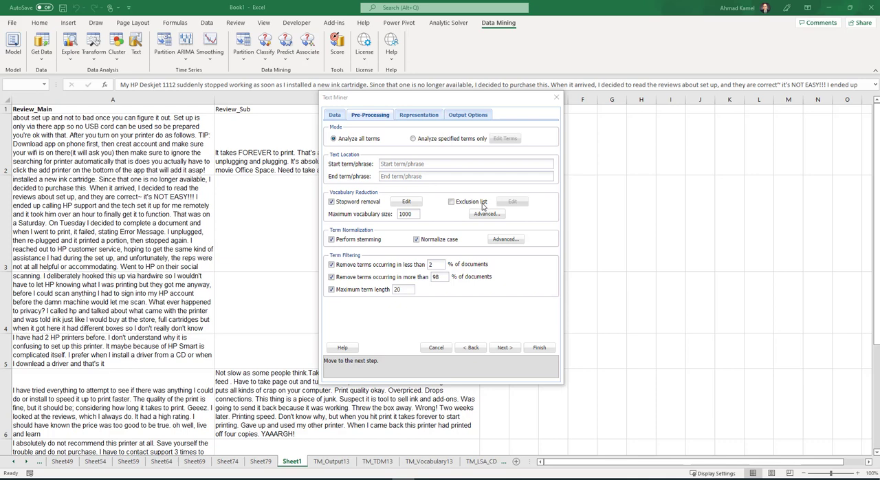
{"action": "double_click", "coordinate": [416, 215]}
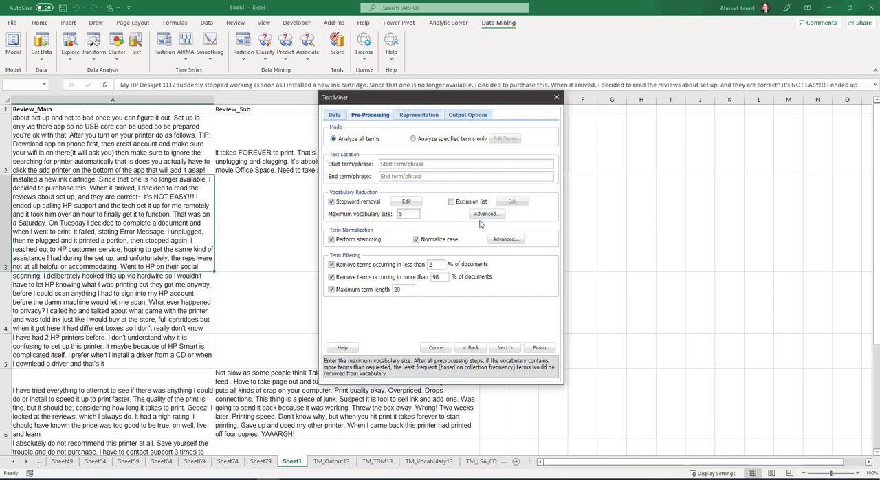
{"action": "type", "text": "10"}
{"action": "left_click", "coordinate": [539, 348]}
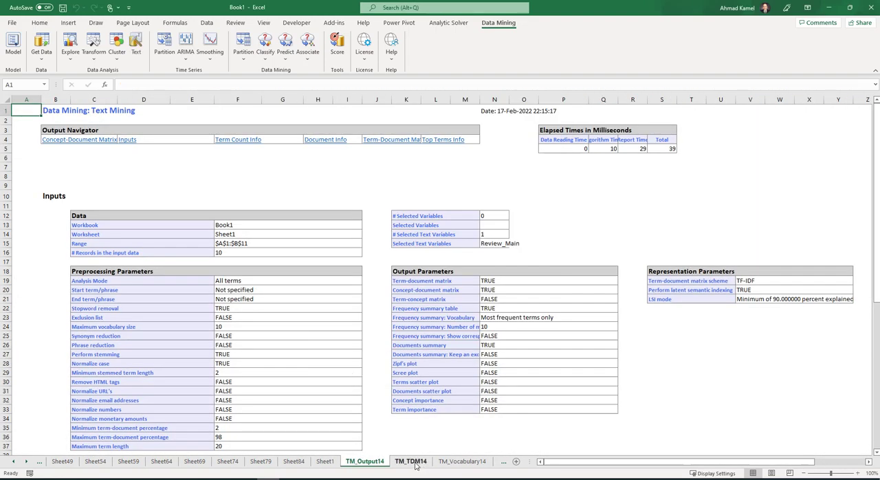
- Examine the term headers across the term-document matrix on TM_TDM14
{"action": "left_click", "coordinate": [414, 462]}
{"action": "left_click_drag", "start_coordinate": [109, 216], "coordinate": [393, 216]}
{"action": "left_click", "coordinate": [238, 242]}
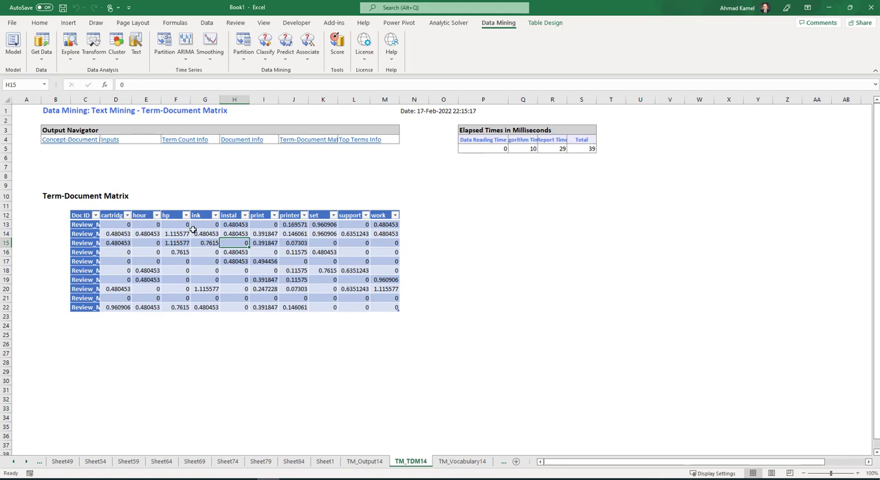
- Copy the "cartridg" header from the term-document matrix and paste it as a value into Q12
{"action": "left_click", "coordinate": [112, 215]}
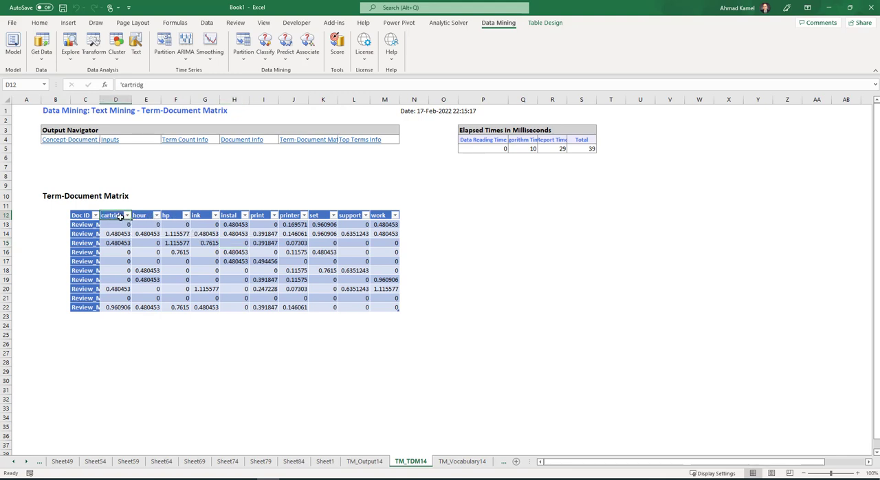
{"action": "right_click", "coordinate": [113, 215]}
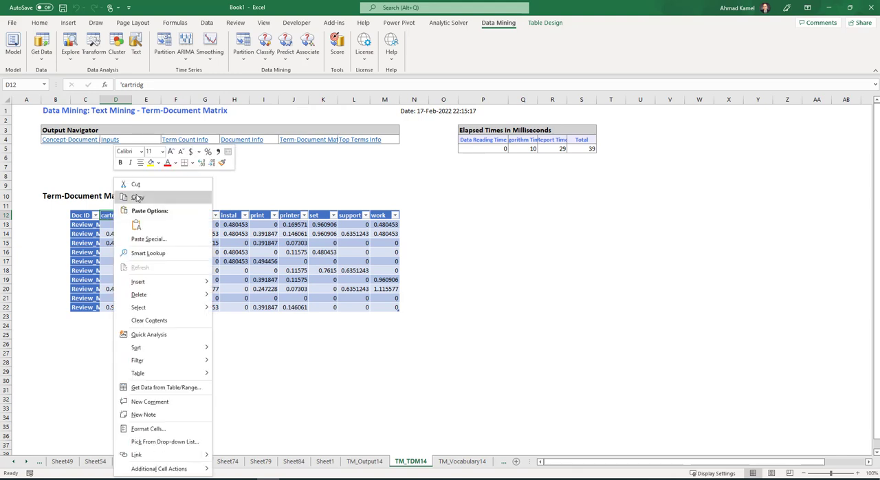
{"action": "left_click", "coordinate": [138, 197]}
{"action": "left_click", "coordinate": [529, 210]}
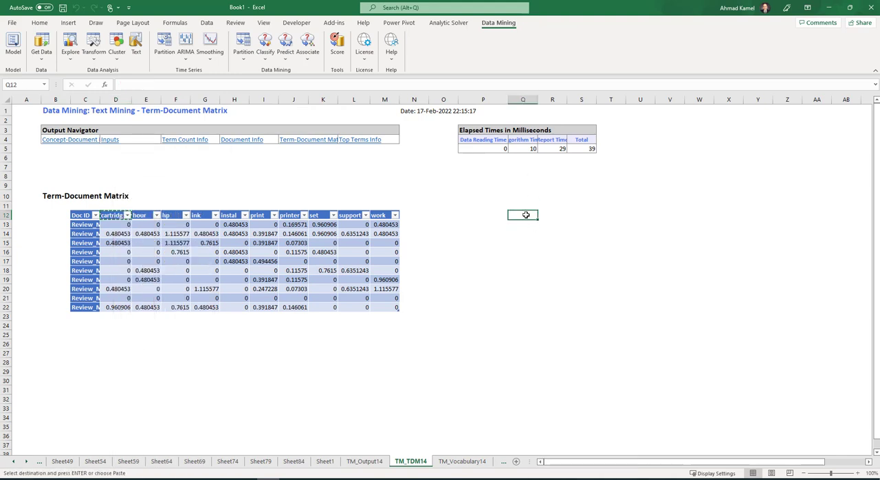
{"action": "right_click", "coordinate": [528, 208]}
{"action": "left_click", "coordinate": [564, 253]}
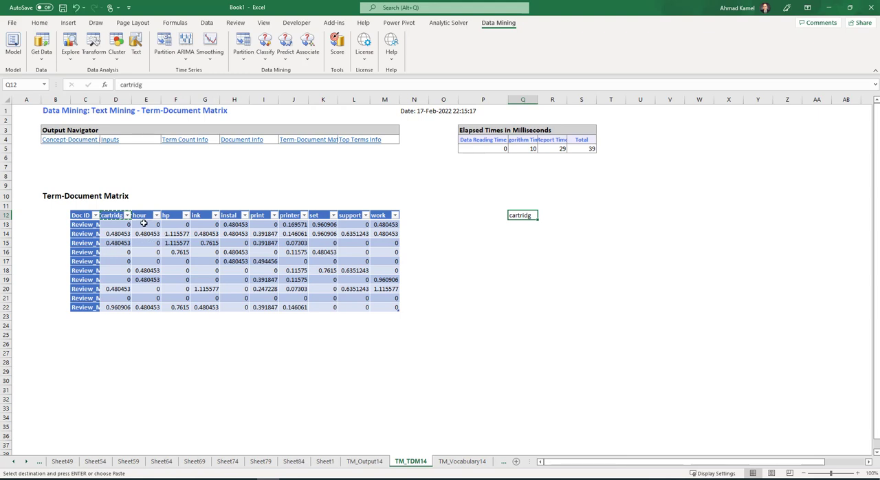
- Copy the "ink" header from the term-document matrix and paste it as a value into R12
{"action": "left_click", "coordinate": [205, 217]}
{"action": "right_click", "coordinate": [204, 217]}
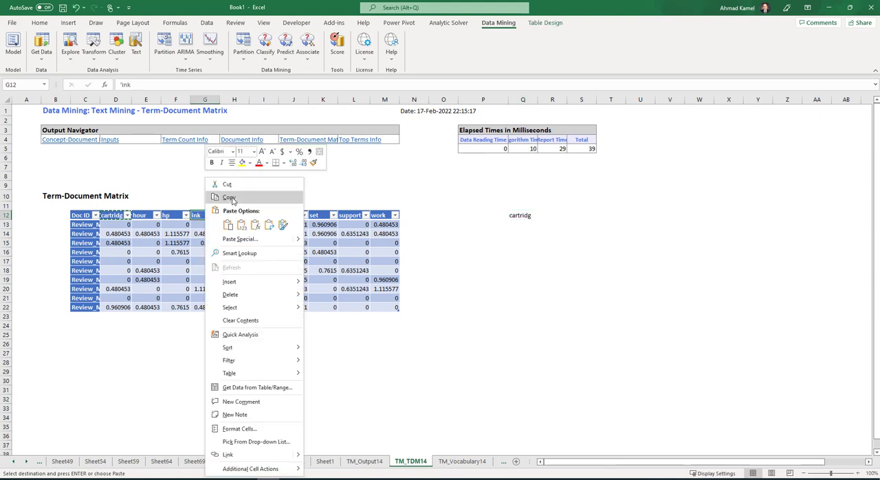
{"action": "left_click", "coordinate": [231, 197]}
{"action": "left_click", "coordinate": [557, 216]}
{"action": "right_click", "coordinate": [557, 216]}
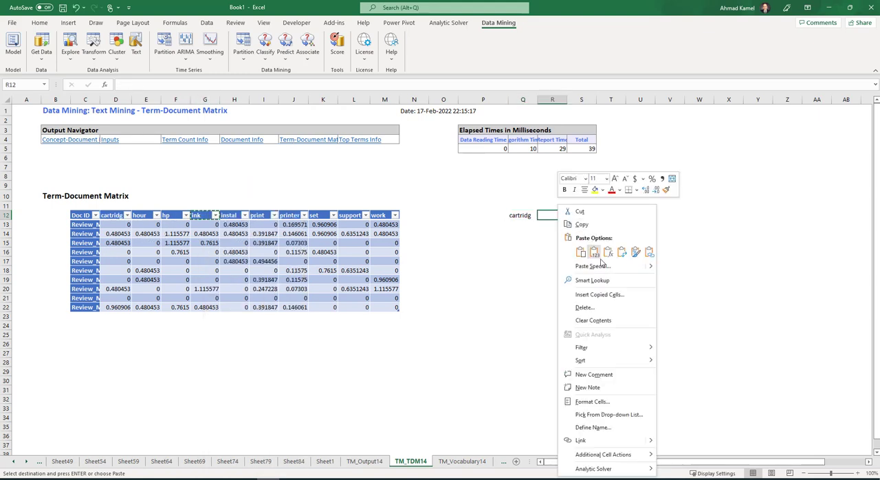
{"action": "left_click", "coordinate": [592, 281]}
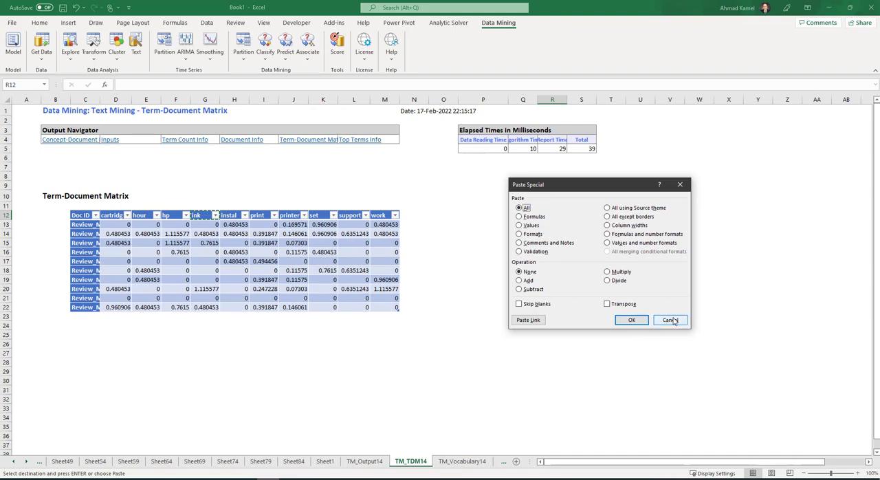
{"action": "left_click", "coordinate": [670, 321]}
{"action": "right_click", "coordinate": [552, 215]}
{"action": "left_click", "coordinate": [585, 249]}
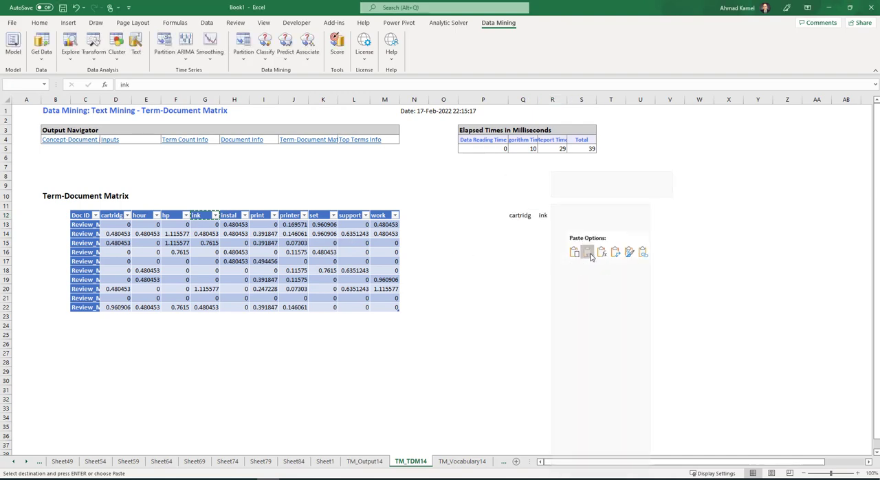
- Review the remaining term headers up to "work" and compare the two related terms copied into Q12:R12
{"action": "left_click", "coordinate": [287, 216]}
{"action": "left_click", "coordinate": [352, 212]}
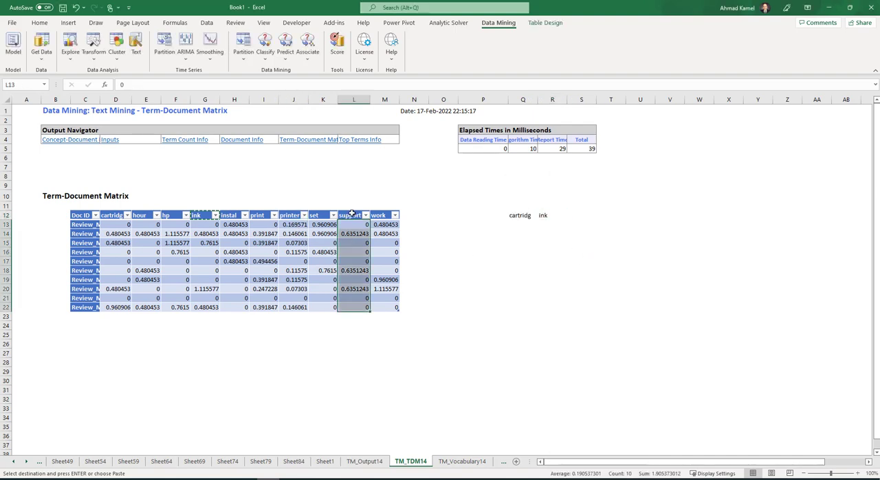
{"action": "left_click", "coordinate": [381, 216]}
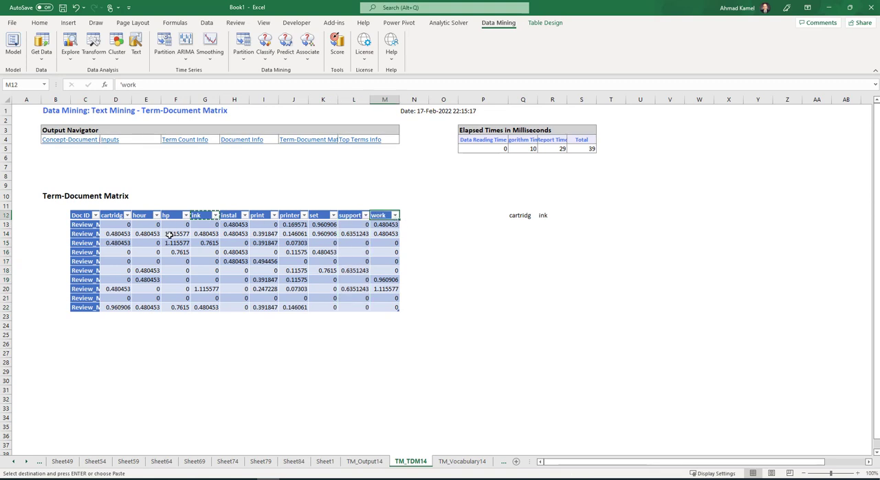
{"action": "left_click_drag", "start_coordinate": [521, 216], "coordinate": [545, 216]}
{"action": "left_click", "coordinate": [579, 217]}
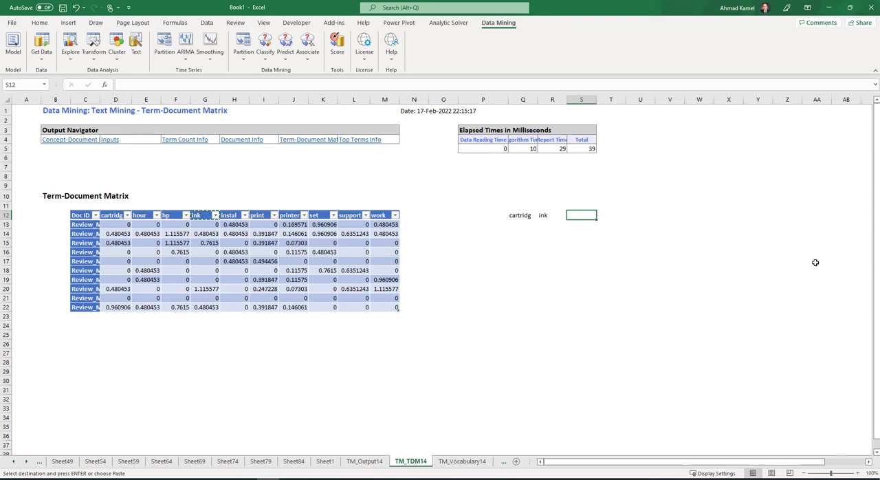
{"action": "left_click_drag", "start_coordinate": [522, 216], "coordinate": [550, 215]}
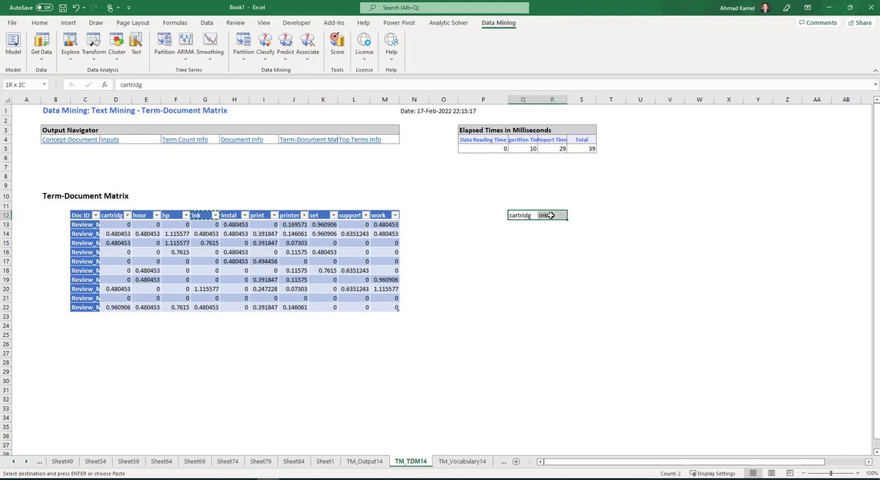
{"action": "left_click", "coordinate": [539, 216]}
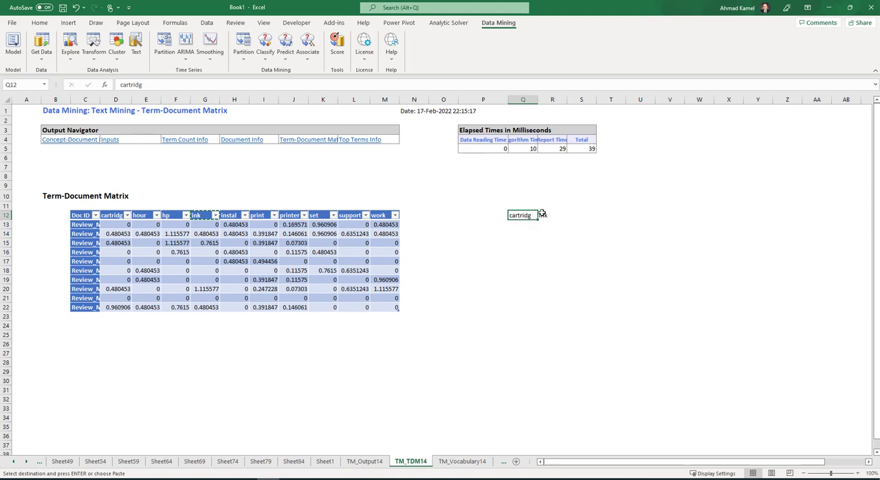
{"action": "left_click", "coordinate": [543, 215]}
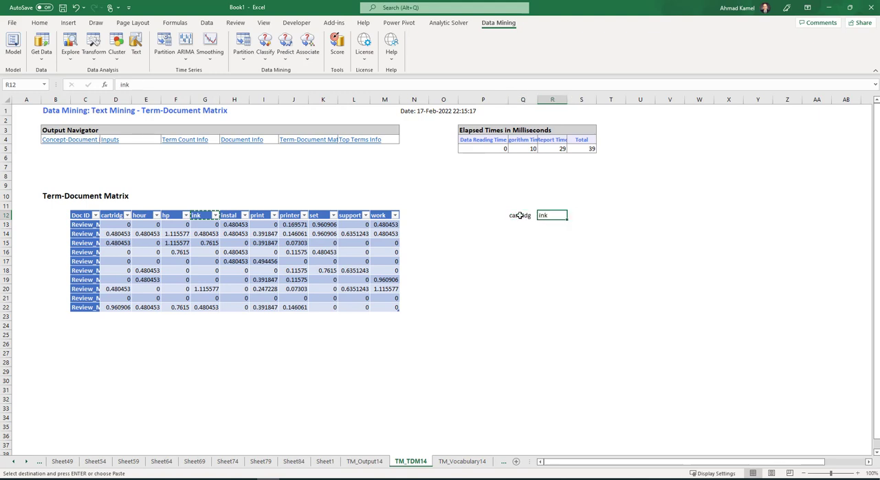
- Copy the terms in Q12:R12 and paste them into Sheet1 starting at E3
{"action": "left_click_drag", "start_coordinate": [519, 216], "coordinate": [542, 216]}
{"action": "right_click", "coordinate": [543, 216]}
{"action": "left_click", "coordinate": [554, 232]}
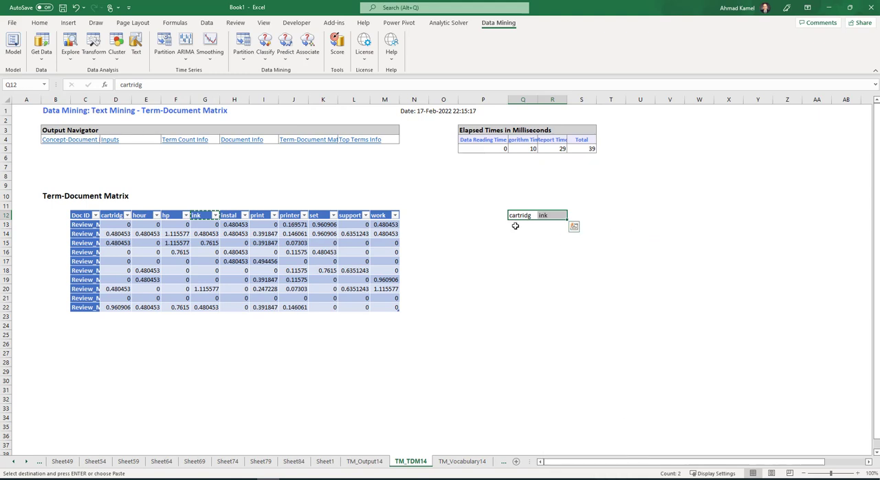
{"action": "right_click", "coordinate": [549, 216]}
{"action": "left_click", "coordinate": [574, 247]}
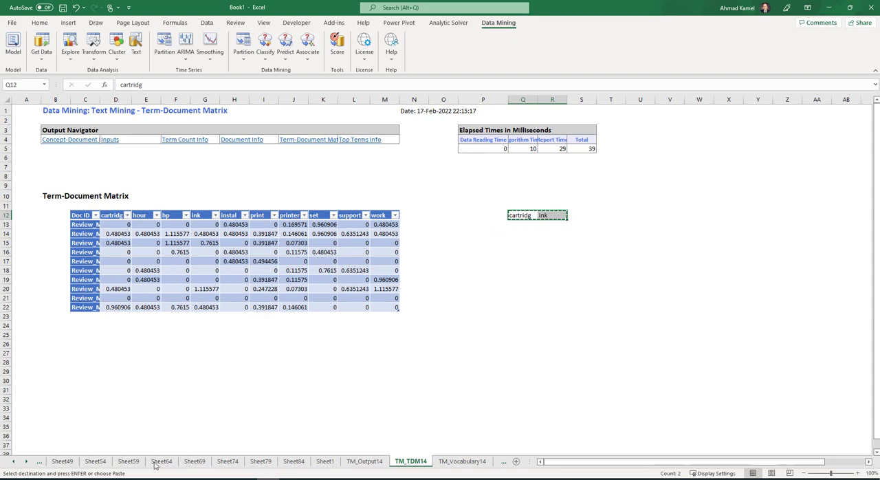
{"action": "left_click", "coordinate": [325, 461]}
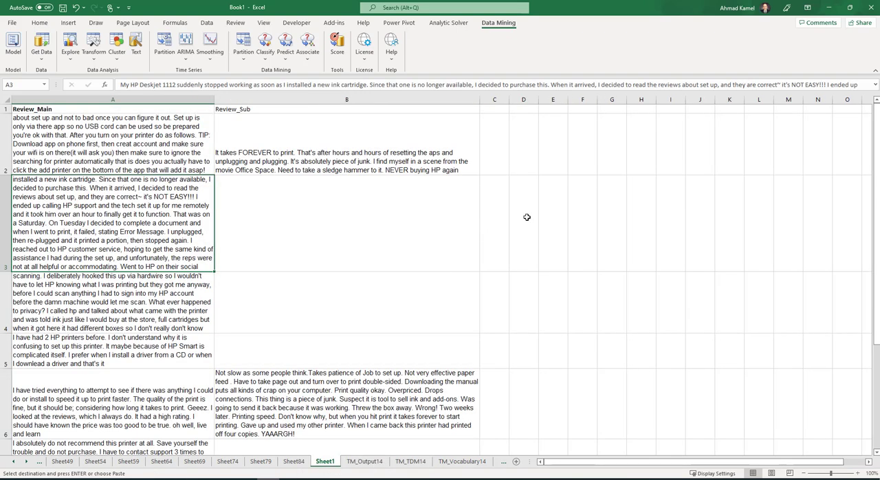
{"action": "left_click", "coordinate": [557, 200]}
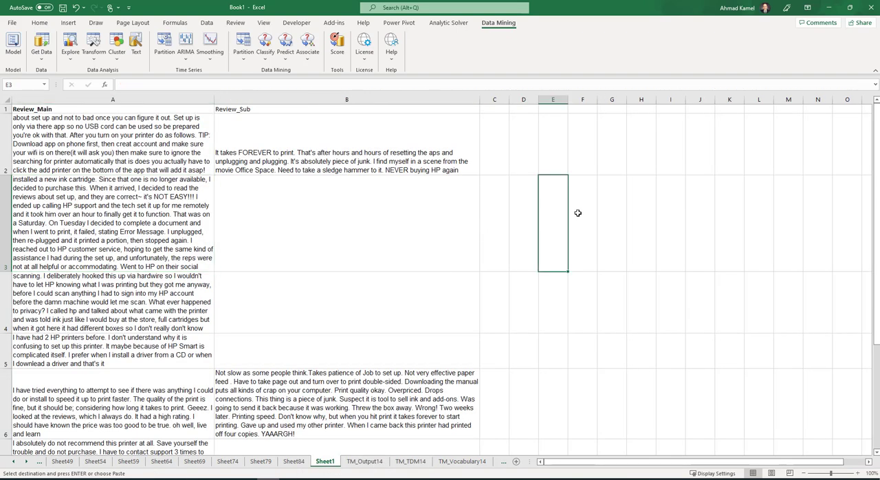
{"action": "key", "text": "ctrl+v"}
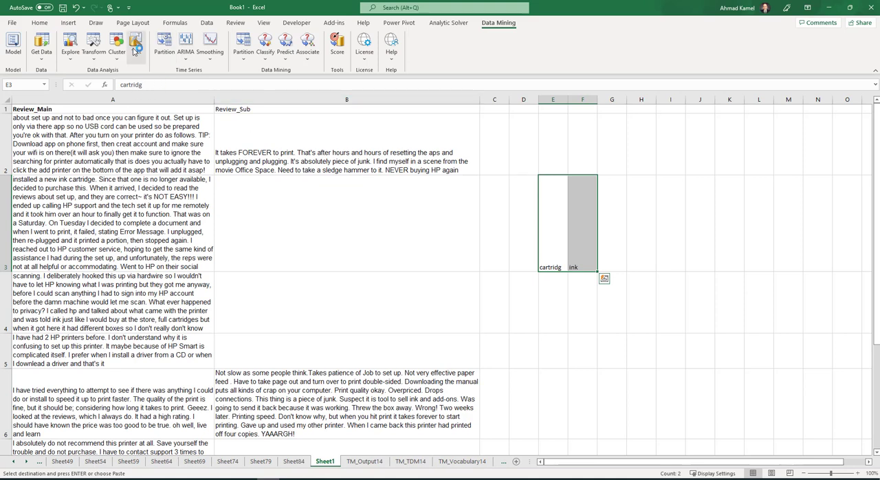
{"action": "left_click", "coordinate": [135, 48]}
{"action": "left_click_drag", "start_coordinate": [483, 94], "coordinate": [259, 124]}
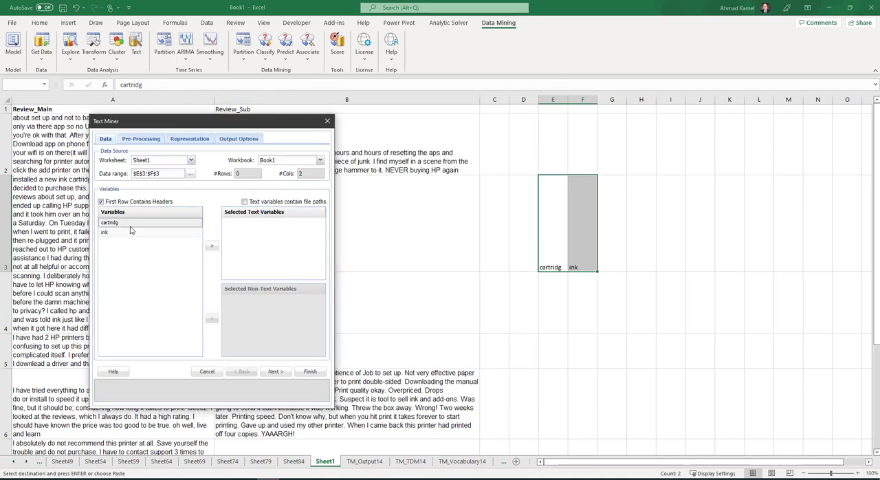
{"action": "left_click", "coordinate": [117, 223]}
{"action": "left_click", "coordinate": [212, 246]}
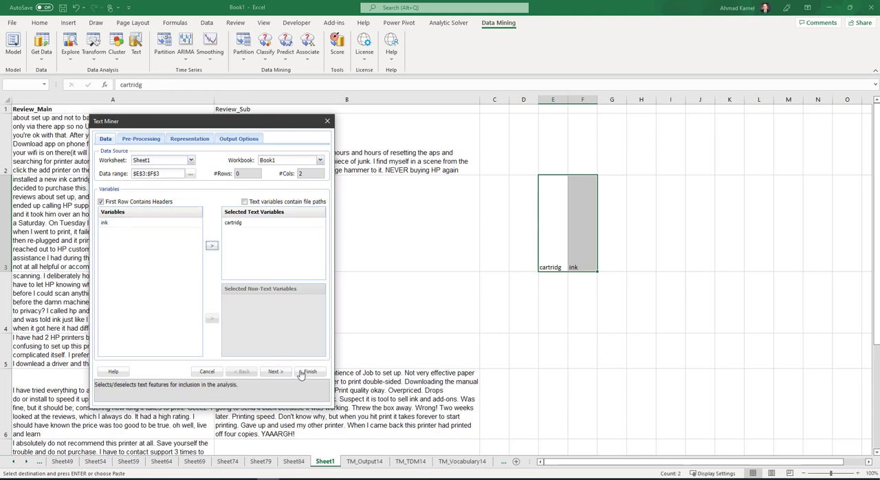
{"action": "left_click", "coordinate": [208, 372]}
- Set up a Text Miner run on Sheet1 with Review_Main as the text variable and a maximum vocabulary size of 10
{"action": "left_click", "coordinate": [131, 166]}
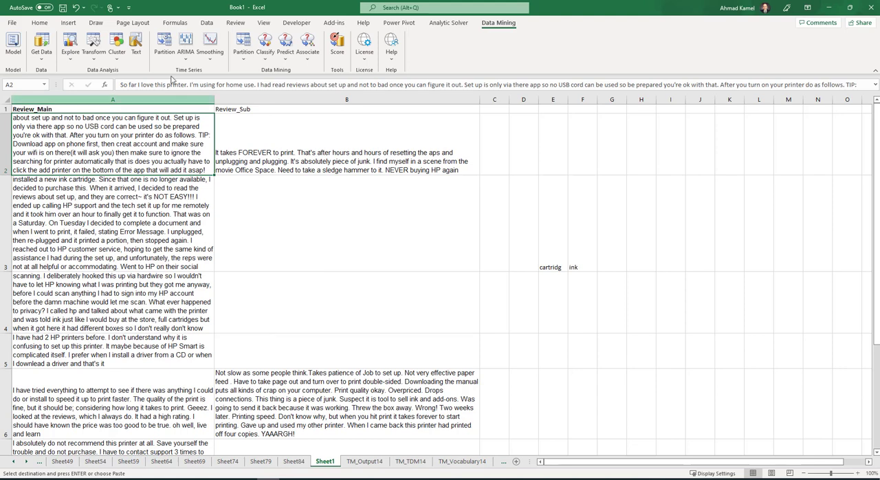
{"action": "left_click", "coordinate": [136, 45]}
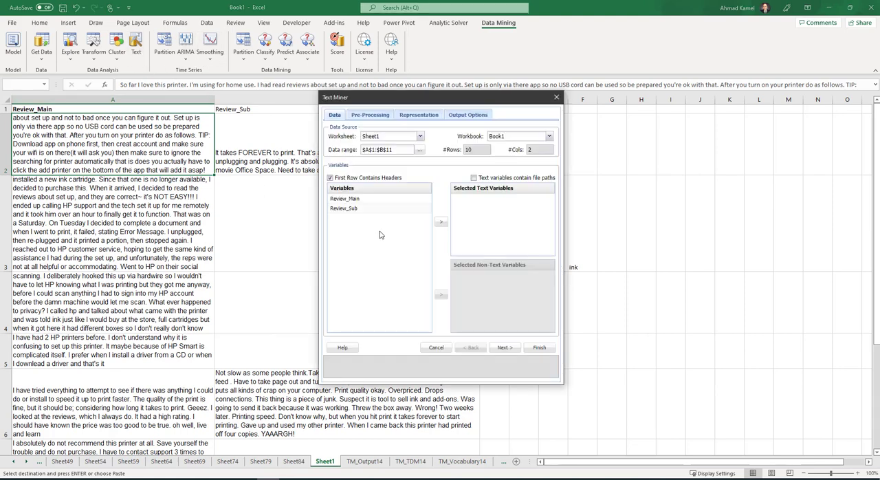
{"action": "left_click", "coordinate": [371, 199]}
{"action": "left_click", "coordinate": [441, 225]}
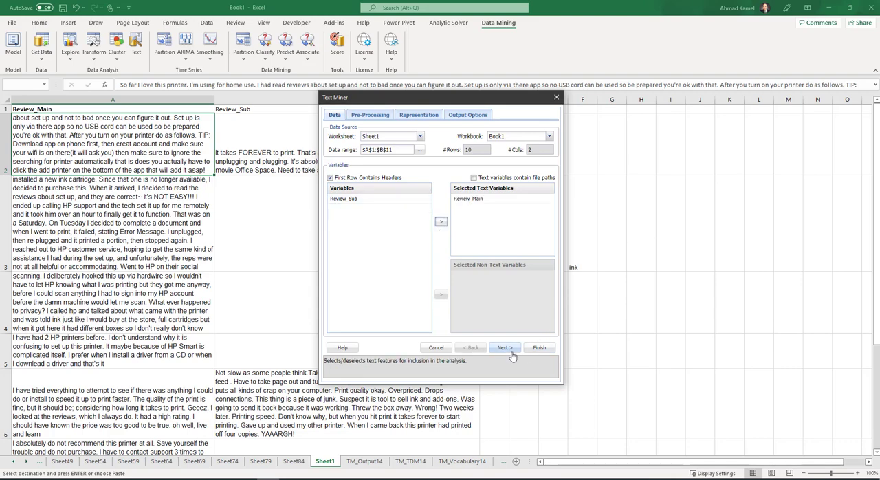
{"action": "left_click", "coordinate": [511, 352]}
{"action": "left_click_drag", "start_coordinate": [426, 97], "coordinate": [241, 99]}
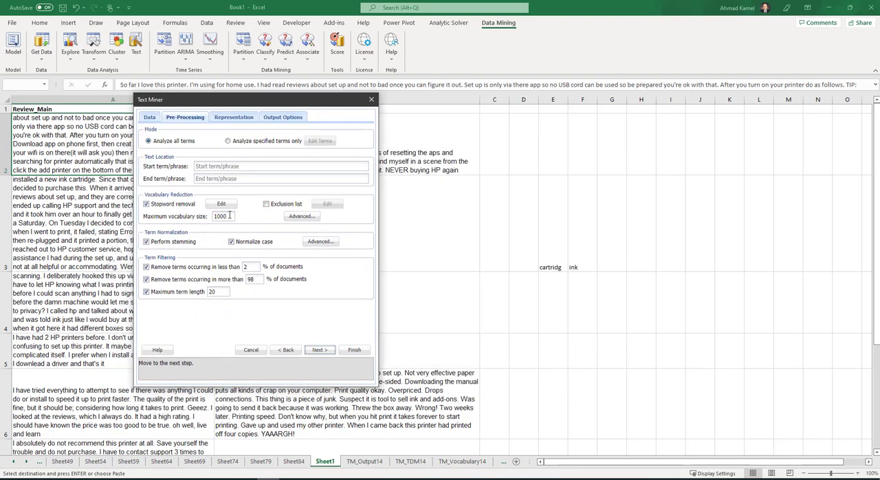
{"action": "double_click", "coordinate": [230, 216]}
{"action": "type", "text": "1"}
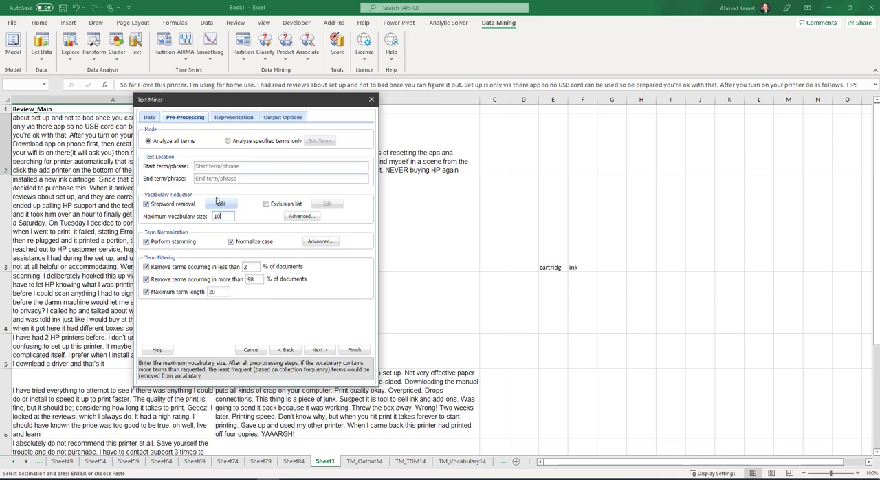
- Enable synonym reduction in the advanced vocabulary reduction settings and add a synonym entry
{"action": "left_click", "coordinate": [301, 217]}
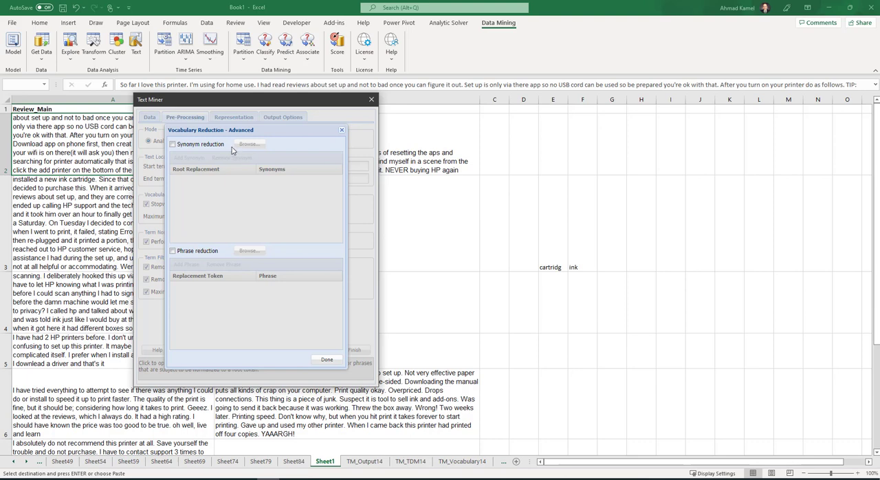
{"action": "left_click", "coordinate": [172, 145]}
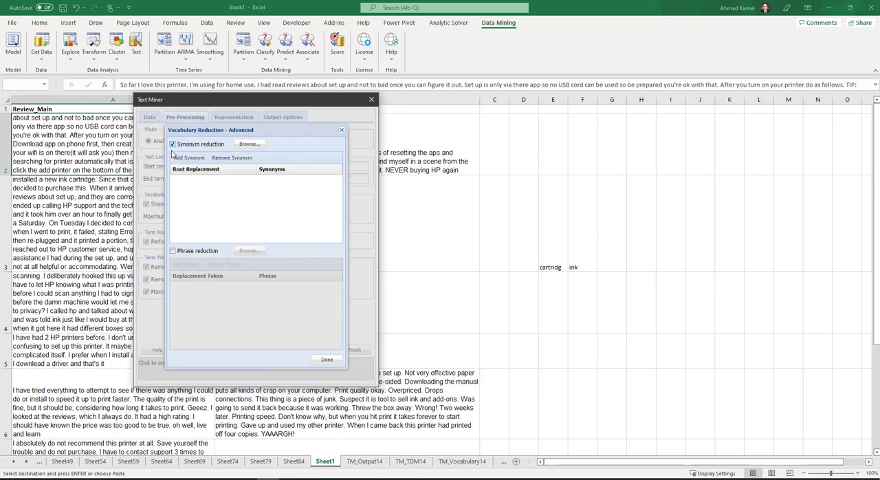
{"action": "left_click", "coordinate": [189, 158]}
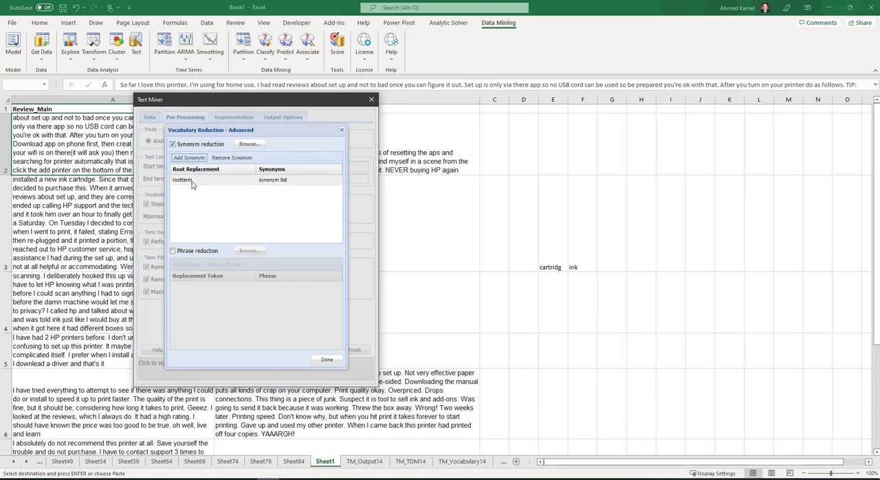
- Define the synonym entry with the synonyms "cartridge ink" and the root replacement "Printer Ink"
{"action": "left_click", "coordinate": [288, 181]}
{"action": "left_click", "coordinate": [289, 181]}
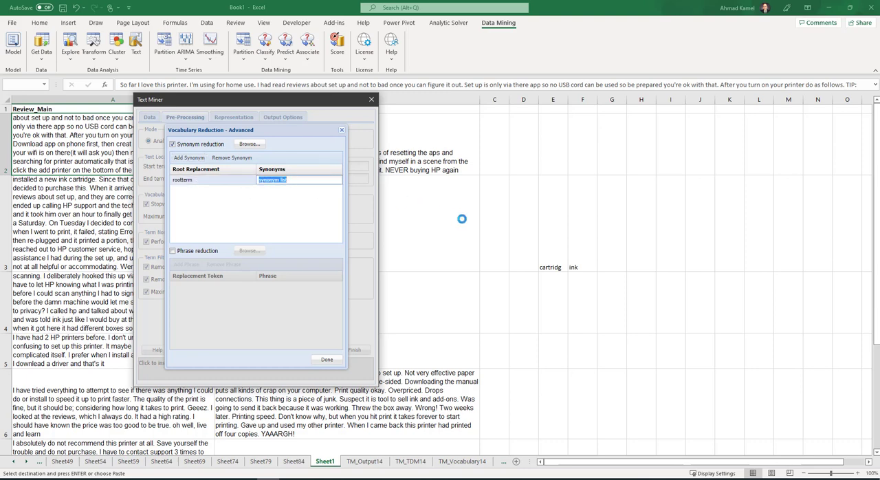
{"action": "type", "text": "cartridge ink"}
{"action": "left_click", "coordinate": [196, 180]}
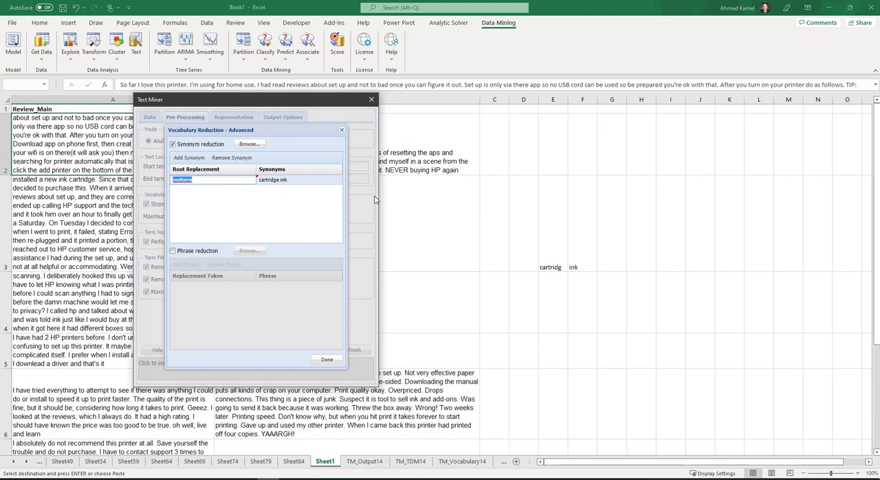
{"action": "type", "text": "t"}
{"action": "type", "text": "nk"}
{"action": "key", "text": "BackSpace"}
{"action": "key", "text": "BackSpace"}
{"action": "key", "text": "BackSpace"}
{"action": "type", "text": "P"}
- Add another synonym entry, and redefine the Printer Ink entry with root "Car" and synonyms "sedan car vehicle SUV Mazda"
{"action": "left_click", "coordinate": [186, 159]}
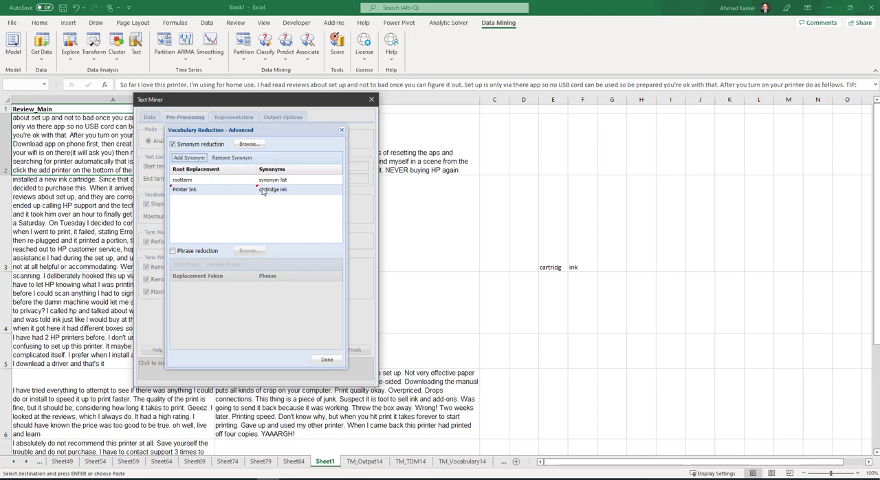
{"action": "left_click", "coordinate": [262, 191]}
{"action": "left_click_drag", "start_coordinate": [288, 190], "coordinate": [179, 194]}
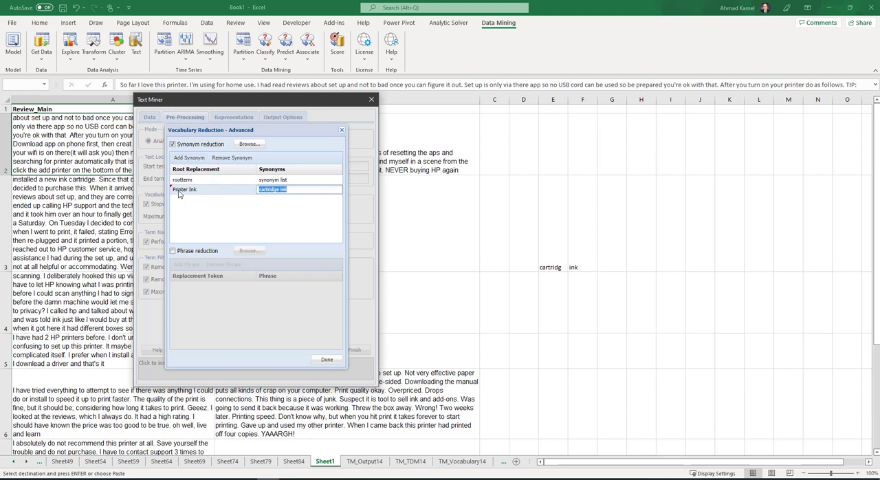
{"action": "type", "text": "sedan car vehicle SUV Mazda"}
{"action": "left_click", "coordinate": [191, 194]}
{"action": "left_click", "coordinate": [199, 191]}
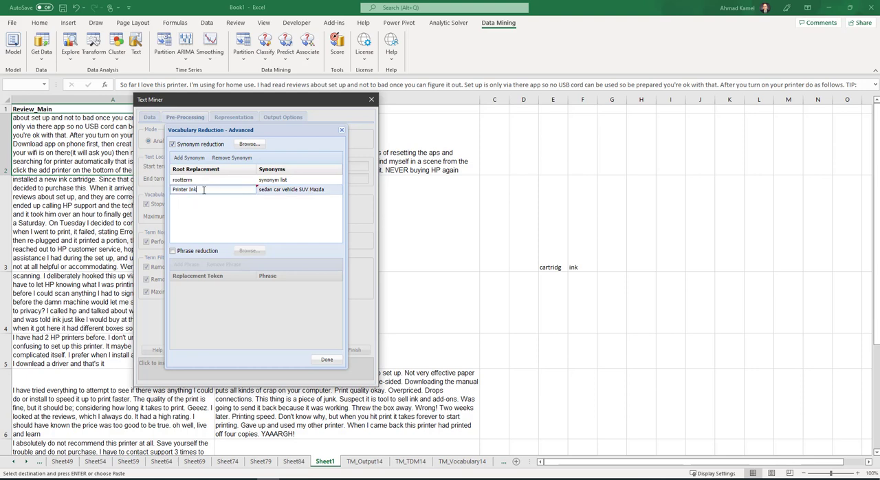
{"action": "left_click_drag", "start_coordinate": [203, 190], "coordinate": [114, 195]}
{"action": "type", "text": "Car"}
- Redefine the placeholder "rootterm" synonym entry with the synonyms "cartridg ink" and the root replacement "Ink For Printer"
{"action": "left_click", "coordinate": [196, 180]}
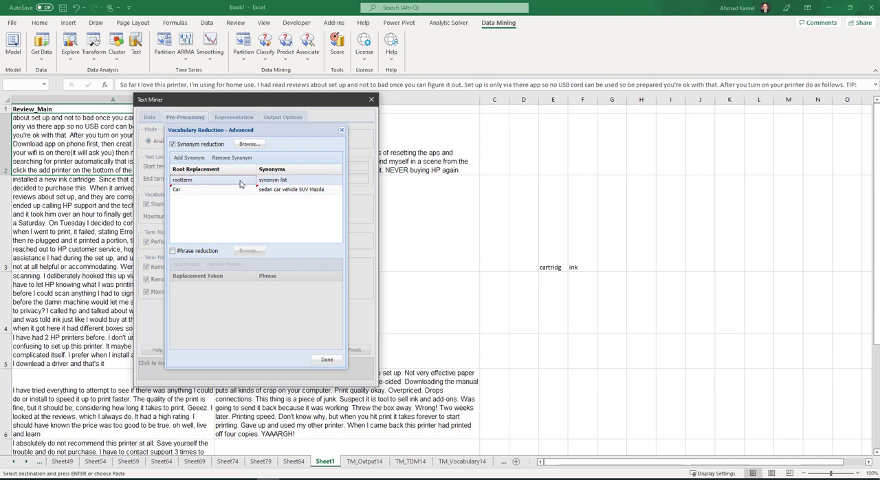
{"action": "left_click", "coordinate": [210, 181]}
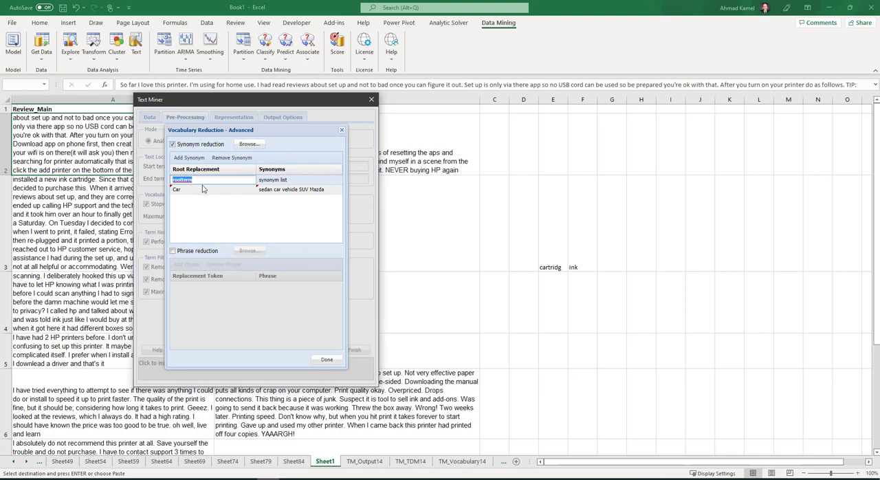
{"action": "left_click", "coordinate": [276, 181]}
{"action": "left_click", "coordinate": [276, 181]}
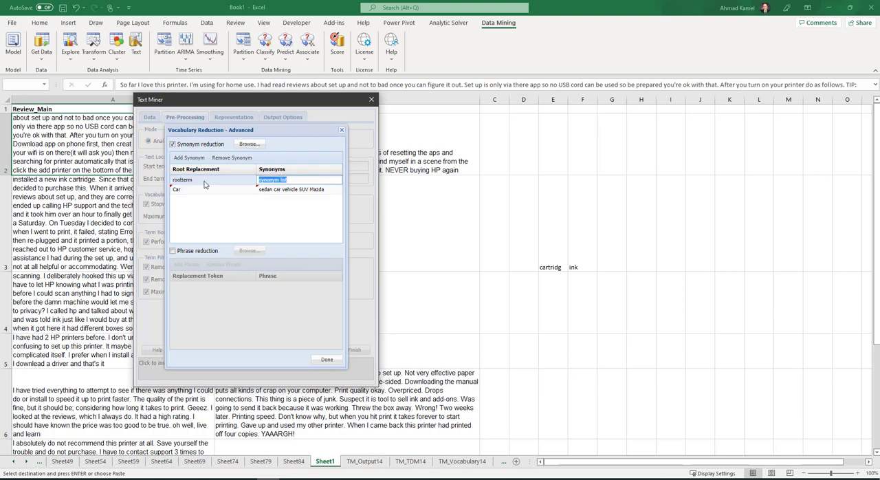
{"action": "type", "text": "cartridg ink"}
{"action": "left_click", "coordinate": [208, 181]}
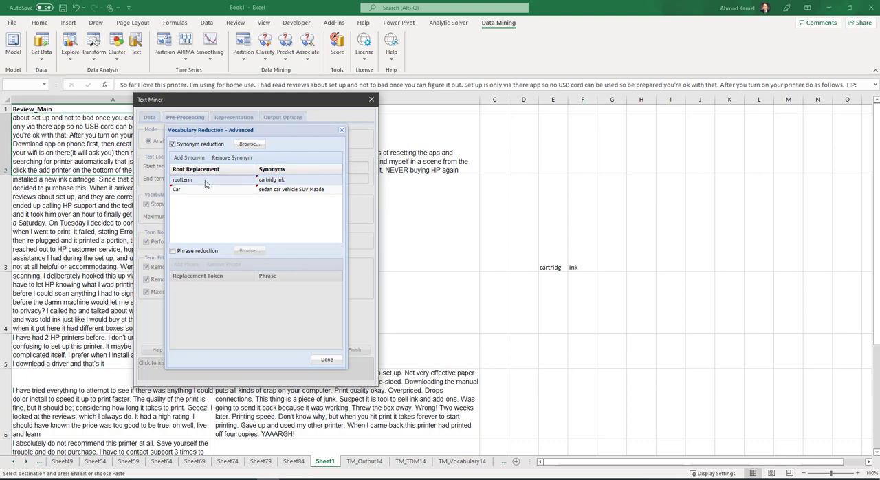
{"action": "double_click", "coordinate": [206, 182]}
{"action": "mouse_move", "coordinate": [206, 183]}
{"action": "left_mouse_down"}
{"action": "mouse_move", "coordinate": [128, 182]}
{"action": "mouse_move", "coordinate": [159, 191]}
{"action": "left_mouse_up"}
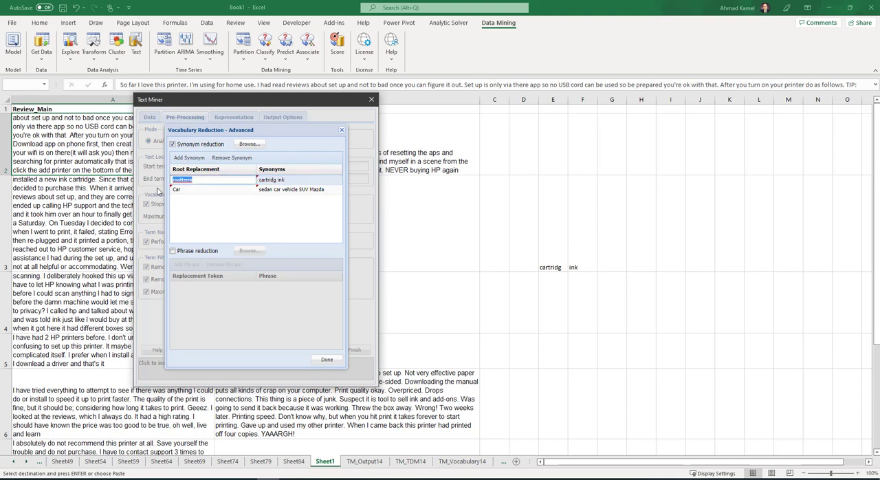
{"action": "type", "text": "in"}
- Accept the synonym reduction list and run the Text Miner analysis
{"action": "left_click", "coordinate": [328, 362]}
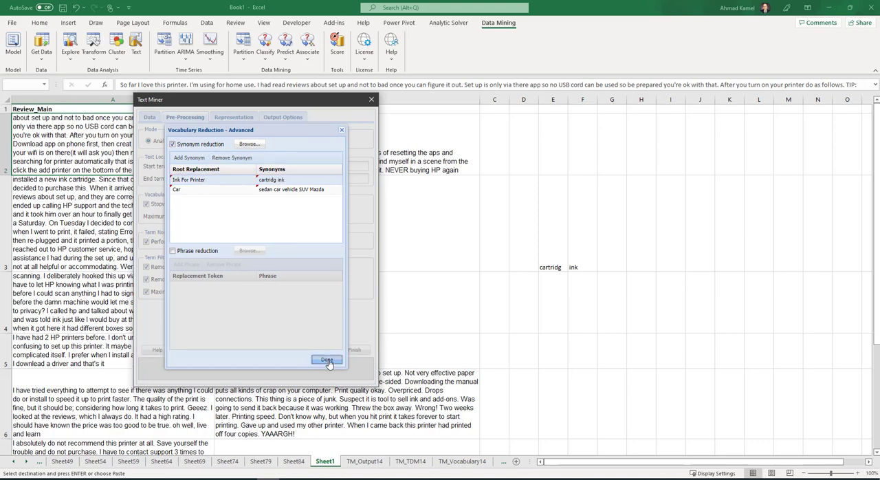
{"action": "left_click", "coordinate": [308, 220]}
{"action": "left_click", "coordinate": [328, 362]}
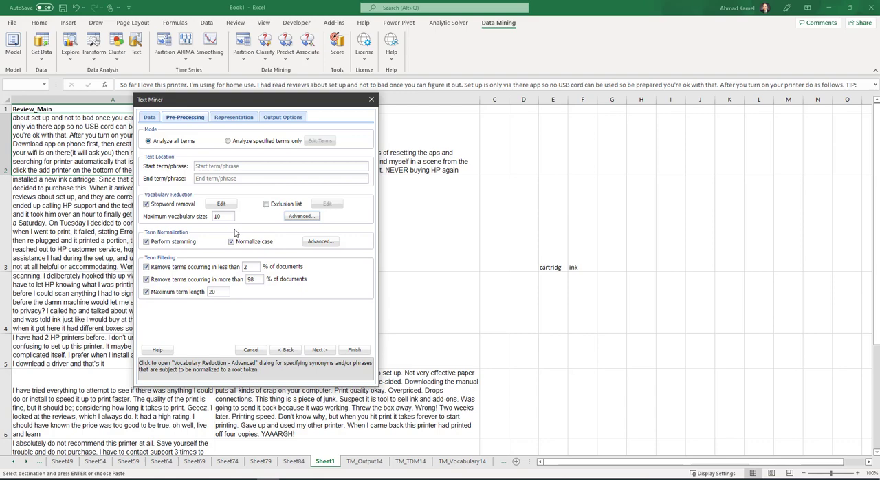
{"action": "left_click", "coordinate": [354, 349]}
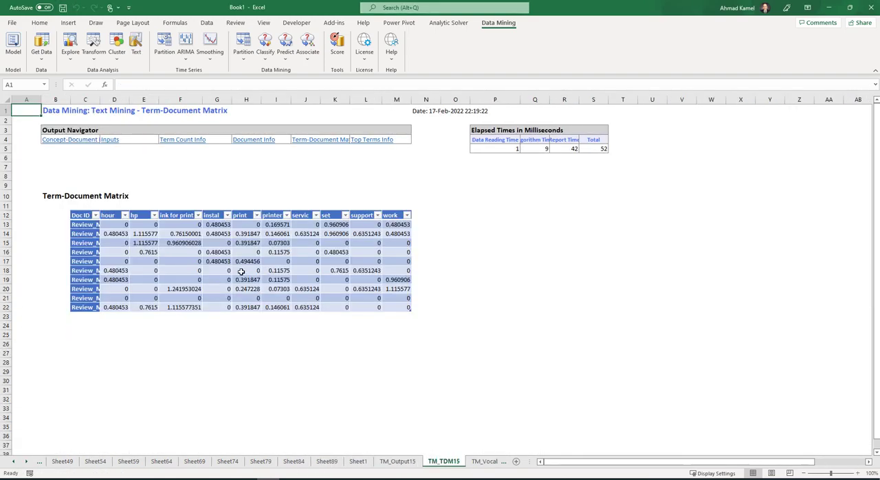
- Examine the "ink for printer" column in TM_TDM15, the concept-document matrix and the top terms of the new run
{"action": "left_click", "coordinate": [167, 219]}
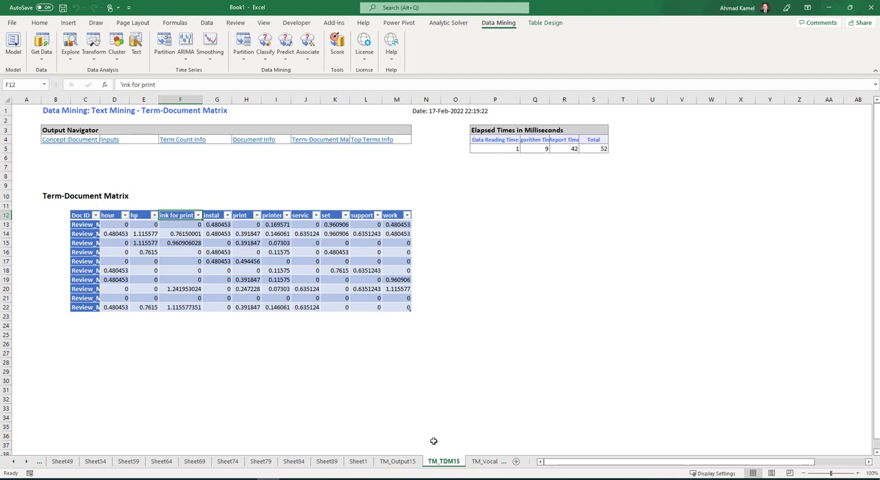
{"action": "left_click", "coordinate": [28, 464]}
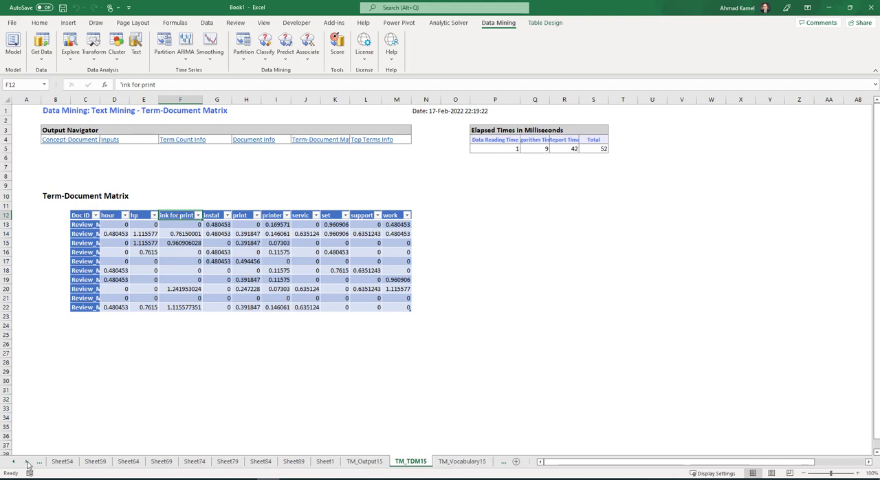
{"action": "left_click", "coordinate": [28, 464]}
{"action": "left_click", "coordinate": [28, 464]}
{"action": "left_click", "coordinate": [442, 465]}
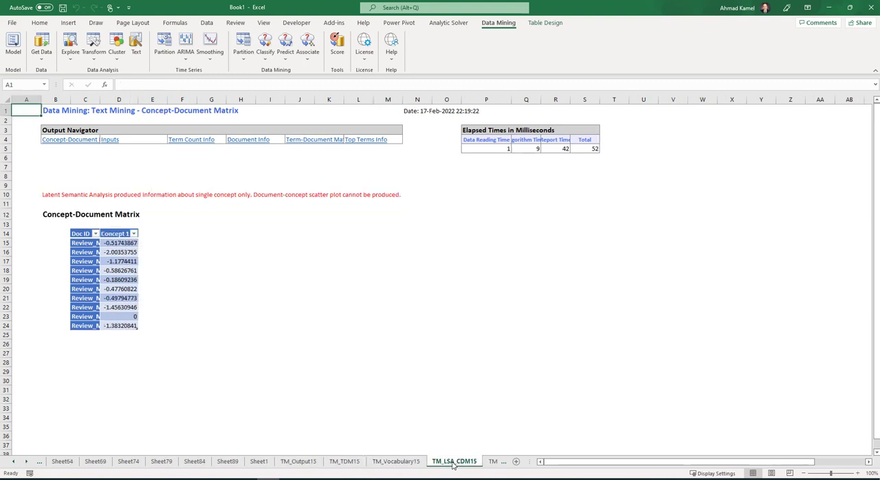
{"action": "left_click", "coordinate": [403, 466]}
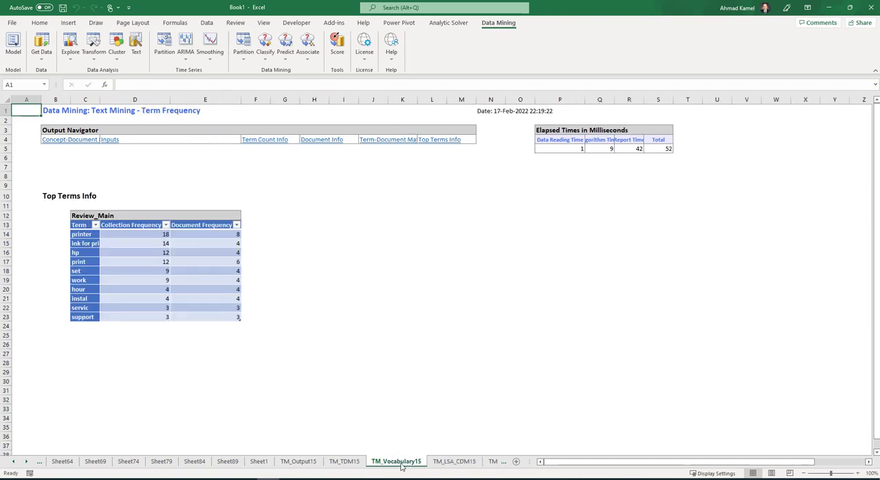
- Look through the earlier run's settings, term count and document info on TM_Output14
{"action": "left_click", "coordinate": [454, 462]}
{"action": "left_click", "coordinate": [495, 463]}
{"action": "scroll", "coordinate": [327, 322], "scroll_direction": "down", "scroll_amount": 7}
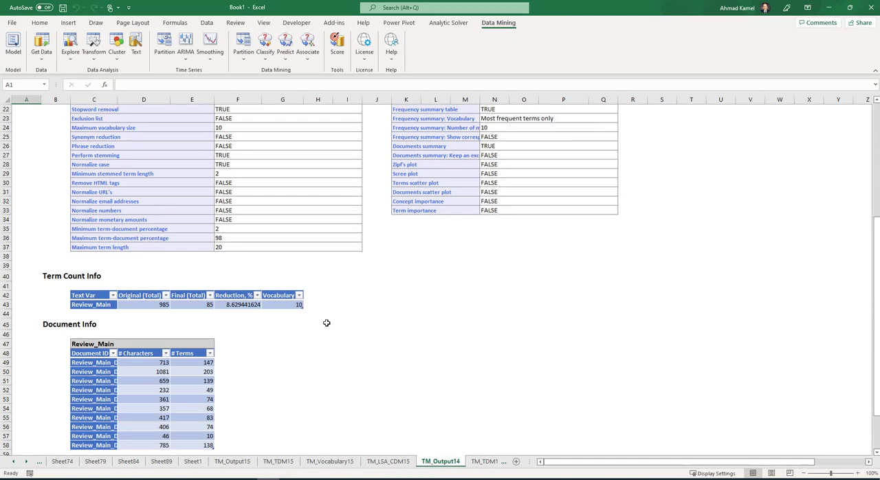
{"action": "scroll", "coordinate": [327, 323], "scroll_direction": "down", "scroll_amount": 5}
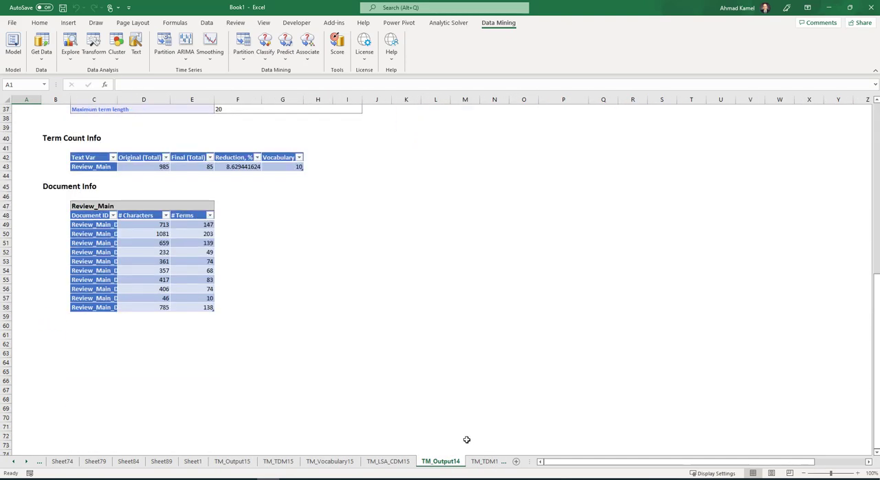
- Look back over the TM_TDM15, TM_Vocabulary15 and TM_LSA_CDM15 results and return to TM_Output14
{"action": "left_click", "coordinate": [387, 463]}
{"action": "left_click", "coordinate": [330, 462]}
{"action": "left_click", "coordinate": [279, 463]}
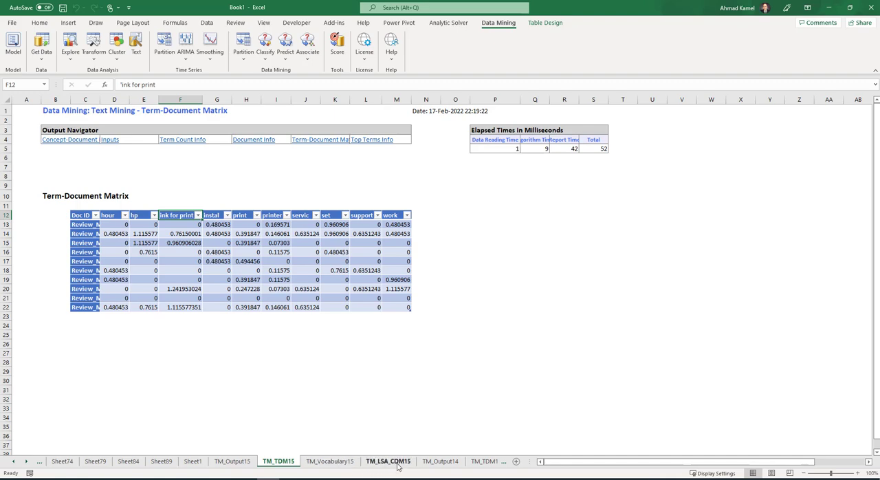
{"action": "left_click", "coordinate": [389, 462]}
{"action": "left_click", "coordinate": [335, 463]}
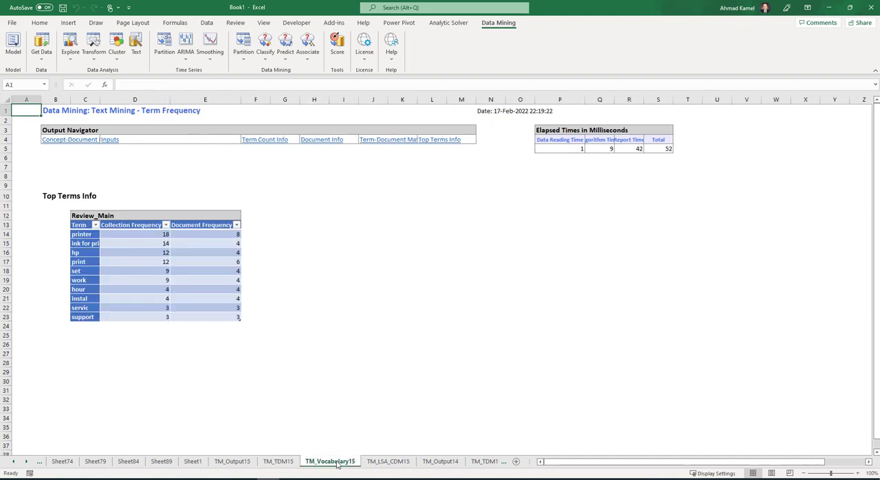
{"action": "left_click", "coordinate": [389, 464]}
{"action": "left_click", "coordinate": [436, 462]}
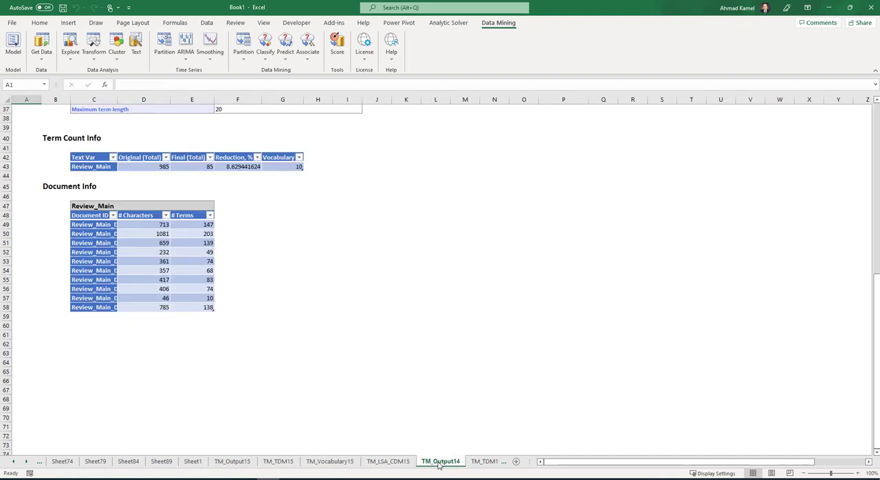
- Copy the ten term headers from the TM_TDM14 matrix and paste them as values from D11 on TM_TDM15, above its headers
{"action": "left_click", "coordinate": [485, 462]}
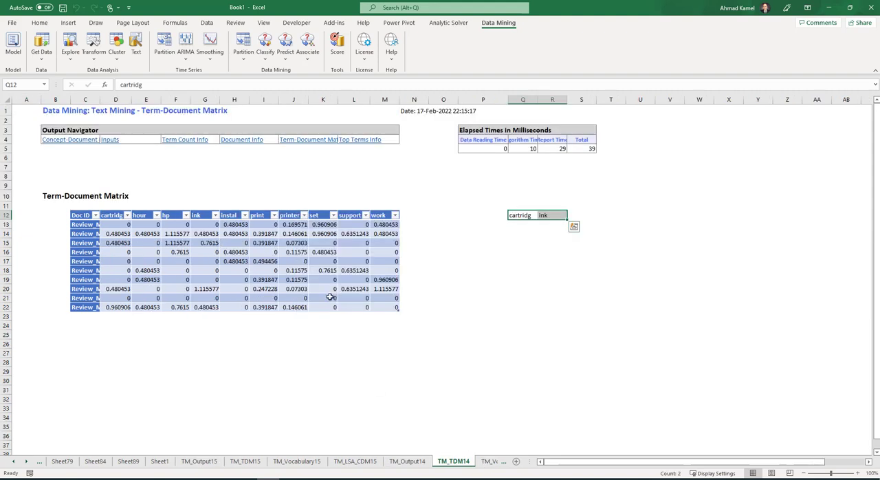
{"action": "left_click_drag", "start_coordinate": [388, 216], "coordinate": [123, 216]}
{"action": "right_click", "coordinate": [122, 216]}
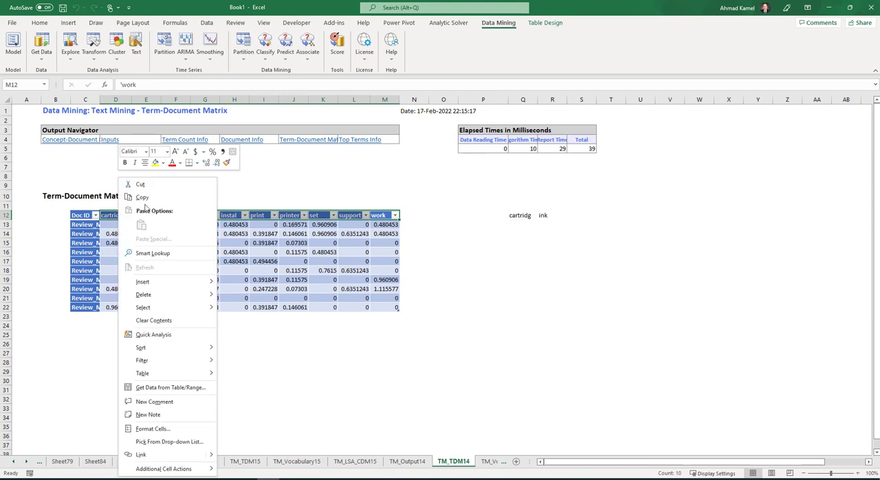
{"action": "left_click", "coordinate": [140, 197]}
{"action": "left_click", "coordinate": [244, 461]}
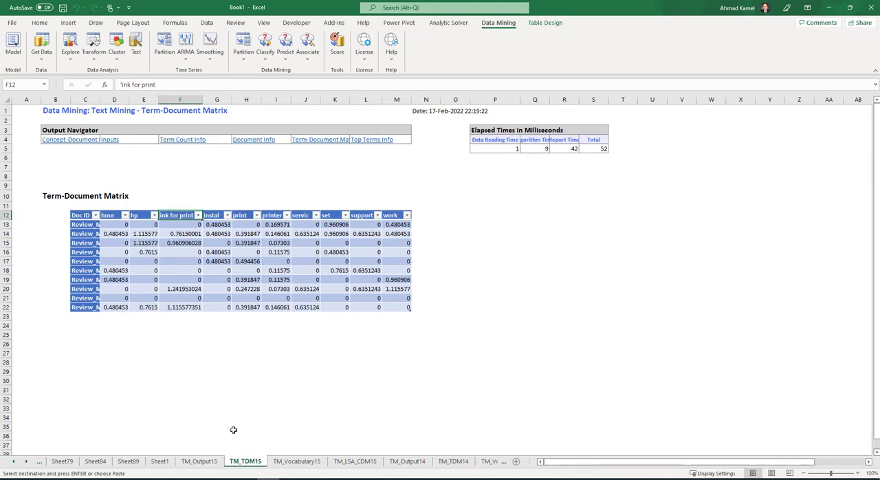
{"action": "left_click", "coordinate": [107, 204]}
{"action": "right_click", "coordinate": [108, 205]}
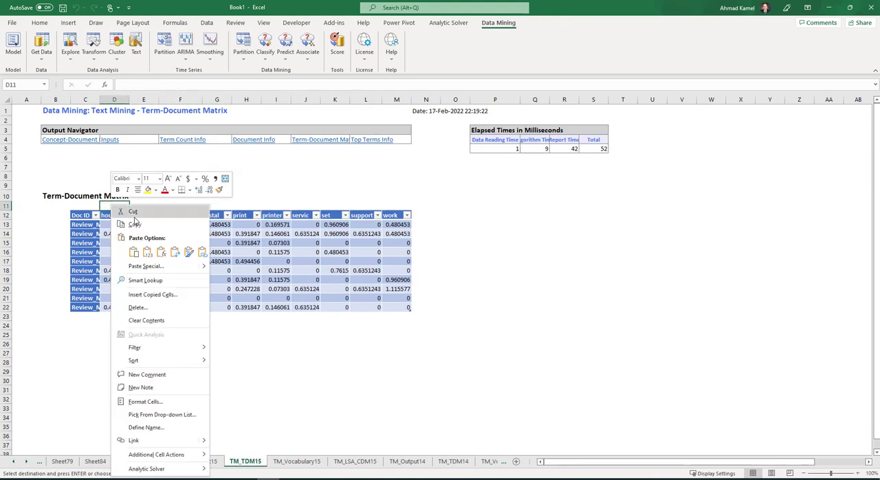
{"action": "left_click", "coordinate": [148, 254]}
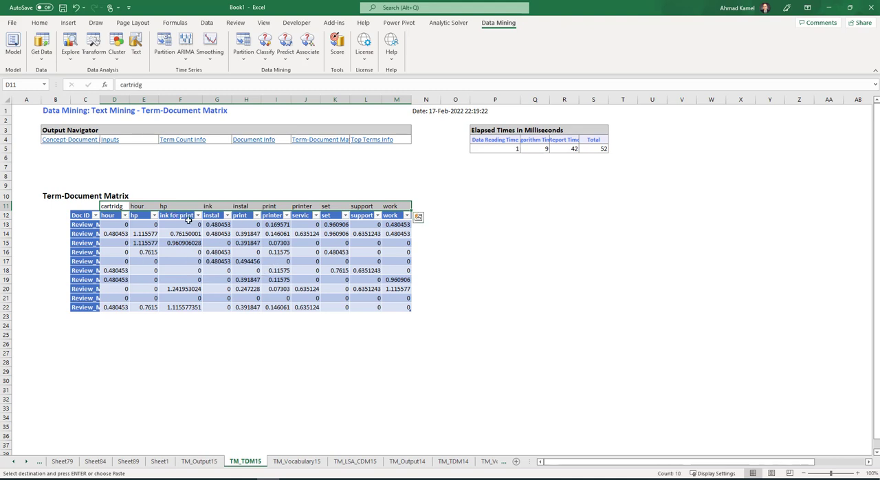
- Compare the pasted terms ink and cartridg with the hour and "ink for printer" headers of the new matrix
{"action": "left_click", "coordinate": [211, 206]}
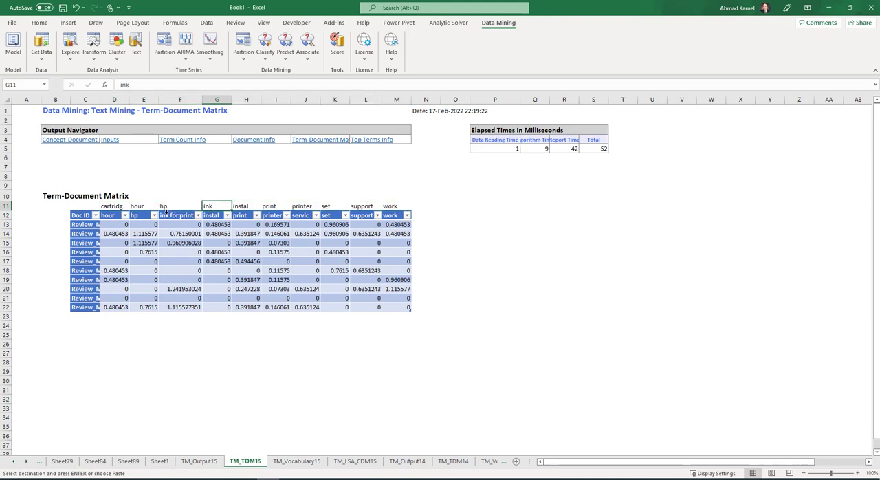
{"action": "left_click", "coordinate": [110, 207]}
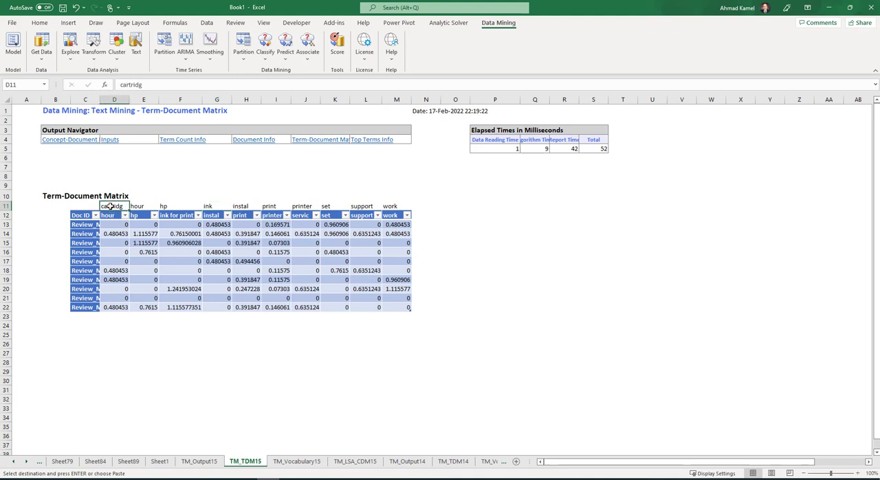
{"action": "left_click", "coordinate": [108, 215]}
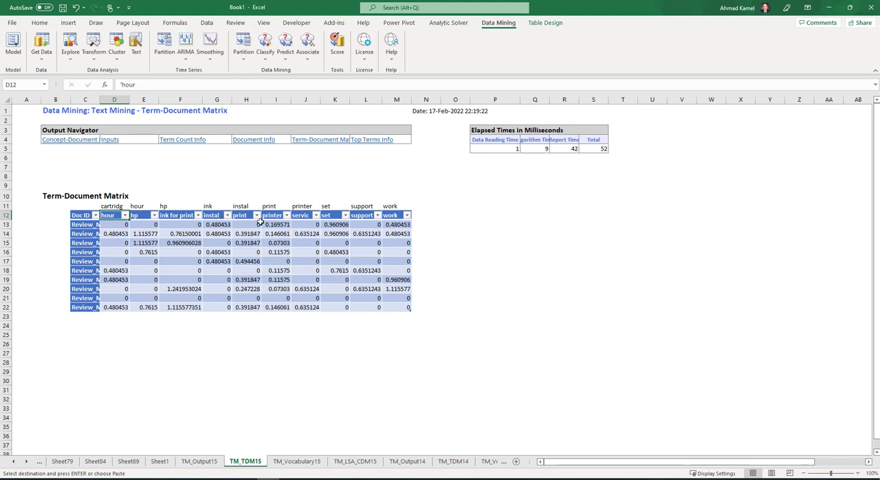
{"action": "left_click", "coordinate": [177, 215]}
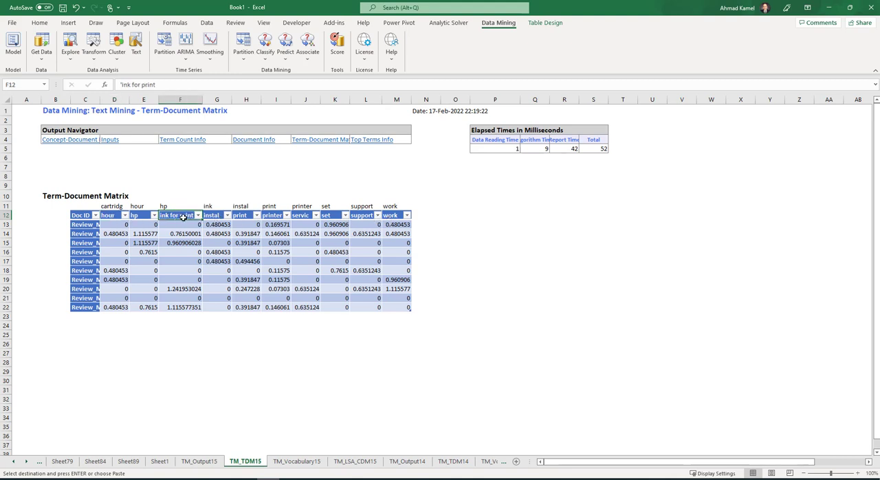
- Run Text Miner on Sheet1 without case normalization and with a maximum vocabulary size of 10, and inspect the HP term in TM_TDM18
{"action": "left_click", "coordinate": [159, 462]}
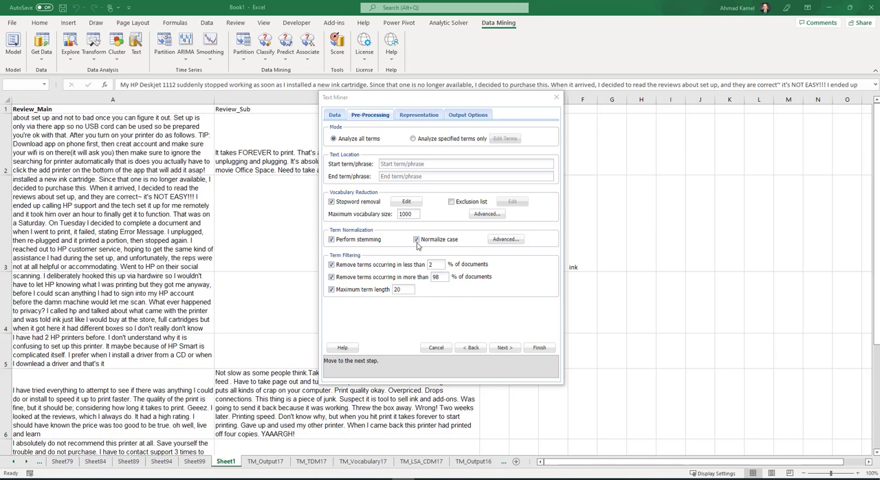
{"action": "left_click", "coordinate": [417, 240]}
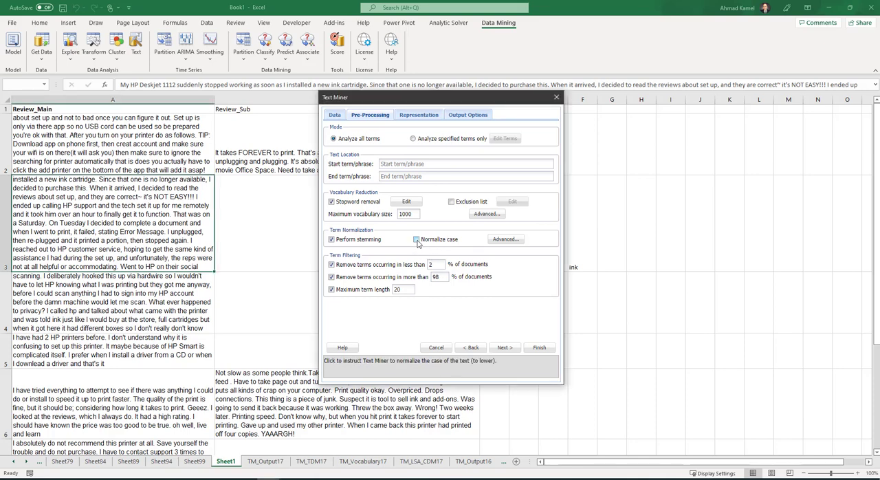
{"action": "double_click", "coordinate": [414, 215]}
{"action": "type", "text": "10"}
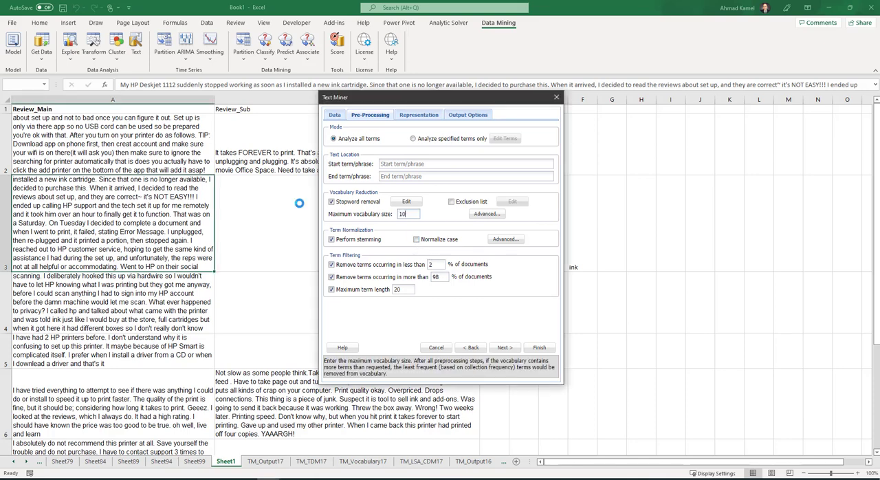
{"action": "left_click", "coordinate": [539, 350]}
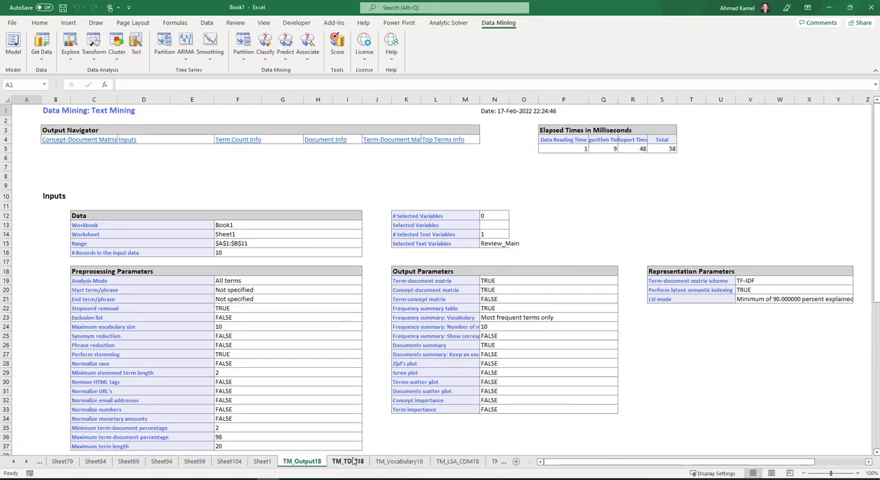
{"action": "left_click", "coordinate": [354, 462]}
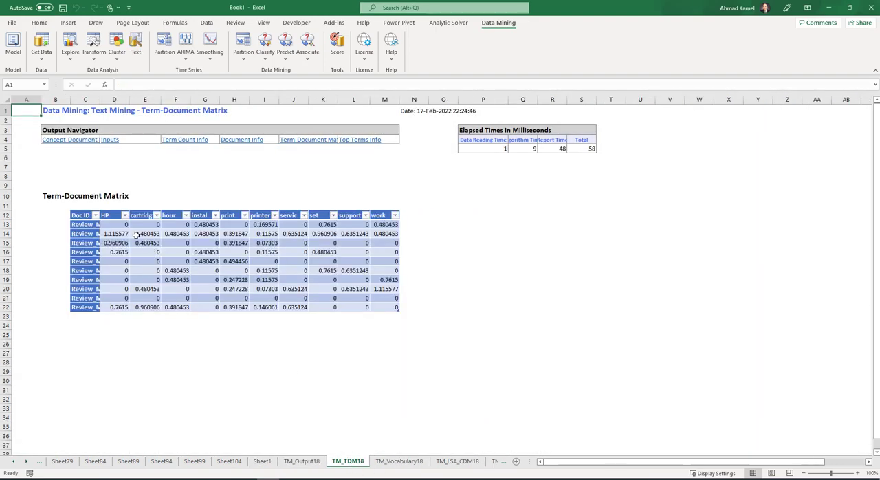
{"action": "left_click", "coordinate": [109, 216]}
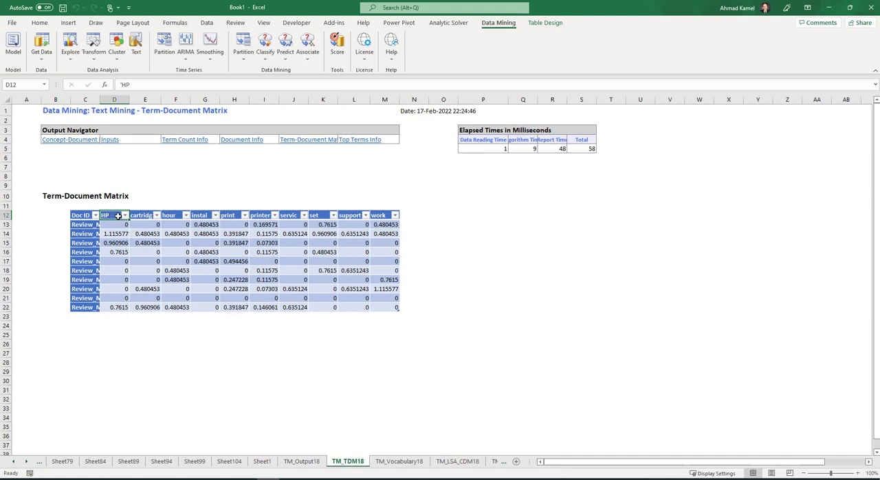
- Run Text Miner on Sheet1's Review_Main with case normalization and a maximum vocabulary size of 10, and inspect the hp term in TM_TDM19
{"action": "left_click", "coordinate": [264, 461]}
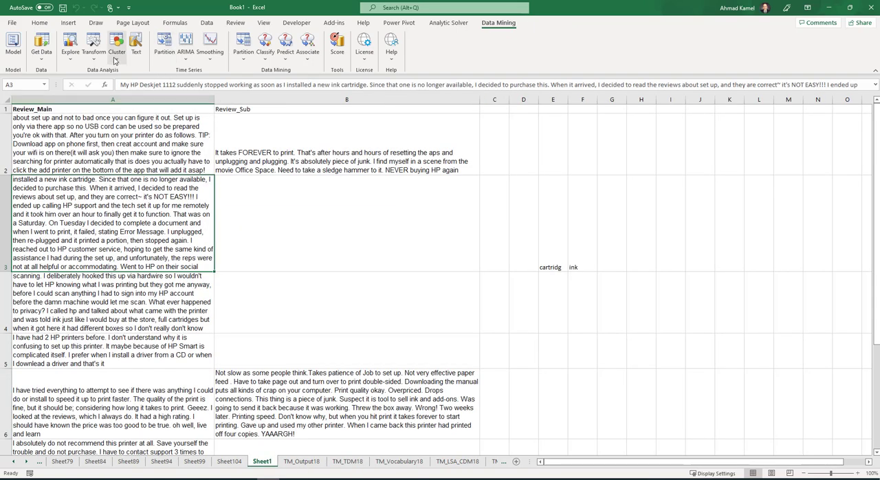
{"action": "left_click", "coordinate": [136, 47]}
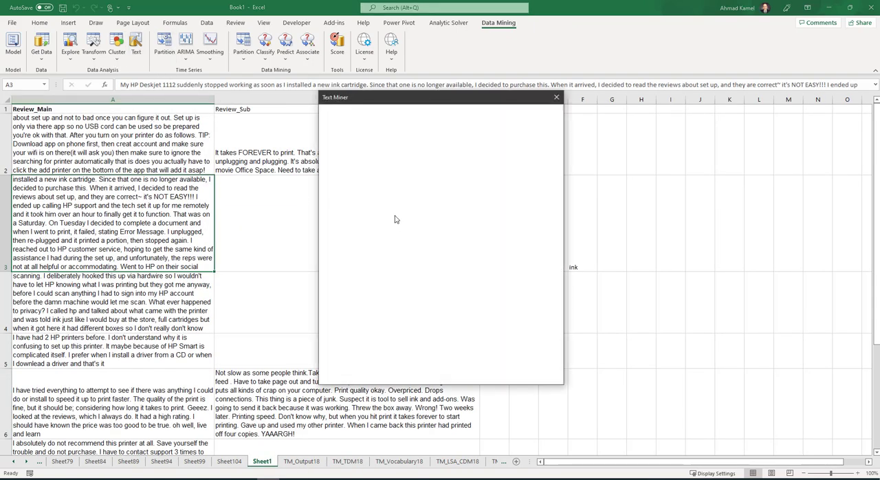
{"action": "left_click", "coordinate": [344, 198]}
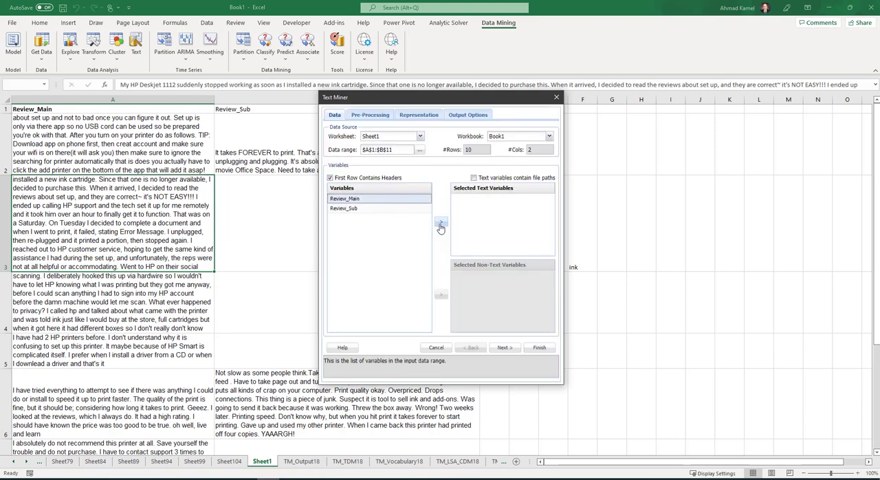
{"action": "left_click", "coordinate": [441, 221]}
{"action": "left_click", "coordinate": [505, 347]}
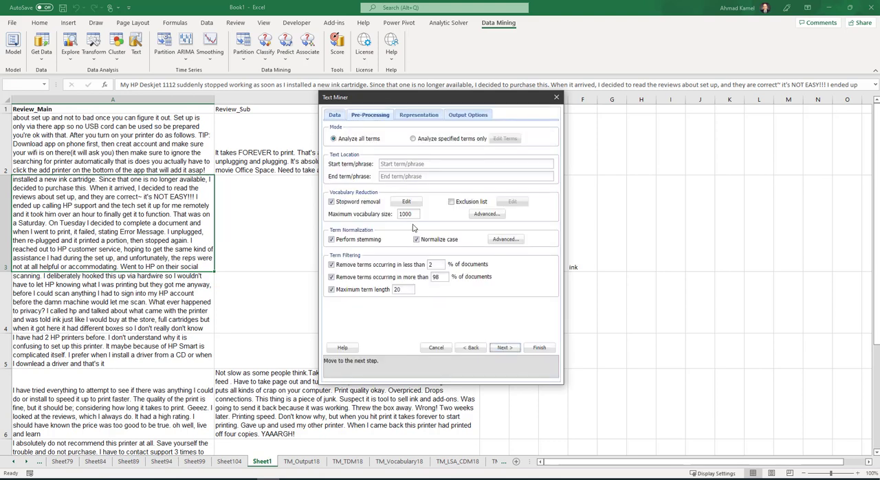
{"action": "left_click_drag", "start_coordinate": [417, 214], "coordinate": [313, 217]}
{"action": "type", "text": "10"}
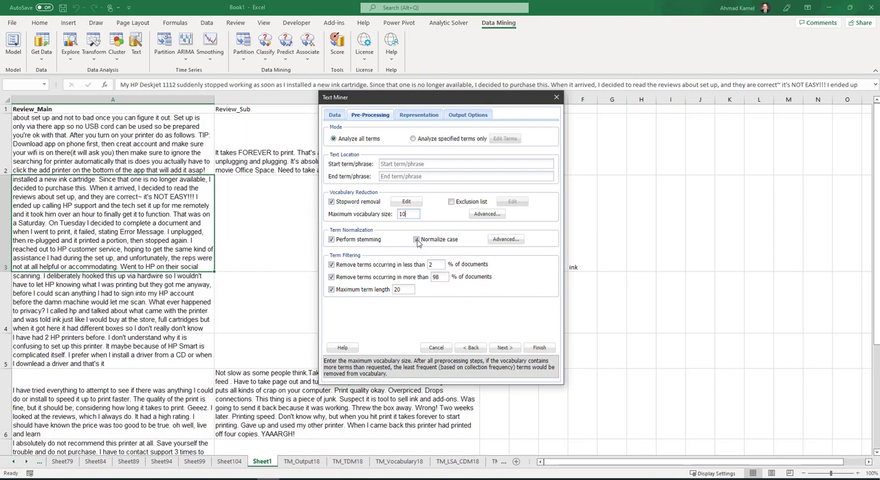
{"action": "left_click", "coordinate": [539, 347]}
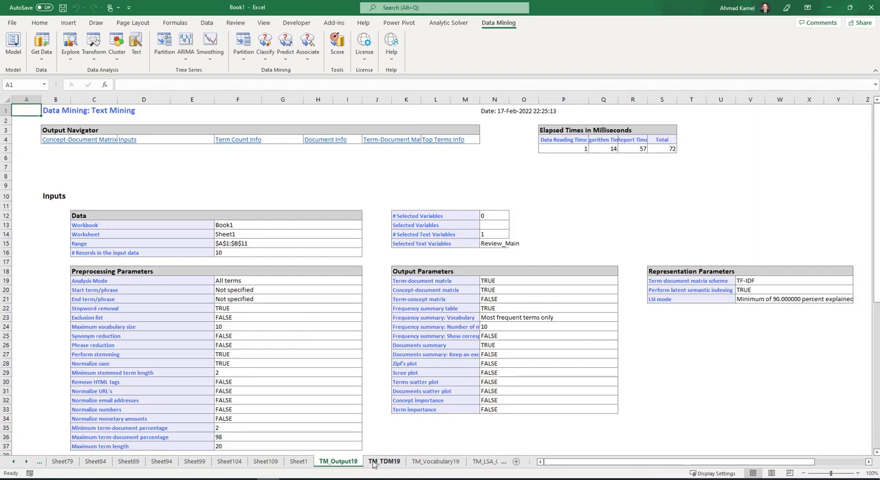
{"action": "left_click", "coordinate": [169, 212]}
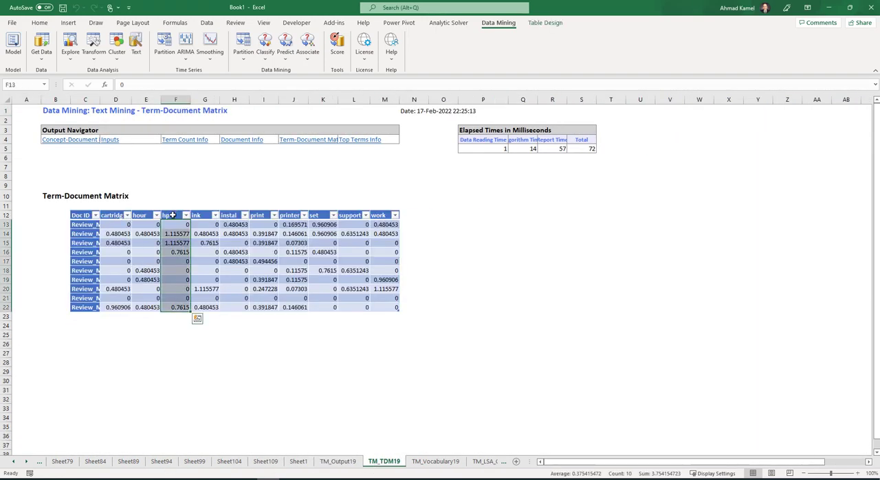
{"action": "left_click", "coordinate": [170, 214]}
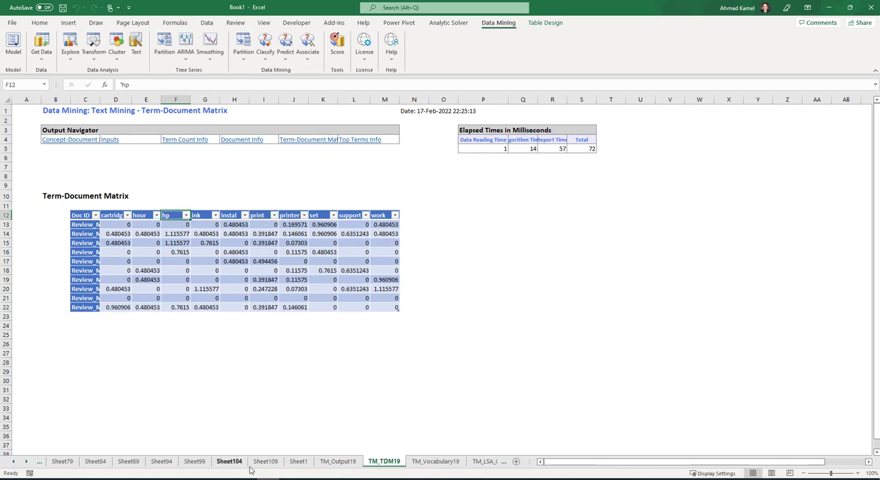
- Set up Text Miner on Sheet1's Review_Main with a maximum vocabulary size of 10 and review the advanced term normalization options
{"action": "left_click", "coordinate": [290, 464]}
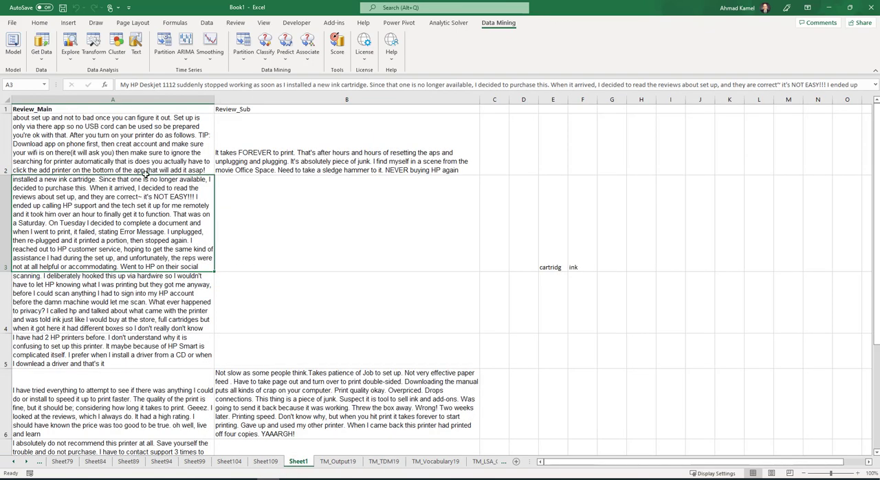
{"action": "left_click", "coordinate": [136, 45]}
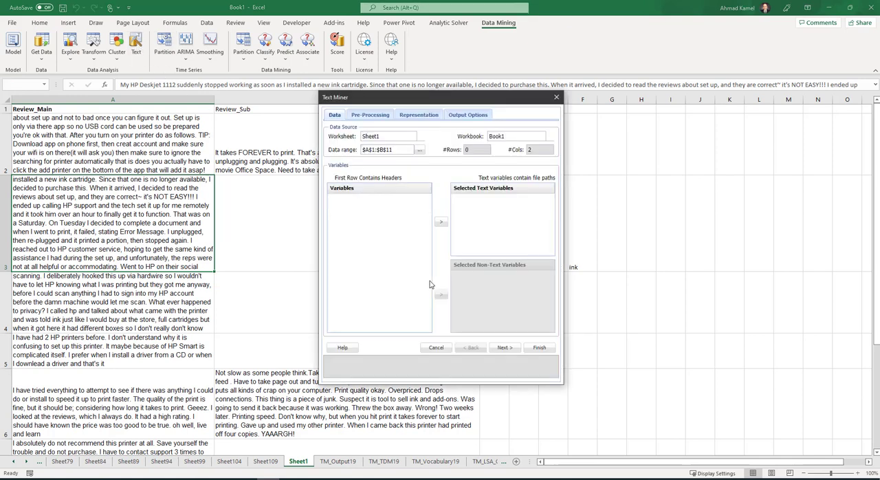
{"action": "left_click", "coordinate": [344, 199]}
{"action": "left_click", "coordinate": [441, 223]}
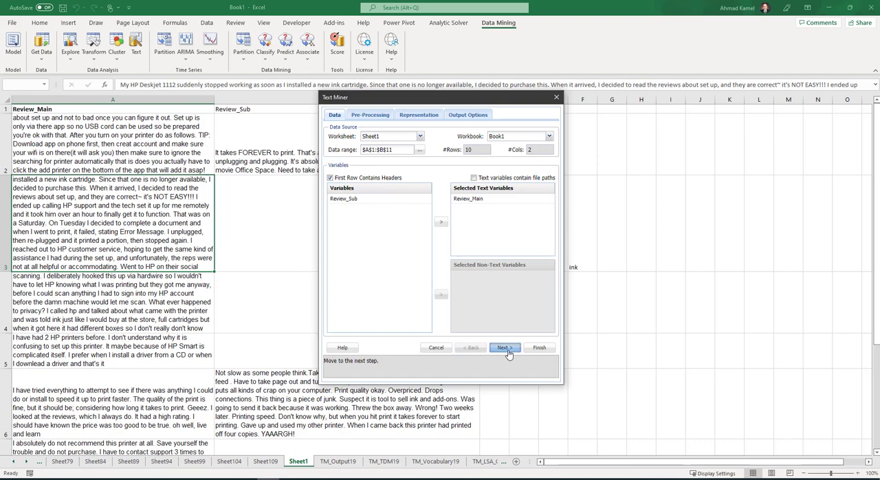
{"action": "left_click", "coordinate": [506, 349]}
{"action": "left_click", "coordinate": [416, 239]}
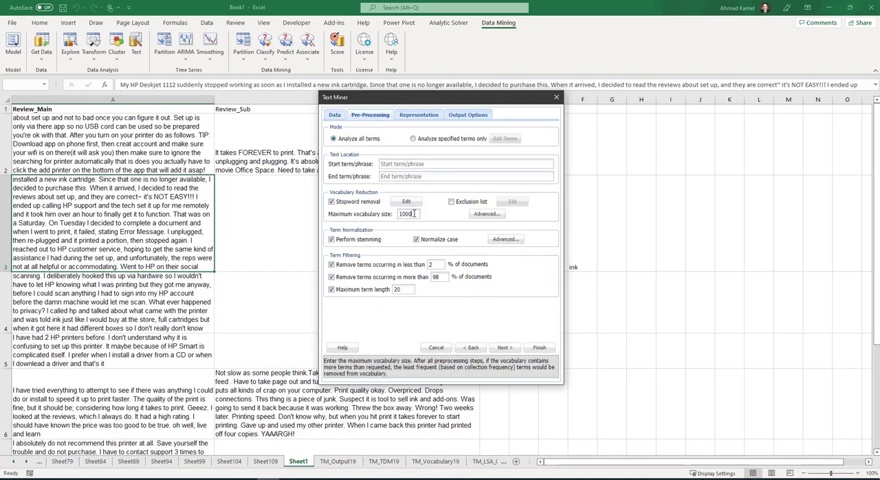
{"action": "double_click", "coordinate": [407, 214]}
{"action": "type", "text": "10"}
{"action": "left_click", "coordinate": [512, 243]}
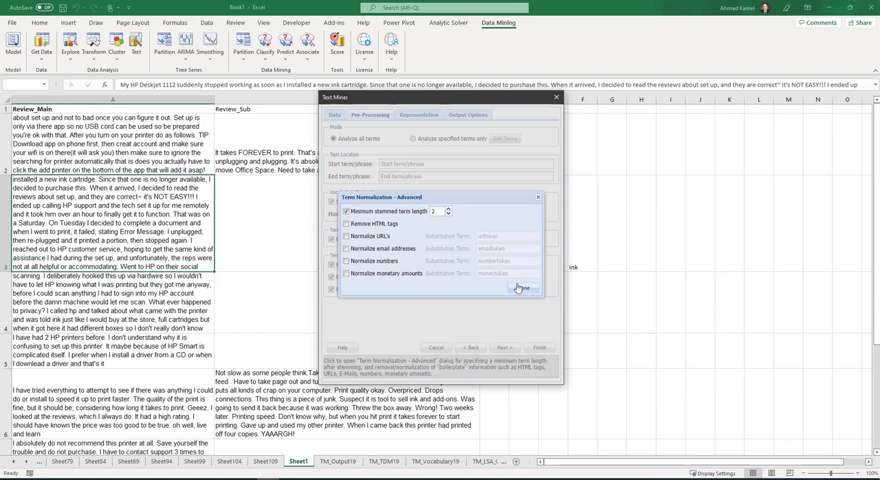
{"action": "left_click", "coordinate": [539, 197]}
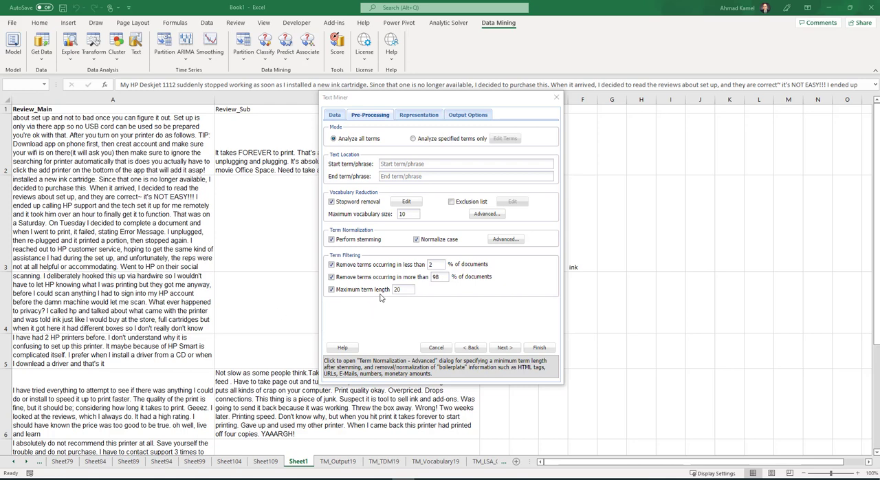
- Set the maximum term length to 4 and run the text mining
{"action": "left_click", "coordinate": [438, 264]}
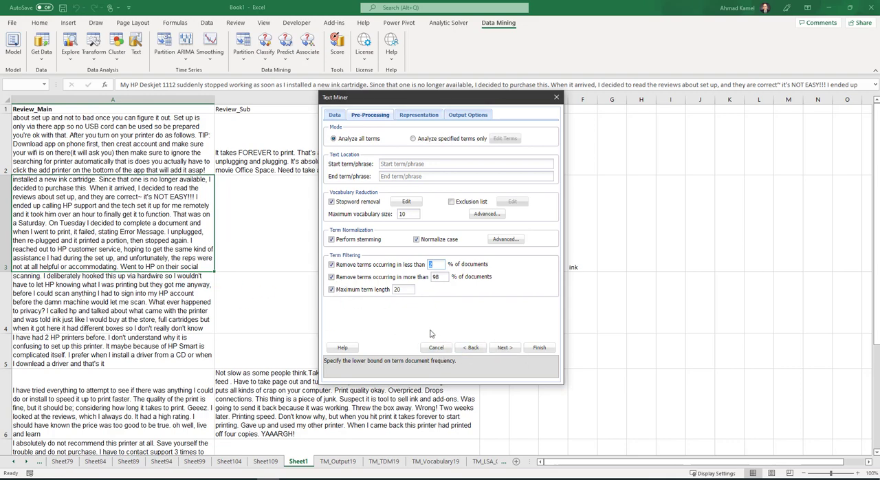
{"action": "left_click", "coordinate": [406, 289]}
{"action": "left_click", "coordinate": [539, 348]}
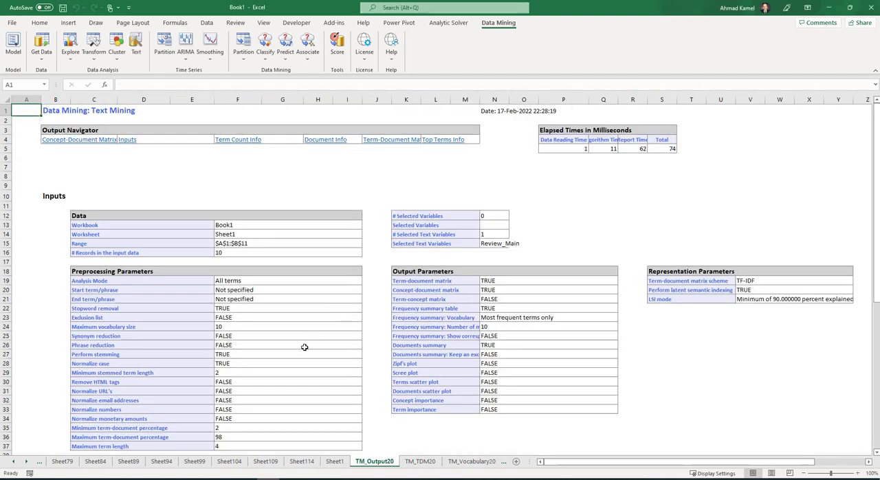
- Examine the term headers of the TM_TDM20 term-document matrix, from buy through to set, checking the word lengths
{"action": "left_click", "coordinate": [421, 461]}
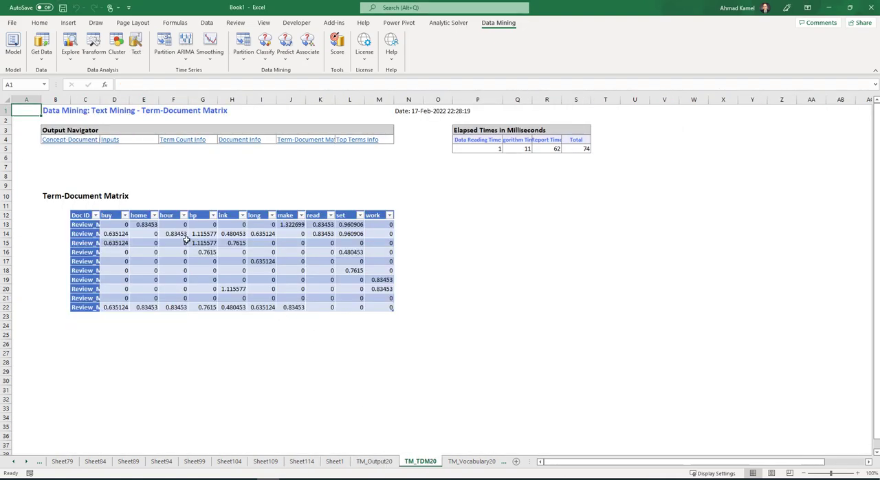
{"action": "left_click", "coordinate": [109, 215]}
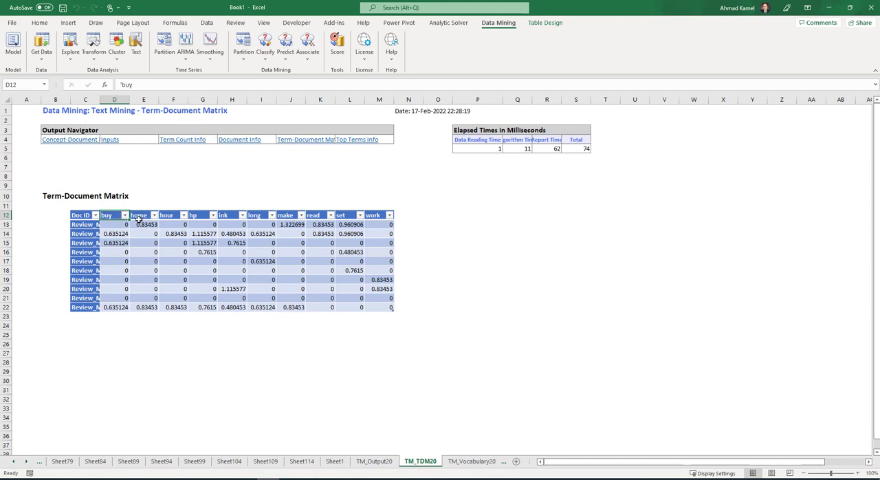
{"action": "left_click", "coordinate": [140, 217]}
{"action": "left_click", "coordinate": [174, 215]}
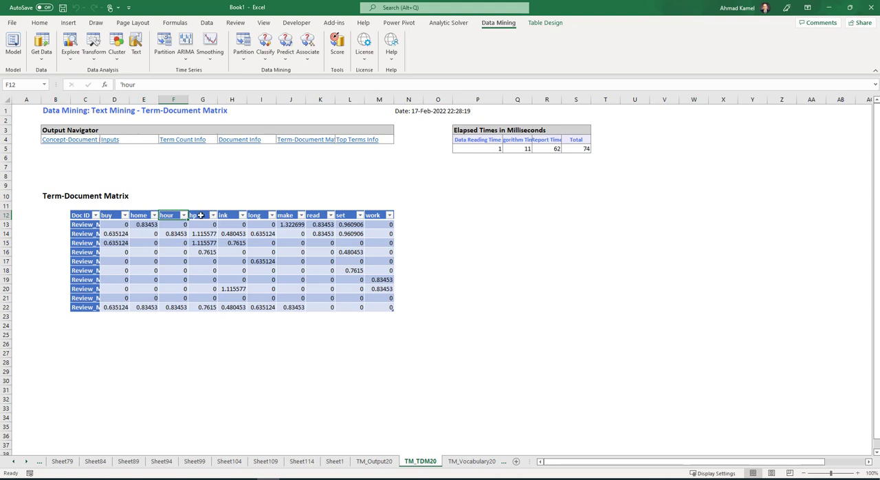
{"action": "left_click", "coordinate": [201, 215]}
{"action": "left_click", "coordinate": [232, 216]}
{"action": "left_click", "coordinate": [278, 215]}
{"action": "left_click", "coordinate": [317, 212]}
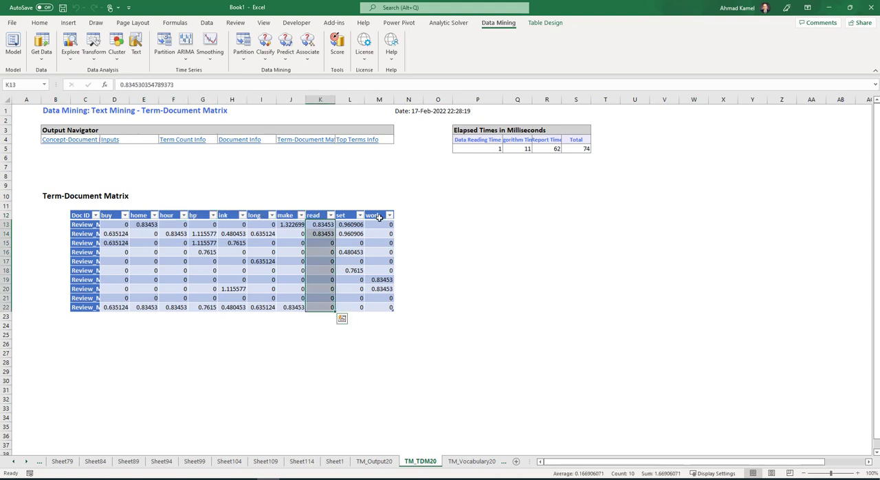
{"action": "left_click", "coordinate": [340, 215]}
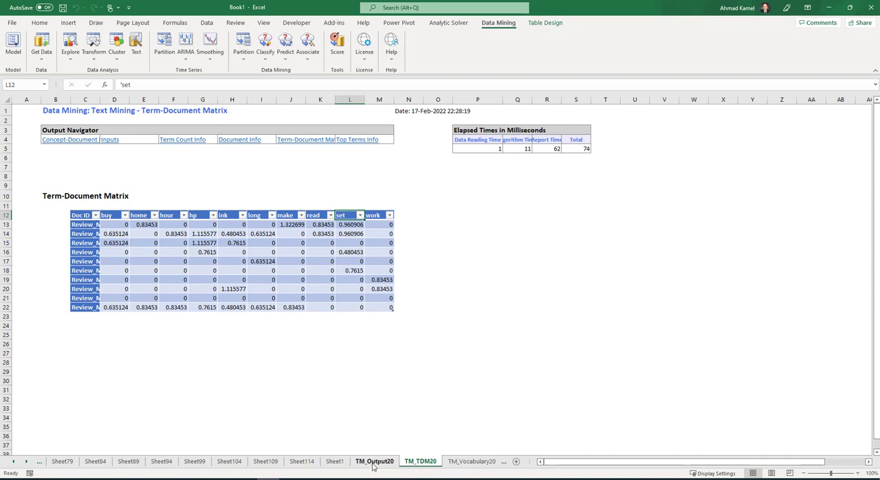
- Run Text Miner on Sheet1 with maximum vocabulary size 10 and maximum term length 2, and inspect the cd and ve columns in TM_TDM21
{"action": "left_click", "coordinate": [335, 462]}
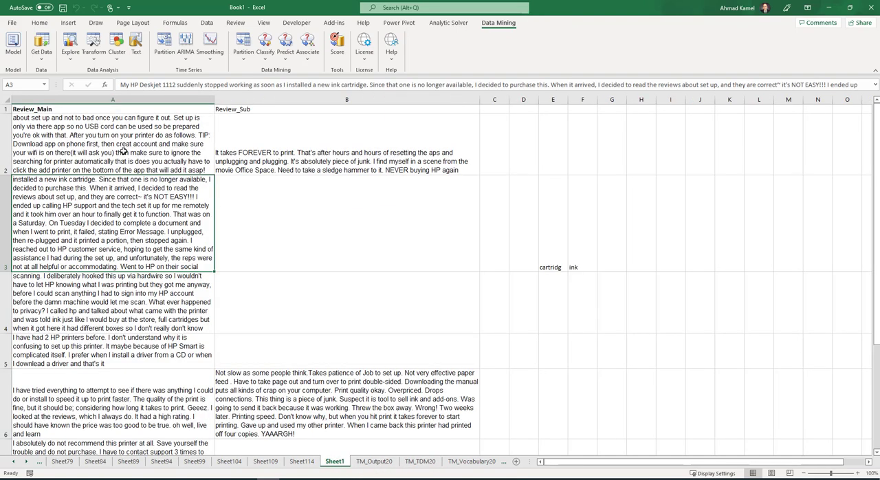
{"action": "left_click", "coordinate": [137, 55]}
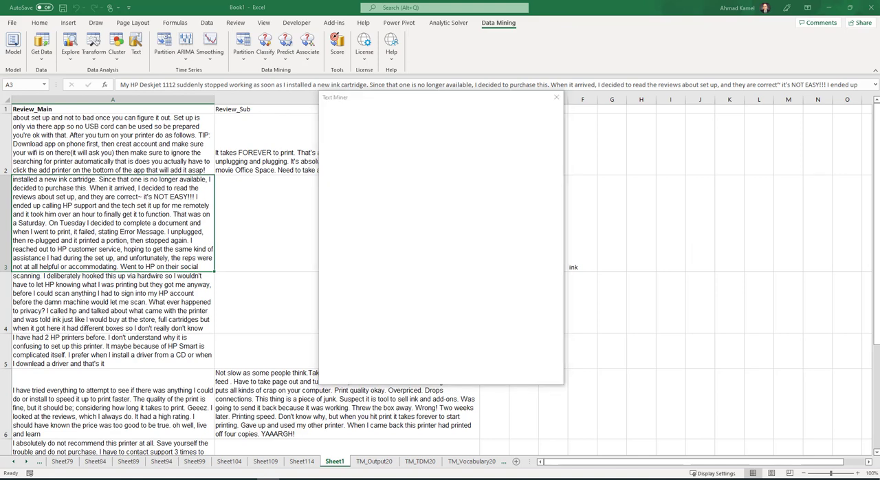
{"action": "double_click", "coordinate": [404, 289]}
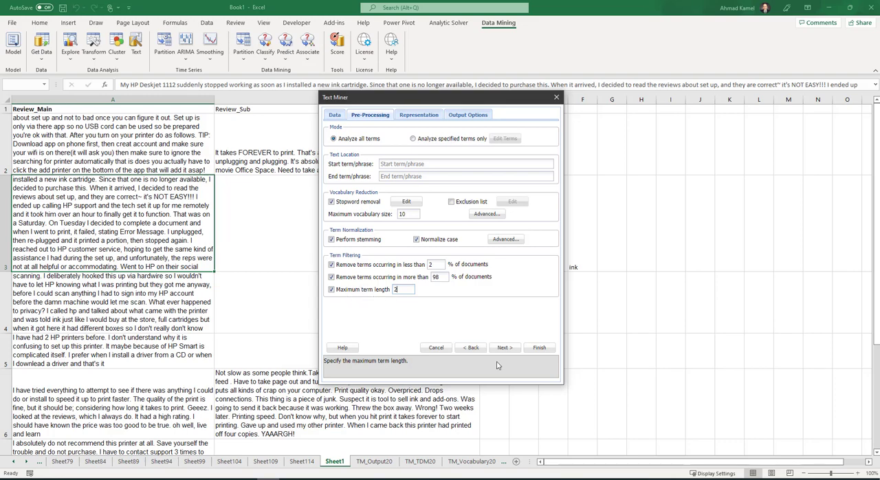
{"action": "left_click", "coordinate": [540, 348]}
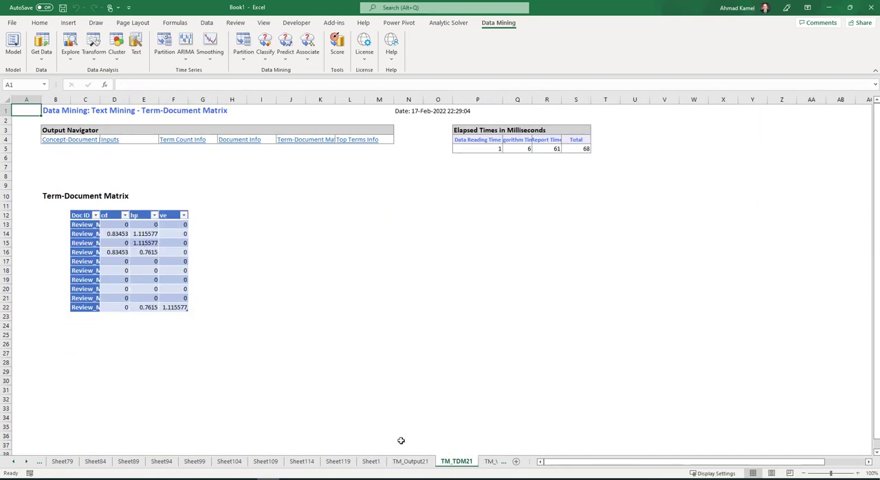
{"action": "left_click", "coordinate": [107, 218]}
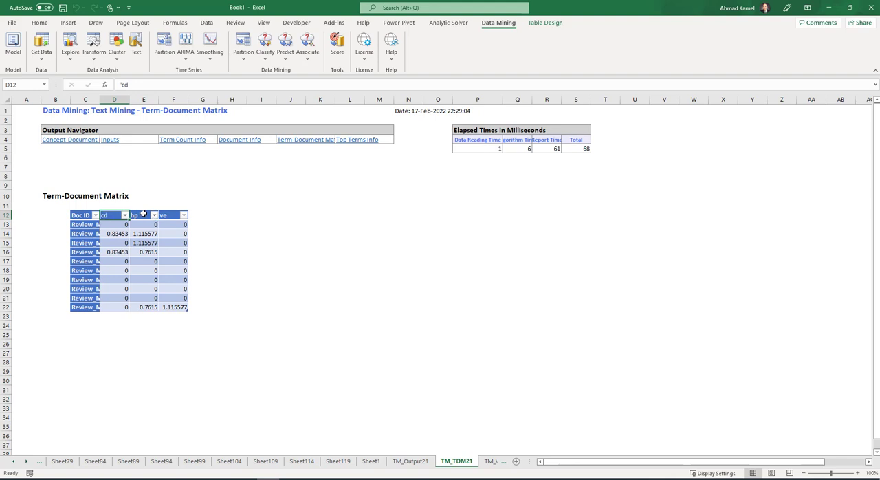
{"action": "left_click_drag", "start_coordinate": [180, 225], "coordinate": [184, 305]}
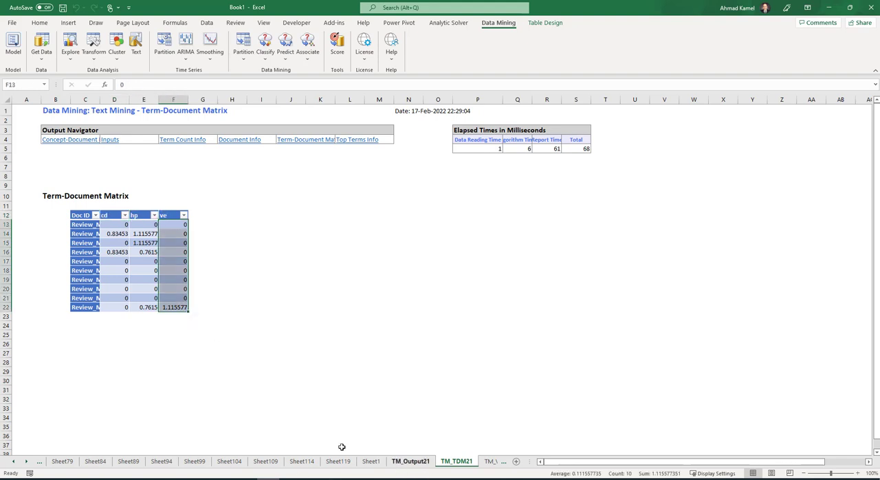
{"action": "left_click", "coordinate": [108, 217]}
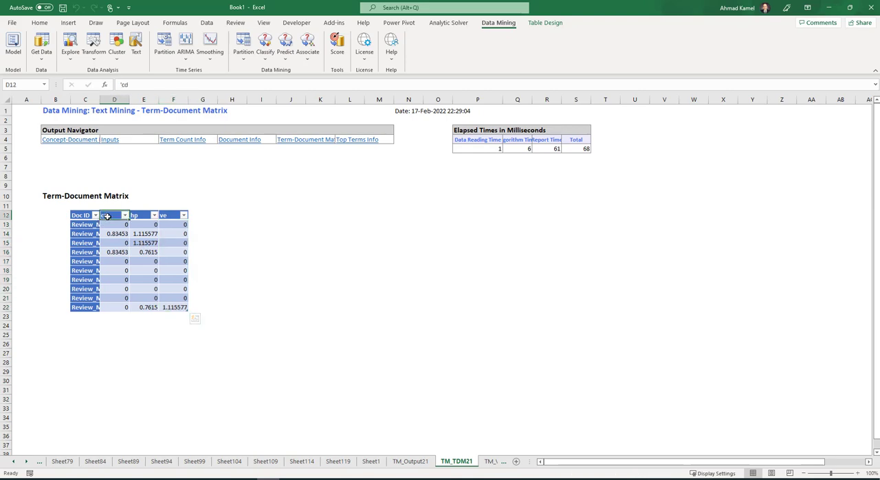
- Set up Text Miner on Sheet1 with Review_Main as the text variable and a maximum vocabulary size of 10
{"action": "left_click", "coordinate": [371, 461]}
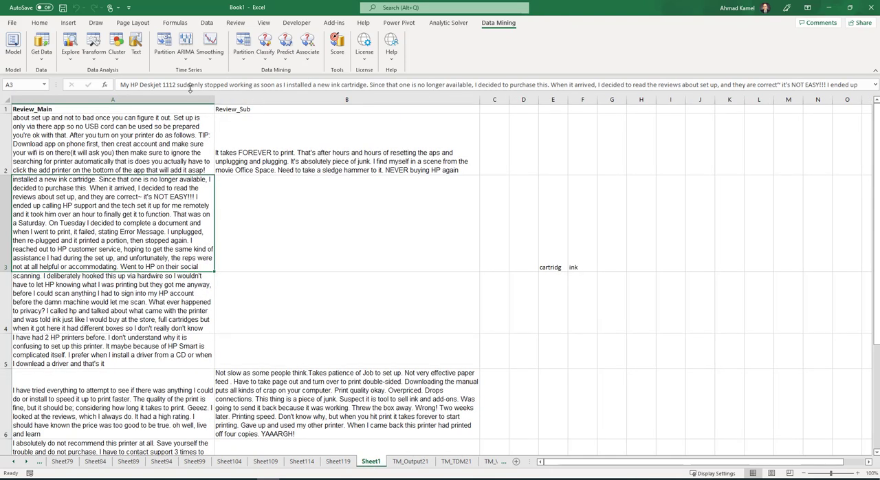
{"action": "left_click", "coordinate": [136, 53]}
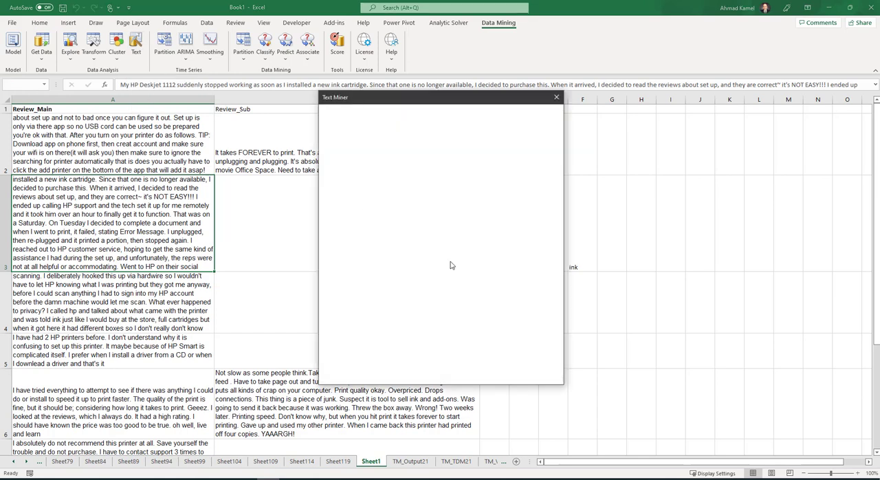
{"action": "left_click", "coordinate": [364, 198]}
{"action": "left_click", "coordinate": [441, 221]}
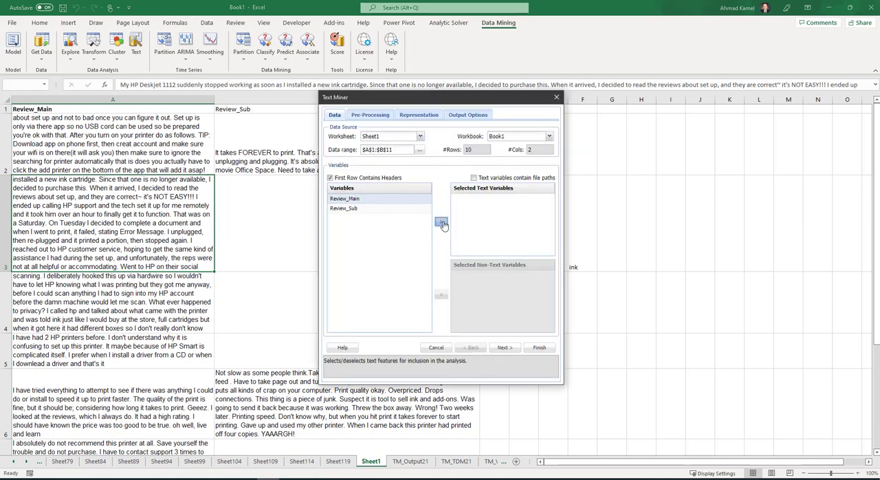
{"action": "left_click", "coordinate": [505, 347]}
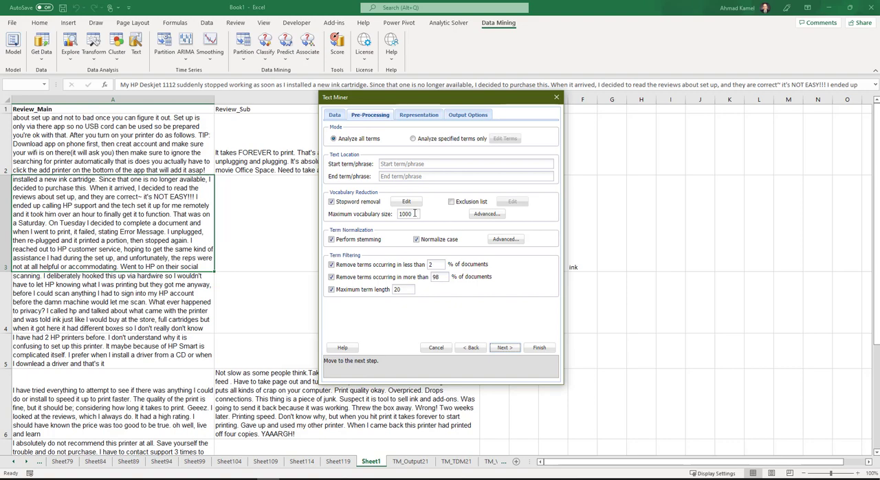
{"action": "left_click_drag", "start_coordinate": [415, 214], "coordinate": [365, 217]}
{"action": "type", "text": "10"}
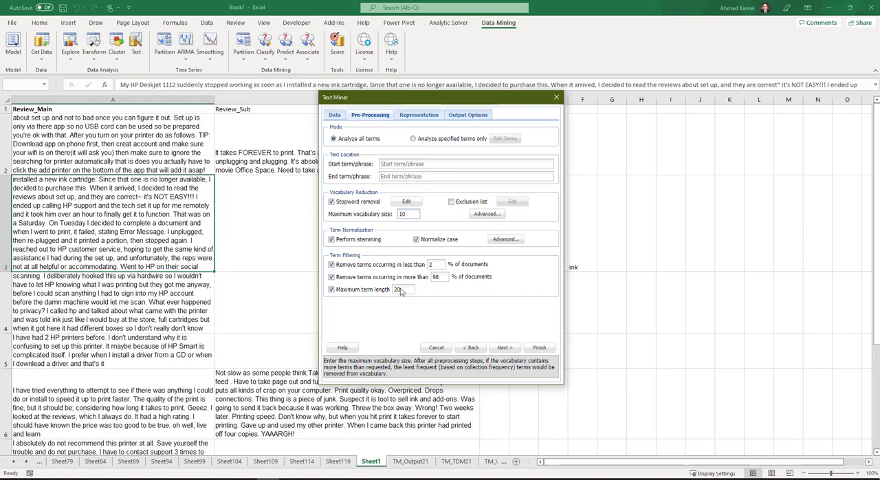
- Choose the Presence/Absence scheme for the term-document matrix and run the text mining
{"action": "left_click", "coordinate": [504, 347]}
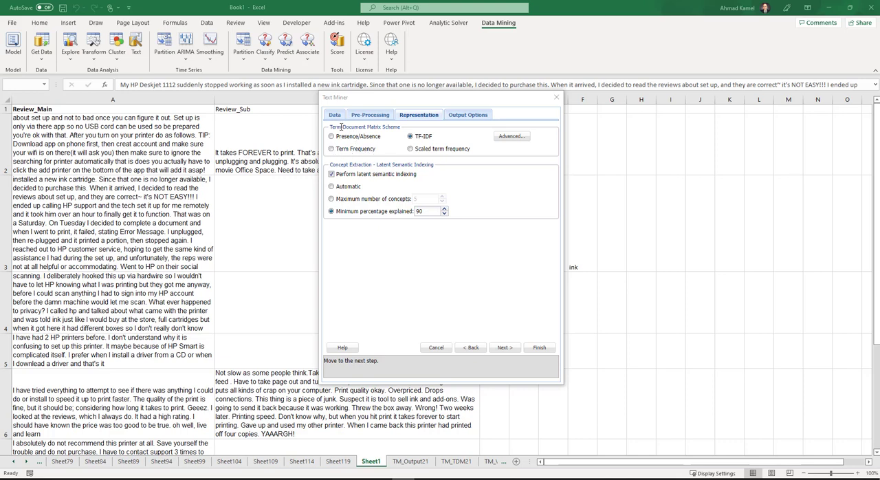
{"action": "left_click", "coordinate": [378, 117]}
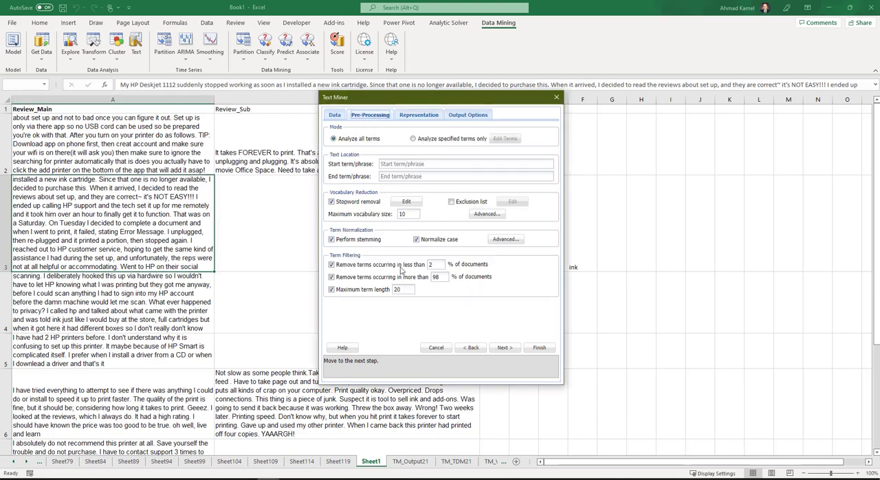
{"action": "left_click", "coordinate": [410, 117]}
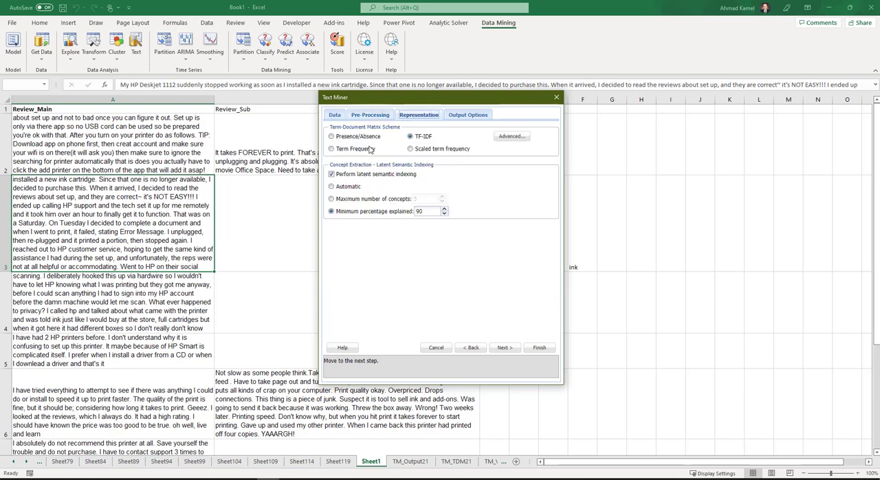
{"action": "left_click", "coordinate": [331, 138]}
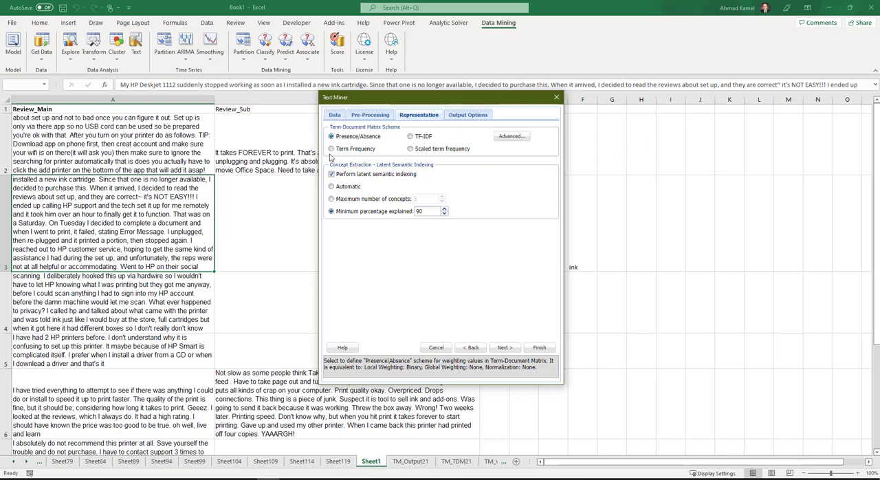
{"action": "left_click", "coordinate": [506, 348]}
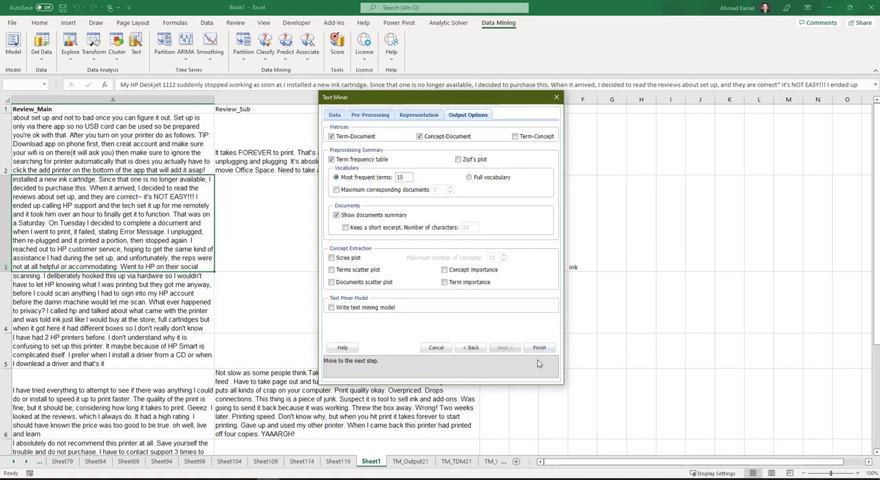
{"action": "left_click", "coordinate": [540, 349]}
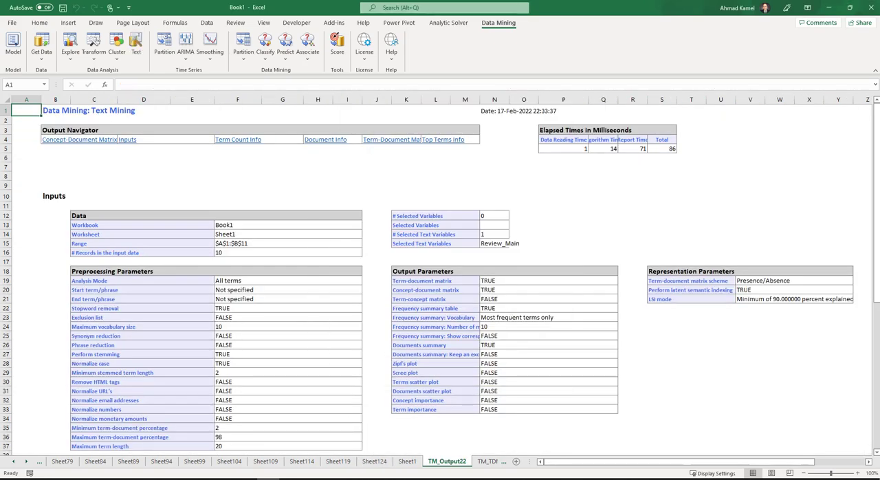
- Open the TM_TDM22 term-document matrix and widen the Doc ID column to fit the document names
{"action": "left_click", "coordinate": [486, 461]}
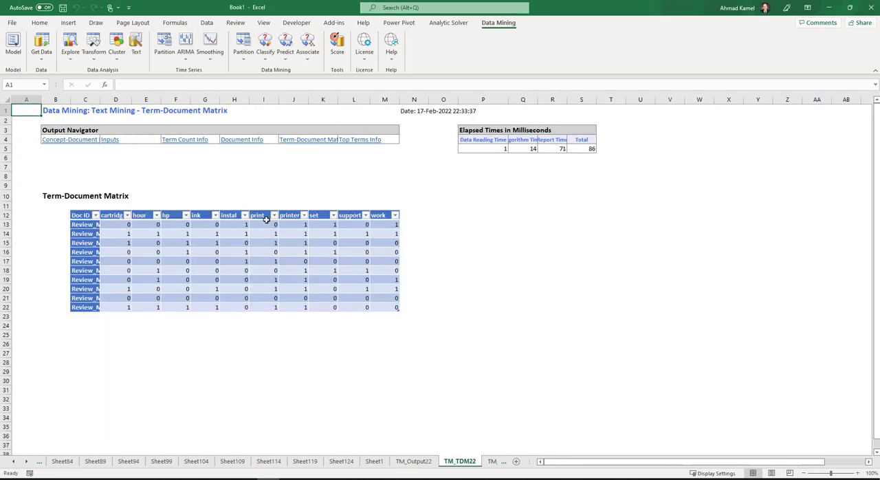
{"action": "left_click", "coordinate": [290, 215]}
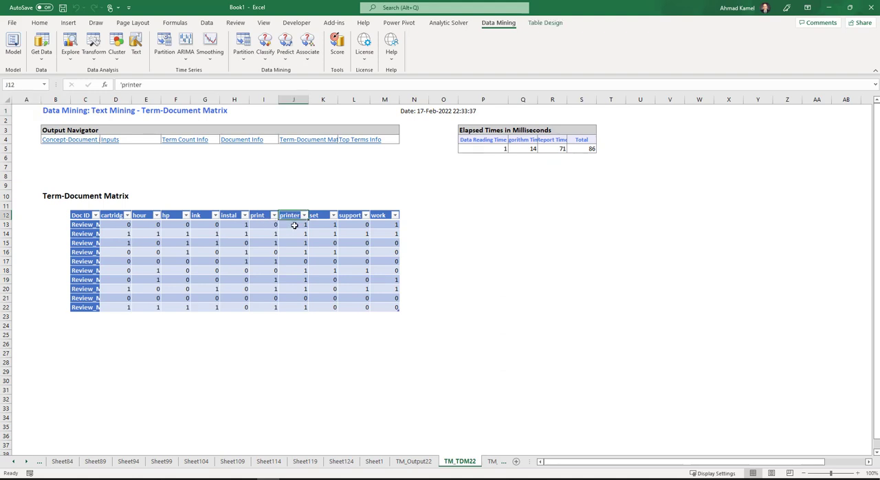
{"action": "double_click", "coordinate": [100, 100]}
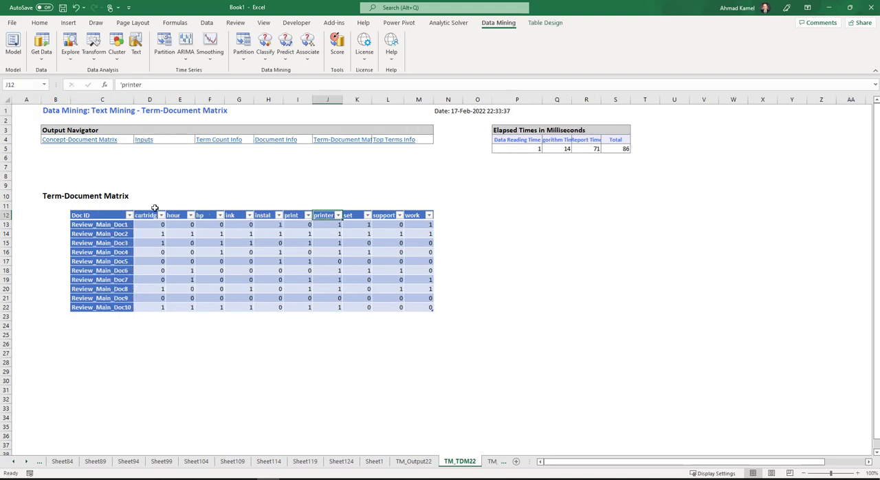
- Examine the presence/absence values in TM_TDM22, going through the printer column for the reviews and the ink column for Review_Main_Doc1 and Review_Main_Doc2
{"action": "left_click", "coordinate": [330, 227]}
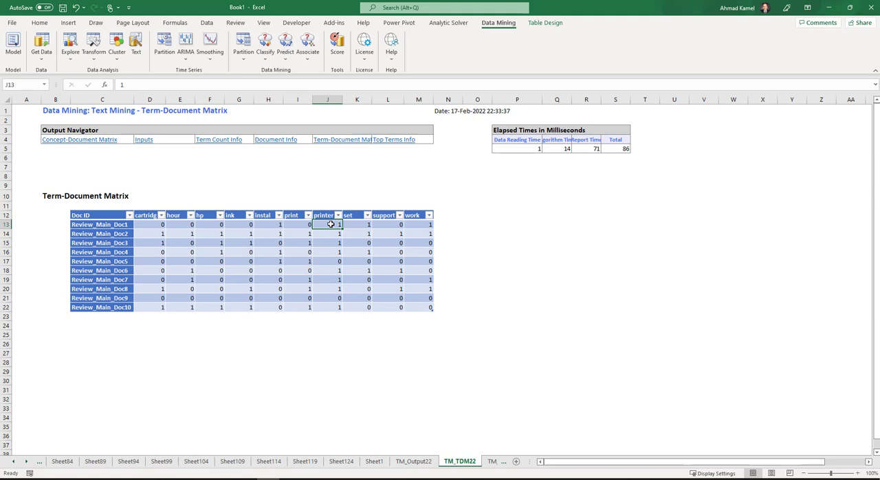
{"action": "left_click", "coordinate": [119, 225]}
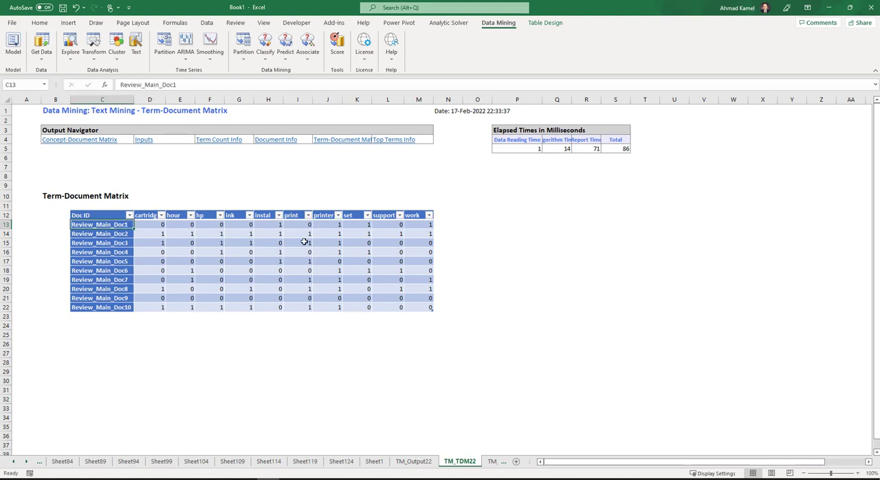
{"action": "left_click", "coordinate": [337, 228]}
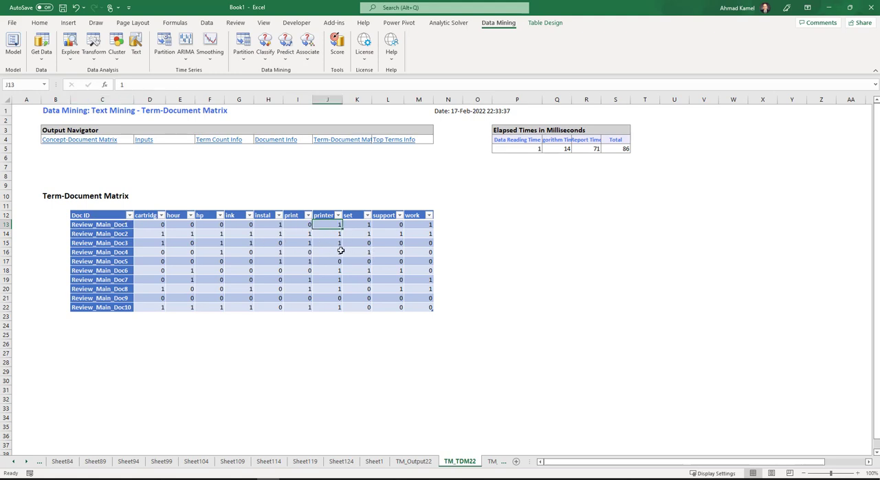
{"action": "left_click", "coordinate": [337, 233]}
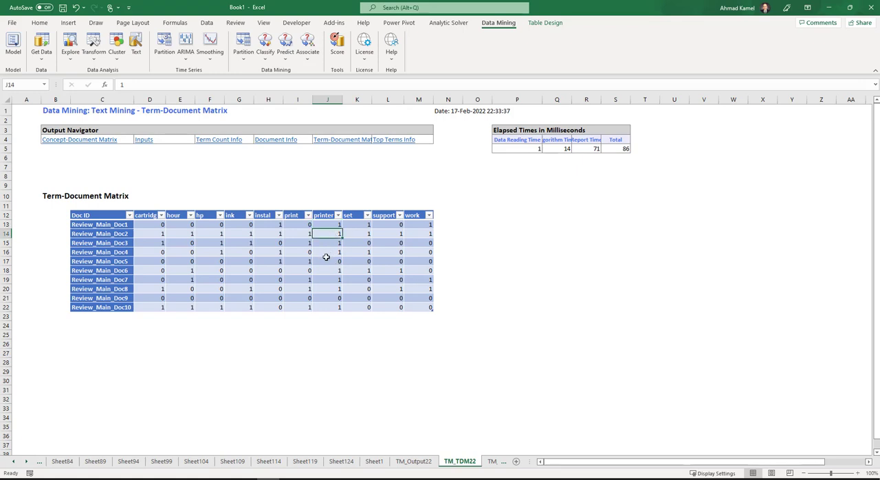
{"action": "left_click", "coordinate": [335, 243]}
{"action": "left_click", "coordinate": [333, 252]}
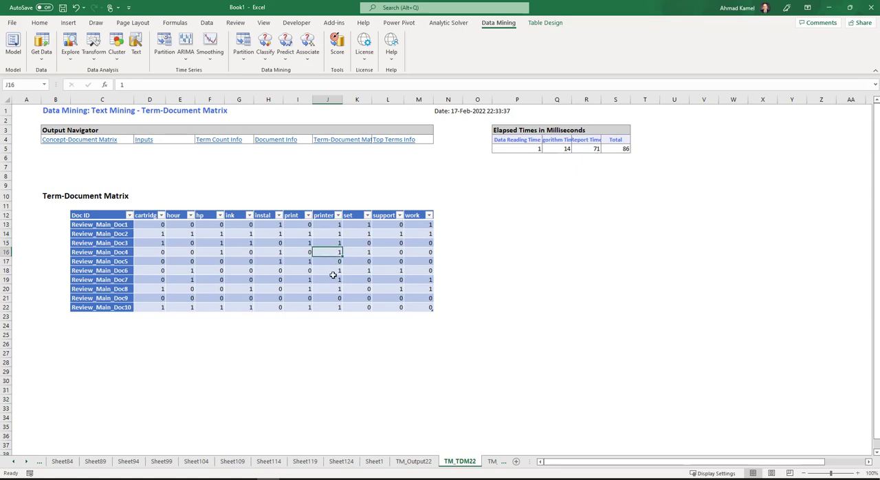
{"action": "left_click", "coordinate": [333, 262]}
{"action": "left_click", "coordinate": [109, 261]}
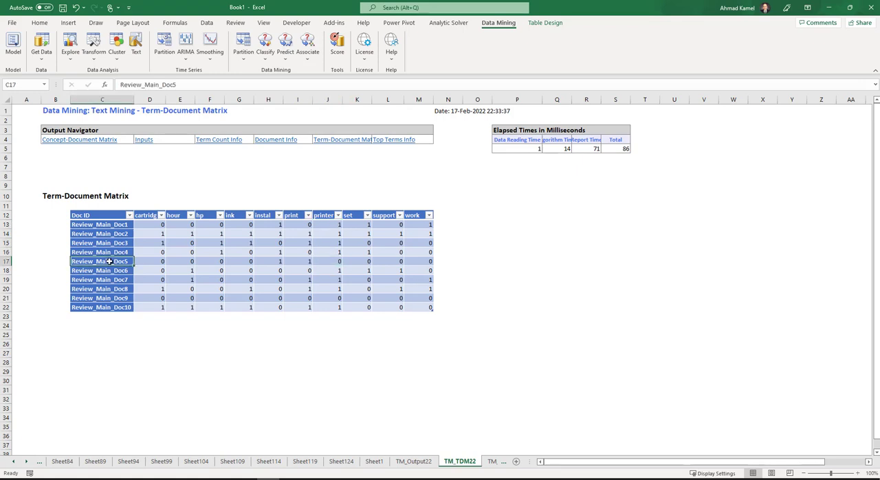
{"action": "left_click", "coordinate": [336, 298]}
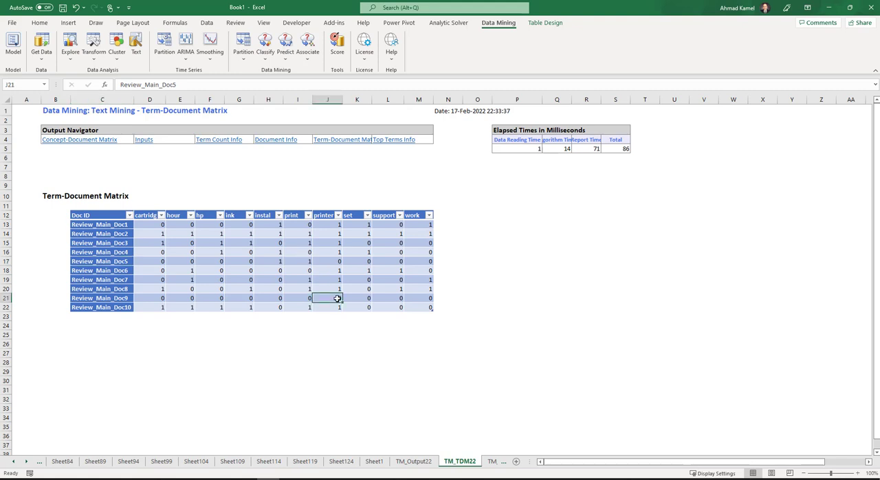
{"action": "left_click", "coordinate": [242, 224]}
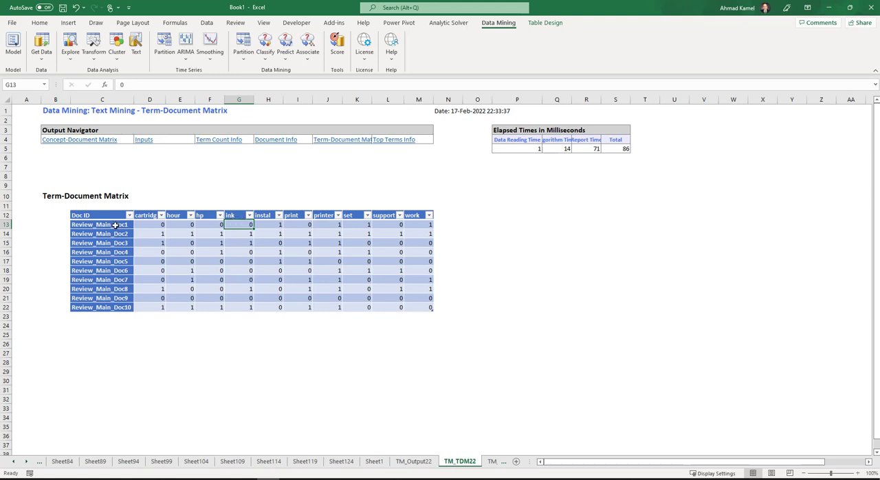
{"action": "left_click", "coordinate": [248, 235]}
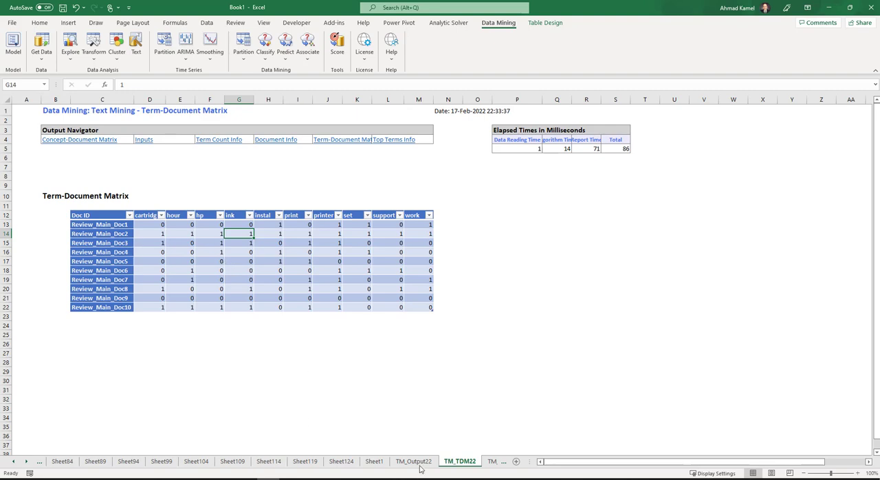
- Start another Text Miner analysis of Sheet1's Review_Main variable, limiting the vocabulary size to 10
{"action": "left_click", "coordinate": [375, 461]}
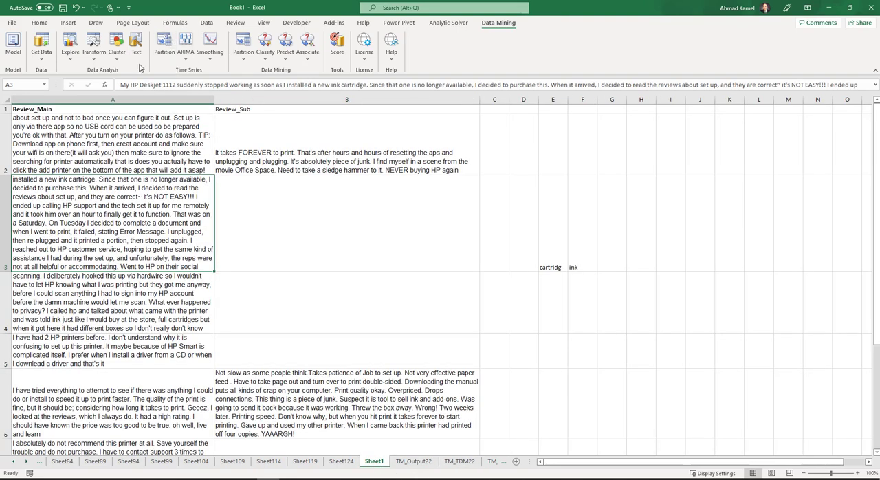
{"action": "left_click", "coordinate": [136, 42]}
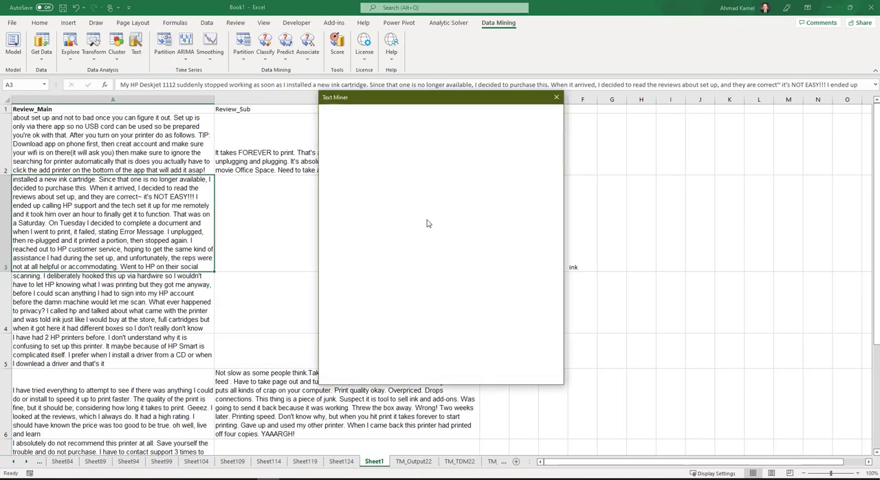
{"action": "left_click", "coordinate": [385, 198]}
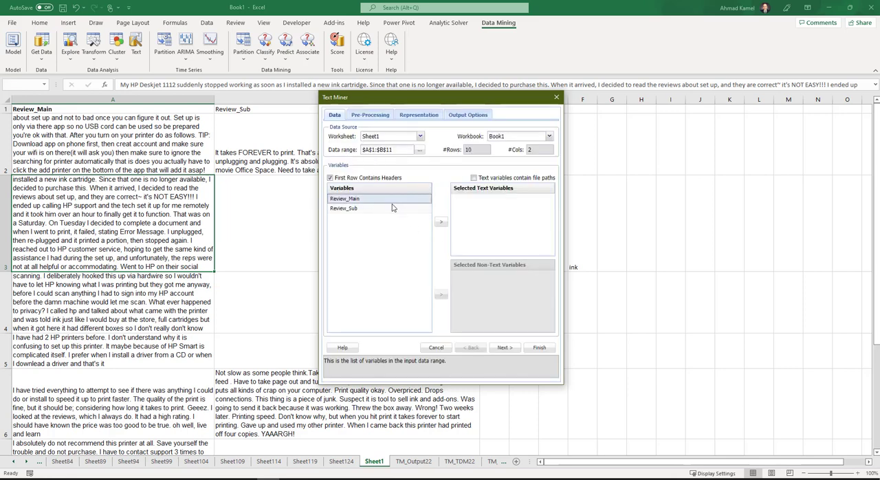
{"action": "left_click", "coordinate": [441, 221]}
{"action": "left_click", "coordinate": [502, 347]}
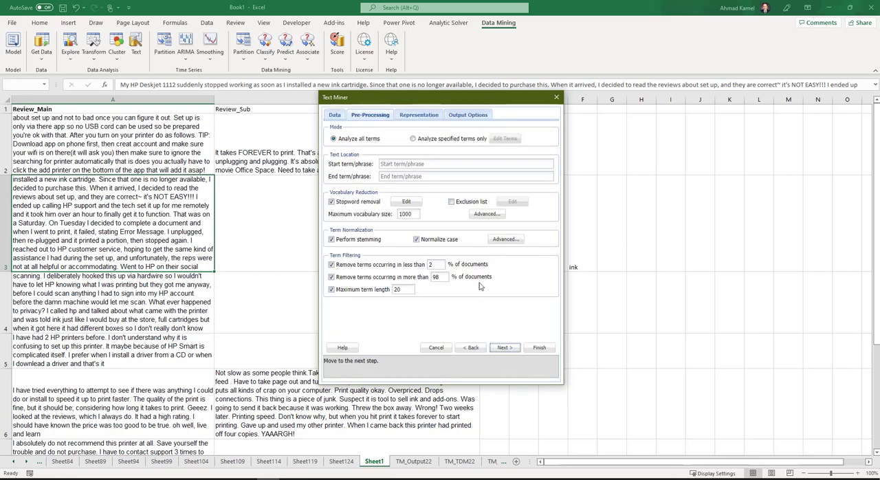
{"action": "left_click_drag", "start_coordinate": [417, 215], "coordinate": [330, 218]}
{"action": "type", "text": "10"}
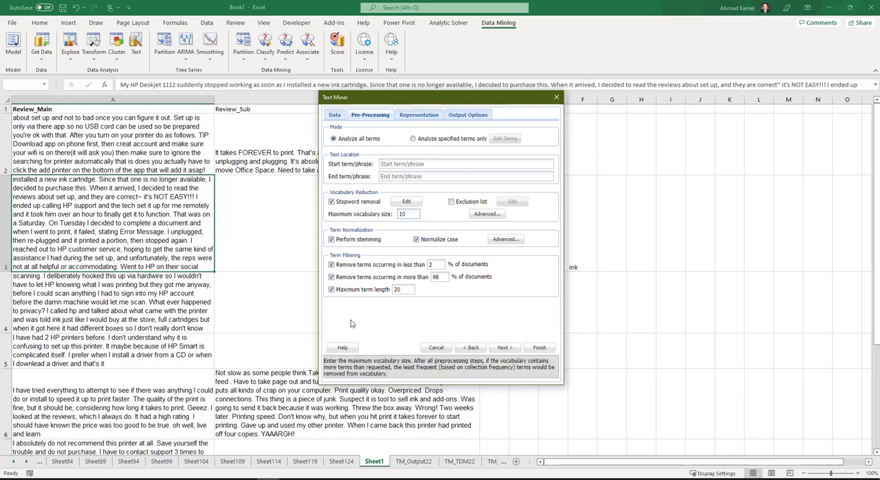
- Select TF-IDF as the term-document matrix scheme and run the text mining
{"action": "left_click", "coordinate": [505, 348]}
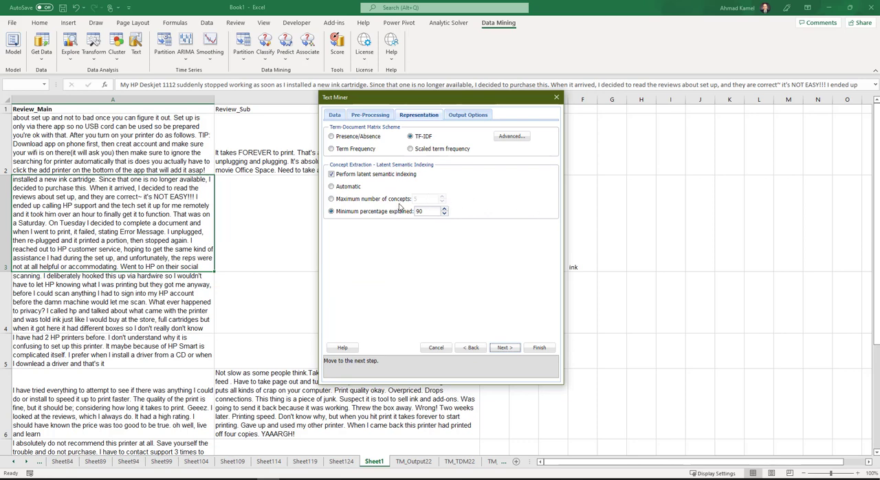
{"action": "left_click", "coordinate": [337, 141]}
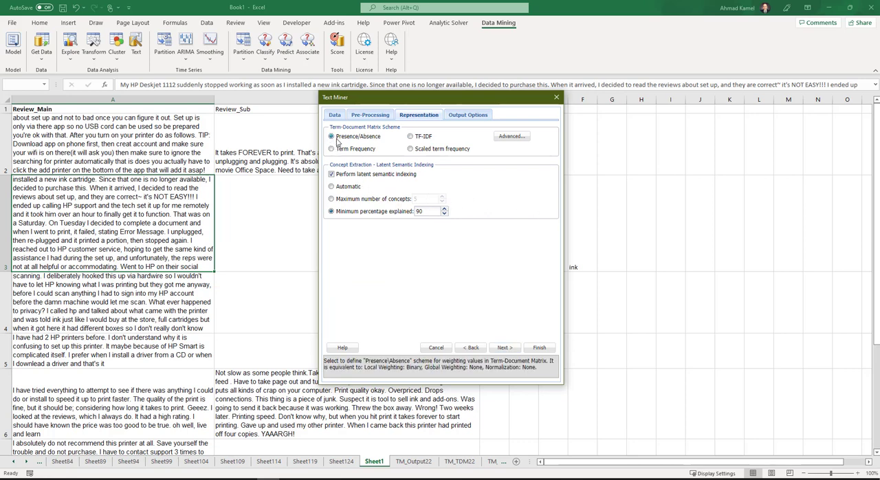
{"action": "left_click", "coordinate": [410, 137]}
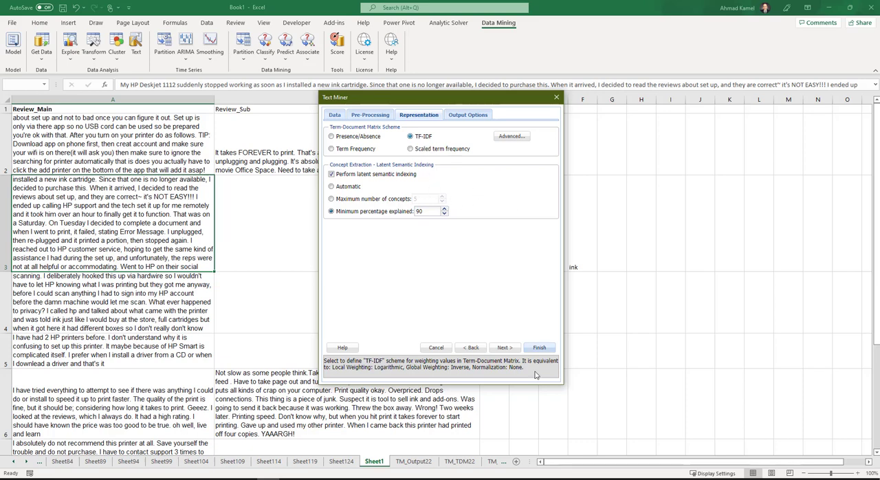
{"action": "left_click", "coordinate": [505, 349]}
{"action": "left_click", "coordinate": [538, 349]}
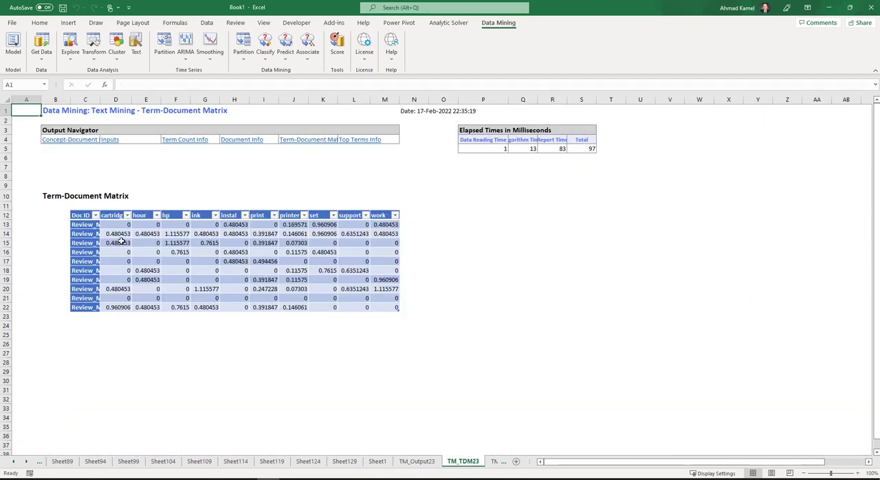
- Apply the comma number style to the TF-IDF values in D13:M22 of TM_TDM23
{"action": "left_click_drag", "start_coordinate": [120, 224], "coordinate": [120, 234]}
{"action": "left_click_drag", "start_coordinate": [398, 304], "coordinate": [399, 307]}
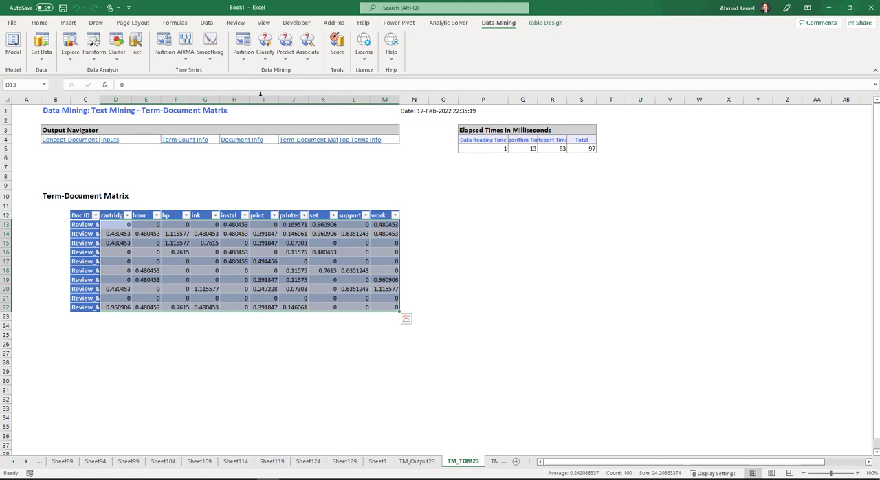
{"action": "left_click", "coordinate": [39, 22]}
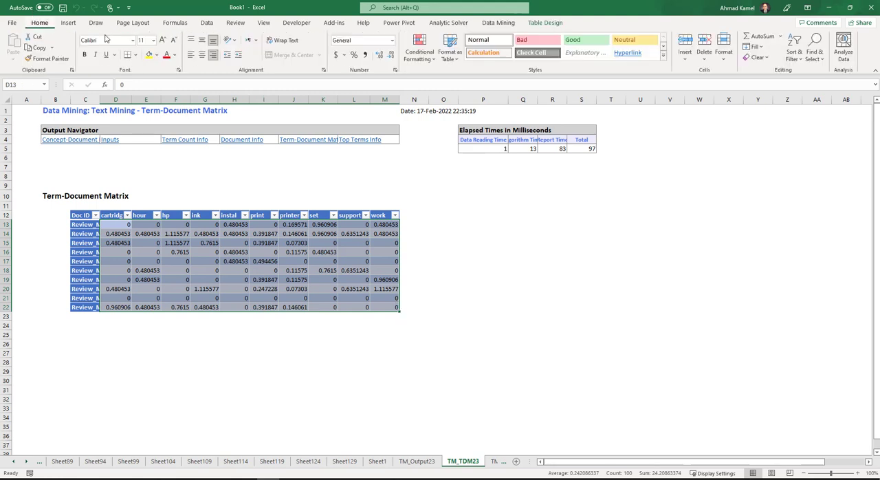
{"action": "left_click", "coordinate": [365, 55]}
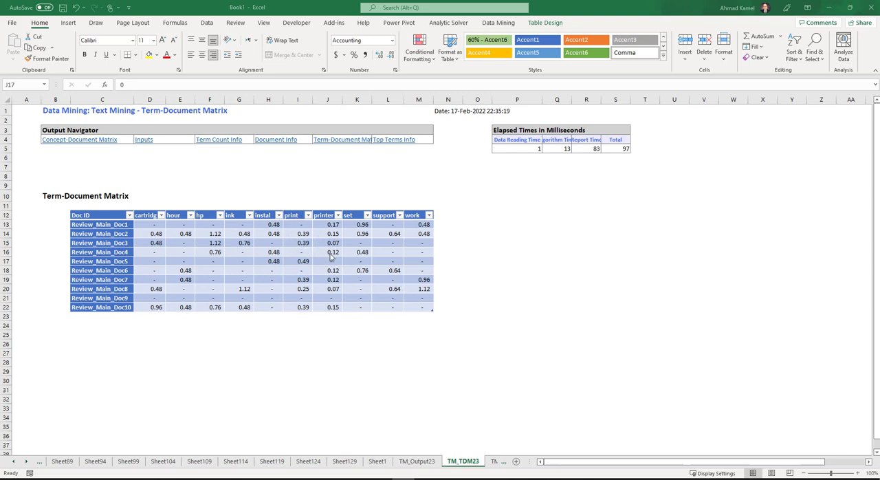
- Examine the TF-IDF values in the printer column of TM_TDM23, comparing Review_Main_Doc1, Doc2, Doc4, Doc5 and Doc9
{"action": "left_click", "coordinate": [334, 225]}
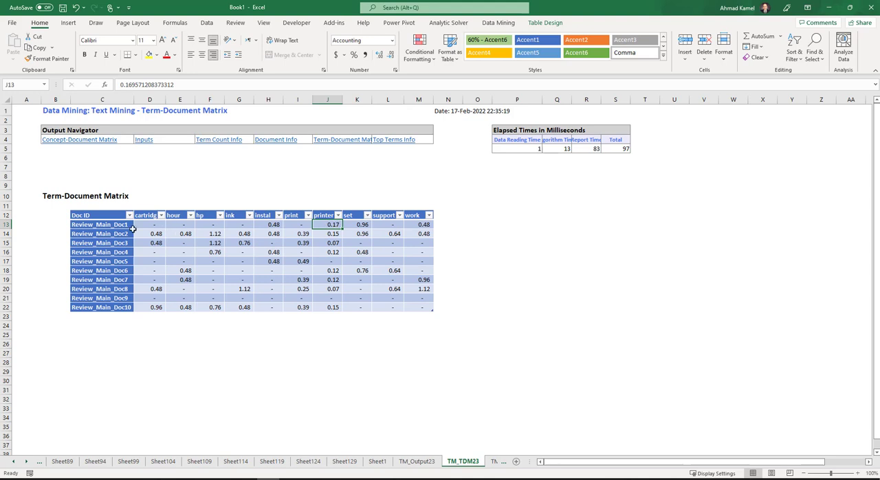
{"action": "left_click", "coordinate": [113, 226]}
{"action": "left_click", "coordinate": [333, 235]}
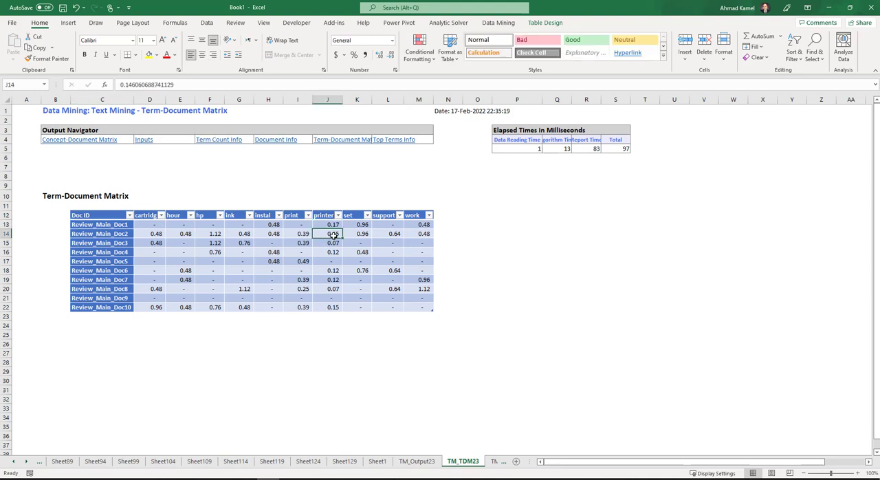
{"action": "left_click", "coordinate": [333, 252]}
{"action": "left_click", "coordinate": [330, 261]}
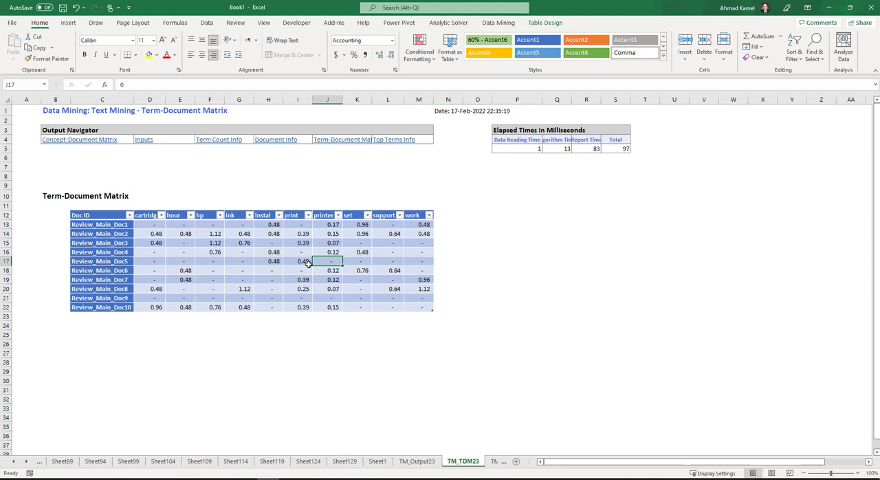
{"action": "left_click", "coordinate": [119, 261]}
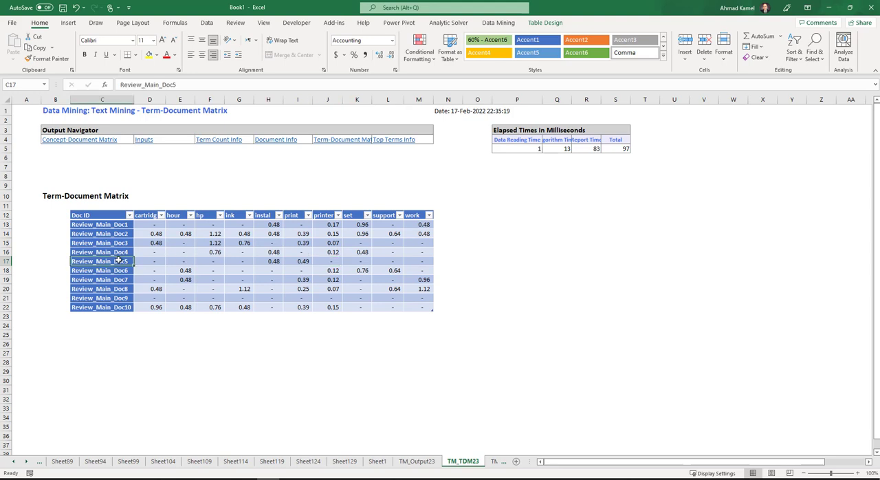
{"action": "left_click", "coordinate": [330, 262]}
{"action": "left_click", "coordinate": [335, 298]}
{"action": "left_click", "coordinate": [334, 263]}
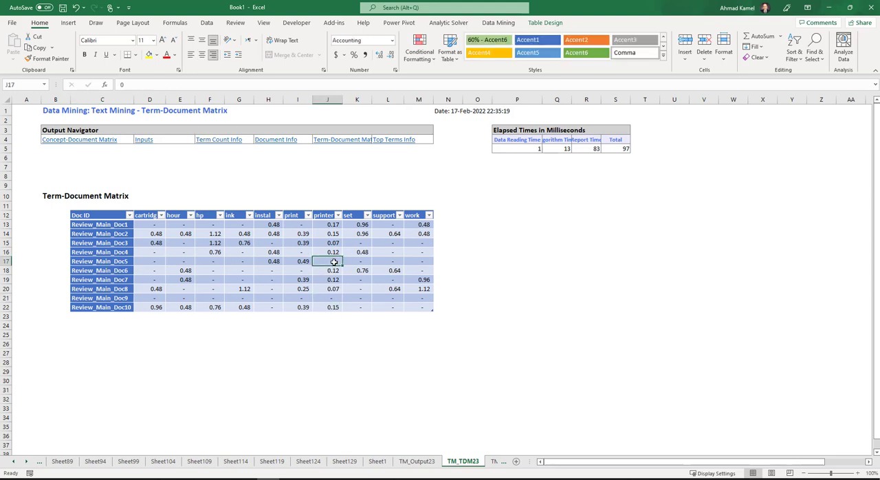
{"action": "left_click", "coordinate": [100, 261]}
{"action": "left_click", "coordinate": [330, 262]}
- Start a new Text Miner analysis of Sheet1 with Review_Main as the text variable and a maximum vocabulary size of 10
{"action": "left_click", "coordinate": [377, 462]}
{"action": "left_click", "coordinate": [110, 193]}
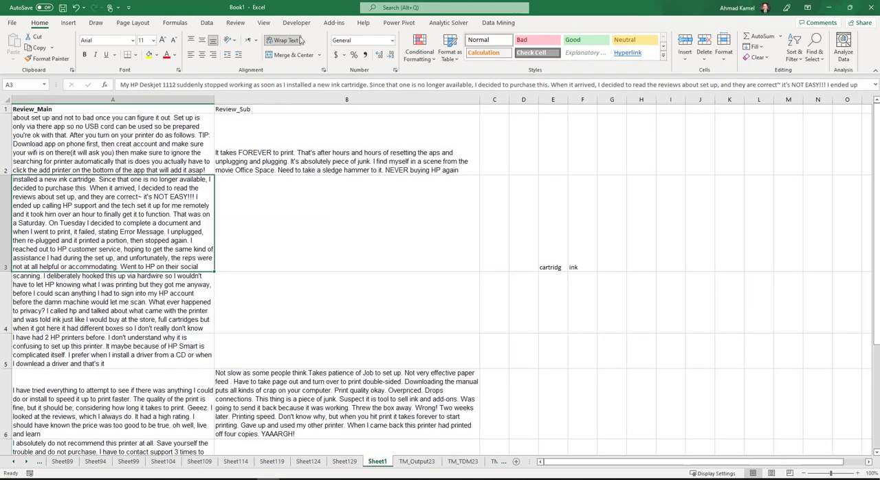
{"action": "left_click", "coordinate": [497, 23]}
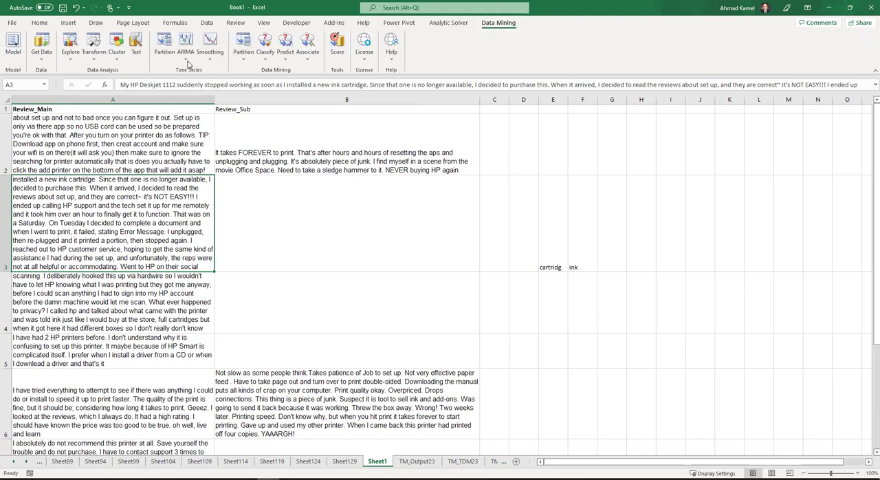
{"action": "left_click", "coordinate": [136, 45]}
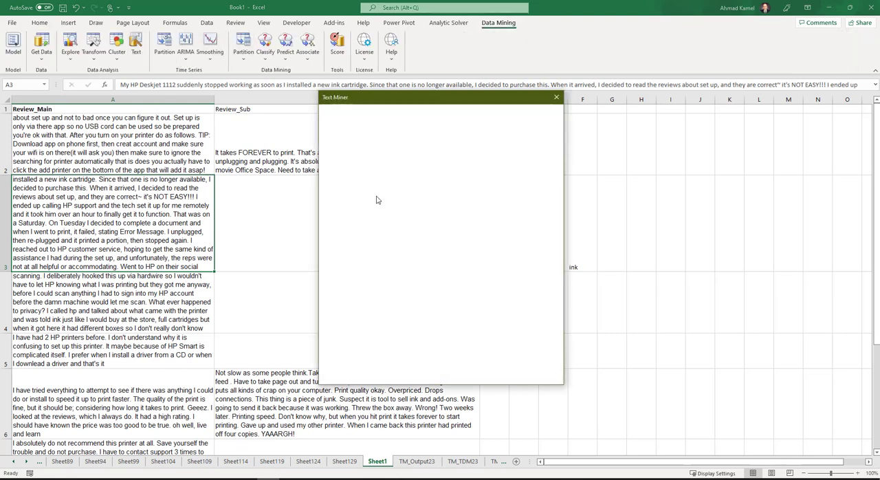
{"action": "left_click", "coordinate": [350, 199]}
{"action": "left_click", "coordinate": [441, 221]}
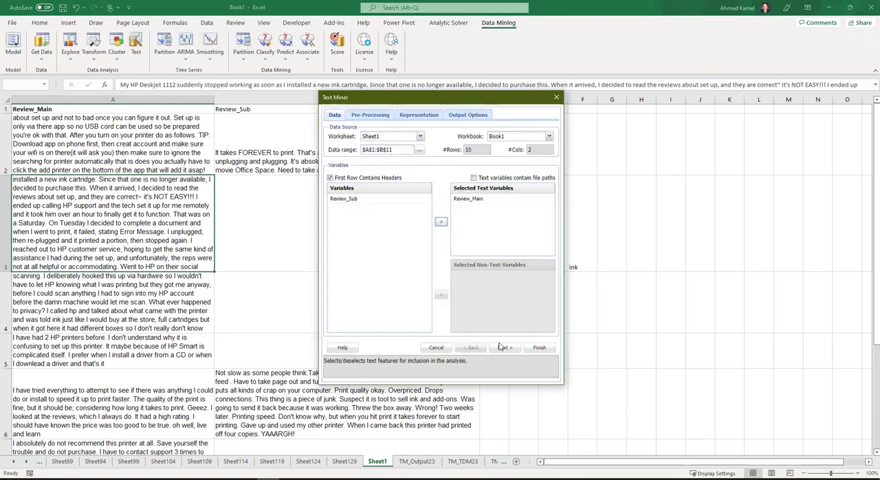
{"action": "left_click", "coordinate": [510, 349]}
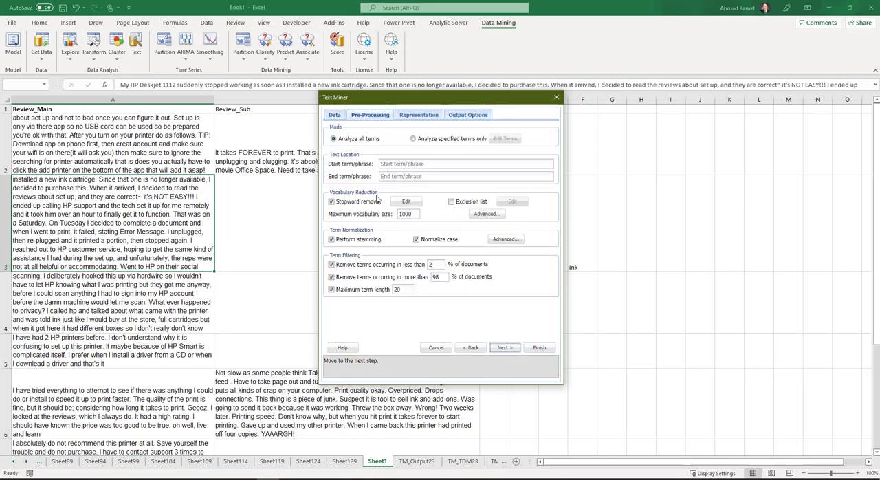
{"action": "double_click", "coordinate": [416, 214]}
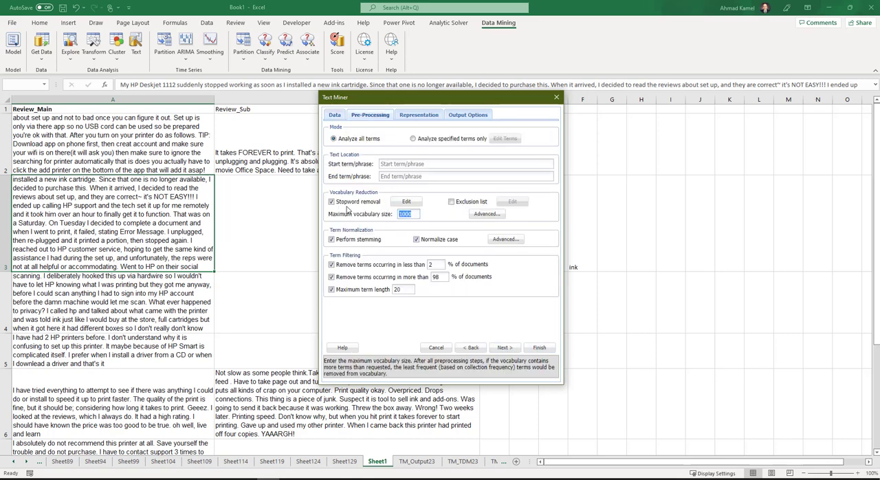
- Choose Term Frequency as the term-document matrix scheme and run the text mining
{"action": "left_click", "coordinate": [505, 347]}
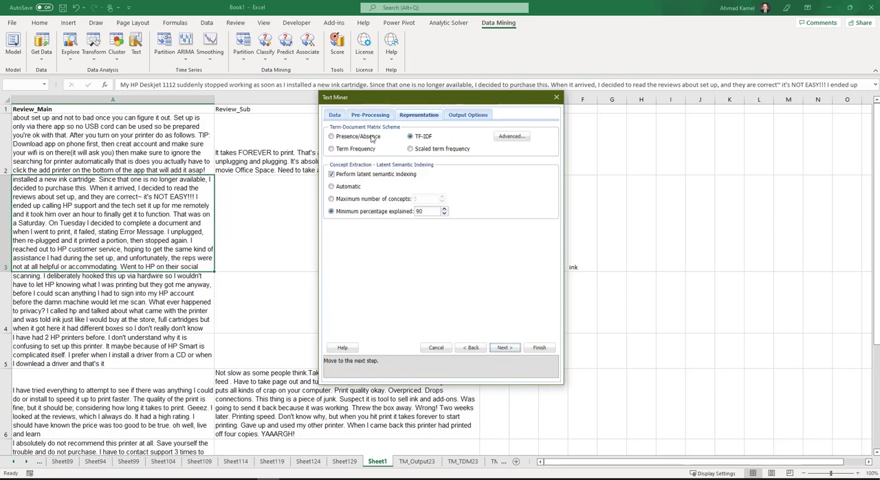
{"action": "left_click", "coordinate": [332, 149]}
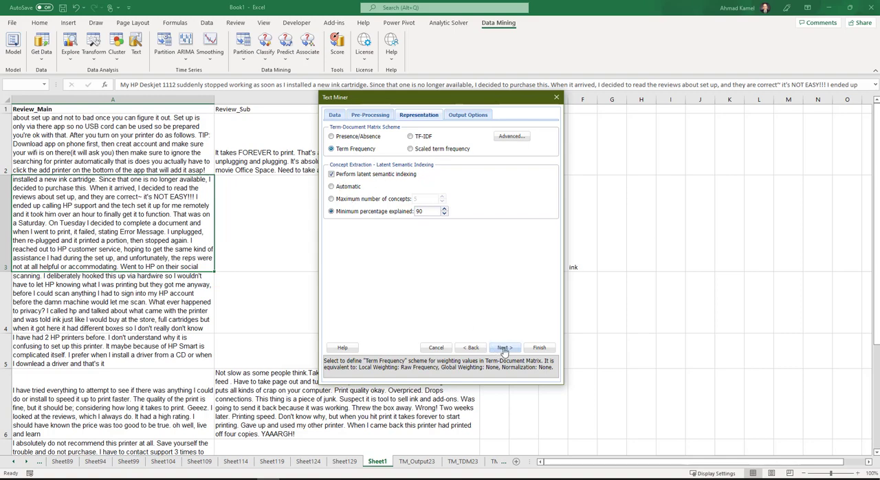
{"action": "left_click", "coordinate": [539, 349]}
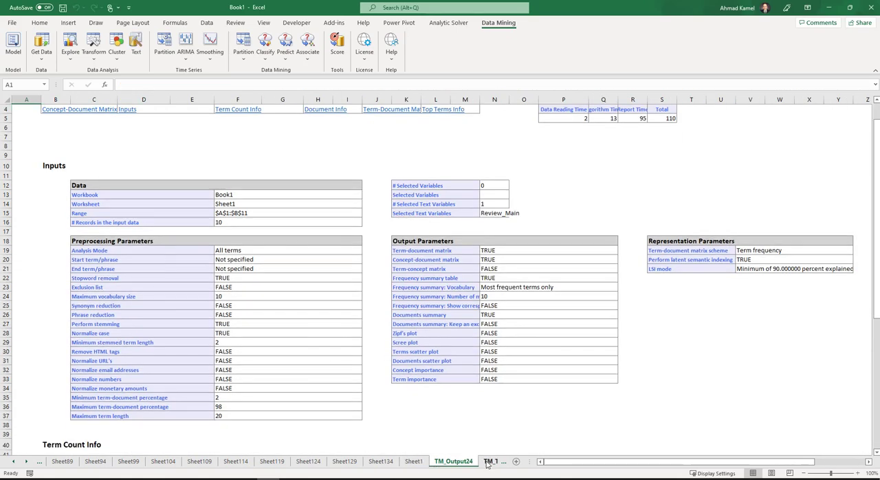
- Widen the Doc ID column of TM_TDM24 to fit its labels and check the printer frequency for Review_Main_Doc1
{"action": "left_click", "coordinate": [490, 461]}
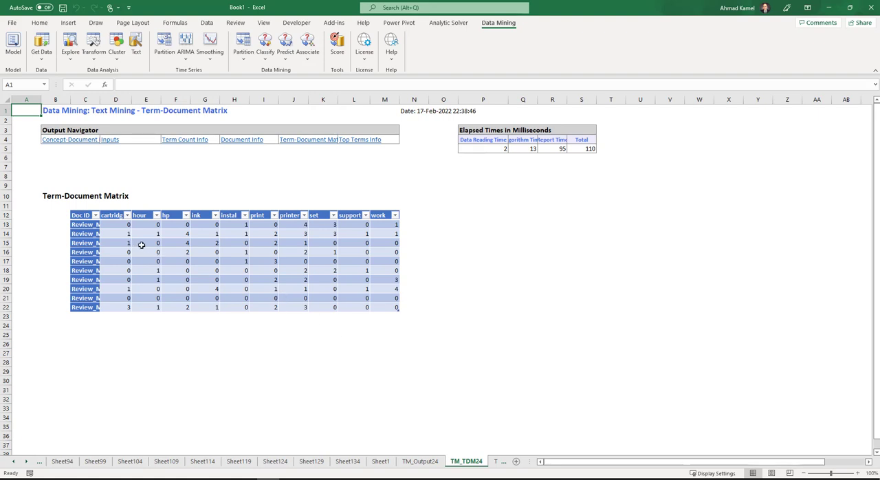
{"action": "left_click", "coordinate": [296, 215]}
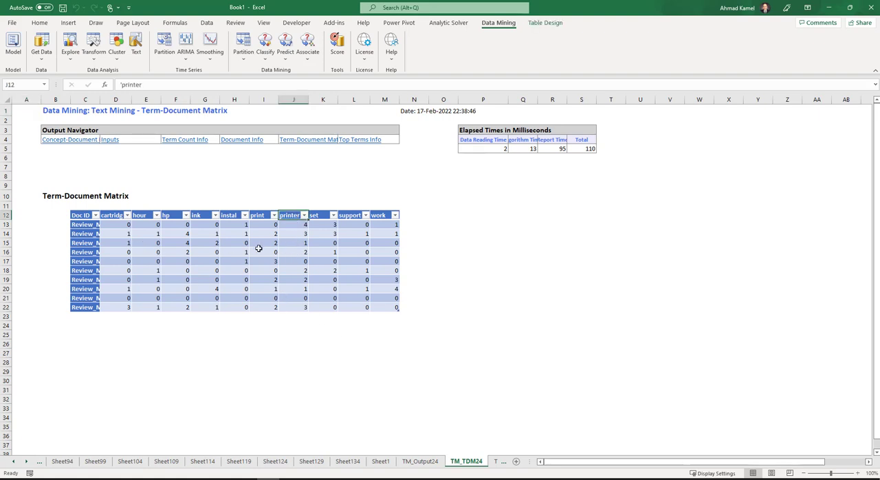
{"action": "double_click", "coordinate": [100, 100]}
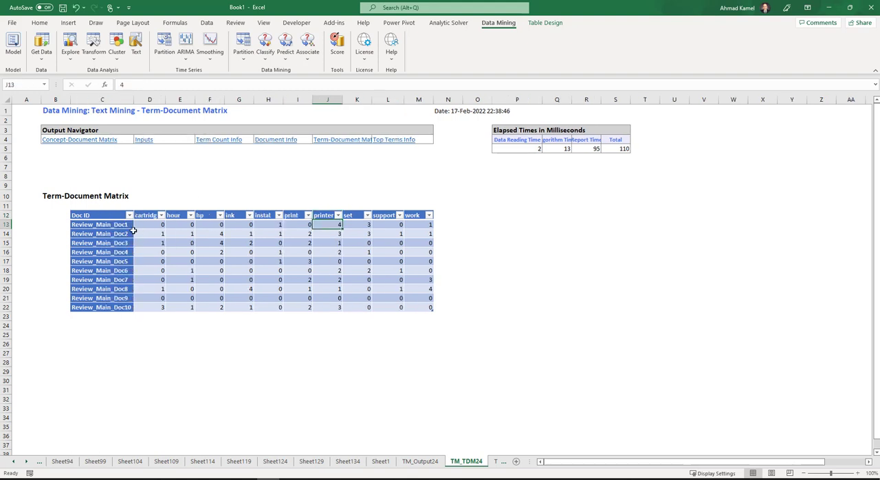
{"action": "left_click", "coordinate": [118, 227]}
{"action": "left_click", "coordinate": [335, 225]}
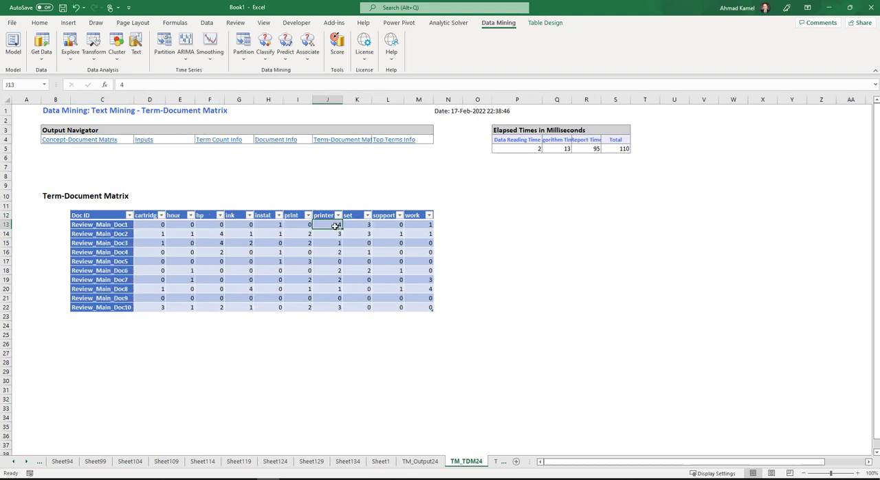
- Search Sheet1 for the word "printer", going through the matching review cells
{"action": "left_click", "coordinate": [381, 462]}
{"action": "left_click", "coordinate": [138, 138]}
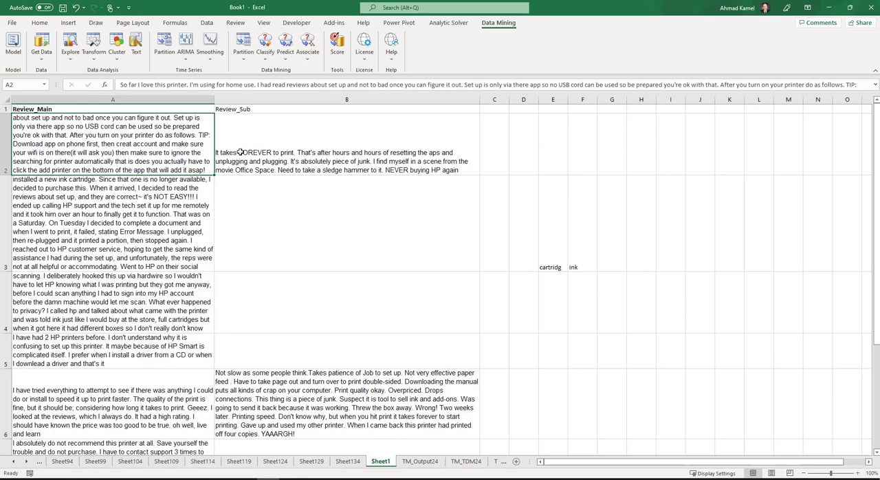
{"action": "key", "text": "ctrl+f"}
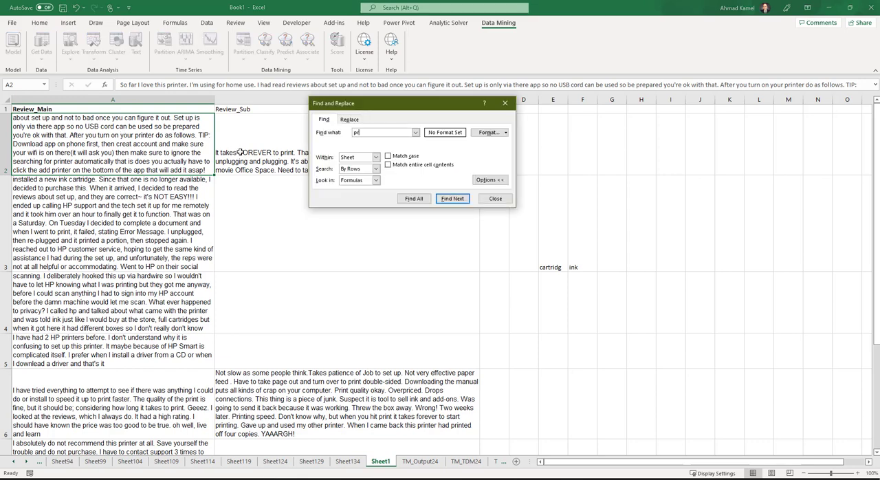
{"action": "key", "text": "Return"}
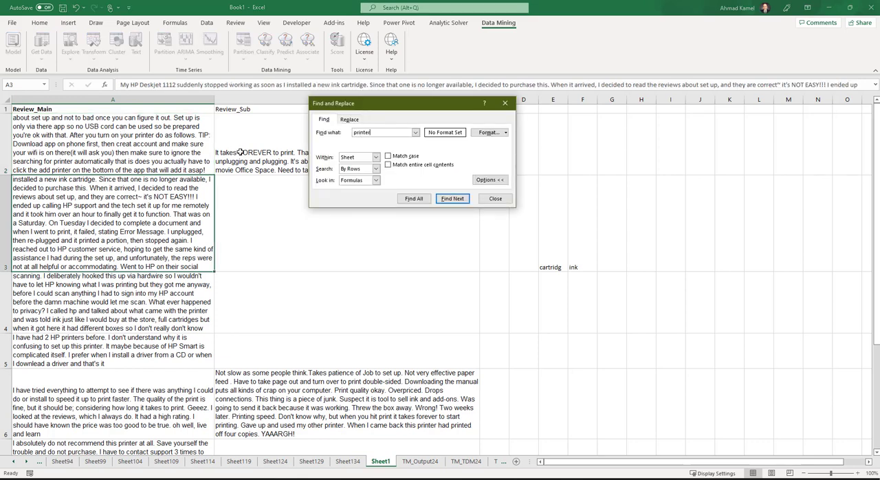
{"action": "key", "text": "Return"}
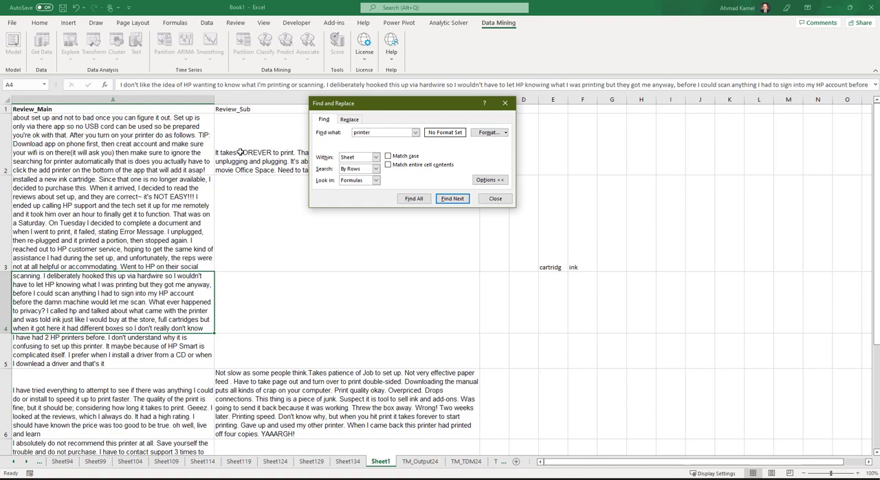
{"action": "key", "text": "Return"}
{"action": "key", "text": "Return"}
{"action": "key", "text": "Return"}
{"action": "key", "text": "Return"}
{"action": "key", "text": "Return"}
{"action": "key", "text": "Return"}
{"action": "key", "text": "Return"}
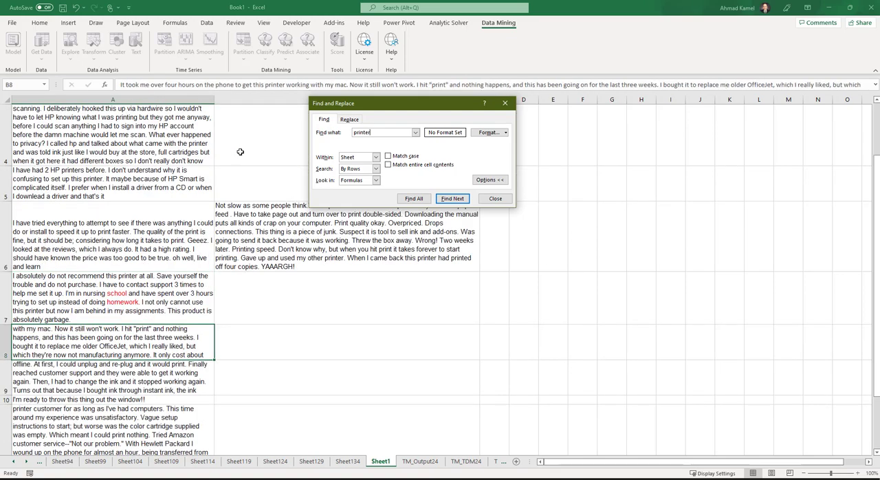
{"action": "key", "text": "Return"}
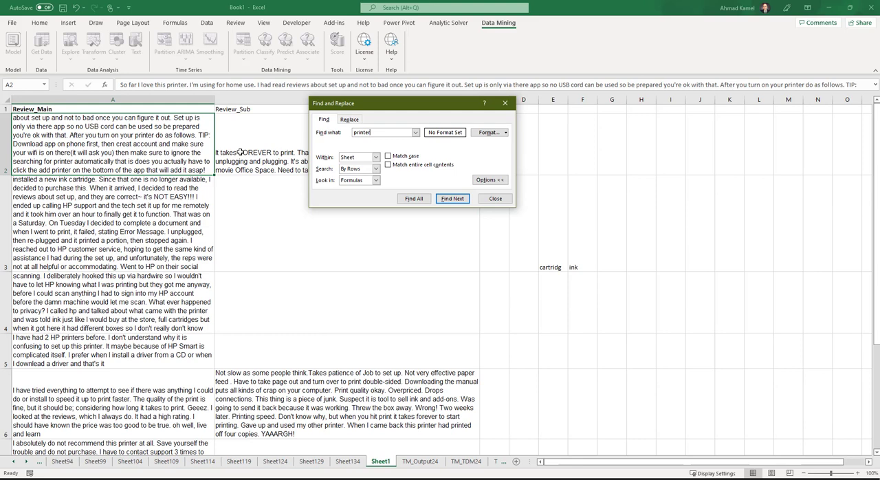
{"action": "key", "text": "Return"}
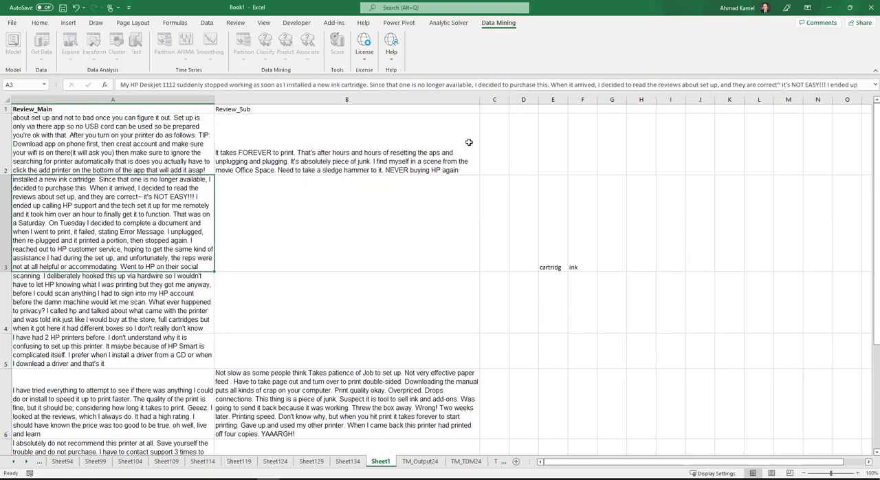
{"action": "left_click", "coordinate": [505, 103]}
- Widen the Review_Main column of Sheet1 so that the first review can be read more fully
{"action": "left_click", "coordinate": [115, 140]}
{"action": "left_click", "coordinate": [211, 99]}
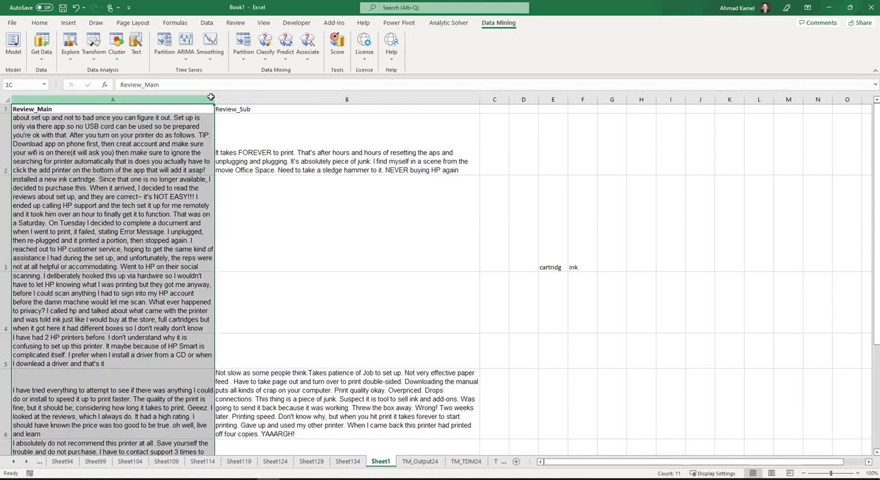
{"action": "left_click_drag", "start_coordinate": [212, 97], "coordinate": [307, 97]}
{"action": "left_click", "coordinate": [168, 139]}
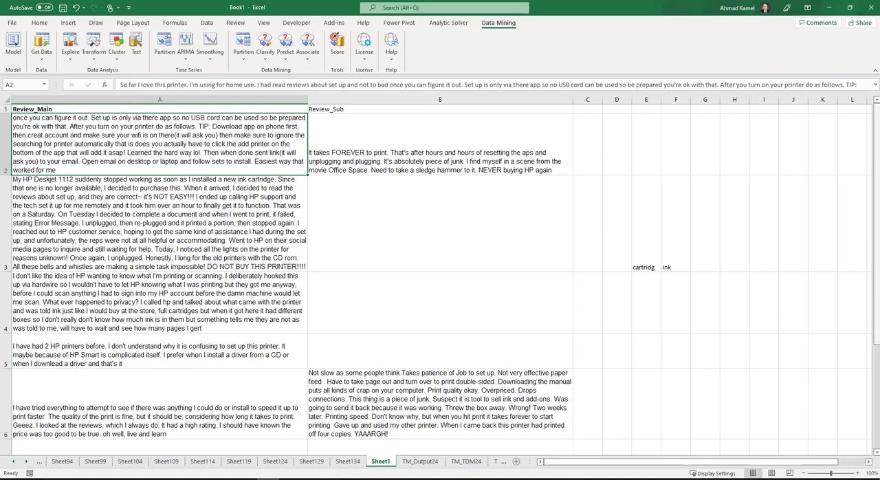
- Color the occurrences of "printer" in the A2 review red and compare them with the printer column of TM_TDM24
{"action": "key", "text": "F2"}
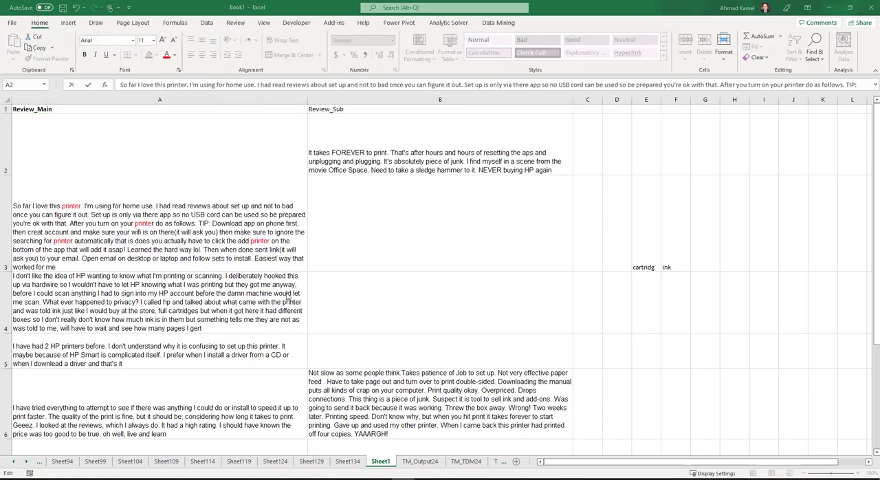
{"action": "double_click", "coordinate": [72, 207]}
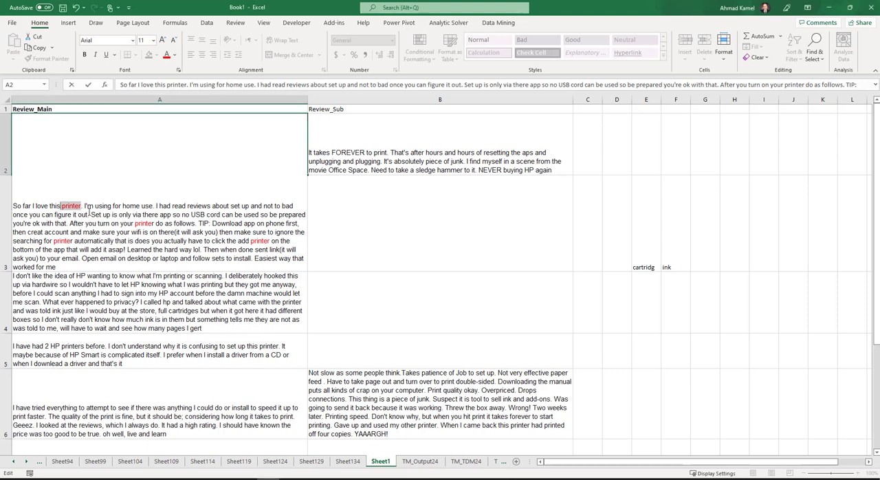
{"action": "left_click", "coordinate": [271, 241]}
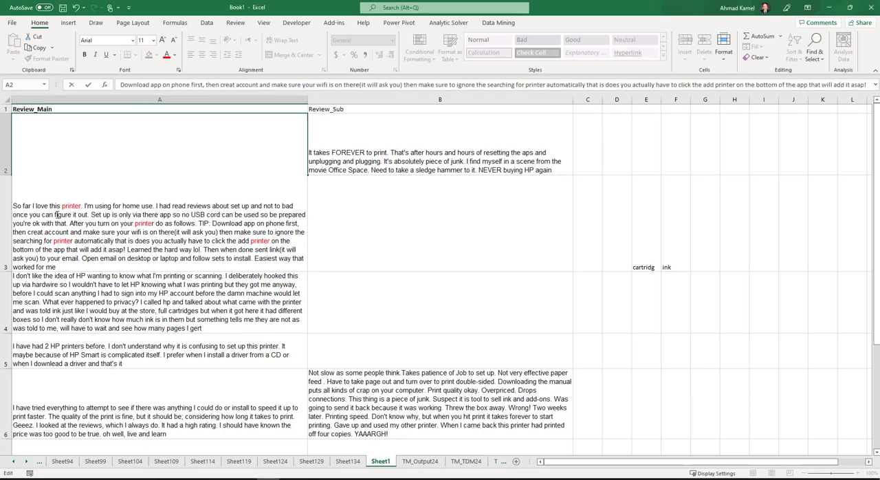
{"action": "left_click", "coordinate": [467, 461]}
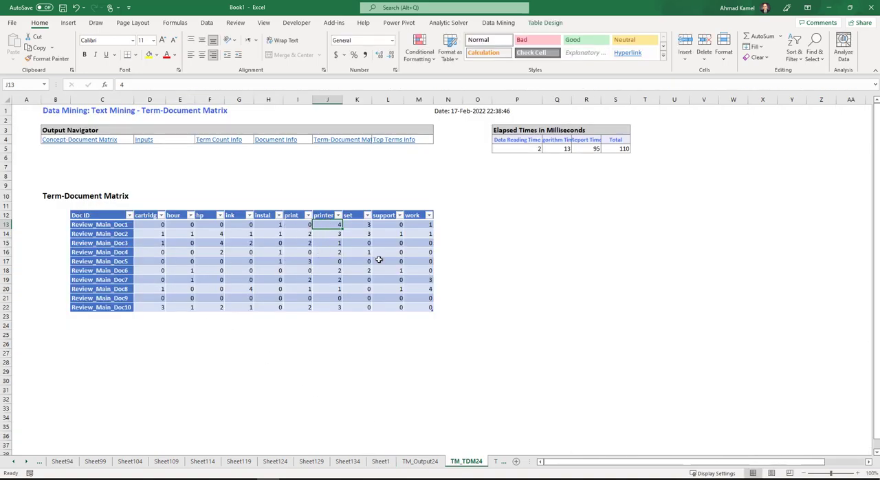
{"action": "left_click", "coordinate": [325, 216]}
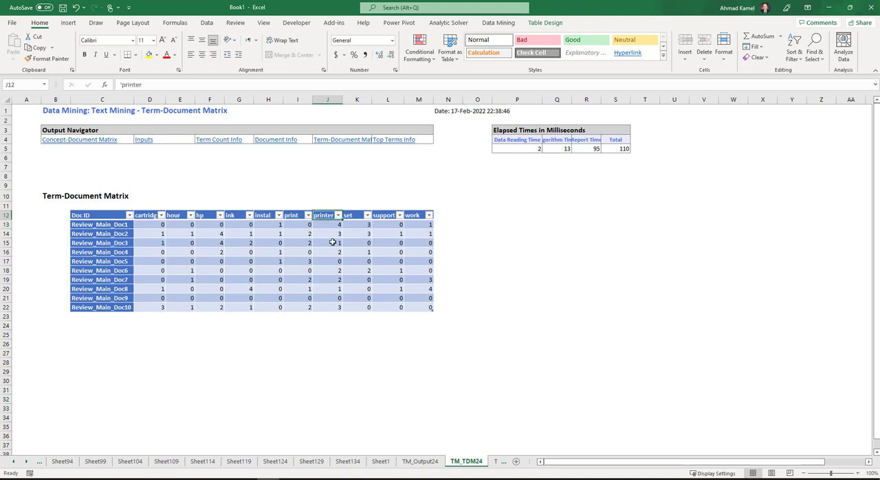
- Return to Sheet1 and enable the scree plot, terms scatter plot and documents scatter plot in the Text Miner's output options
{"action": "left_click", "coordinate": [380, 461]}
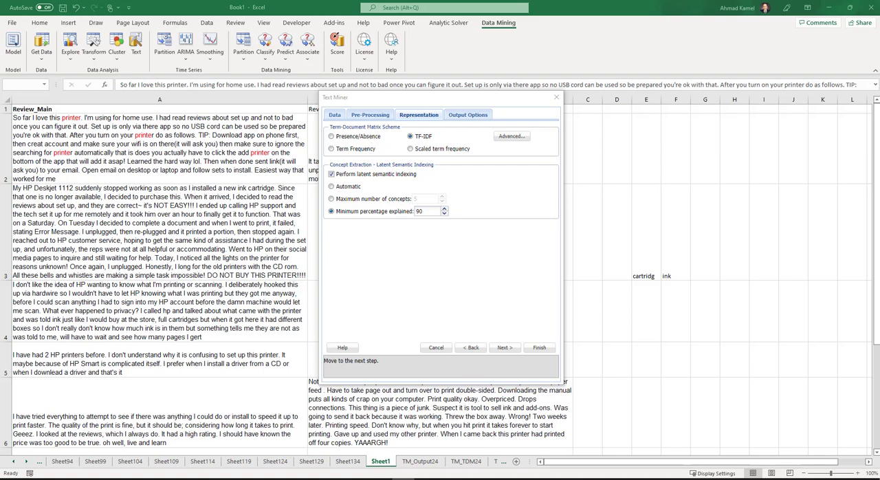
{"action": "left_click", "coordinate": [457, 115]}
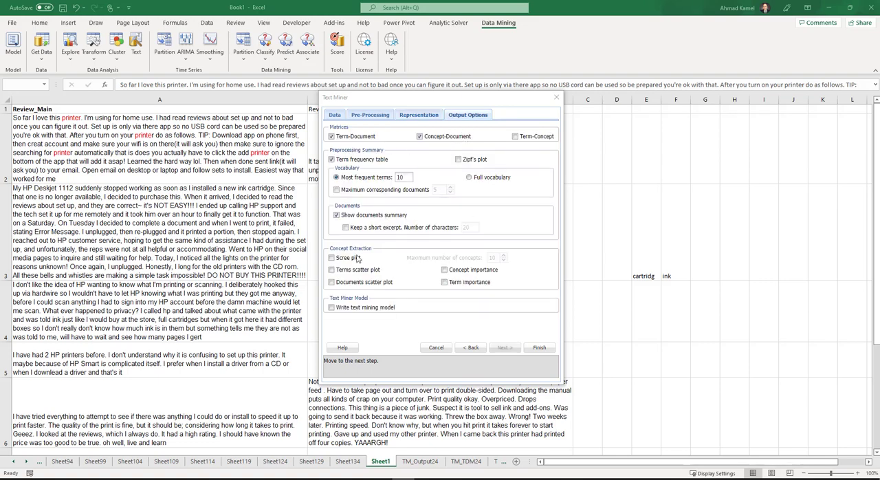
{"action": "left_click", "coordinate": [332, 259]}
{"action": "left_click", "coordinate": [332, 270]}
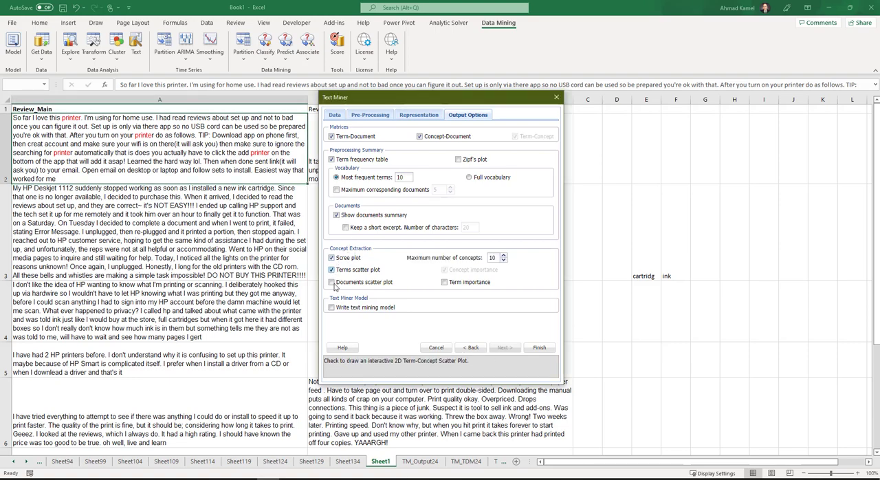
{"action": "left_click", "coordinate": [332, 283]}
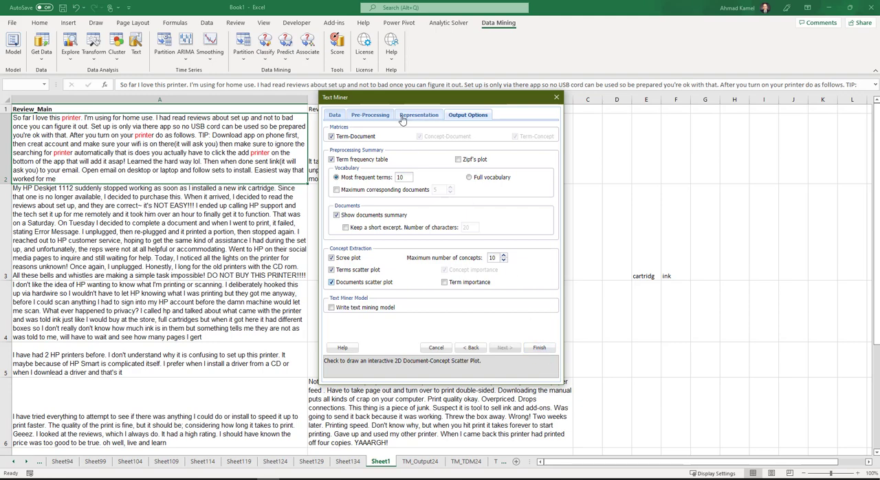
- Set the term-document matrix scheme to Presence/Absence, review the pre-processing and output settings, and run the Text Miner
{"action": "left_click", "coordinate": [370, 116]}
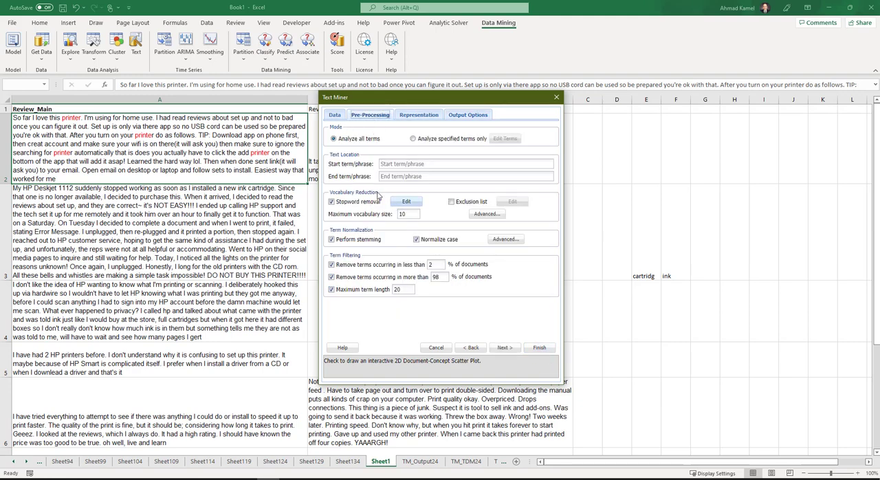
{"action": "left_click", "coordinate": [415, 116]}
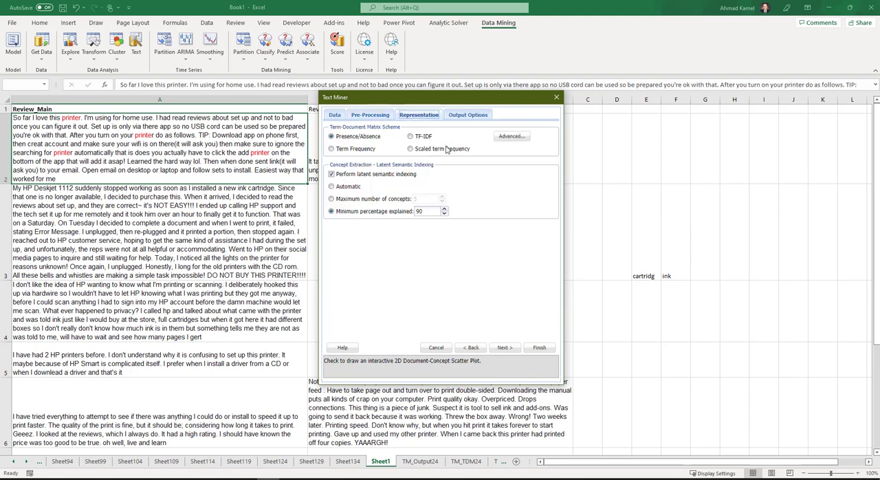
{"action": "left_click", "coordinate": [465, 116]}
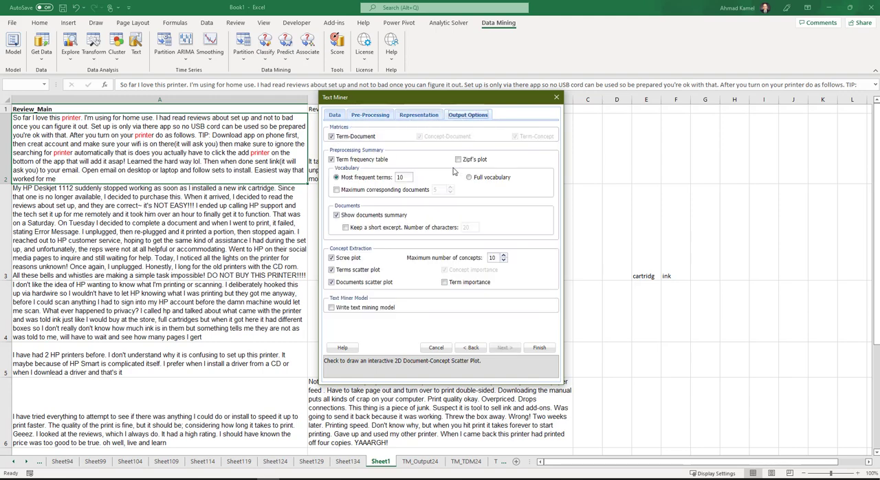
{"action": "left_click", "coordinate": [539, 347]}
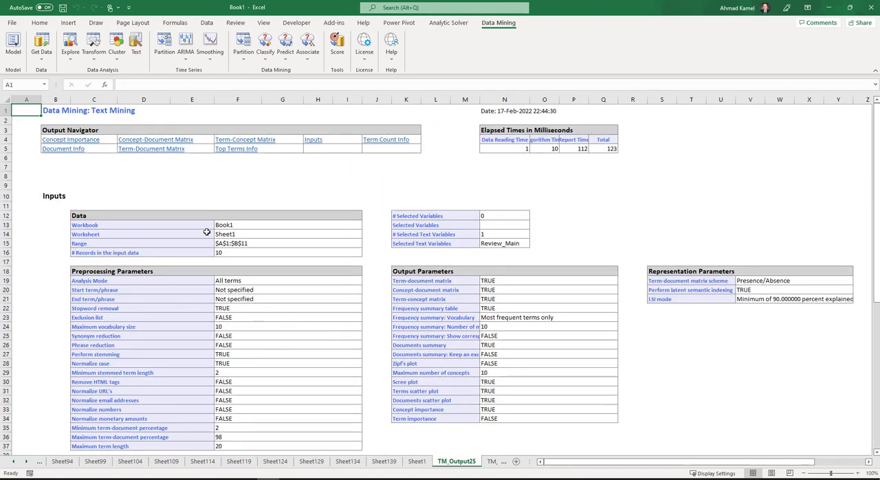
- Examine the Term Count Info of TM_Output25, comparing the original total, final total and vocabulary size
{"action": "scroll", "coordinate": [274, 223], "scroll_direction": "down", "scroll_amount": 3}
{"action": "scroll", "coordinate": [346, 232], "scroll_direction": "down", "scroll_amount": 6}
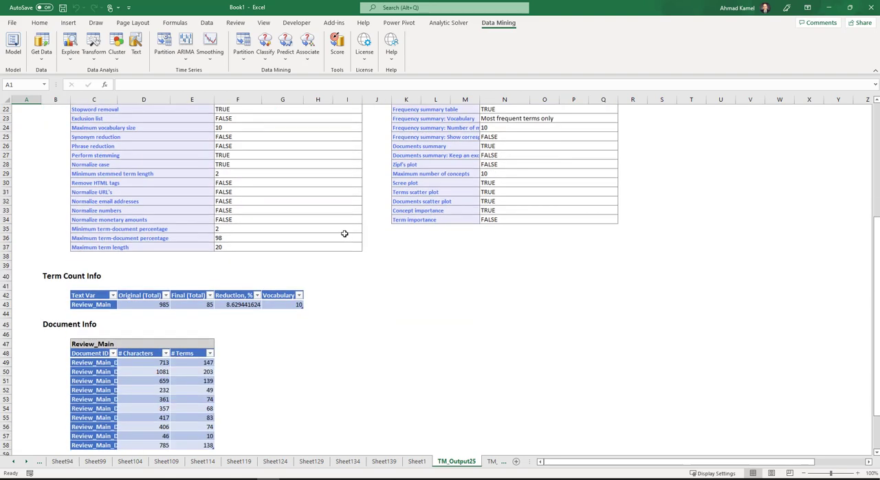
{"action": "scroll", "coordinate": [344, 234], "scroll_direction": "down", "scroll_amount": 1}
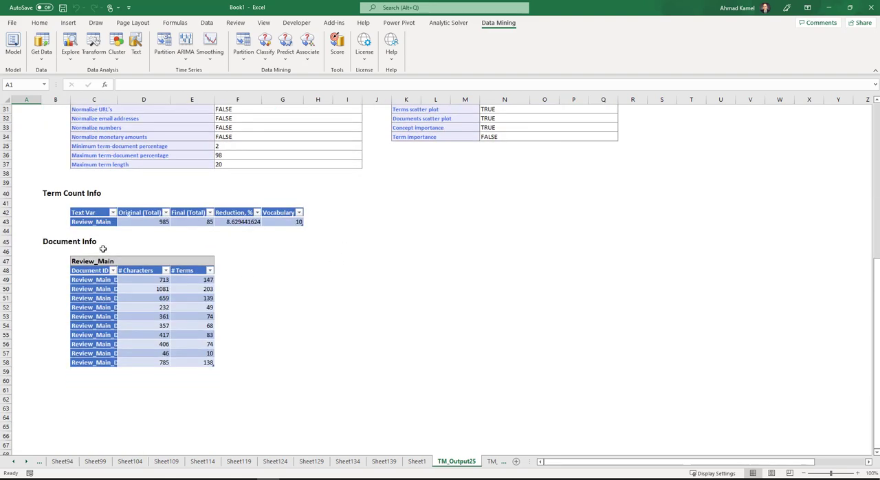
{"action": "left_click", "coordinate": [150, 222]}
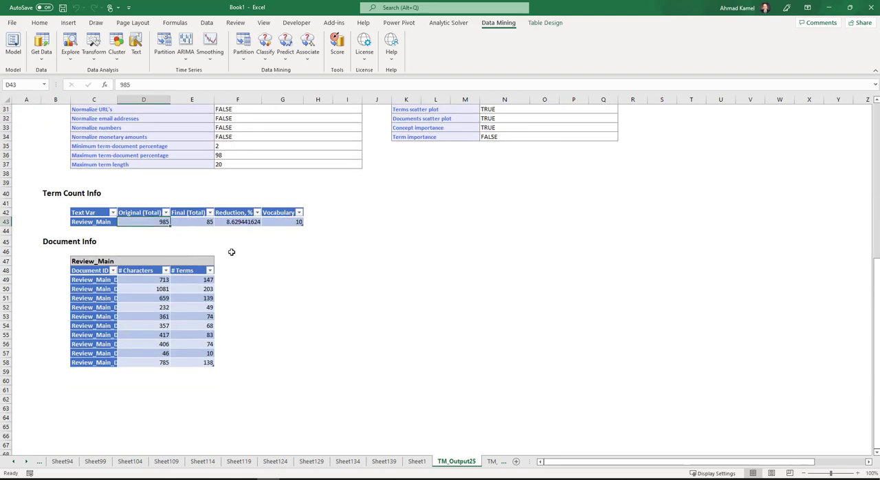
{"action": "left_click", "coordinate": [192, 221]}
{"action": "left_click", "coordinate": [289, 221]}
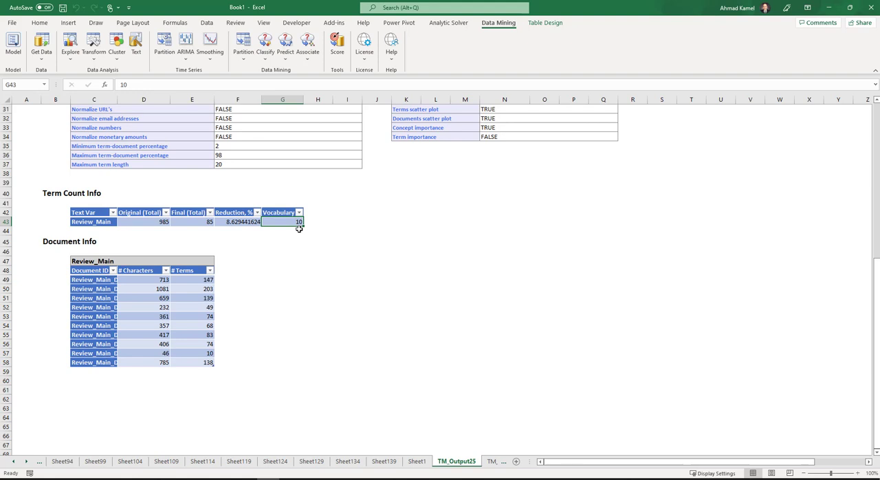
{"action": "scroll", "coordinate": [299, 229], "scroll_direction": "down", "scroll_amount": 1}
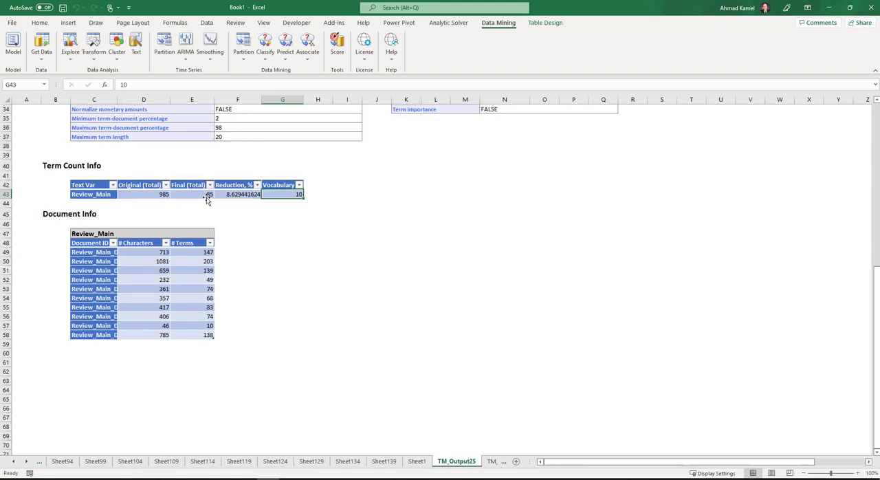
{"action": "scroll", "coordinate": [176, 253], "scroll_direction": "down", "scroll_amount": 1}
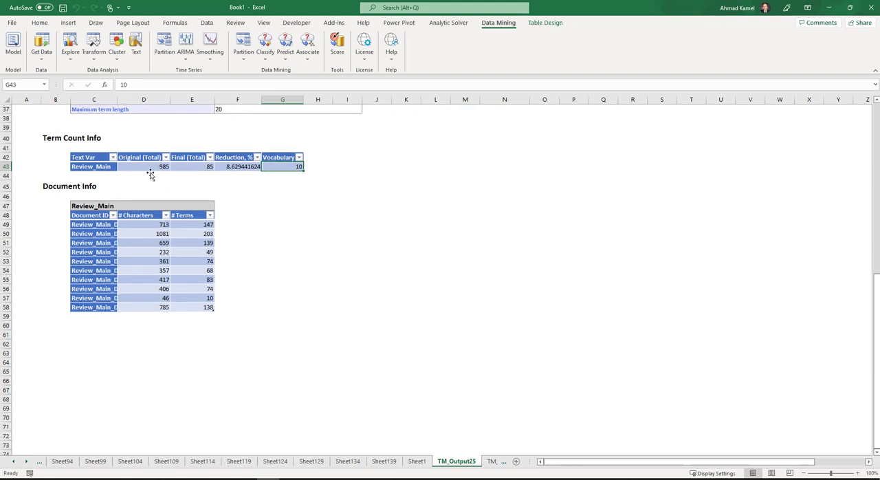
- Widen the Document ID column of TM_Output25 to fit its labels and check the character and term counts for Review_Main_Doc1
{"action": "left_click_drag", "start_coordinate": [116, 101], "coordinate": [132, 101]}
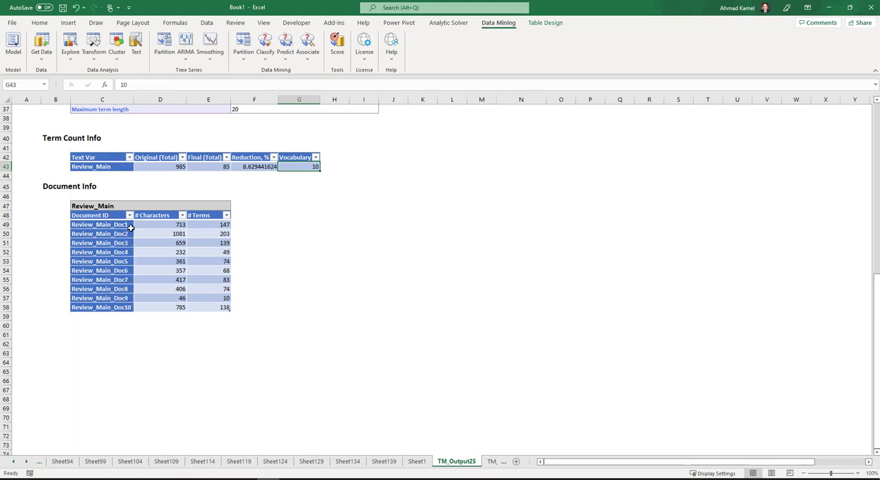
{"action": "left_click_drag", "start_coordinate": [130, 225], "coordinate": [115, 312]}
{"action": "left_click_drag", "start_coordinate": [115, 312], "coordinate": [118, 311]}
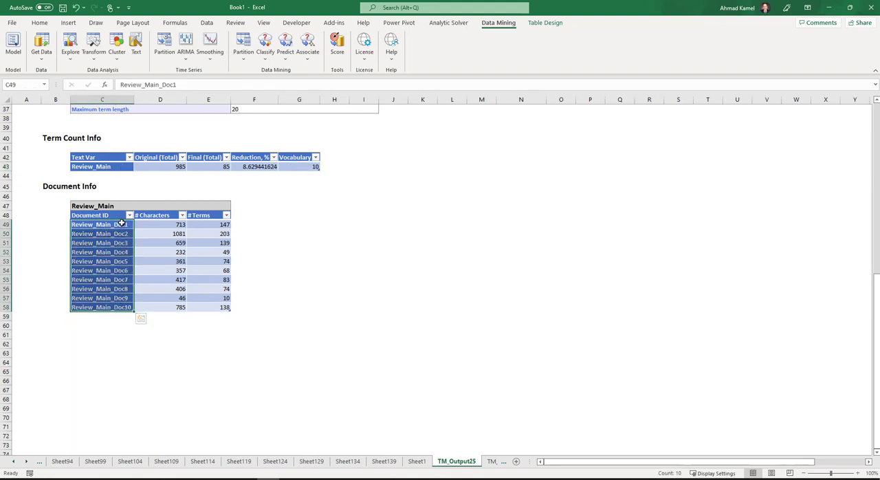
{"action": "left_click", "coordinate": [172, 233]}
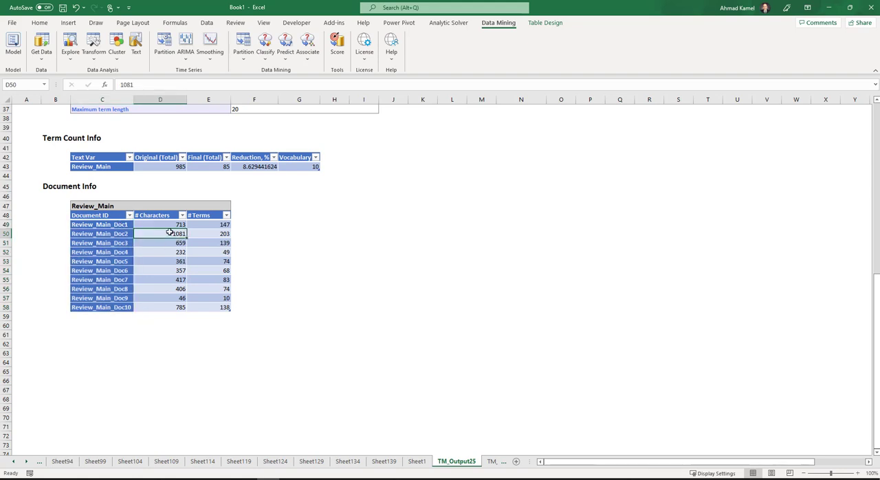
{"action": "left_click", "coordinate": [166, 222]}
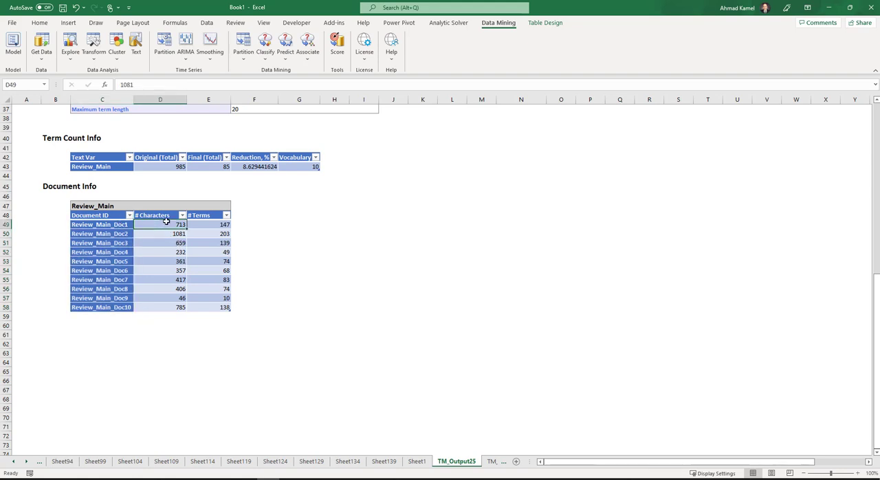
{"action": "left_click", "coordinate": [221, 224]}
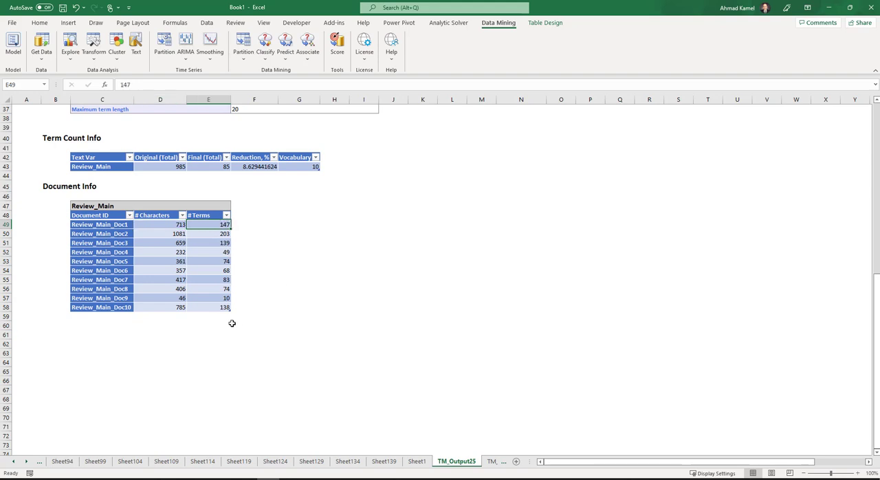
- Open the TM_TDM25 sheet and inspect the ink entries of the first two reviews and the row of term headers
{"action": "left_click", "coordinate": [25, 462]}
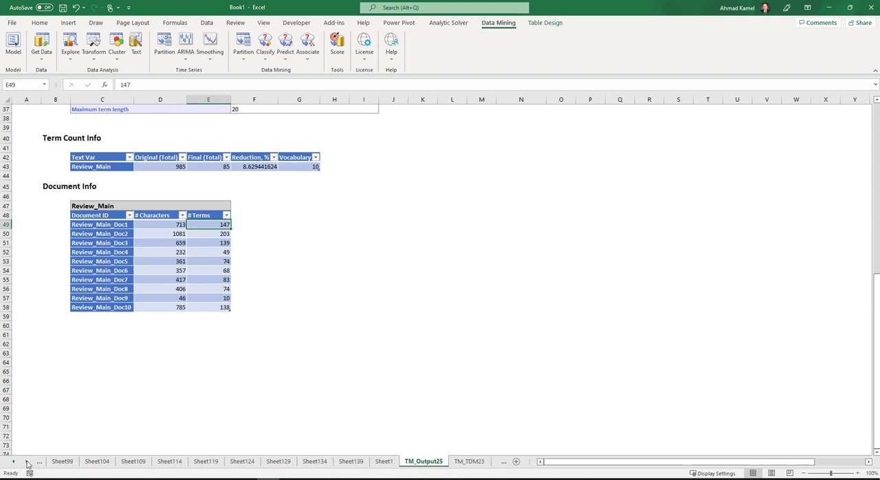
{"action": "left_click", "coordinate": [25, 463]}
{"action": "left_click", "coordinate": [25, 462]}
{"action": "left_click", "coordinate": [25, 462]}
{"action": "left_click", "coordinate": [363, 462]}
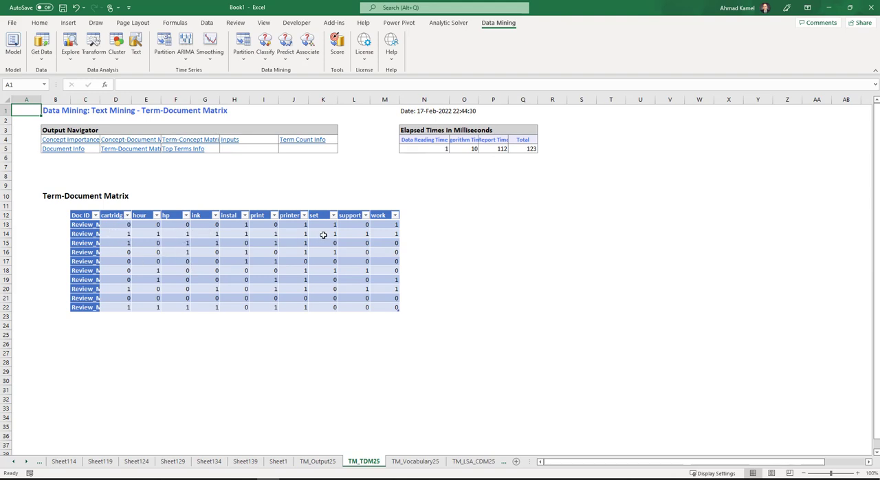
{"action": "left_click", "coordinate": [217, 223]}
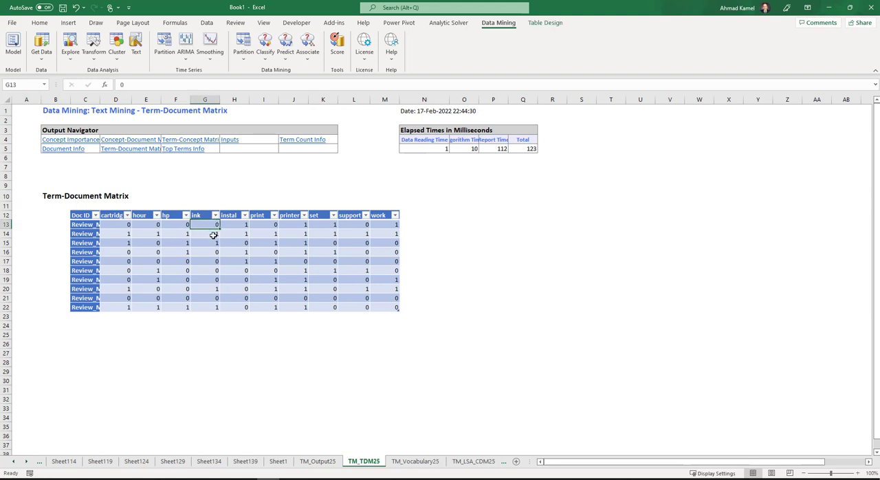
{"action": "left_click", "coordinate": [213, 234]}
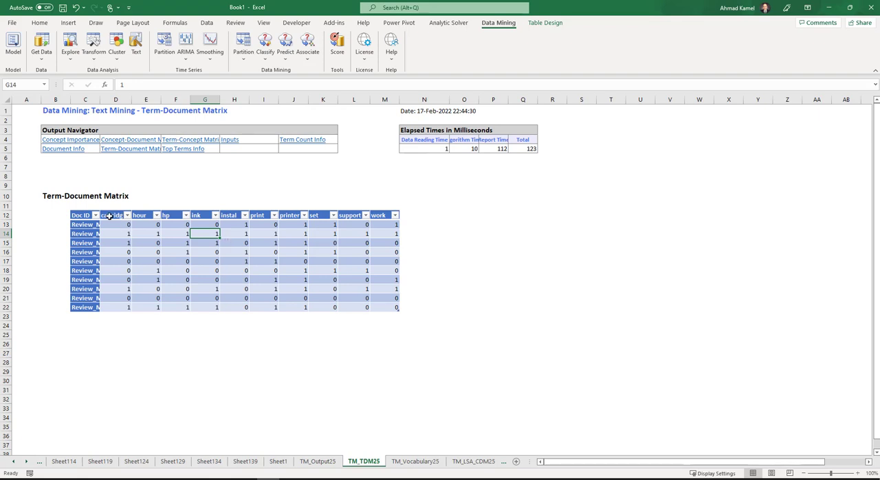
{"action": "left_click_drag", "start_coordinate": [109, 215], "coordinate": [385, 217]}
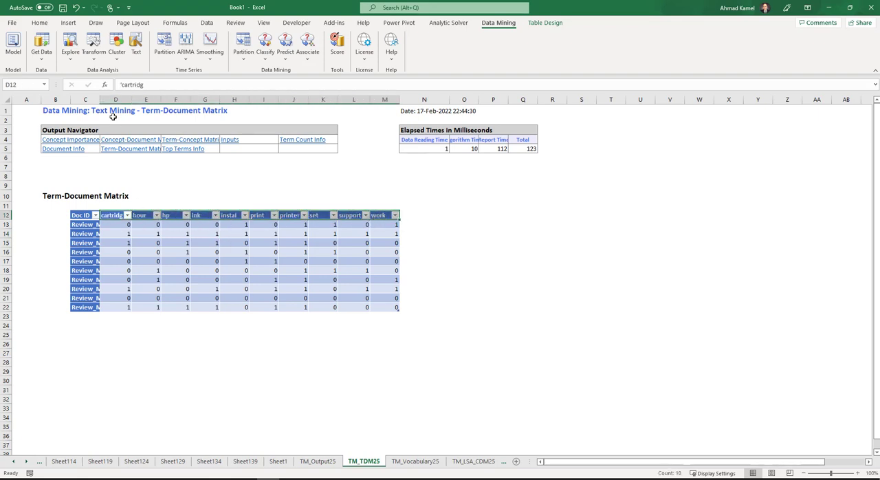
- Widen the Doc ID column of TM_TDM25 to fit its labels and review the documents against the term headers
{"action": "double_click", "coordinate": [101, 100]}
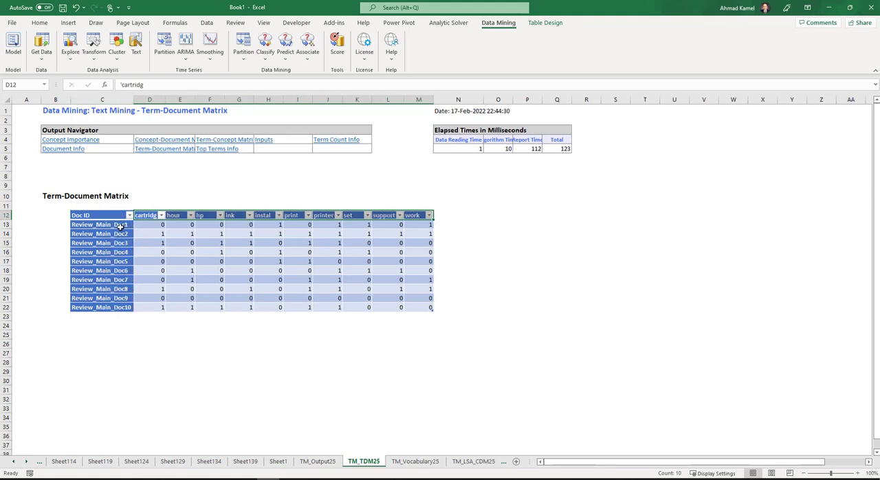
{"action": "left_click_drag", "start_coordinate": [117, 226], "coordinate": [119, 307]}
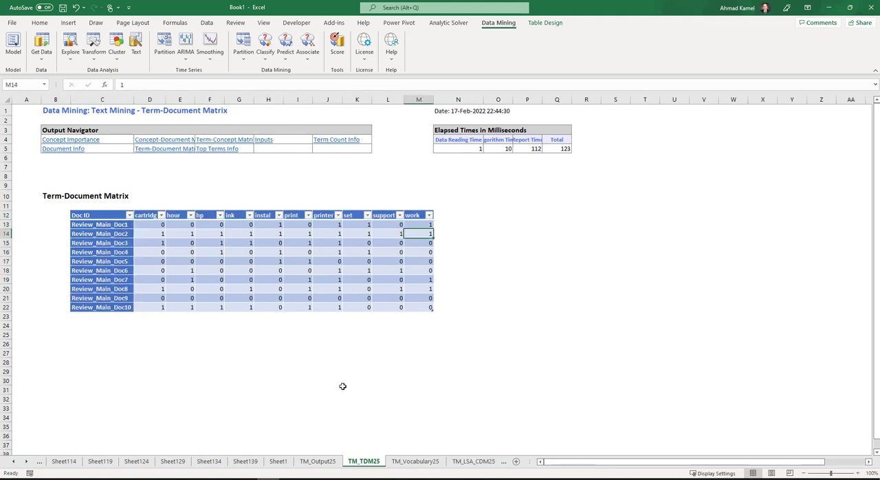
{"action": "left_click", "coordinate": [116, 234]}
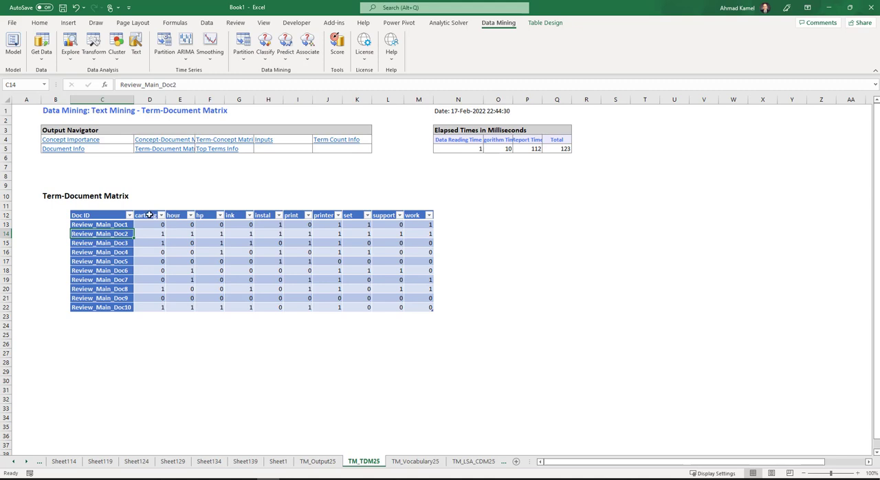
{"action": "left_click_drag", "start_coordinate": [147, 216], "coordinate": [414, 223]}
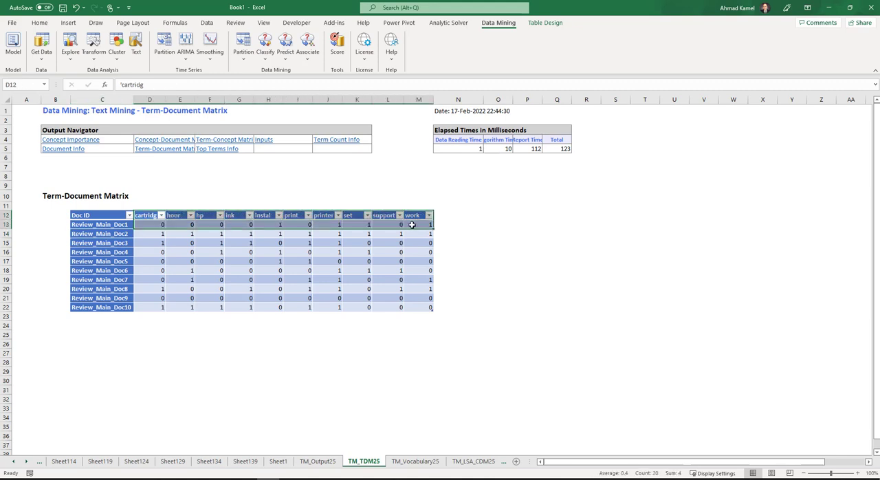
- Open TM_Vocabulary25, widen its Term column and check the collection frequency of printer among the top terms
{"action": "left_click", "coordinate": [413, 461]}
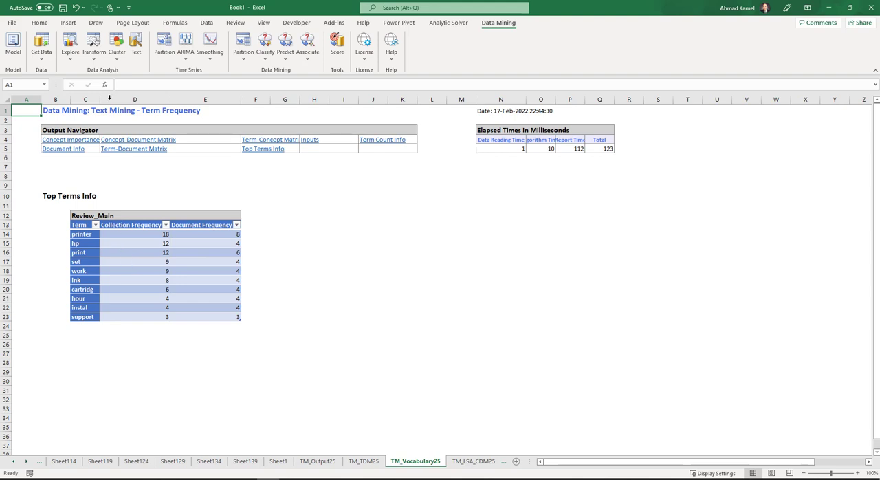
{"action": "left_click_drag", "start_coordinate": [99, 99], "coordinate": [95, 100]}
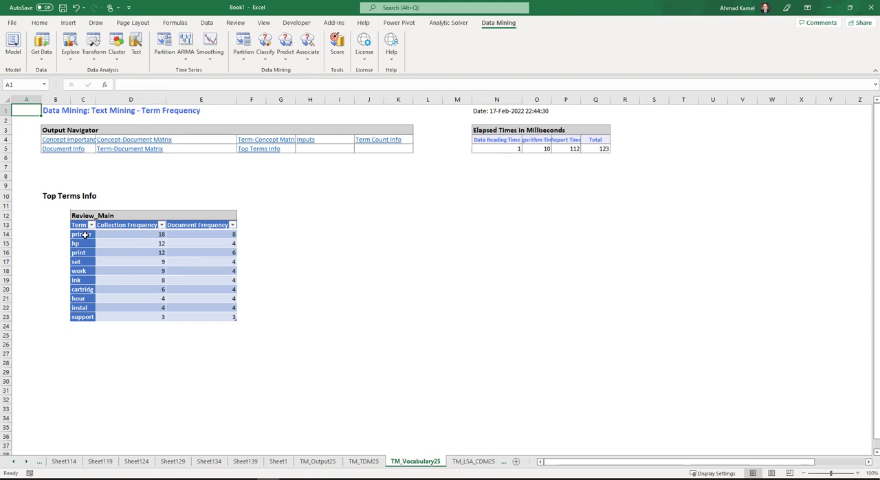
{"action": "left_click_drag", "start_coordinate": [84, 234], "coordinate": [86, 317]}
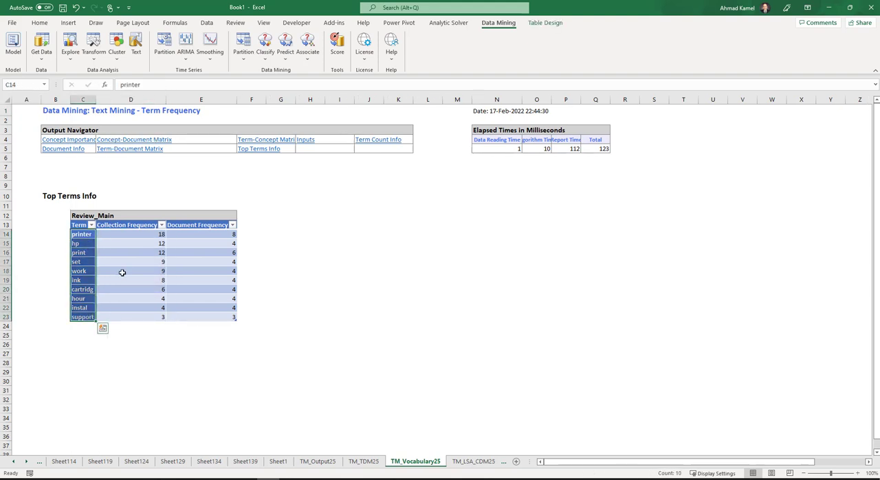
{"action": "left_click", "coordinate": [145, 234]}
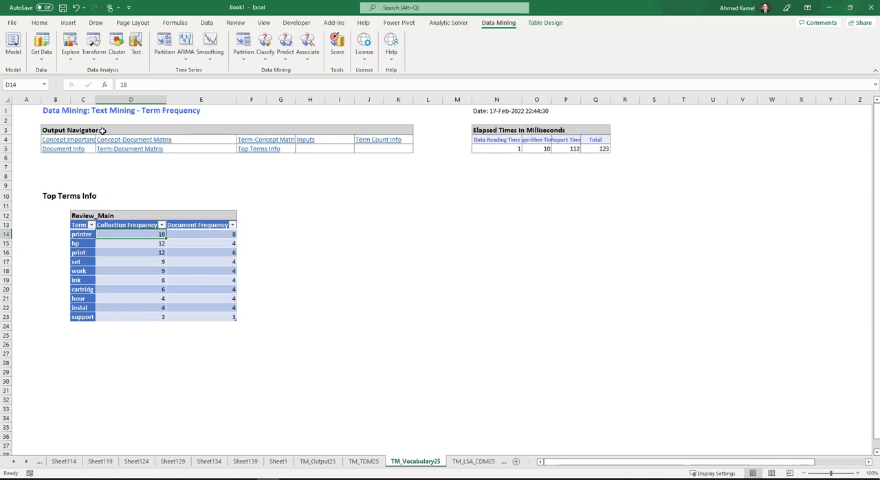
{"action": "left_click_drag", "start_coordinate": [96, 101], "coordinate": [129, 101]}
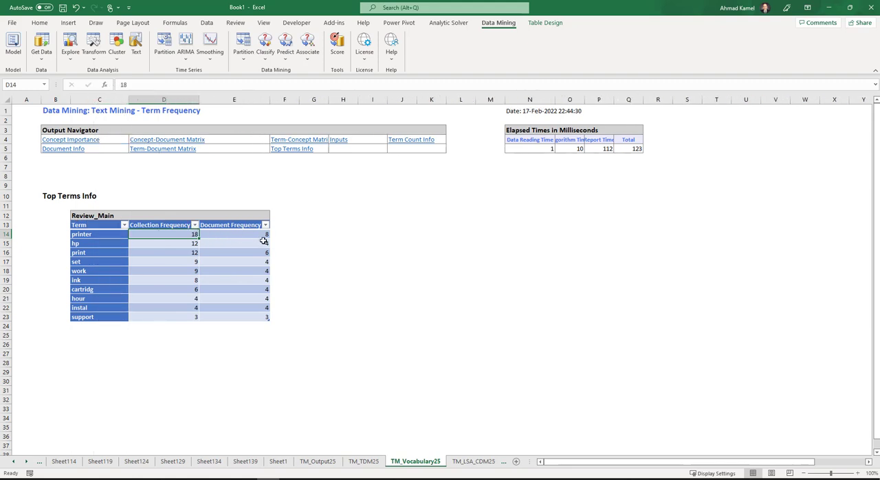
- Check printer's document frequency in TM_Vocabulary25 against its presence entries for the first four reviews in TM_TDM25
{"action": "left_click", "coordinate": [260, 235]}
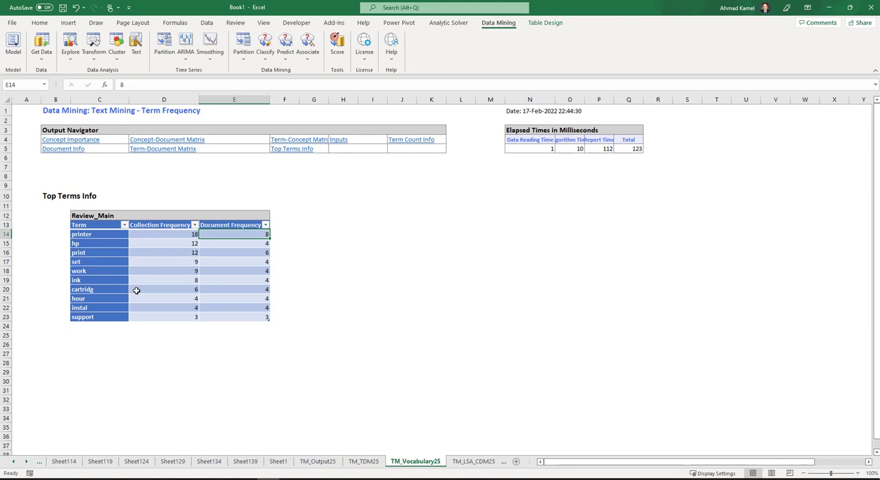
{"action": "left_click", "coordinate": [364, 461]}
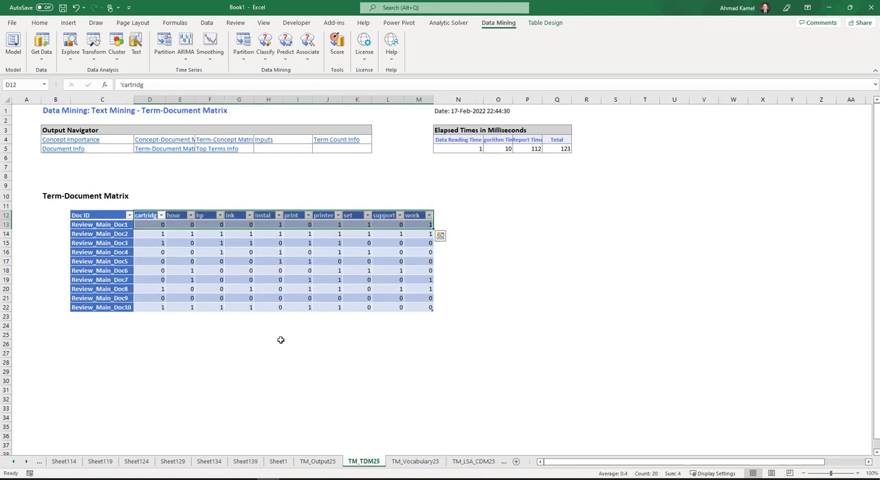
{"action": "left_click", "coordinate": [337, 225]}
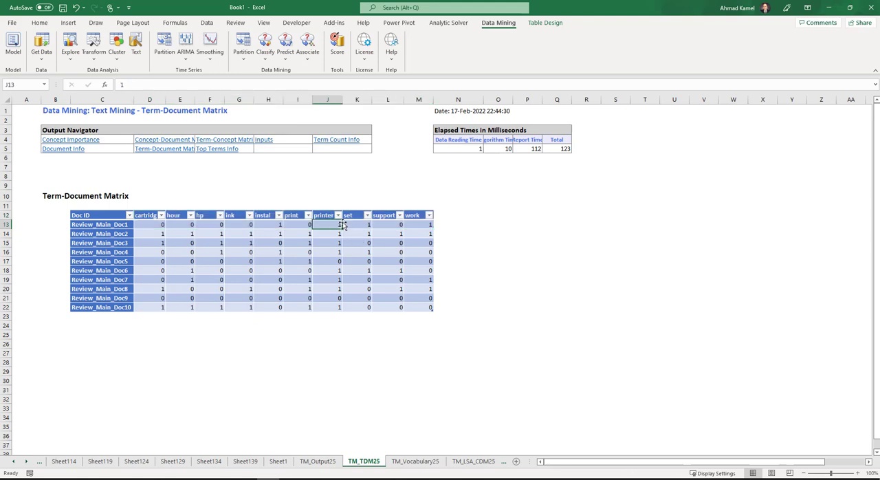
{"action": "left_click", "coordinate": [337, 234]}
{"action": "left_click", "coordinate": [339, 242]}
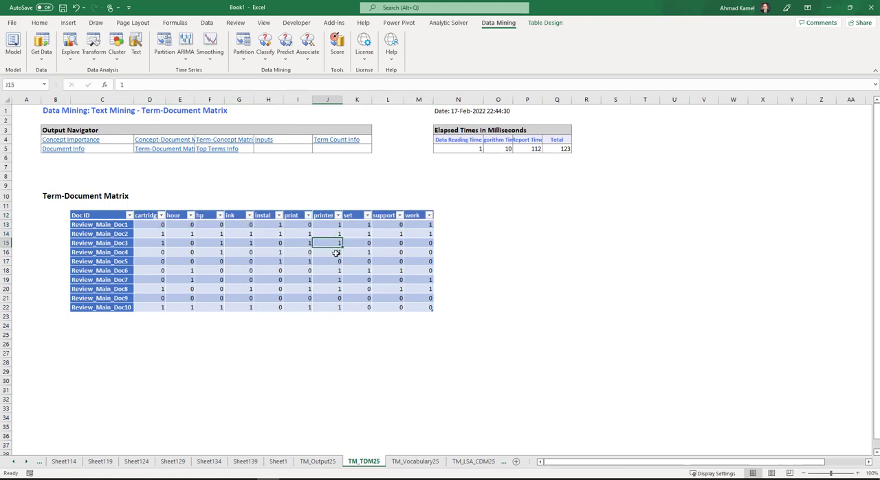
{"action": "left_click", "coordinate": [337, 253]}
- Revisit TM_Output25 and TM_TDM25, and compare the collection and document frequencies of printer in TM_Vocabulary25
{"action": "left_click", "coordinate": [319, 463]}
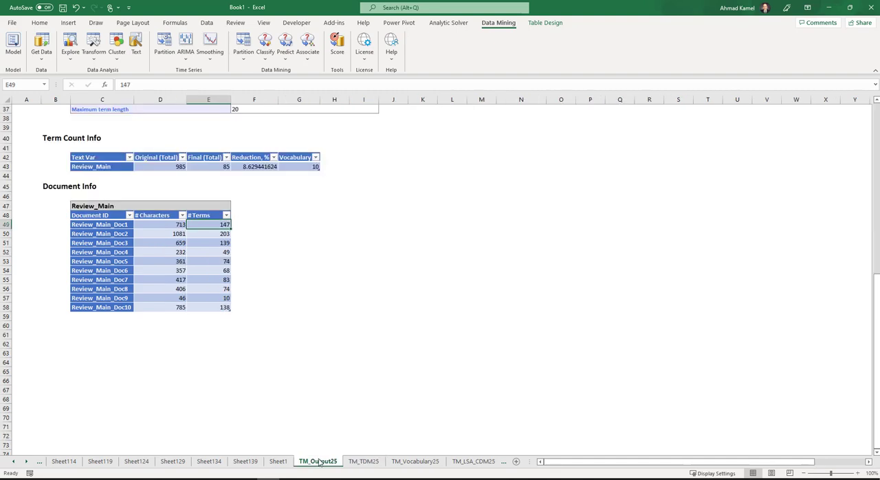
{"action": "left_click", "coordinate": [363, 463]}
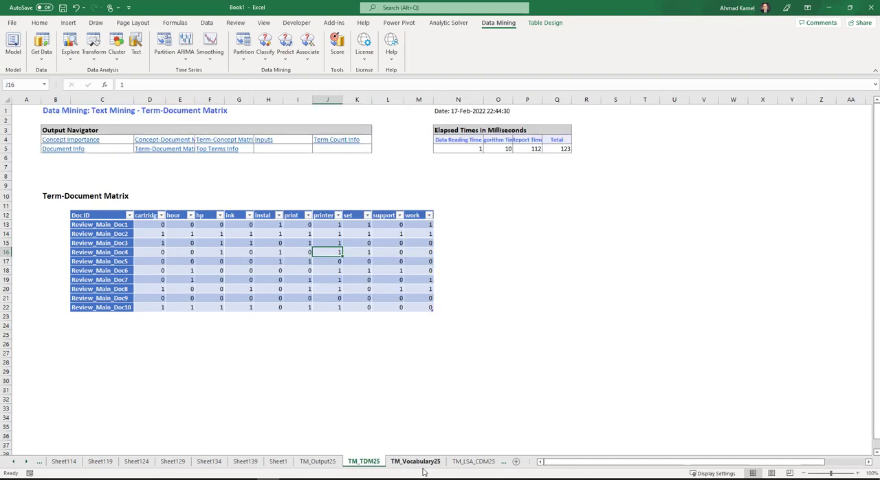
{"action": "left_click", "coordinate": [474, 462]}
{"action": "left_click", "coordinate": [380, 461]}
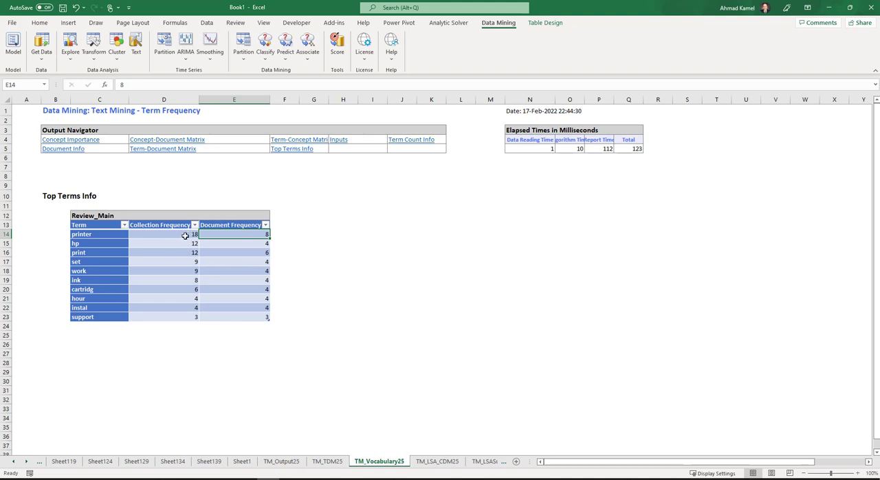
{"action": "left_click", "coordinate": [184, 235]}
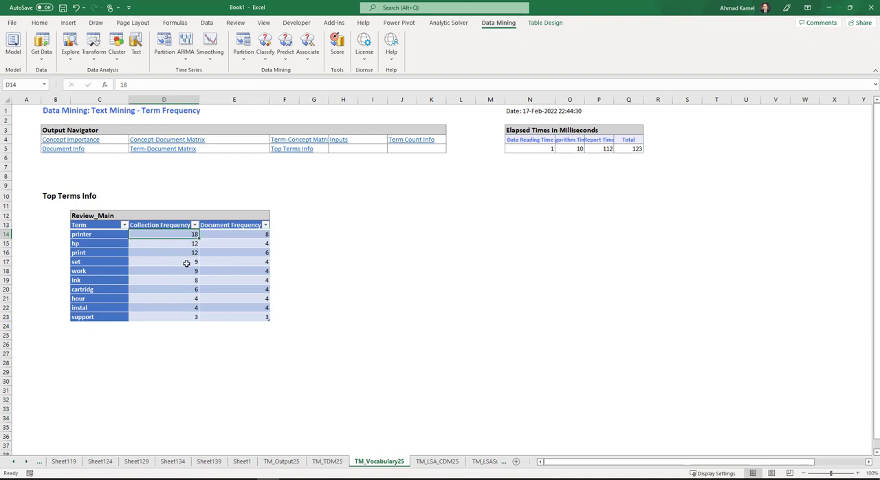
{"action": "left_click", "coordinate": [250, 261]}
{"action": "left_click", "coordinate": [248, 233]}
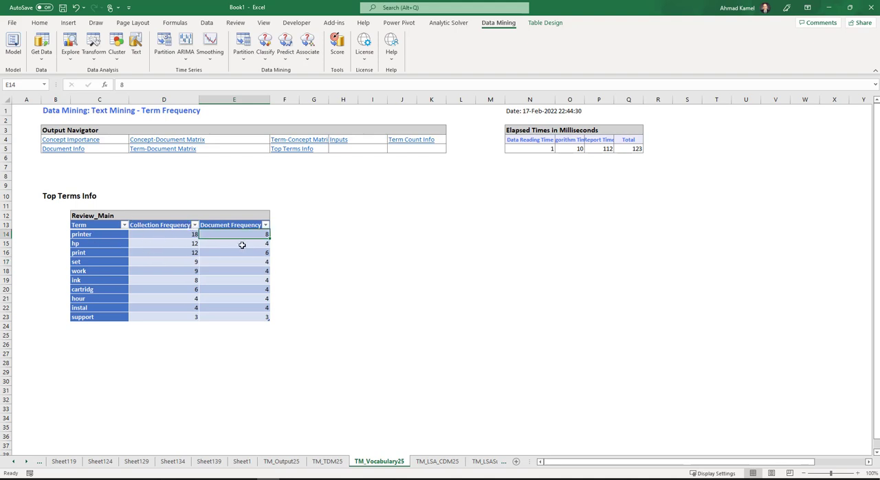
{"action": "left_click", "coordinate": [194, 236]}
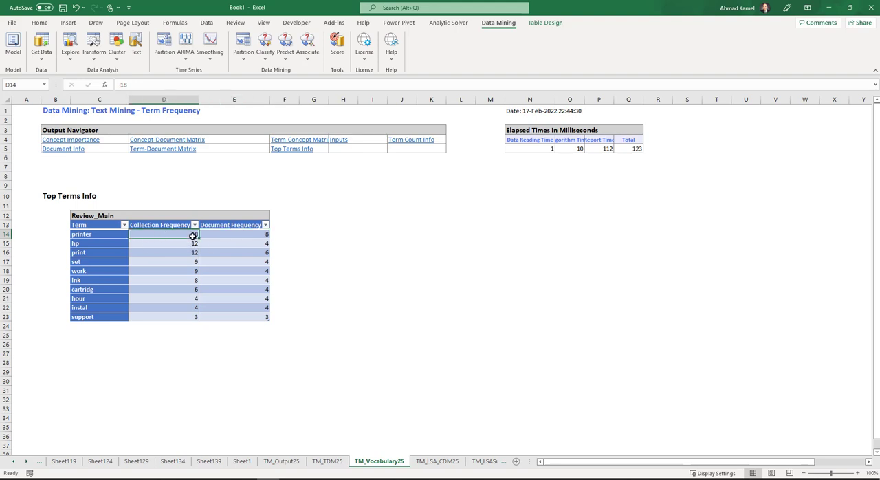
- In TM_LSA_CDM25, widen the Doc ID column to fit its labels and apply the Comma number style to the Concept 1 values
{"action": "left_click", "coordinate": [456, 462]}
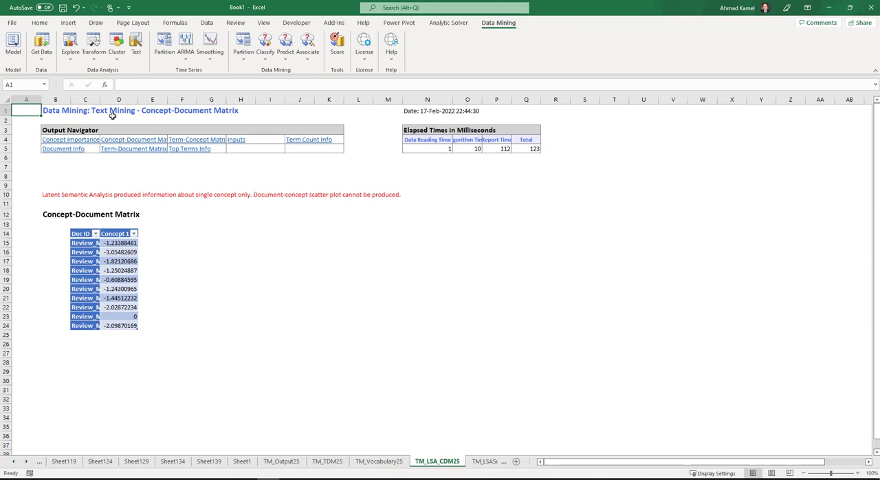
{"action": "double_click", "coordinate": [100, 100]}
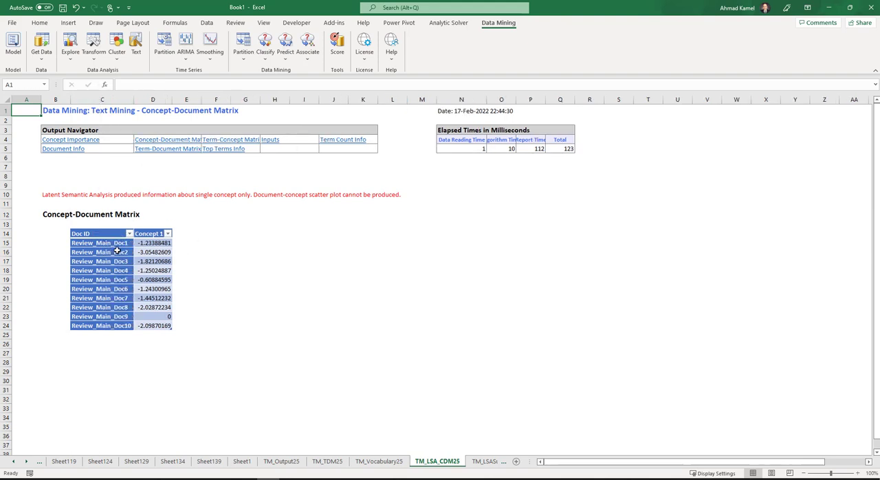
{"action": "left_click_drag", "start_coordinate": [162, 242], "coordinate": [163, 335]}
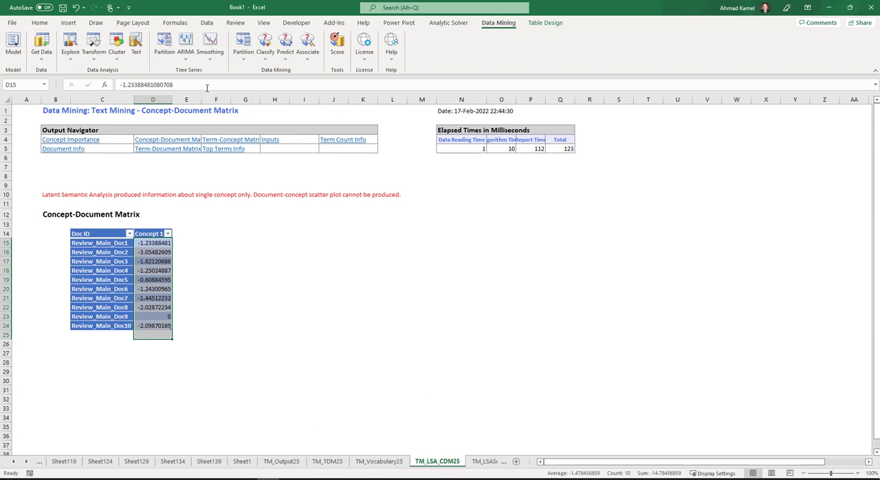
{"action": "left_click", "coordinate": [40, 23]}
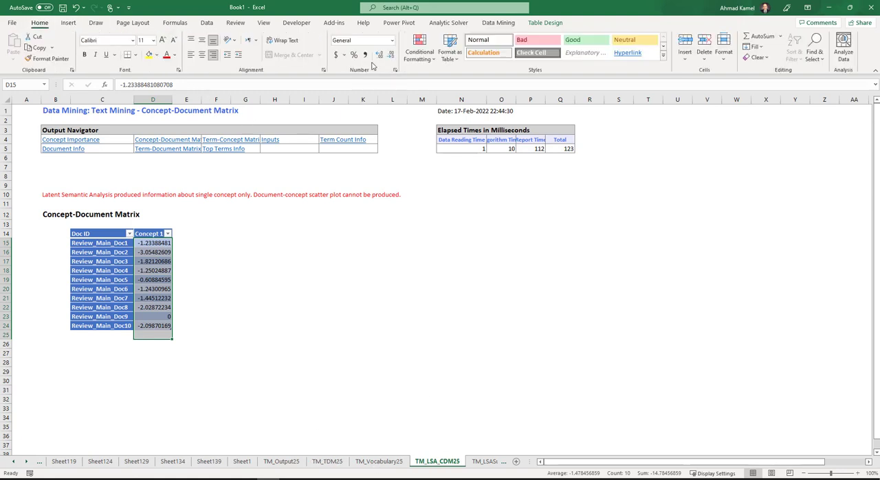
{"action": "left_click", "coordinate": [366, 56]}
{"action": "left_click", "coordinate": [168, 262]}
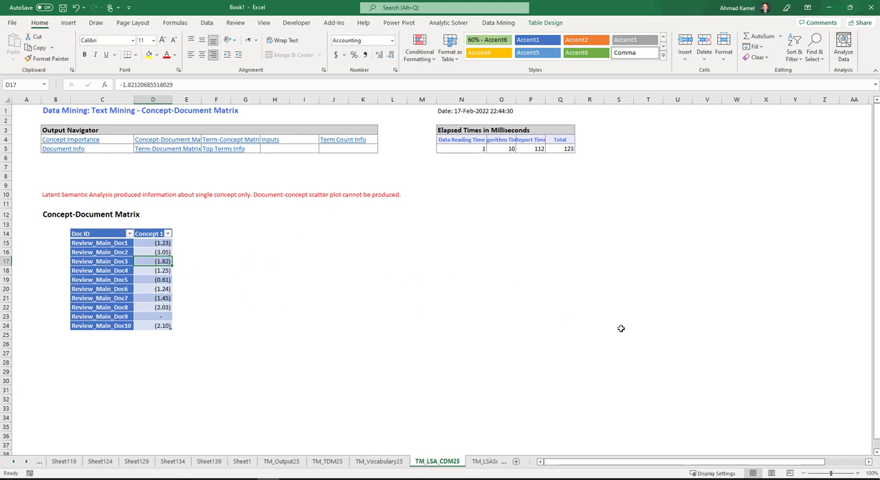
- Examine the concept importance table and scree plot in TM_LSASummary and open the term-concept matrix in TM_LSA_CTM
{"action": "key", "text": "ctrl+Page_Down"}
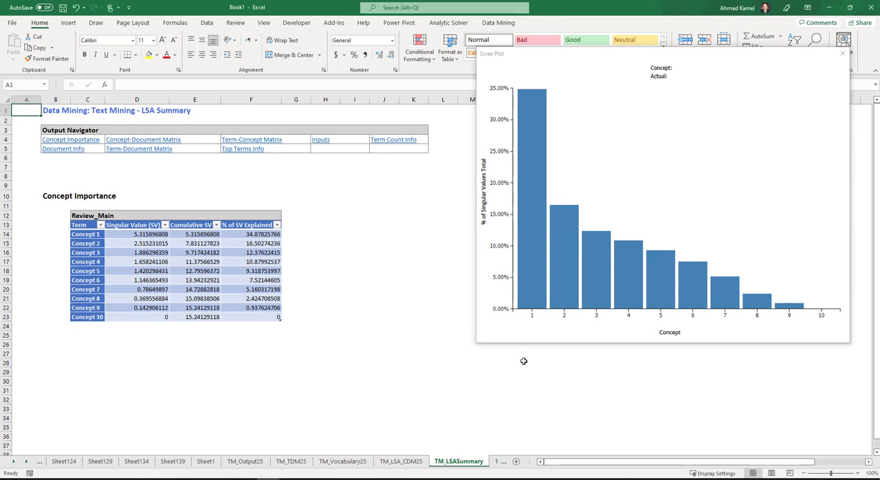
{"action": "left_click", "coordinate": [26, 464]}
{"action": "left_click", "coordinate": [26, 464]}
{"action": "left_click", "coordinate": [26, 464]}
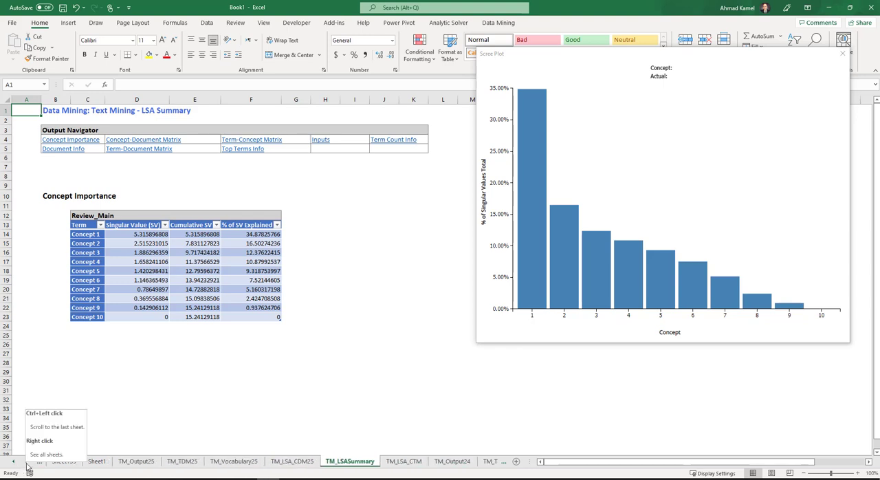
{"action": "left_click", "coordinate": [378, 461]}
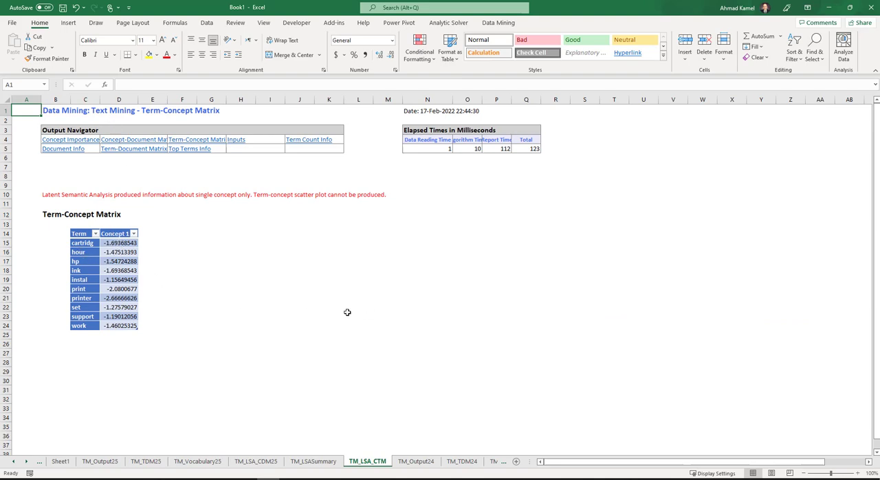
- Review the earlier term-frequency run in TM_Output24 and TM_TDM24, and return to the TM_LSA_CTM sheet
{"action": "left_click", "coordinate": [416, 462]}
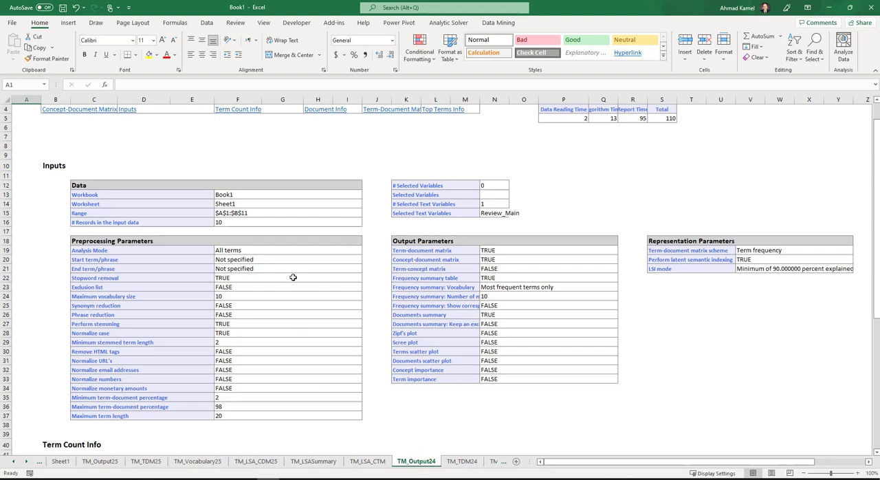
{"action": "scroll", "coordinate": [295, 285], "scroll_direction": "down", "scroll_amount": 6}
{"action": "scroll", "coordinate": [295, 285], "scroll_direction": "down", "scroll_amount": 2}
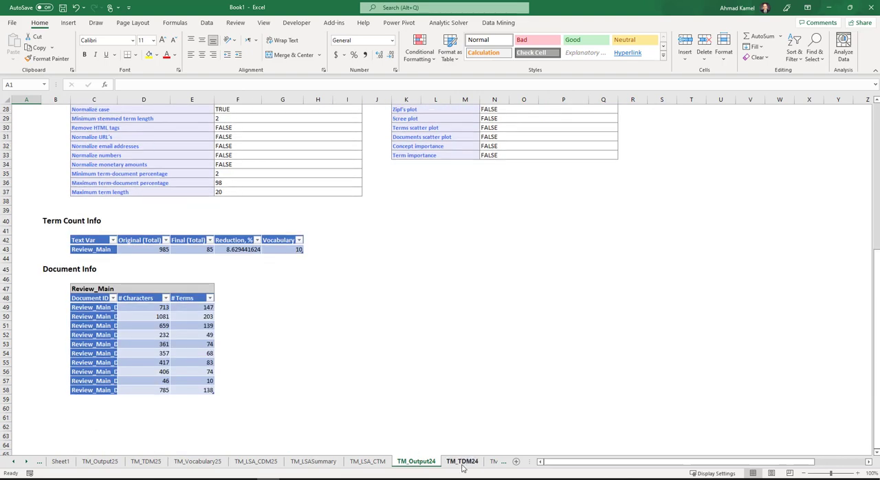
{"action": "left_click", "coordinate": [462, 461]}
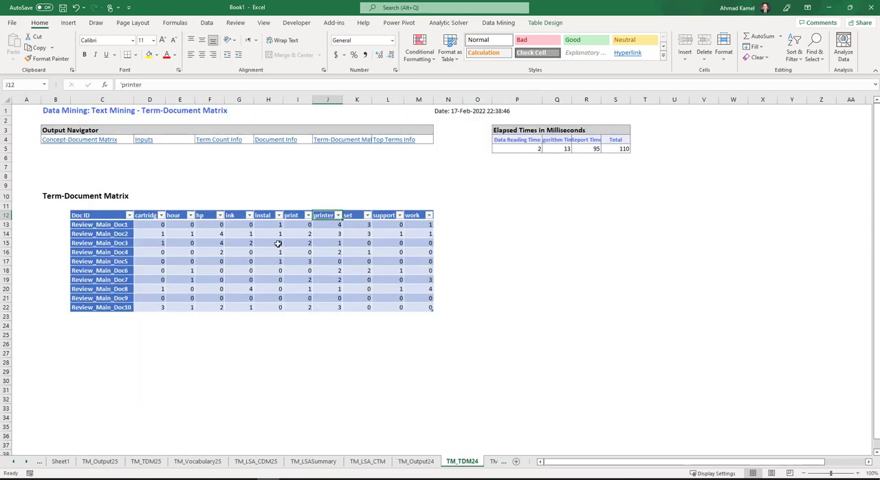
{"action": "left_click", "coordinate": [369, 462]}
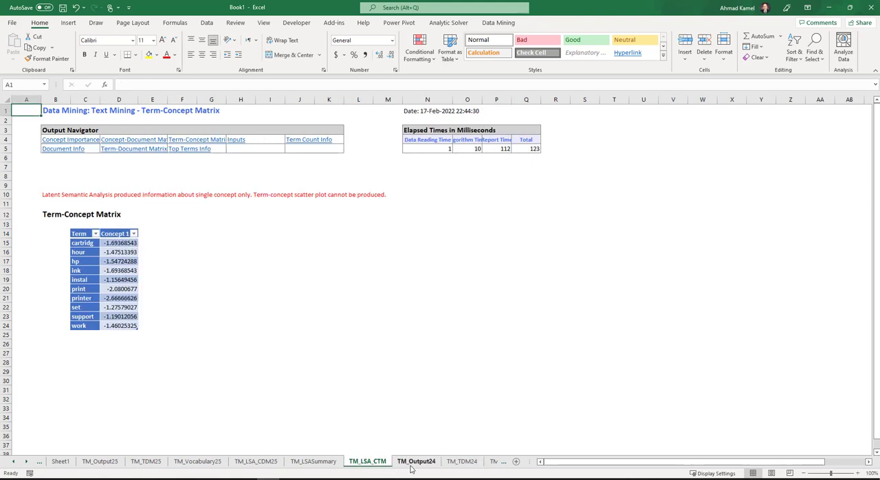